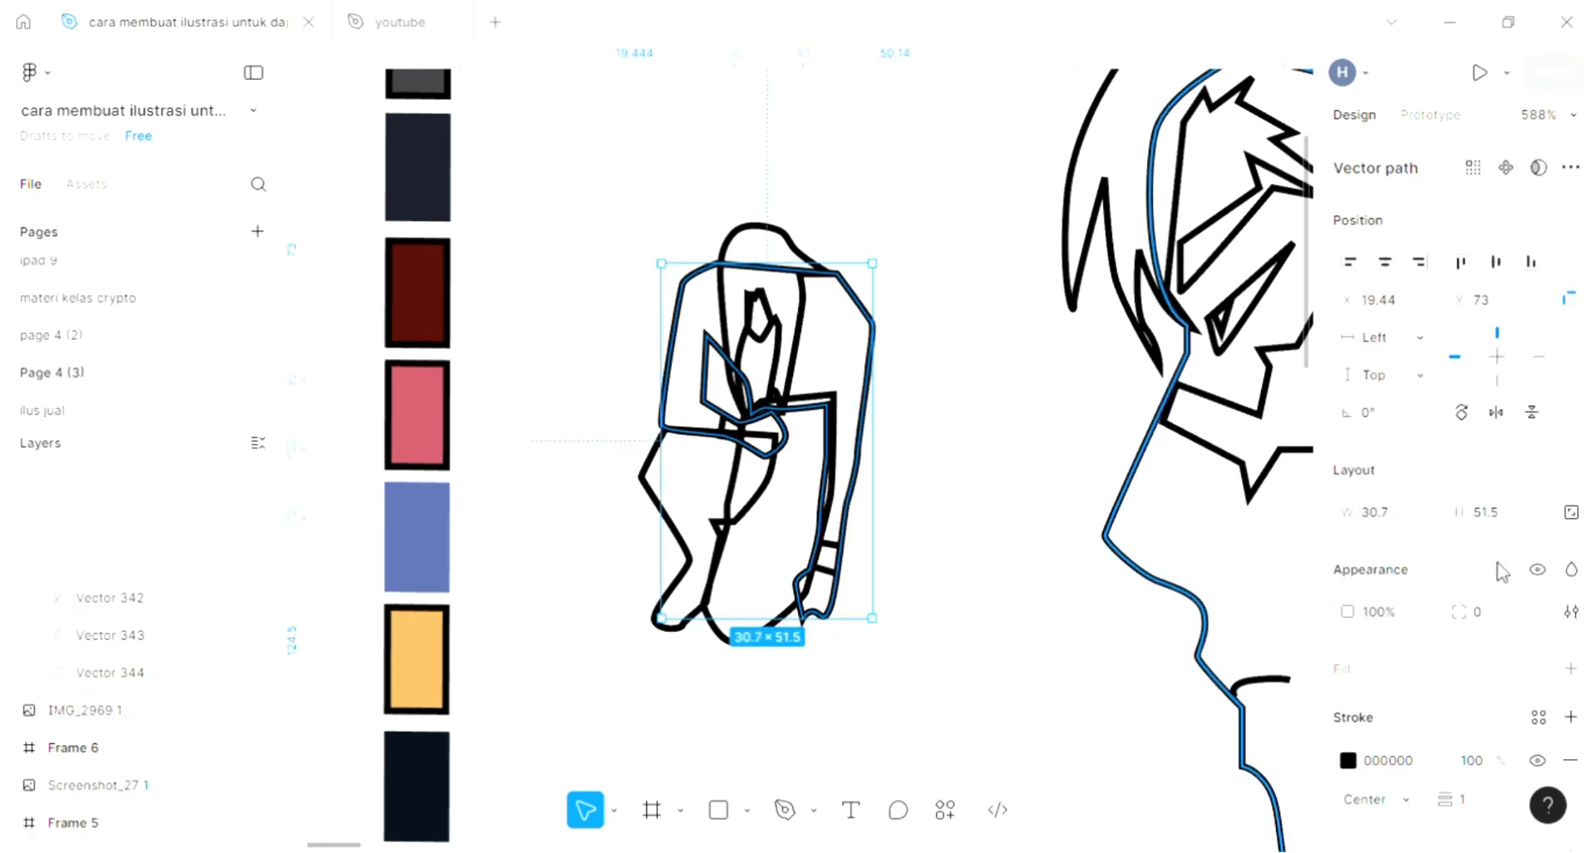
Fill the crouching figure's upper-body and arms shape with FFE2D3, sampled from the palest palette swatch.
double_click(1571, 668)
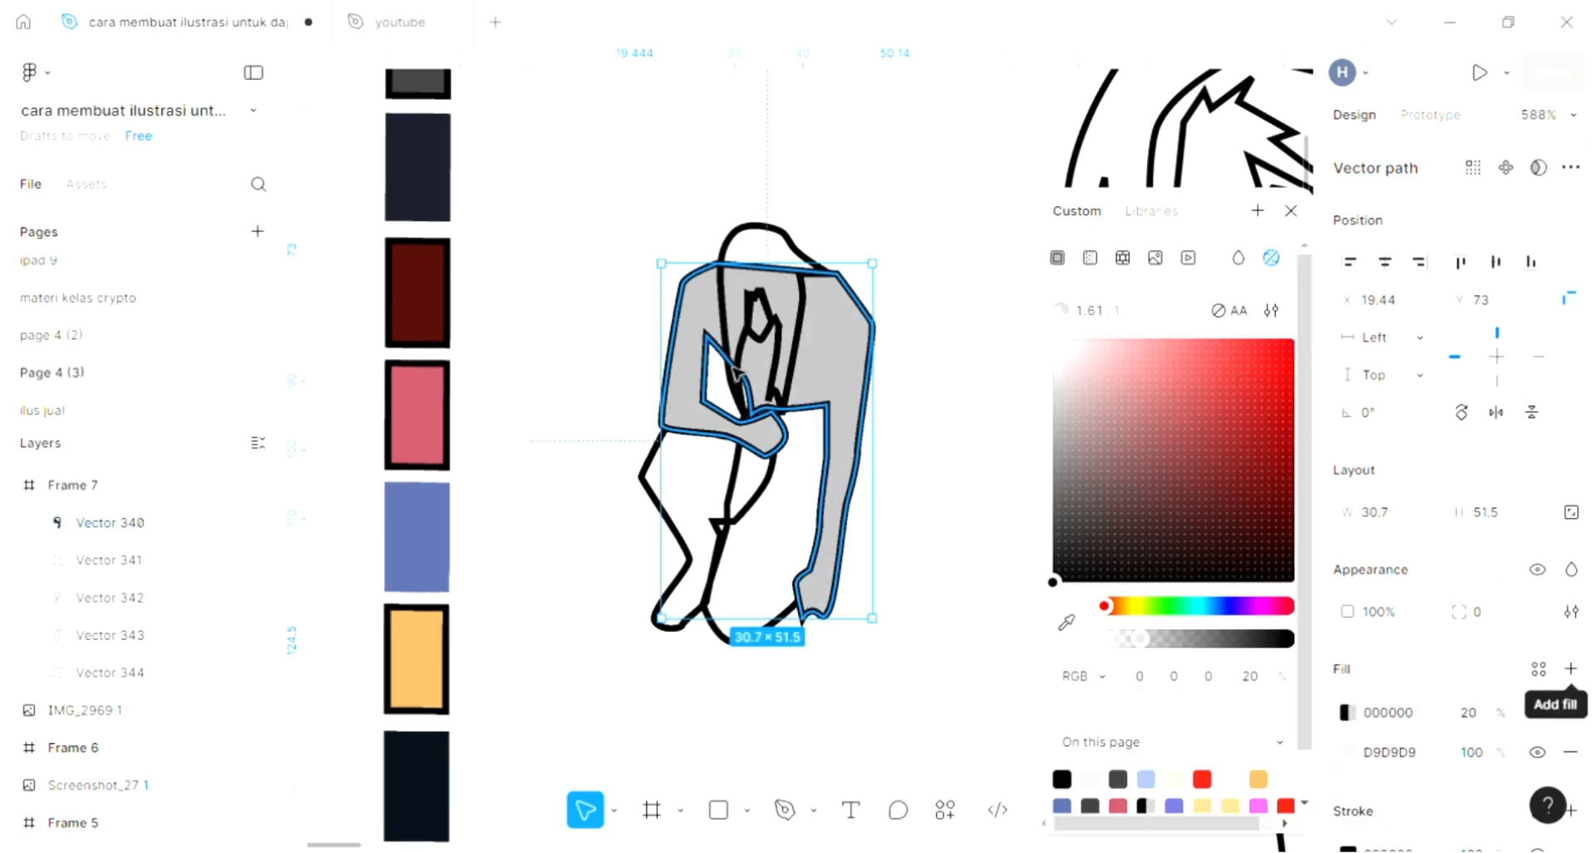
scroll(735, 373, up, 5)
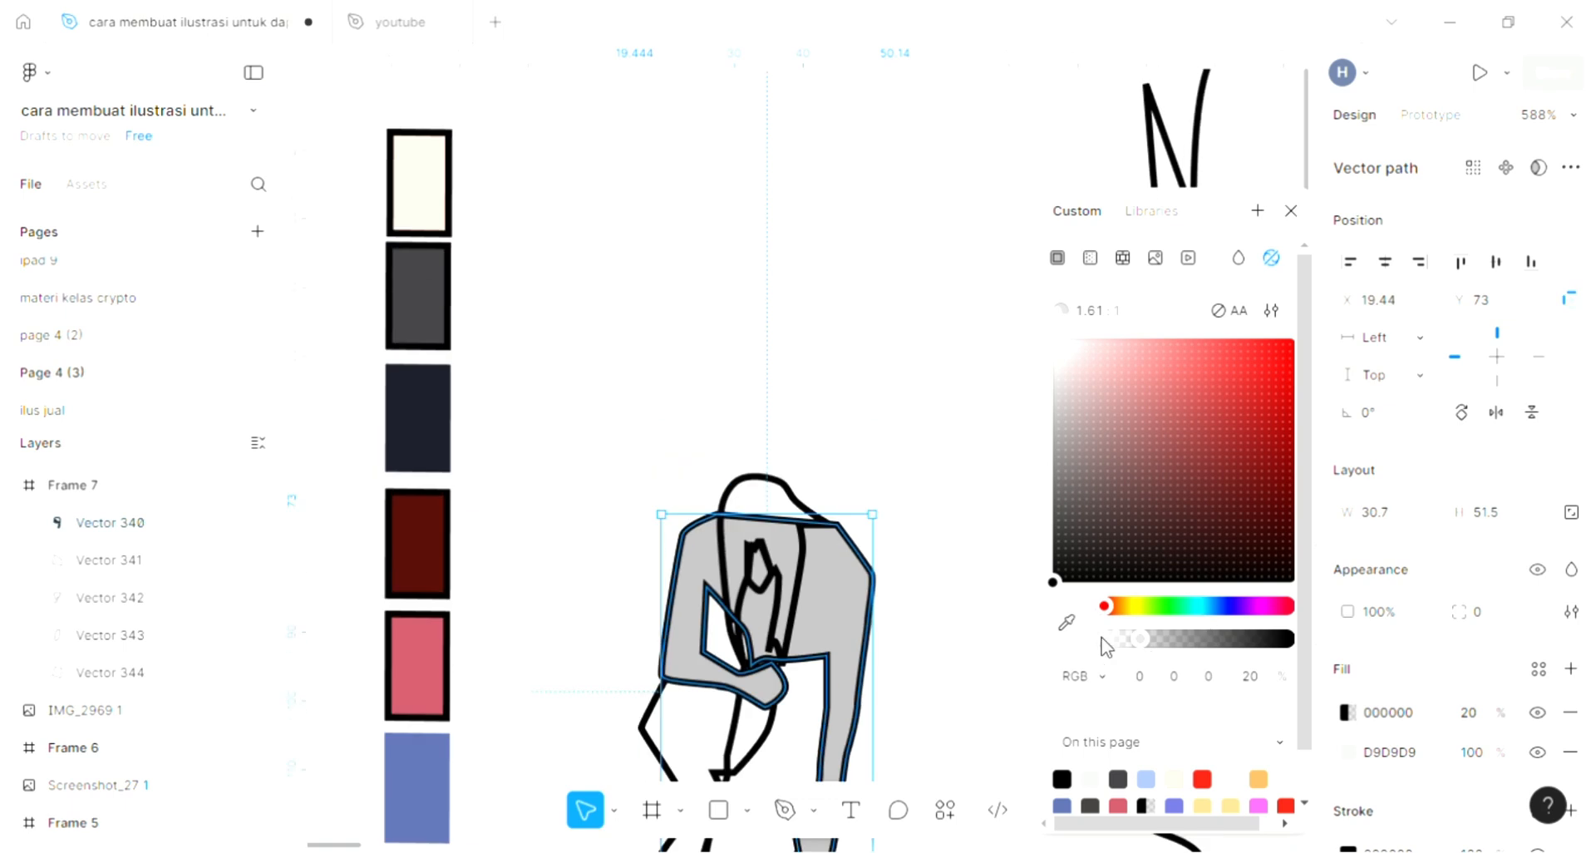
click(1067, 627)
key(i)
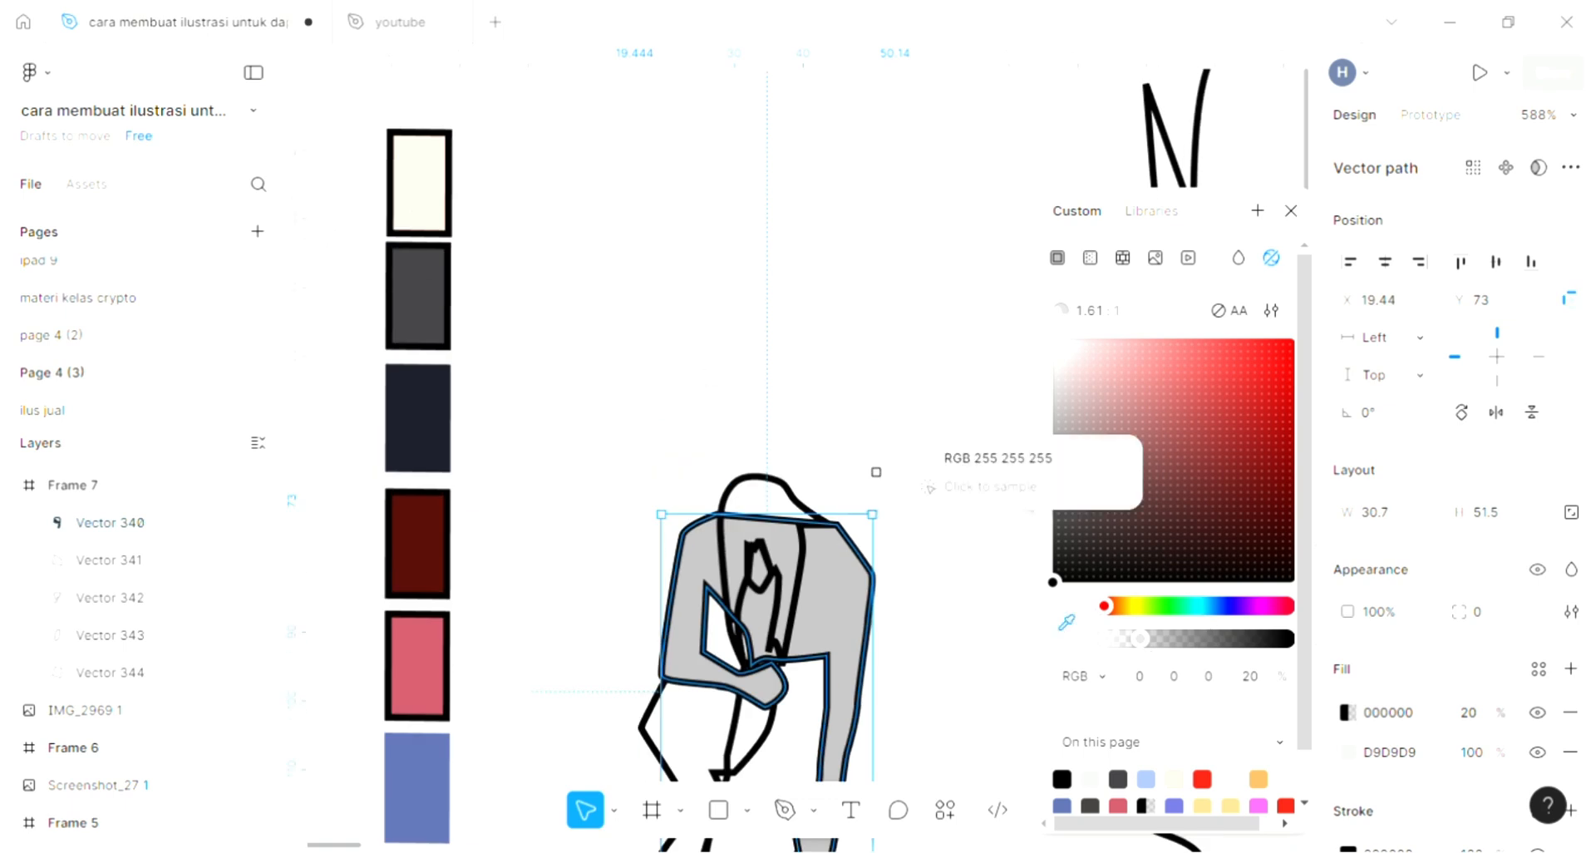
scroll(932, 413, down, 2)
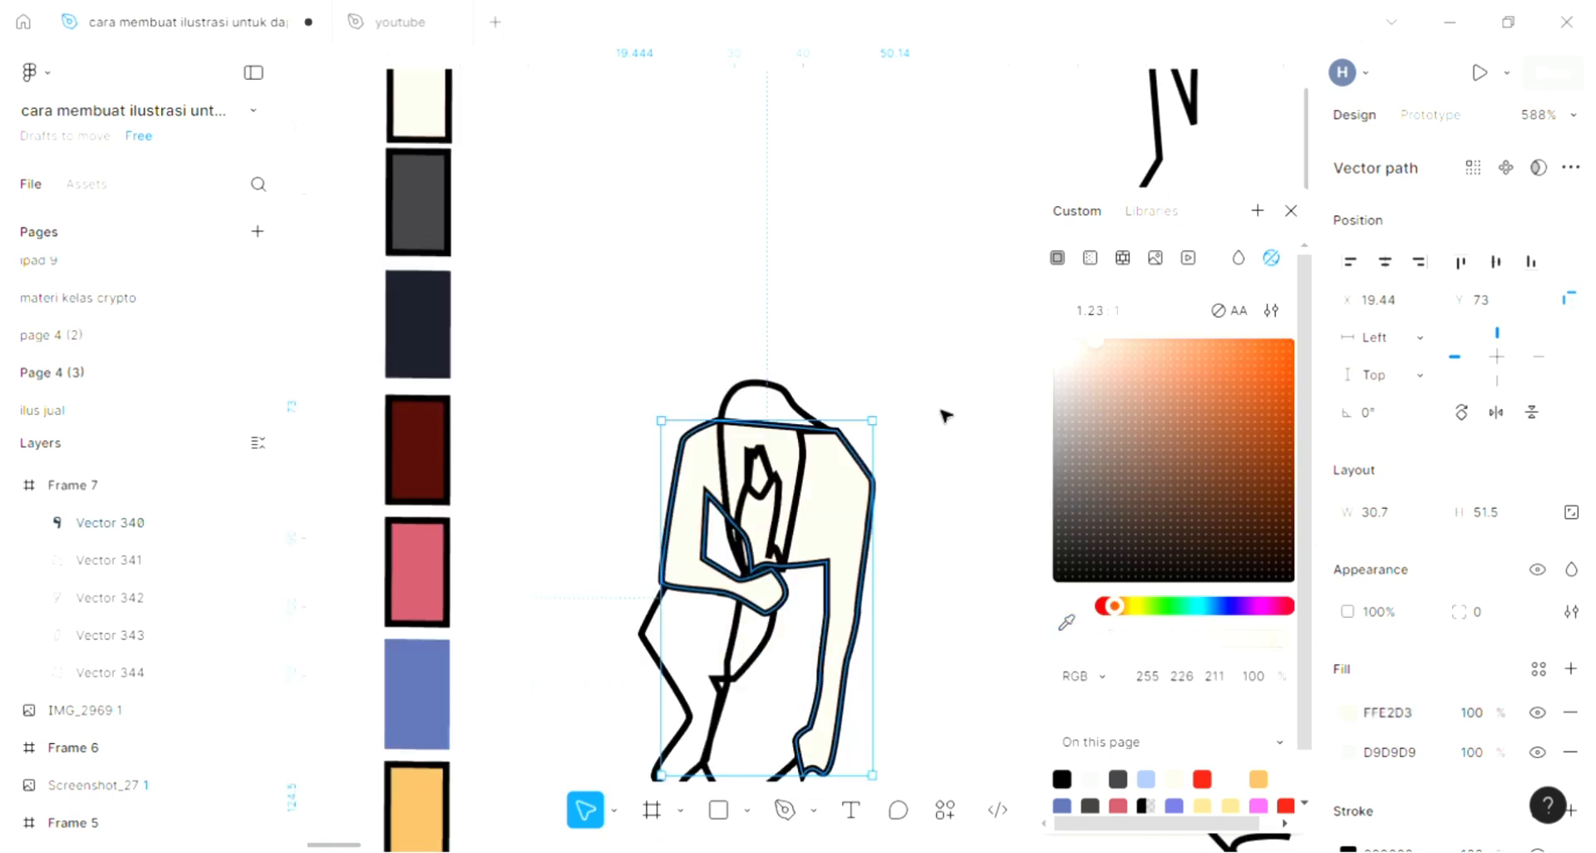
click(899, 416)
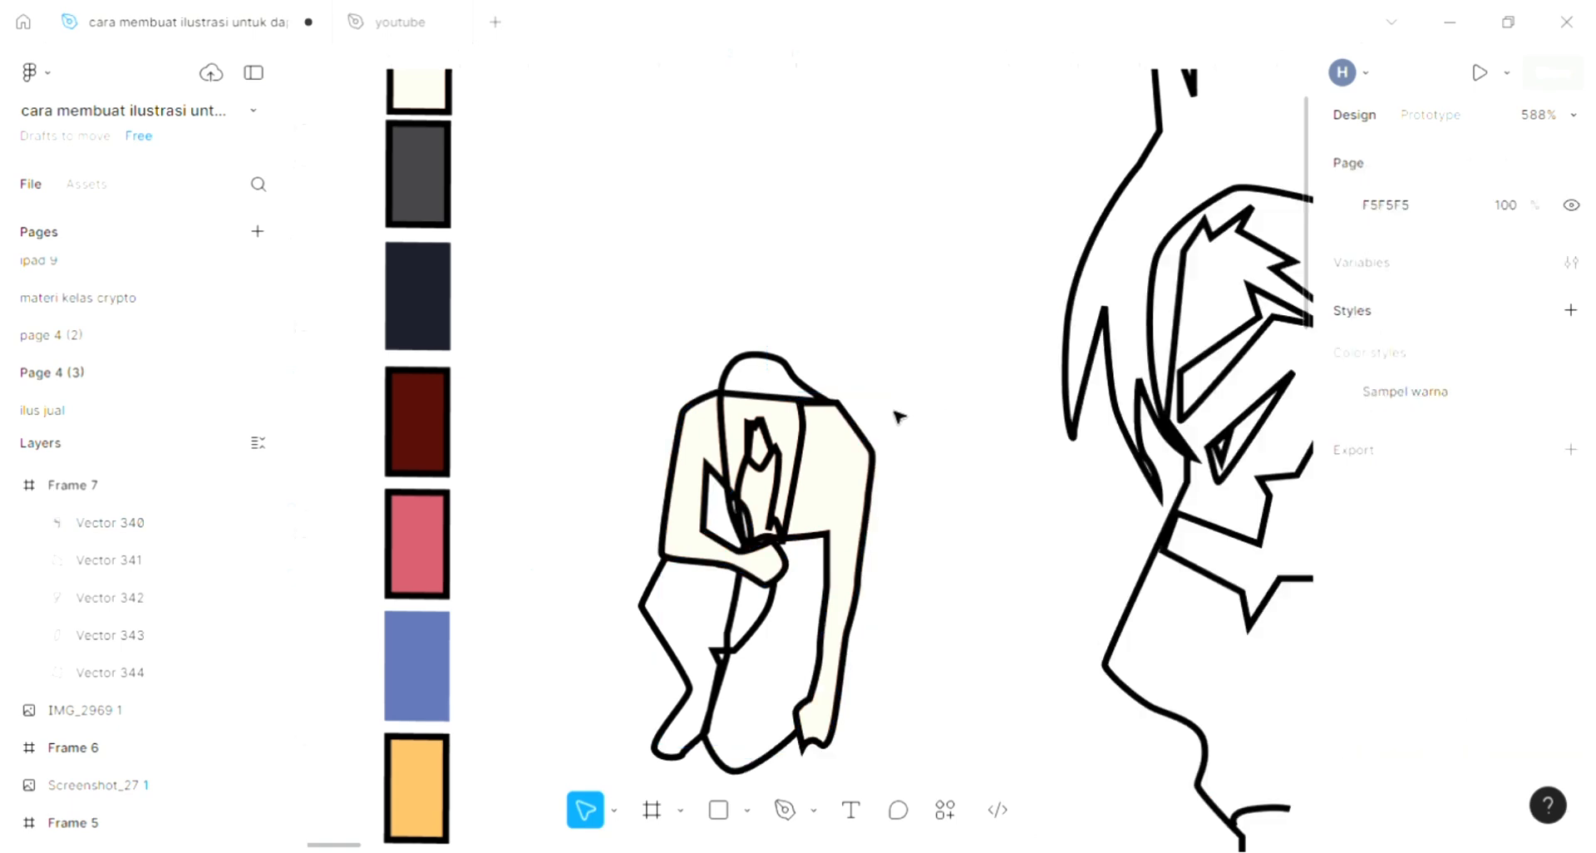
Add a fill to the crouching figure's hair shape and set its colour to blue 4B8ABE.
click(755, 363)
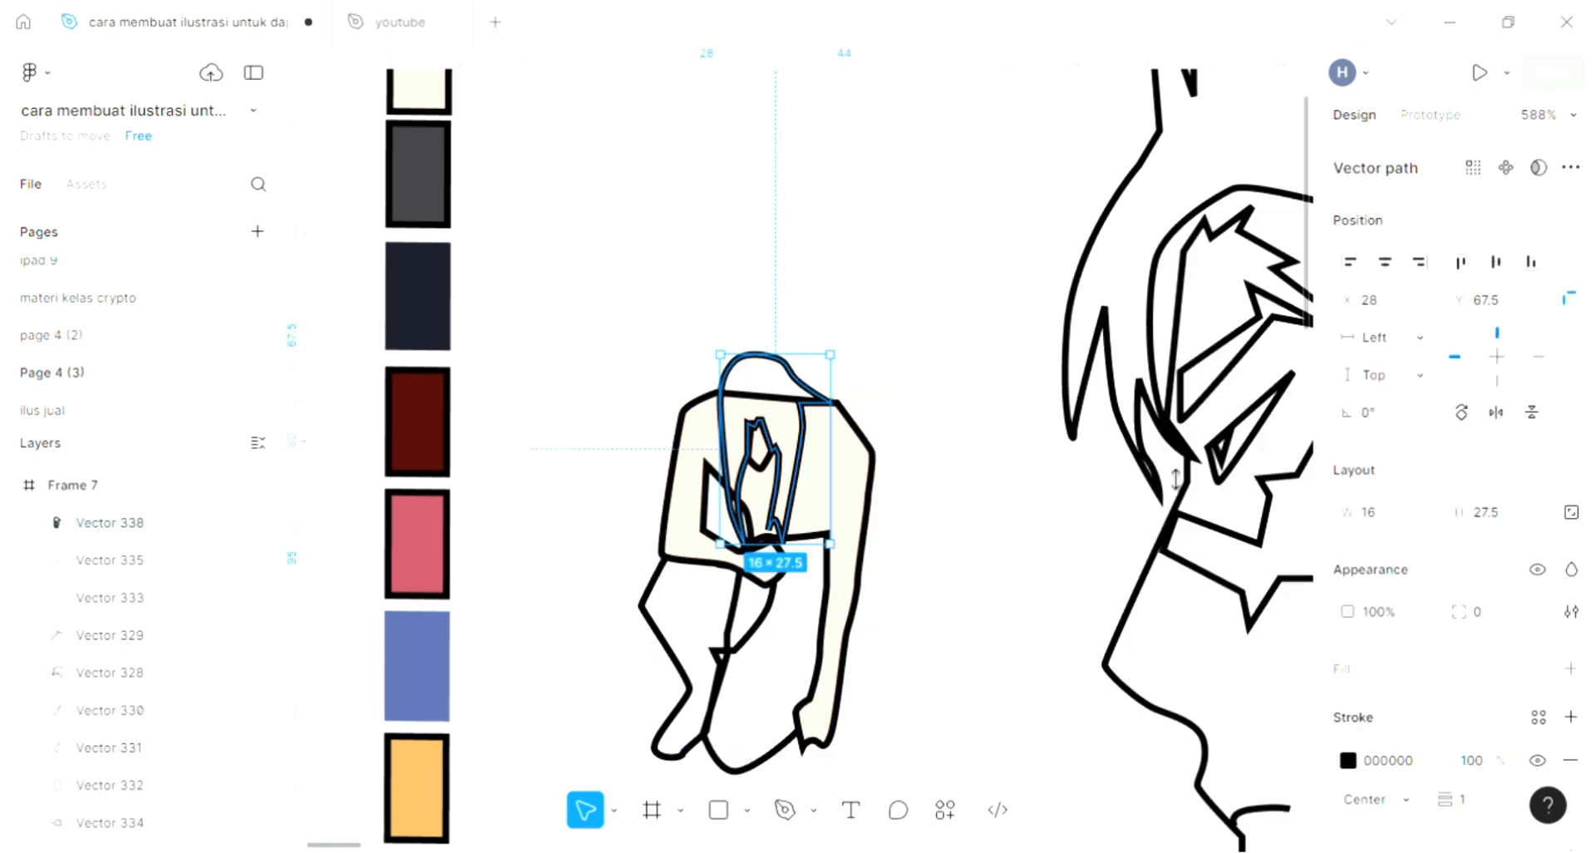
click(1571, 669)
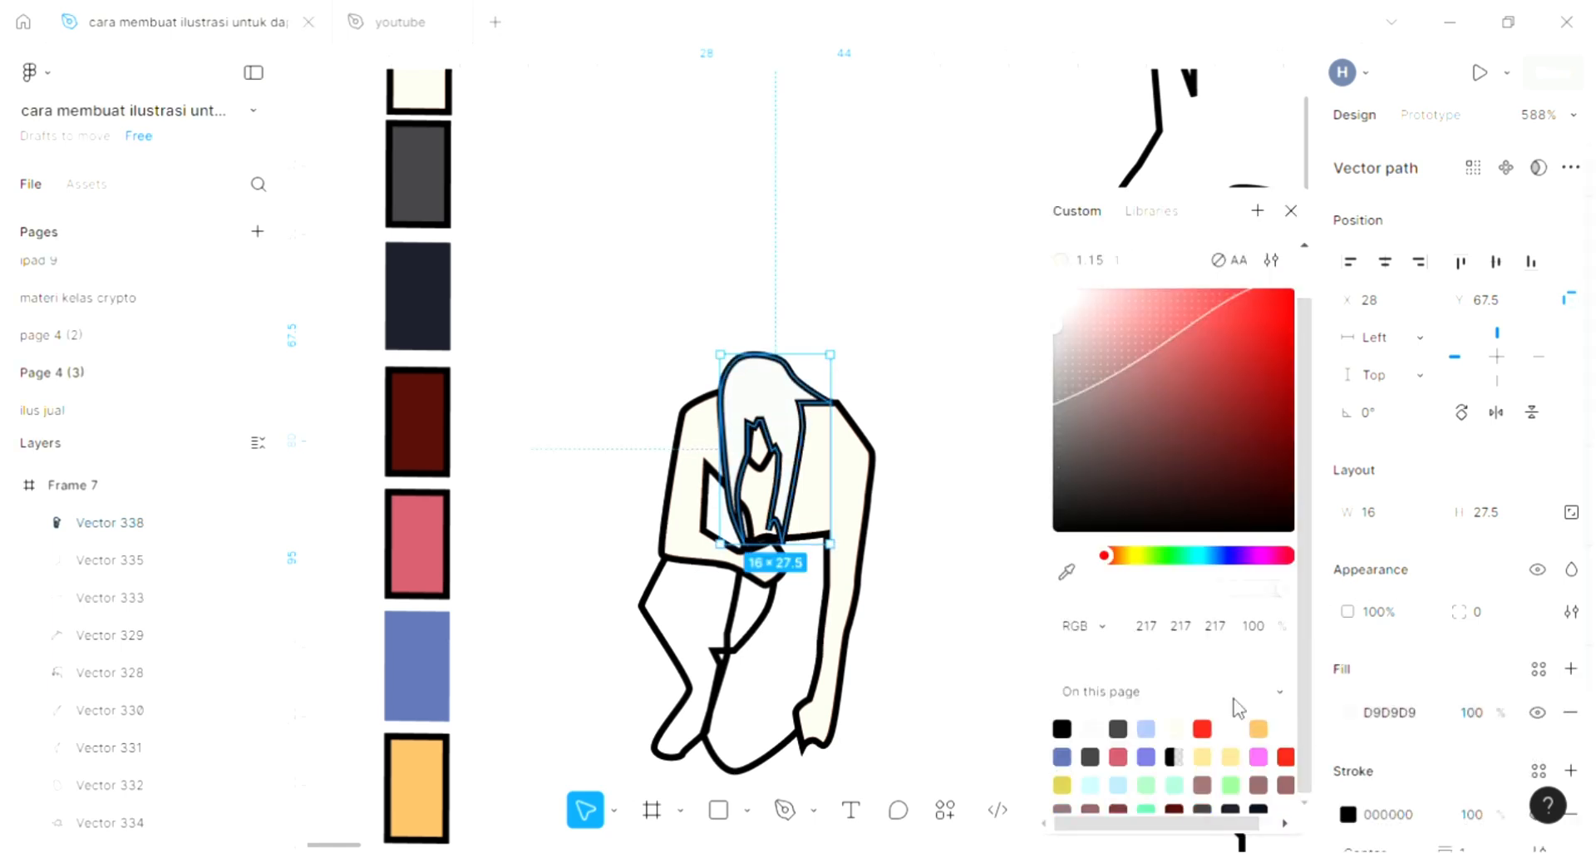
click(1068, 574)
scroll(512, 286, up, 3)
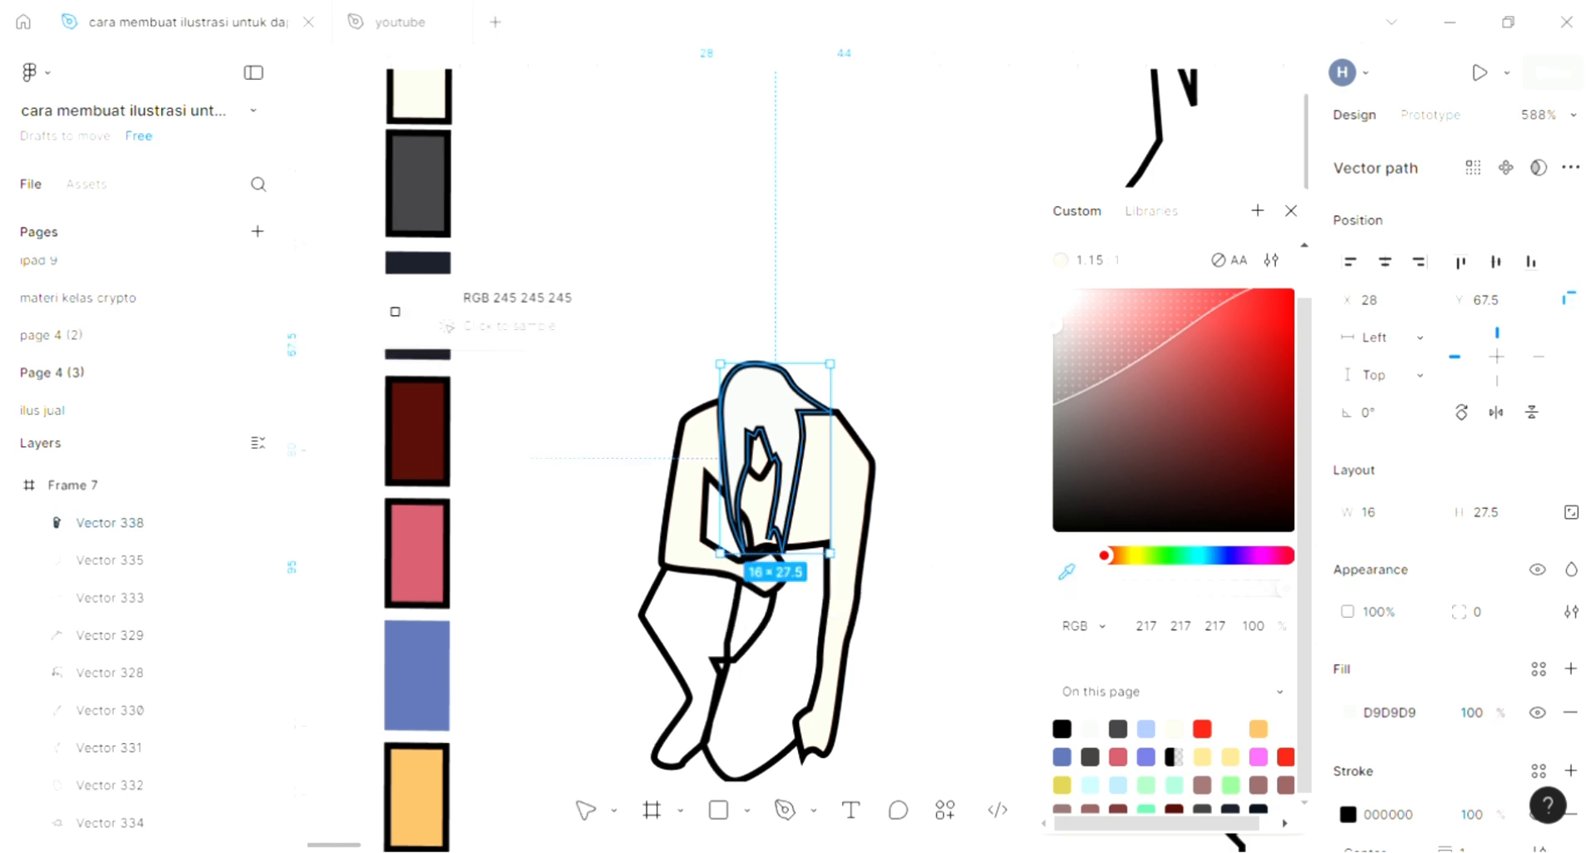
scroll(505, 301, up, 1)
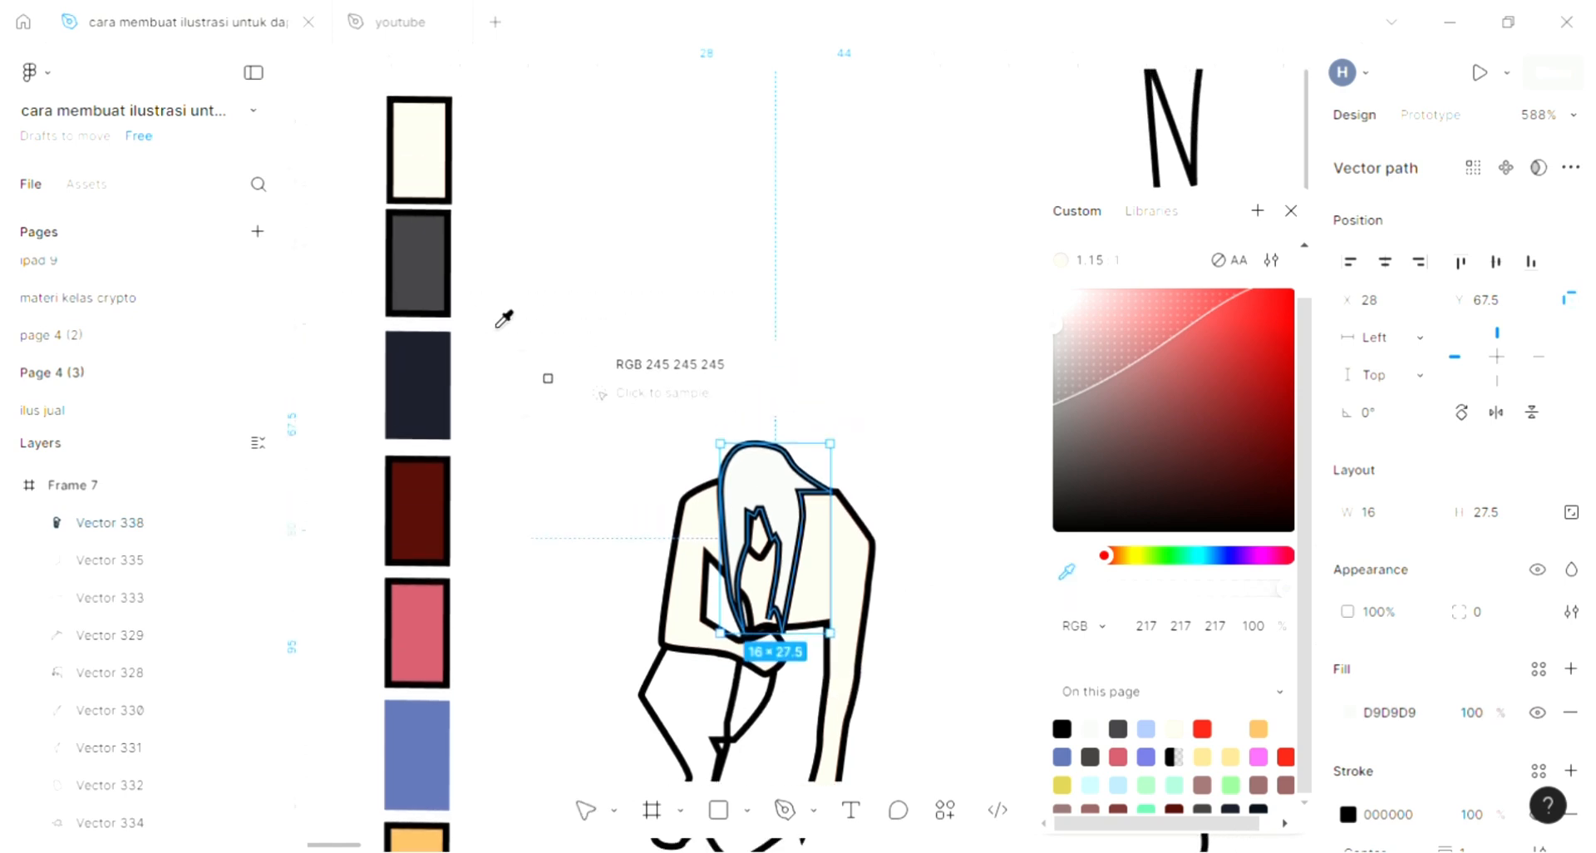
scroll(505, 318, up, 2)
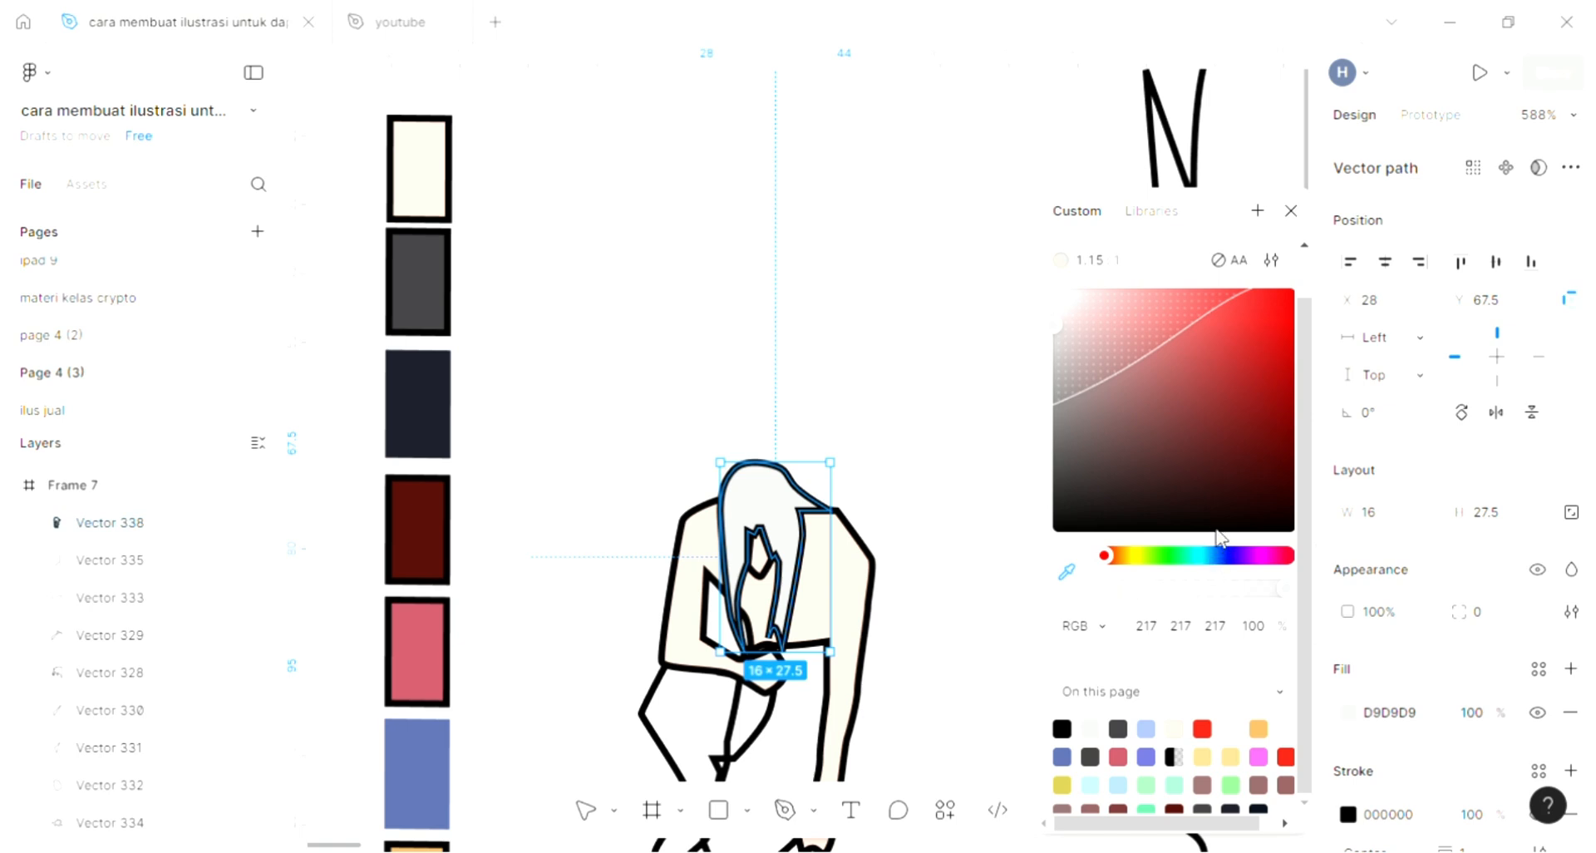
click(1212, 556)
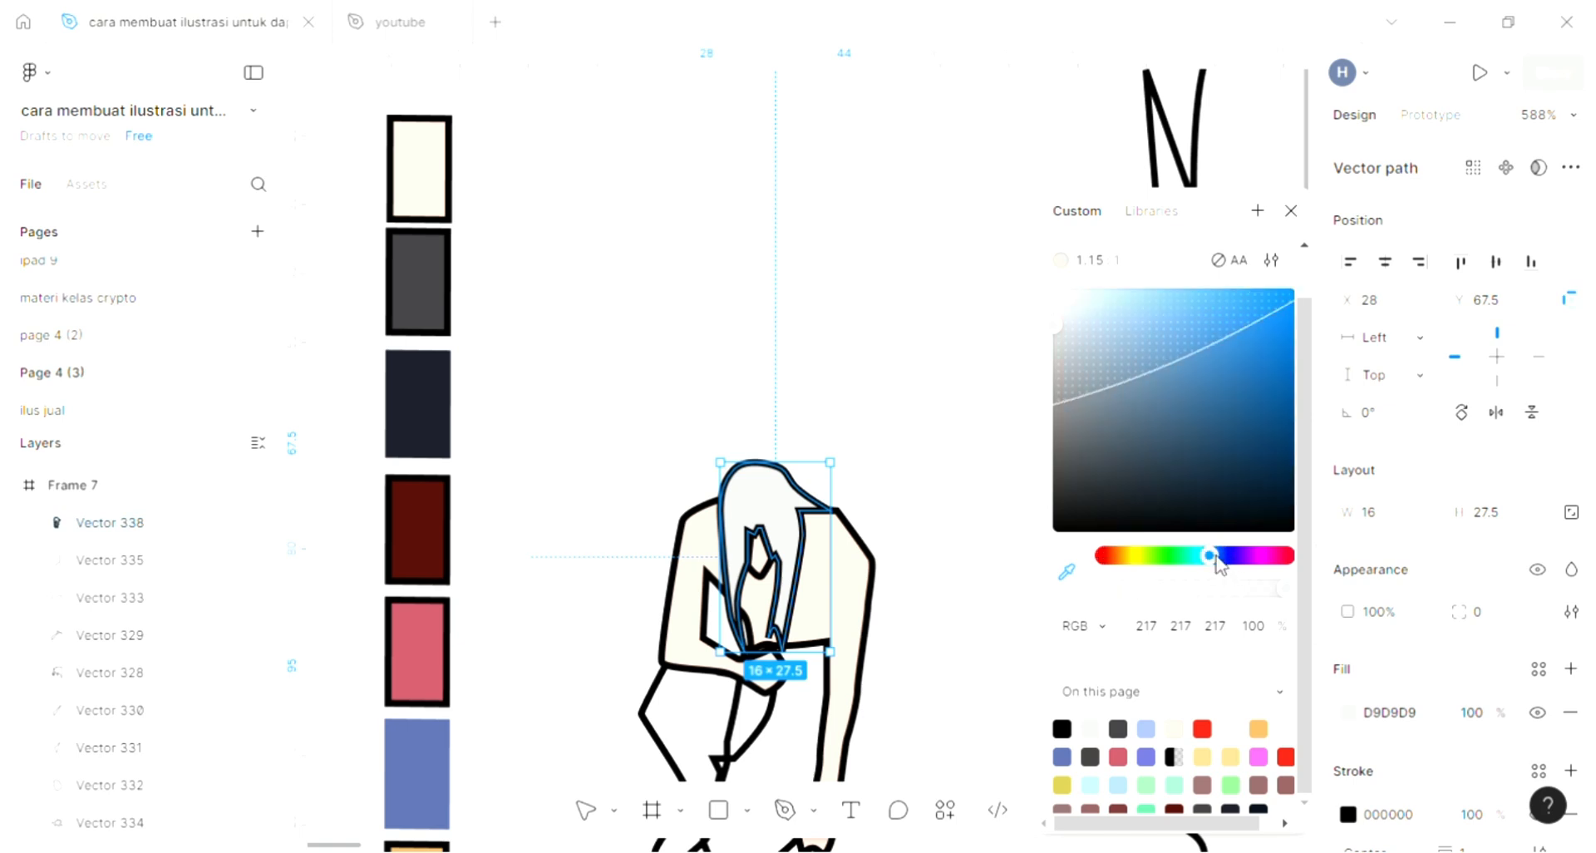
click(1199, 352)
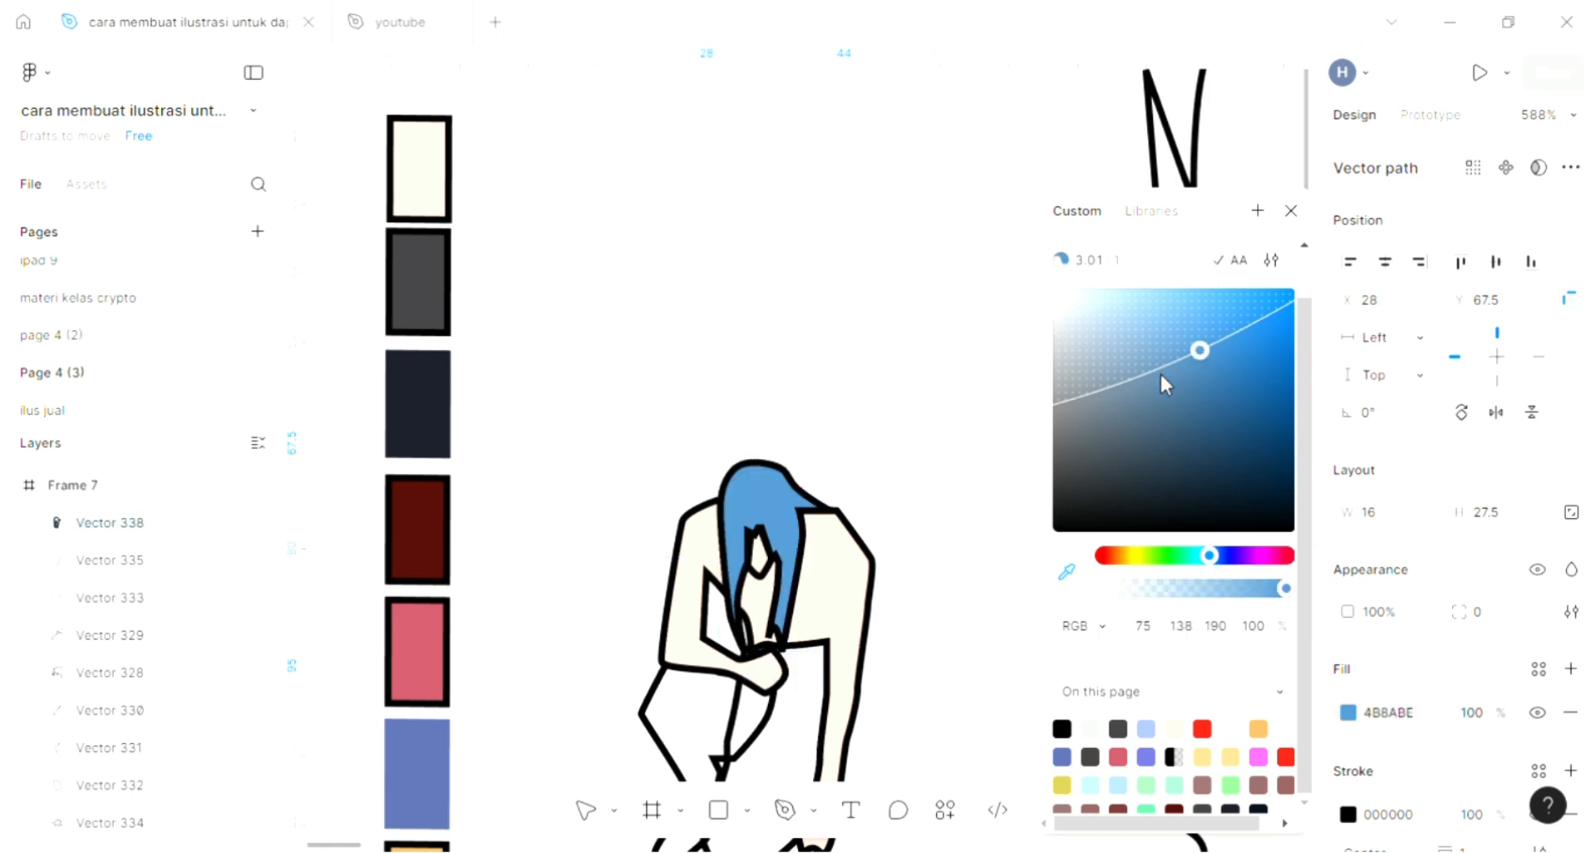
key(i)
scroll(781, 515, down, 2)
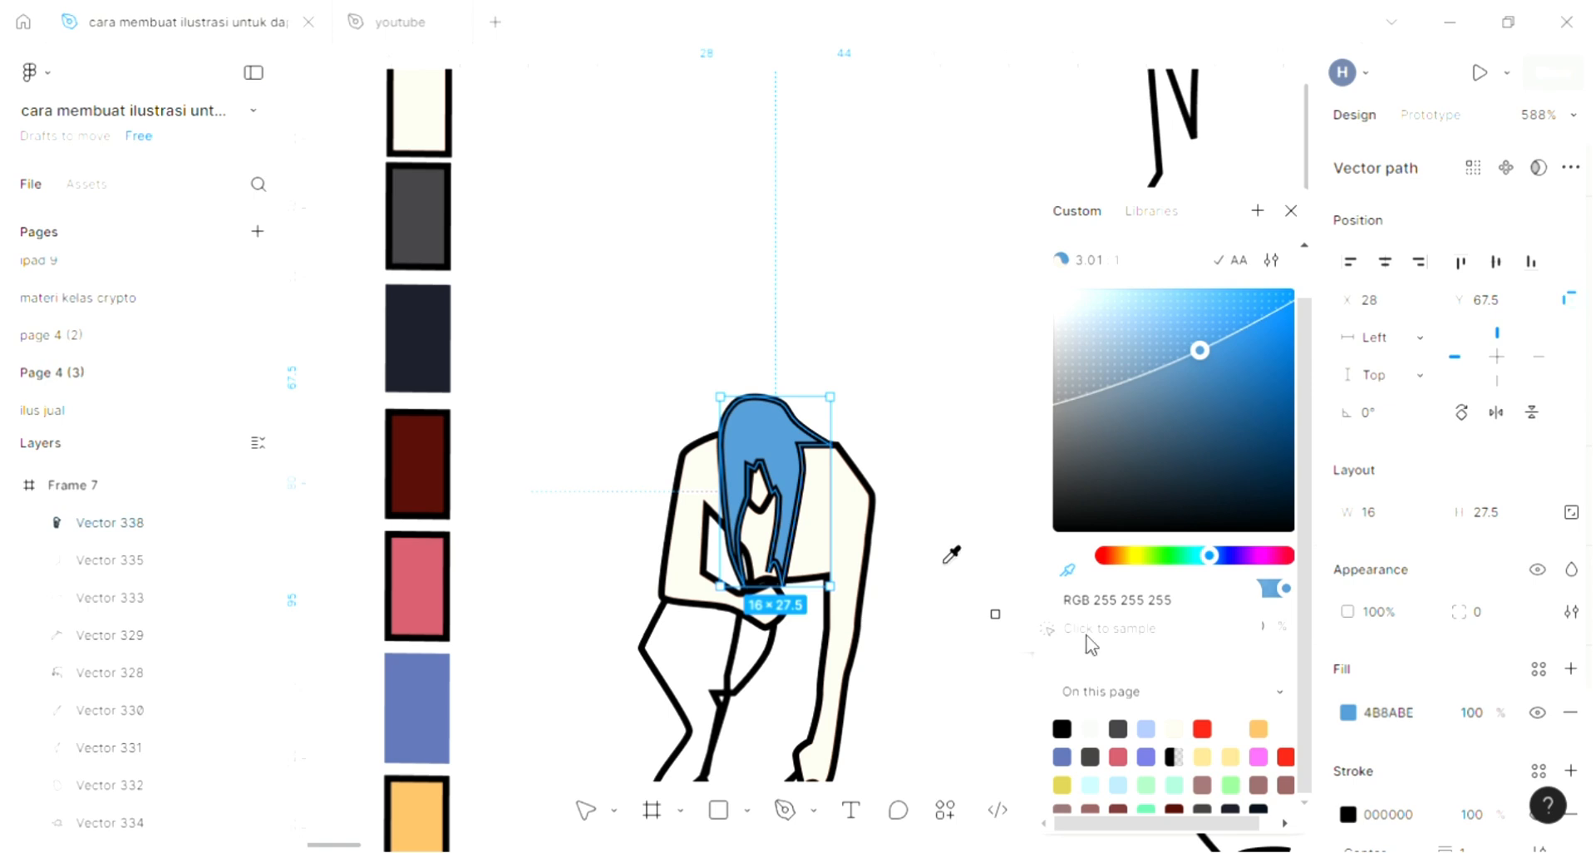
key(Escape)
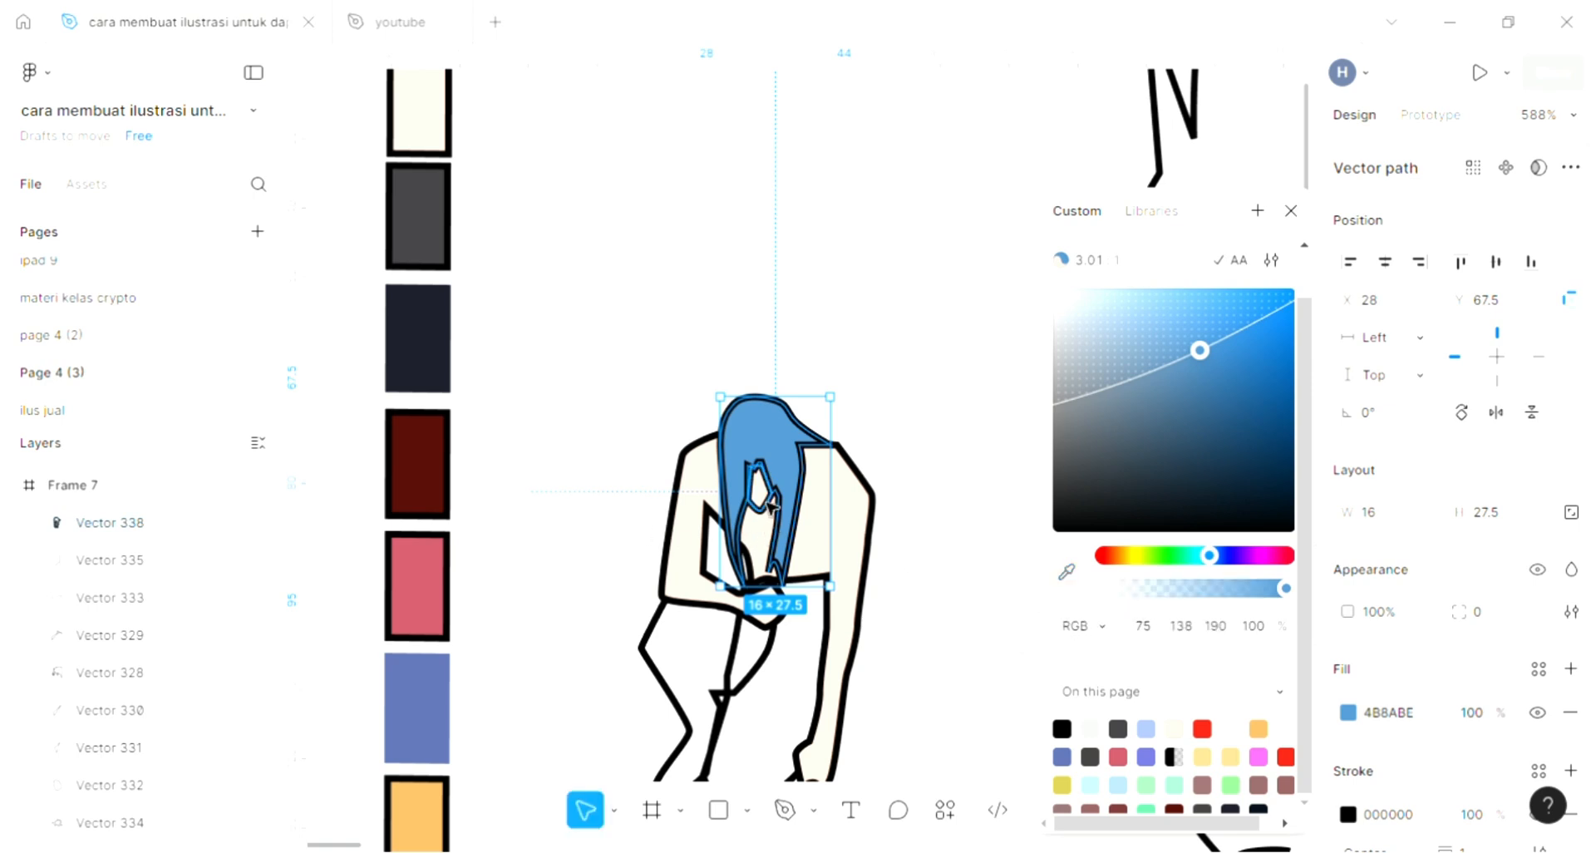
Fill the small shape within the figure's hair with dark grey 3E3D41, sampled from the grey palette swatch.
click(773, 507)
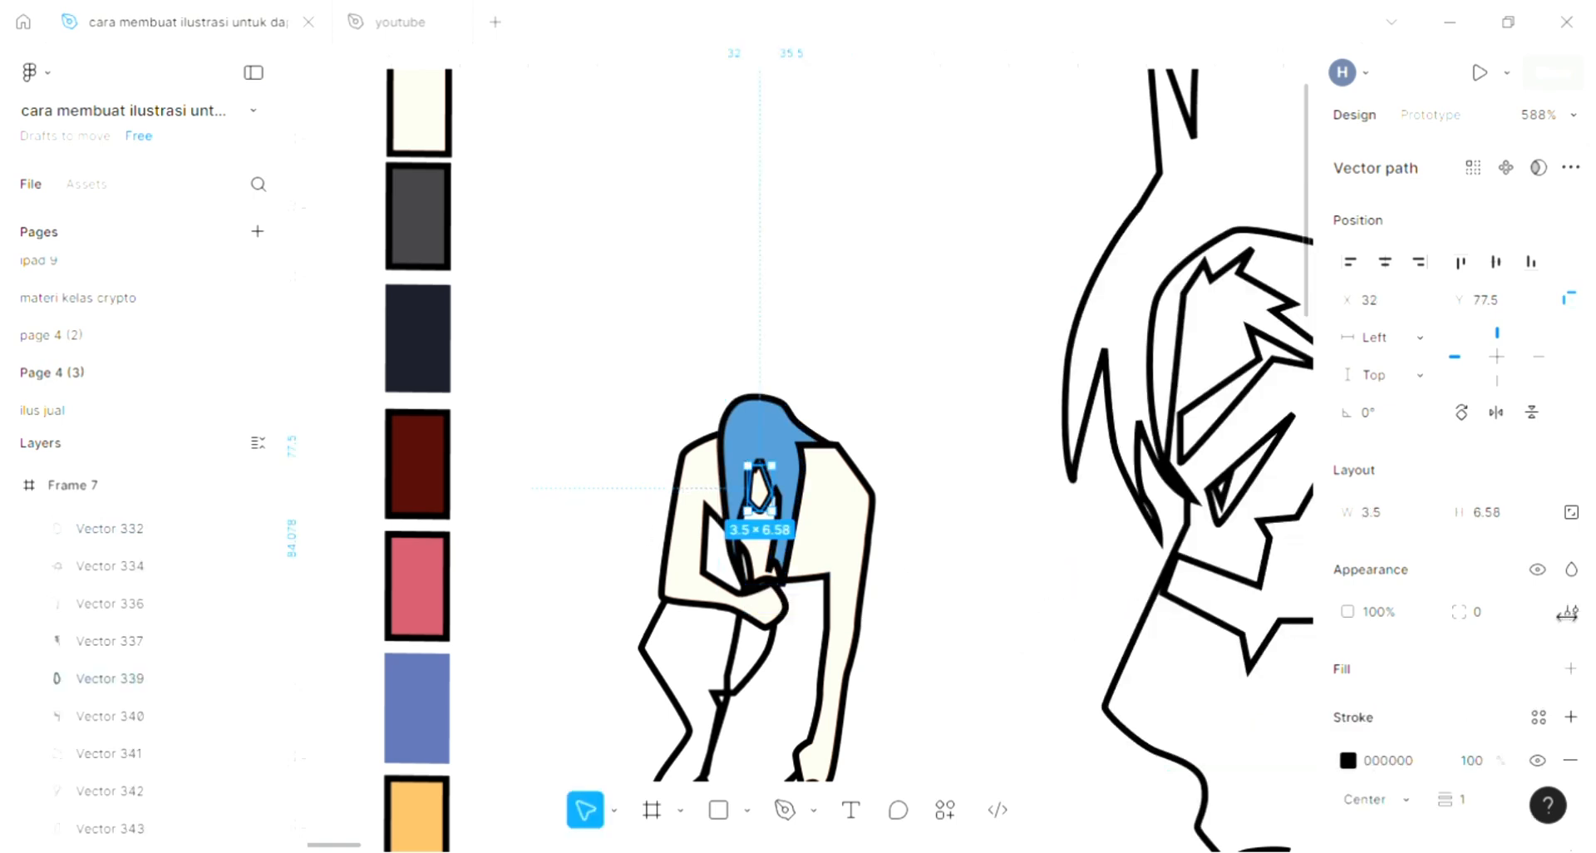
click(1571, 669)
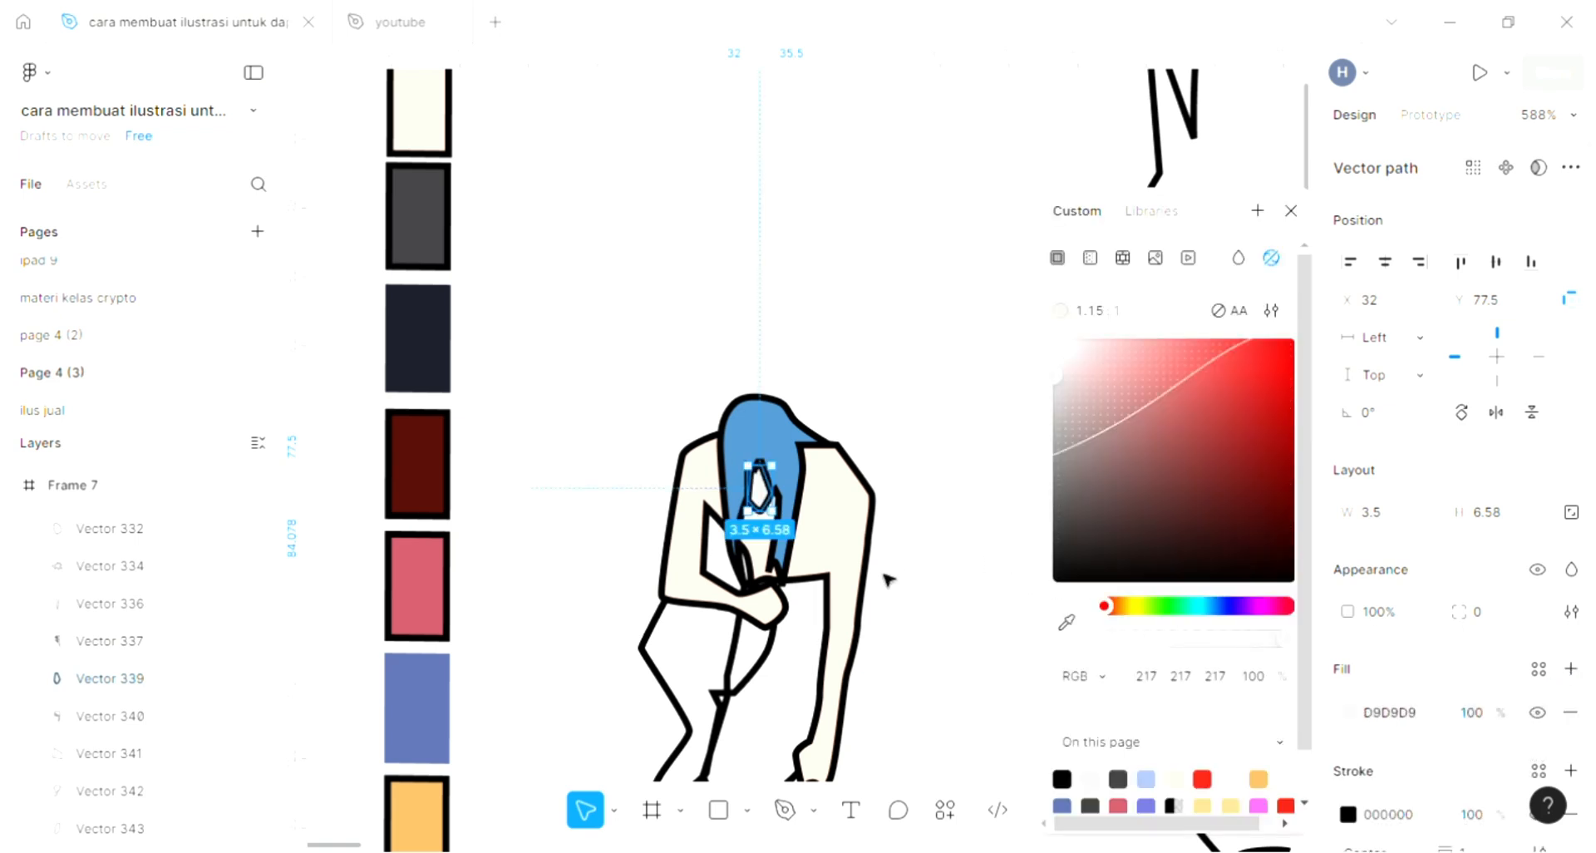
click(1067, 622)
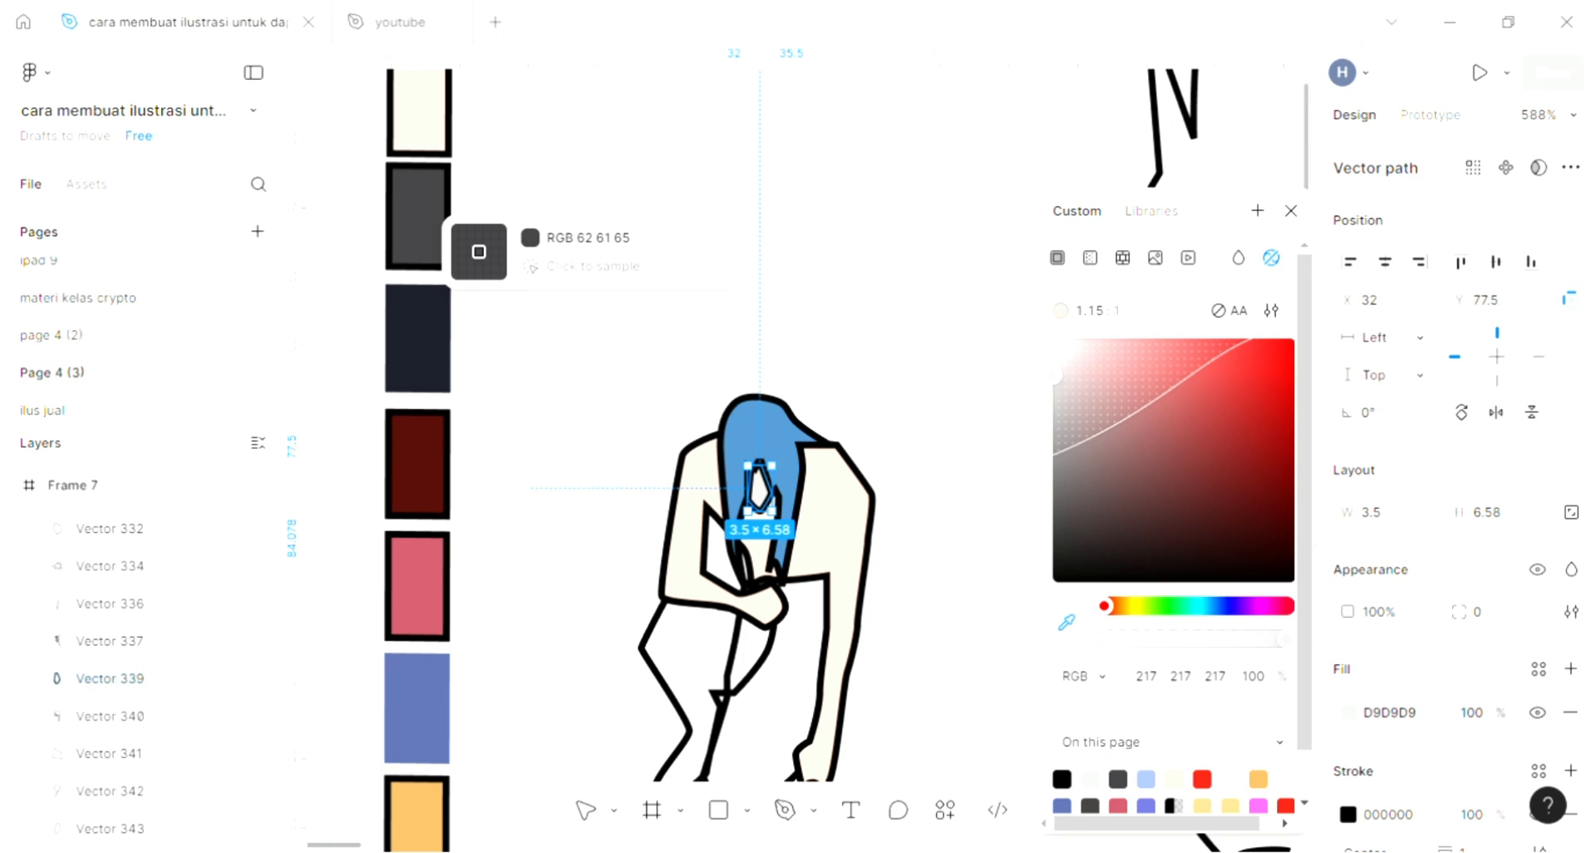
click(445, 245)
Fill the figure's front leg shape with dark grey 3E3D41, sampled from the small shape inside the hair.
scroll(634, 491, down, 3)
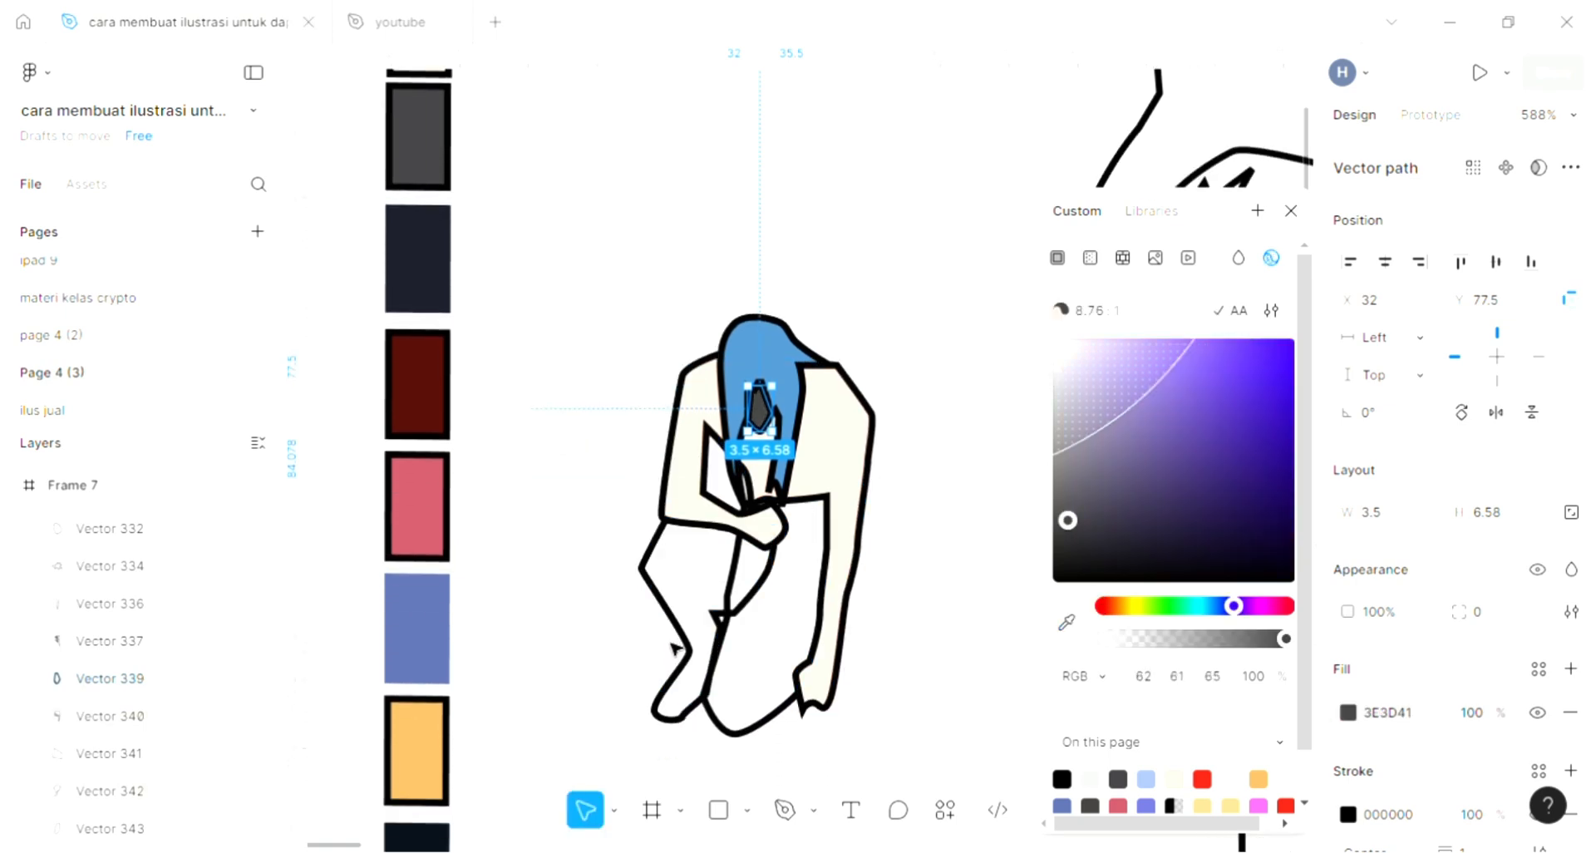
click(683, 617)
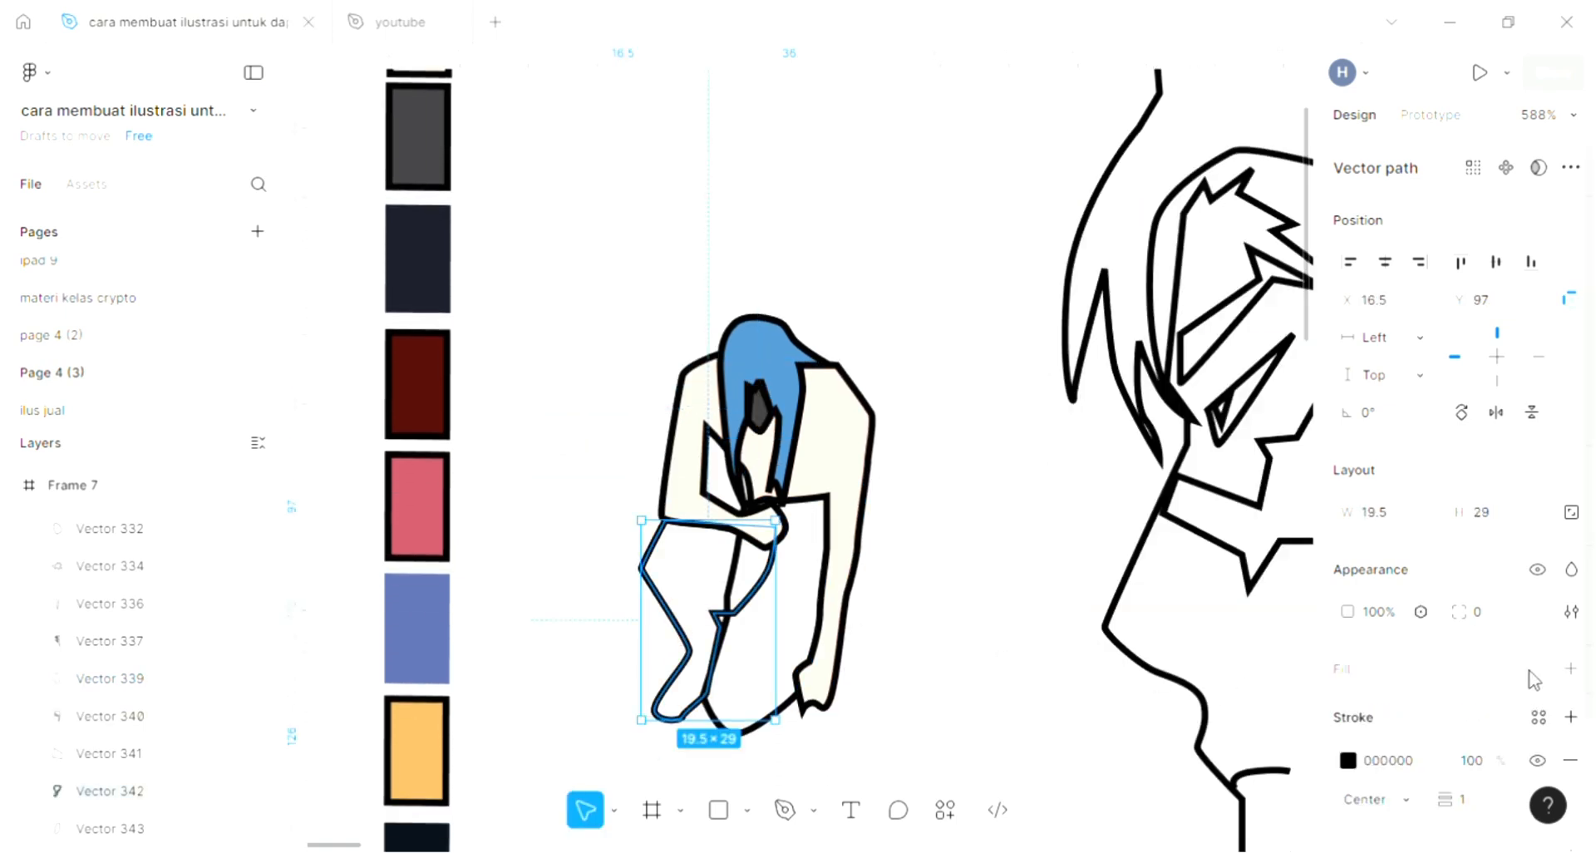
click(1576, 676)
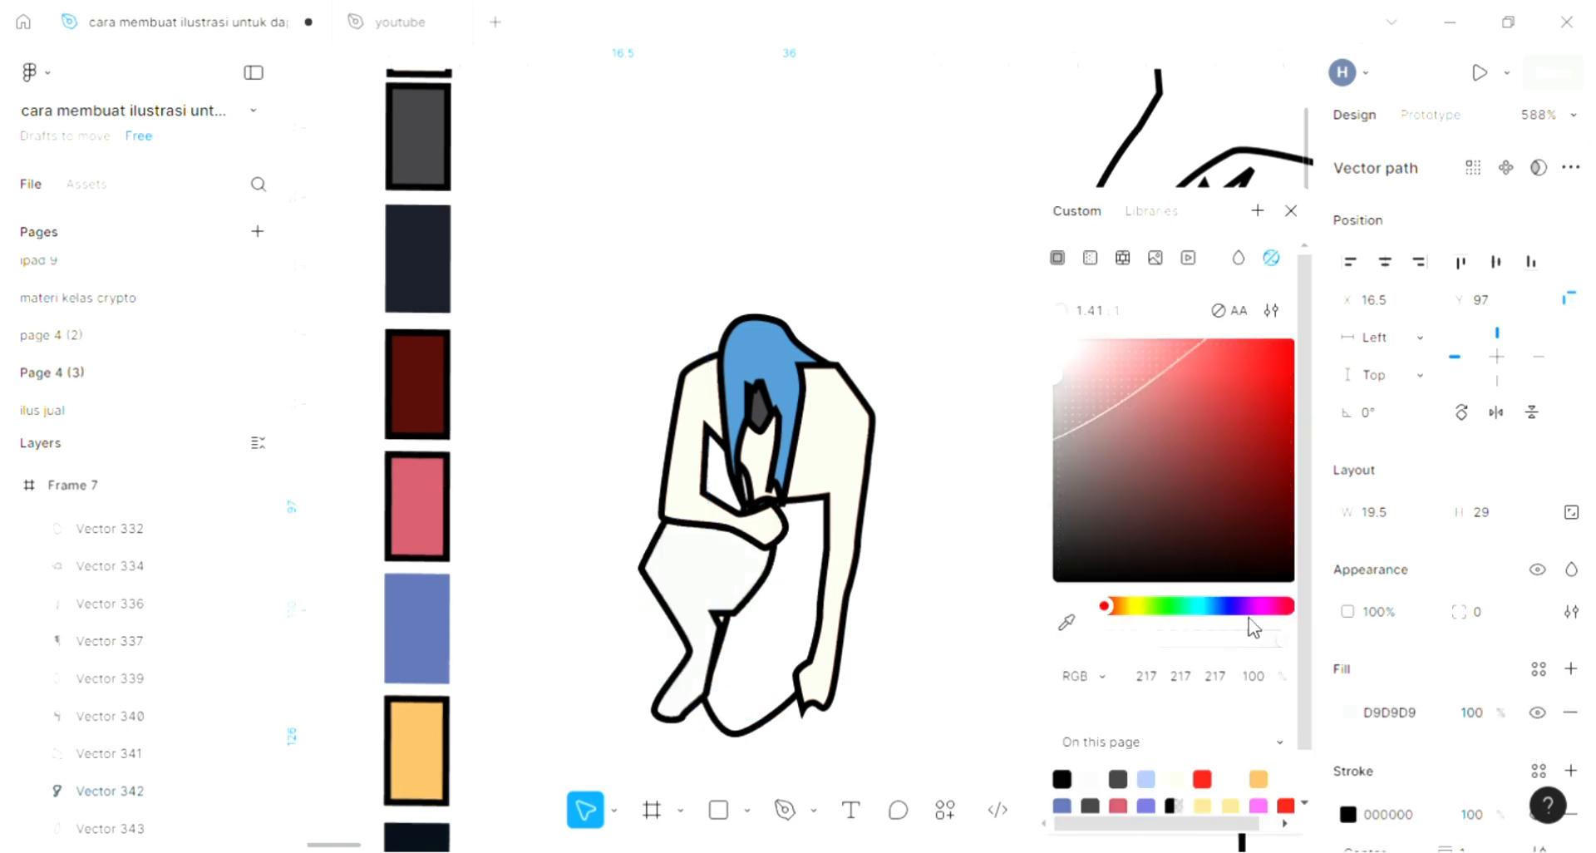
click(1066, 622)
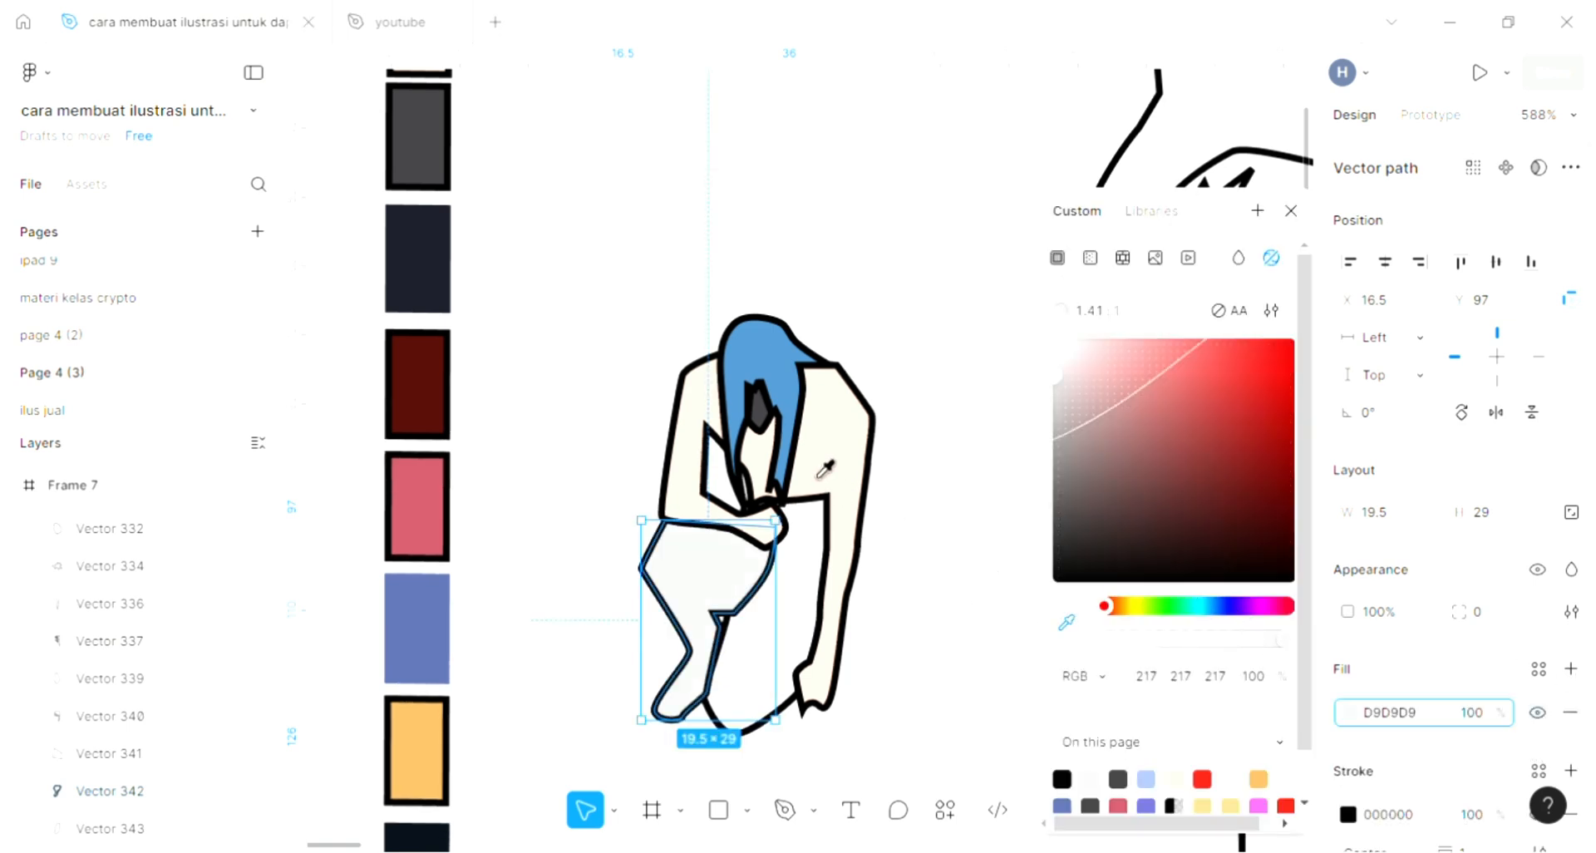
click(773, 407)
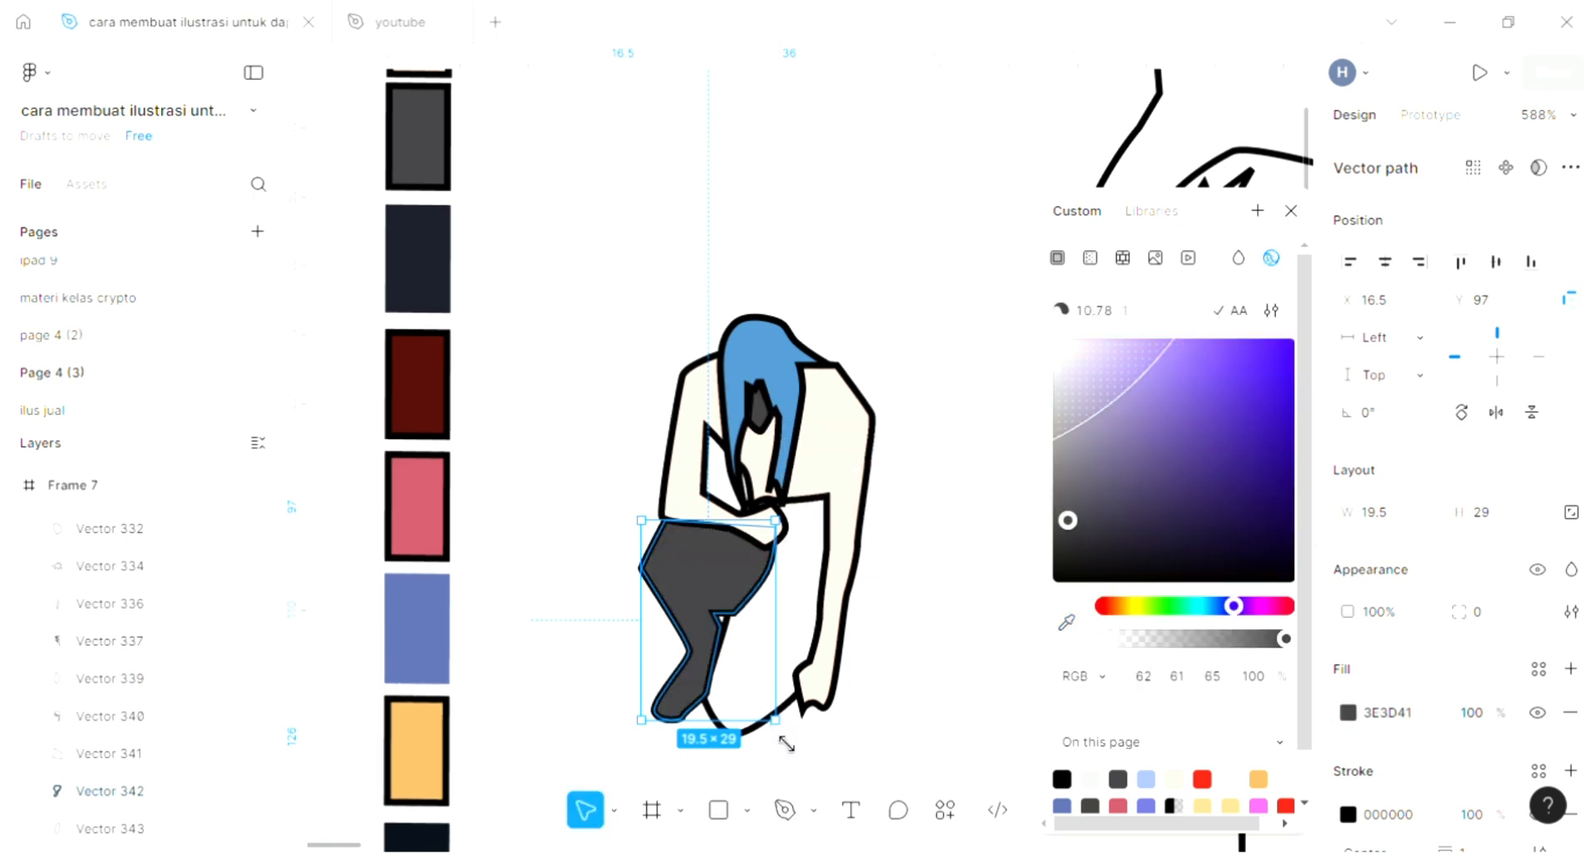
Fill the remaining leg shape behind the hanging arm with 3E3D41, sampled from the already coloured leg.
click(773, 751)
click(762, 736)
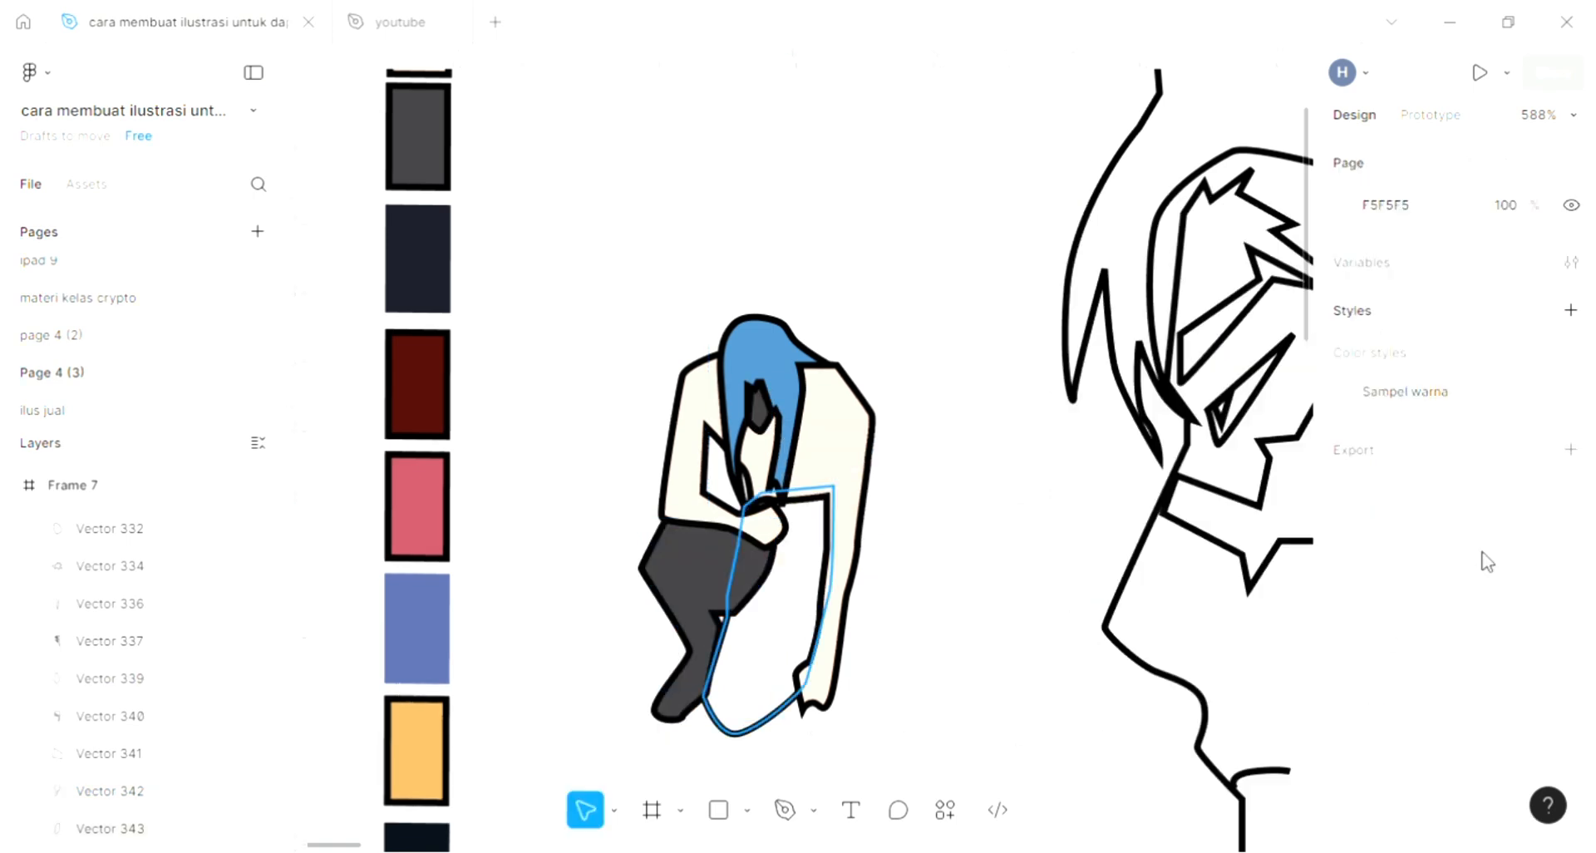
click(1571, 670)
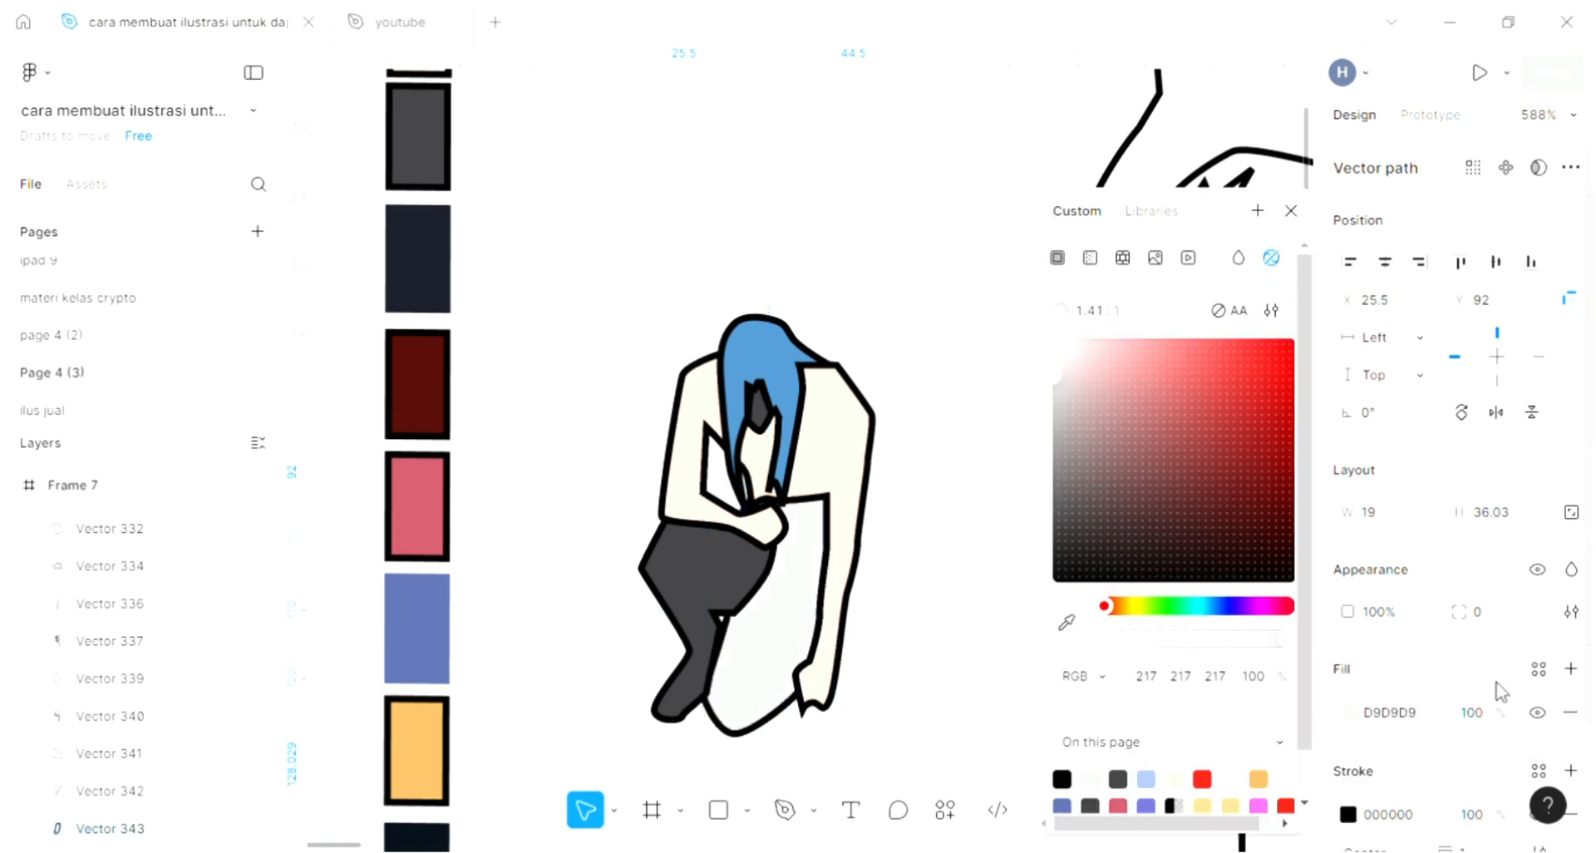
click(1064, 625)
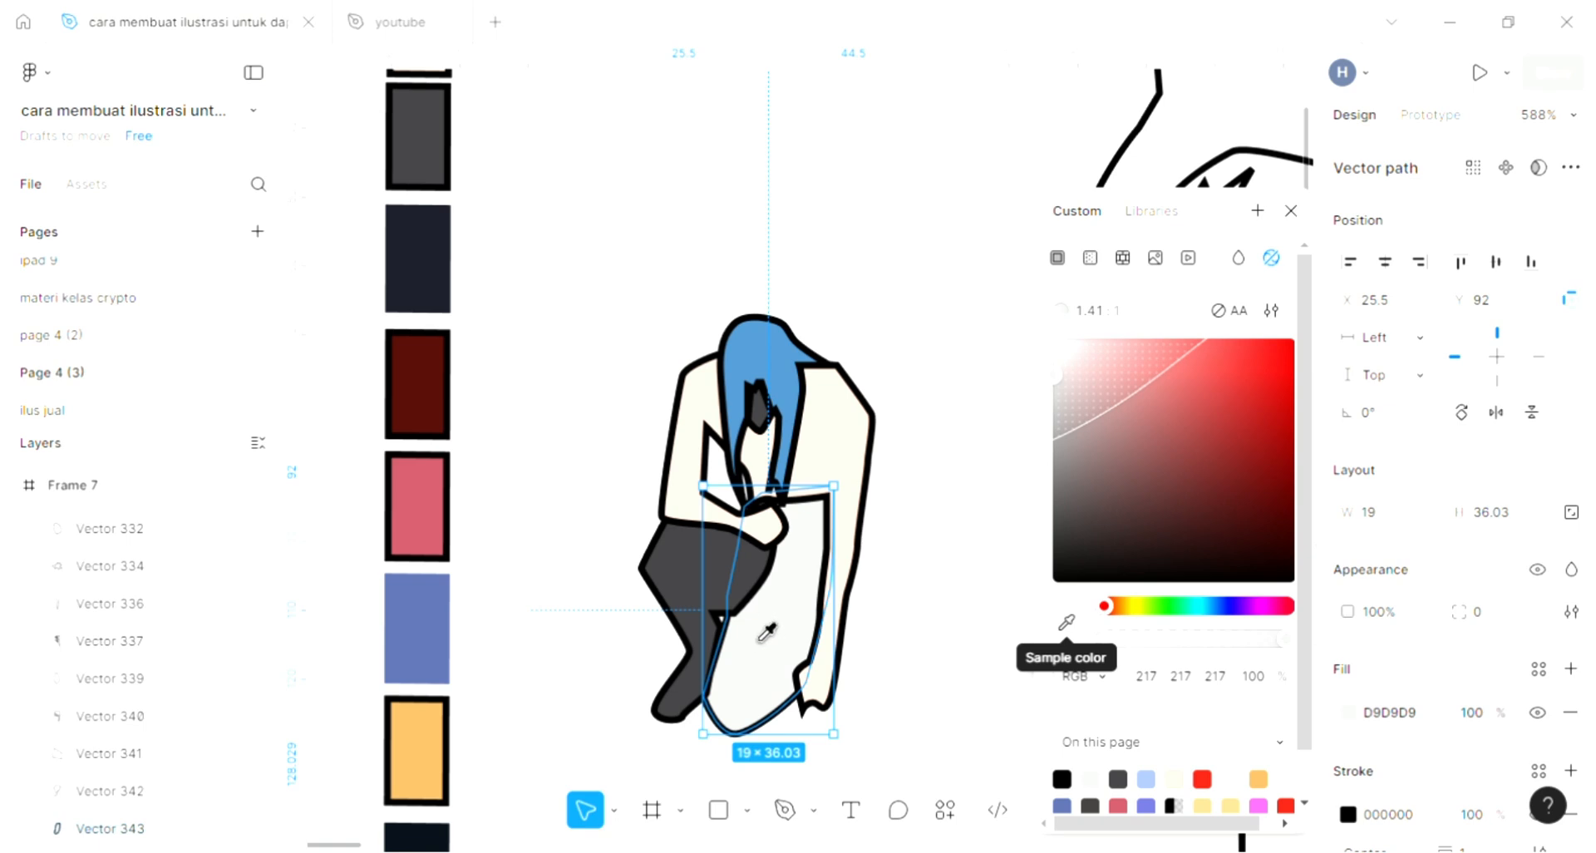
click(724, 554)
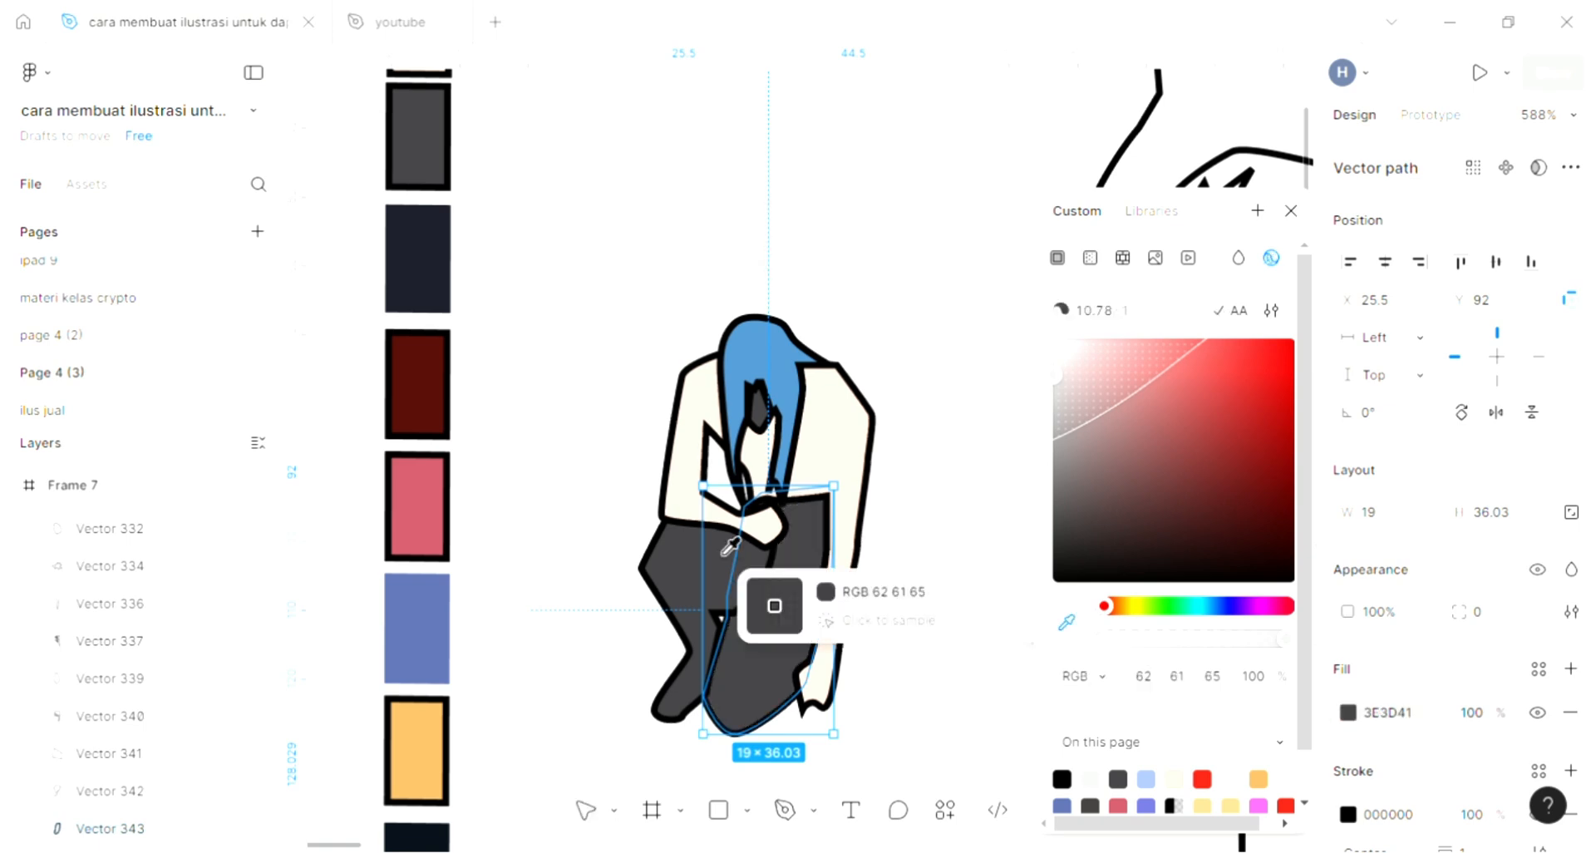
click(729, 546)
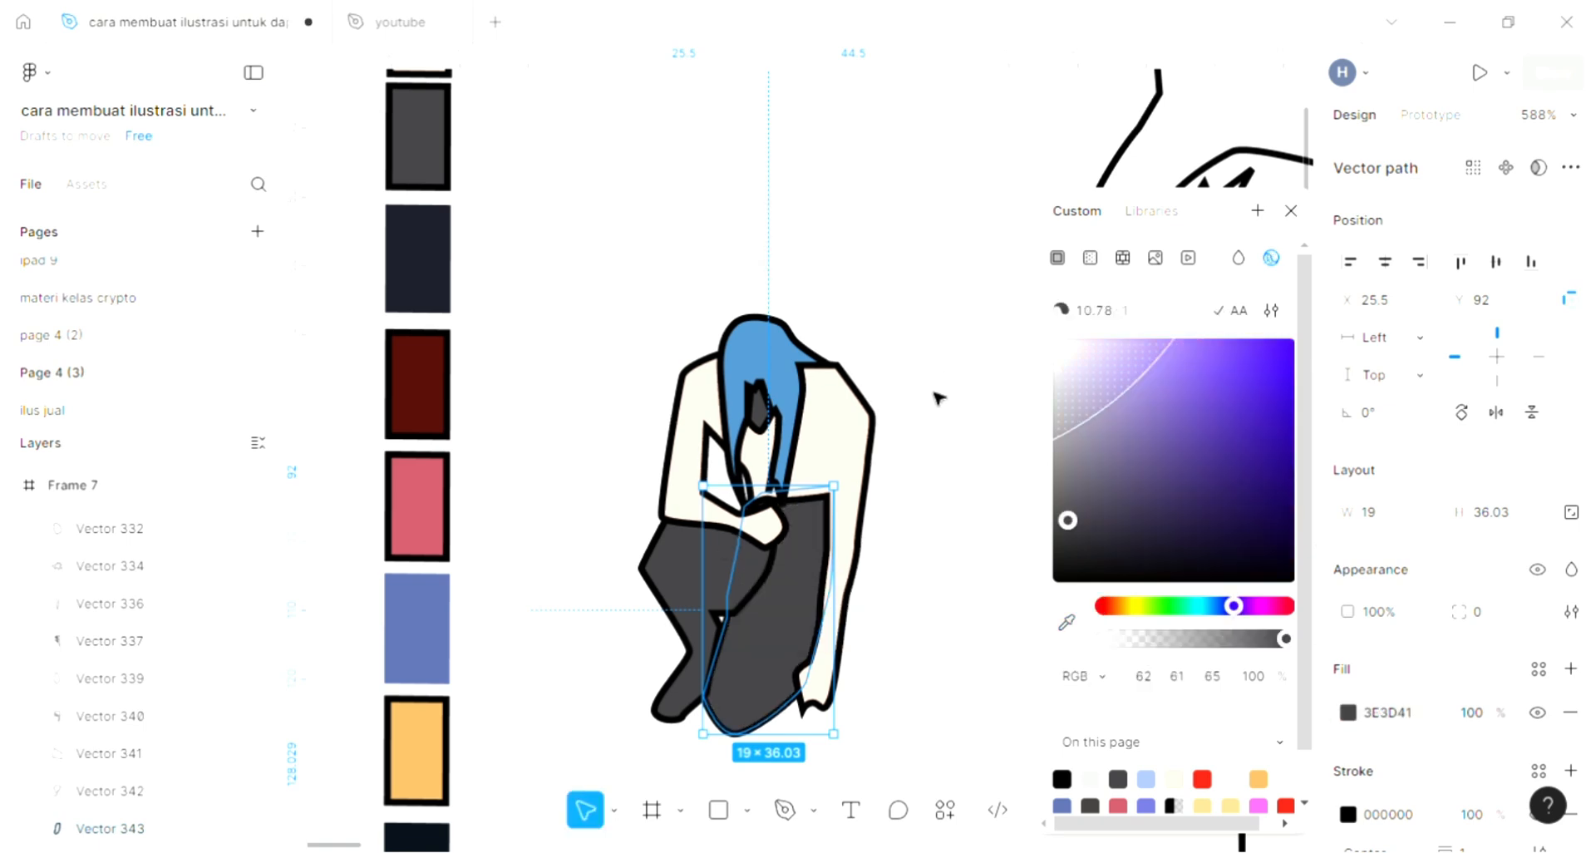
click(937, 392)
Set Frame 7's background fill to pink F09696 and convert it to a linear gradient.
scroll(937, 393, down, 5)
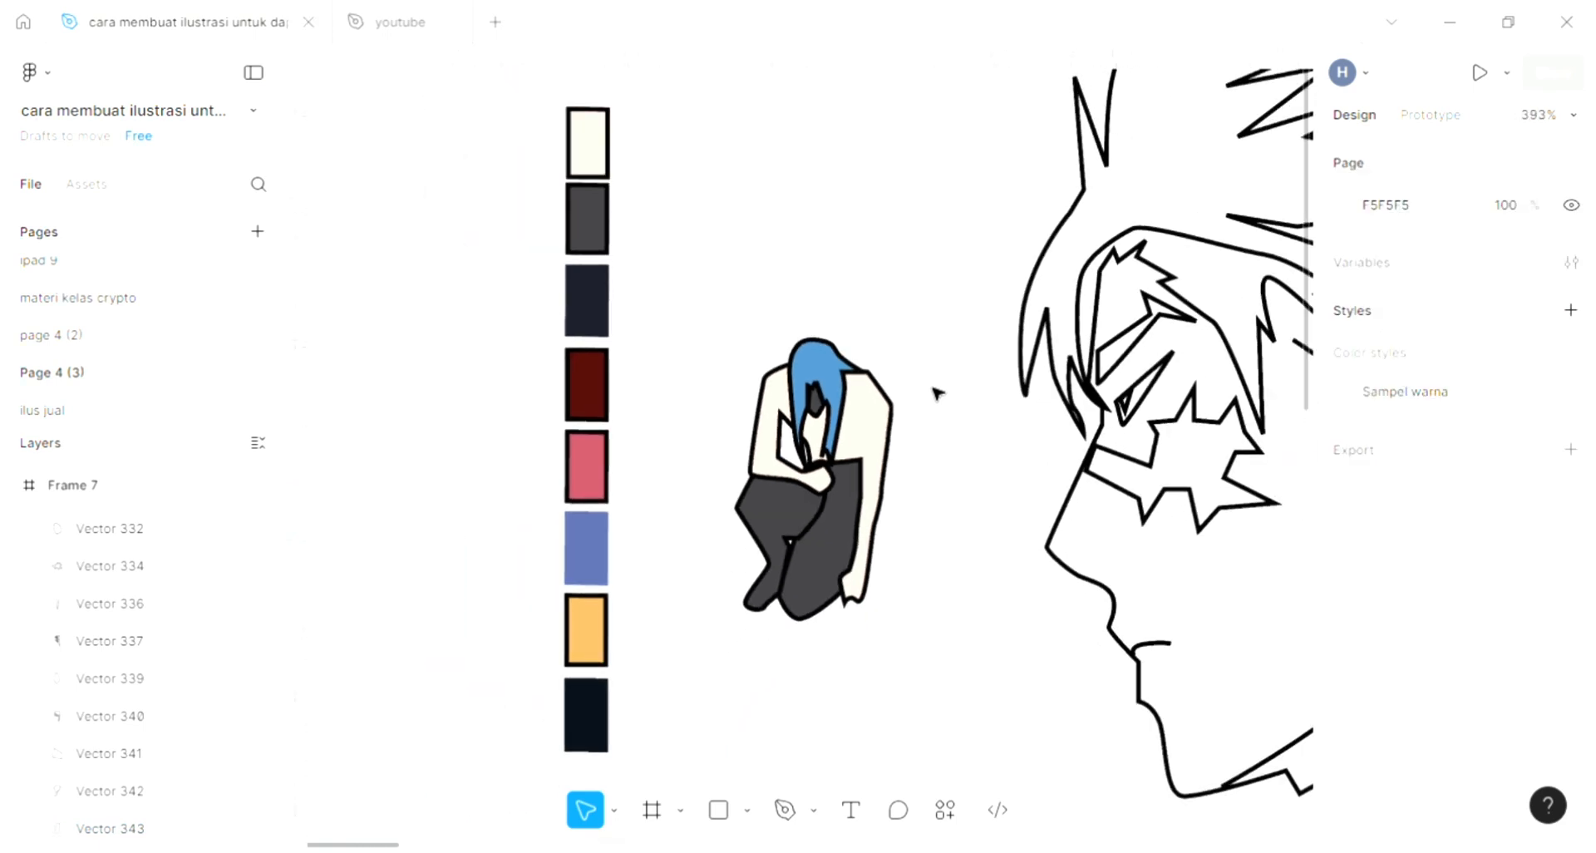
scroll(936, 392, right, 4)
scroll(712, 249, up, 3)
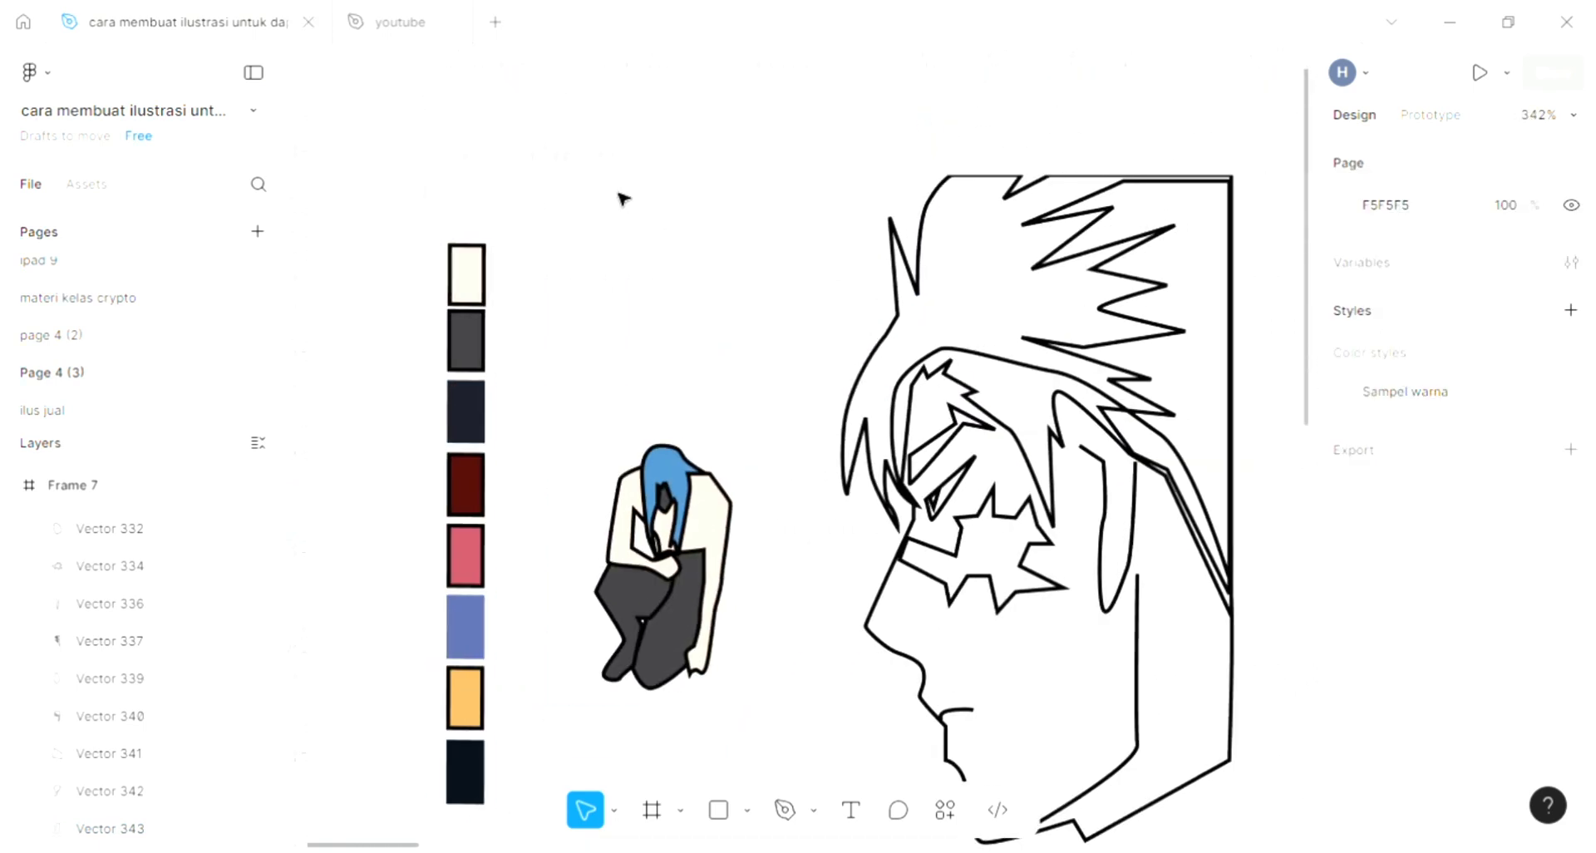
click(753, 477)
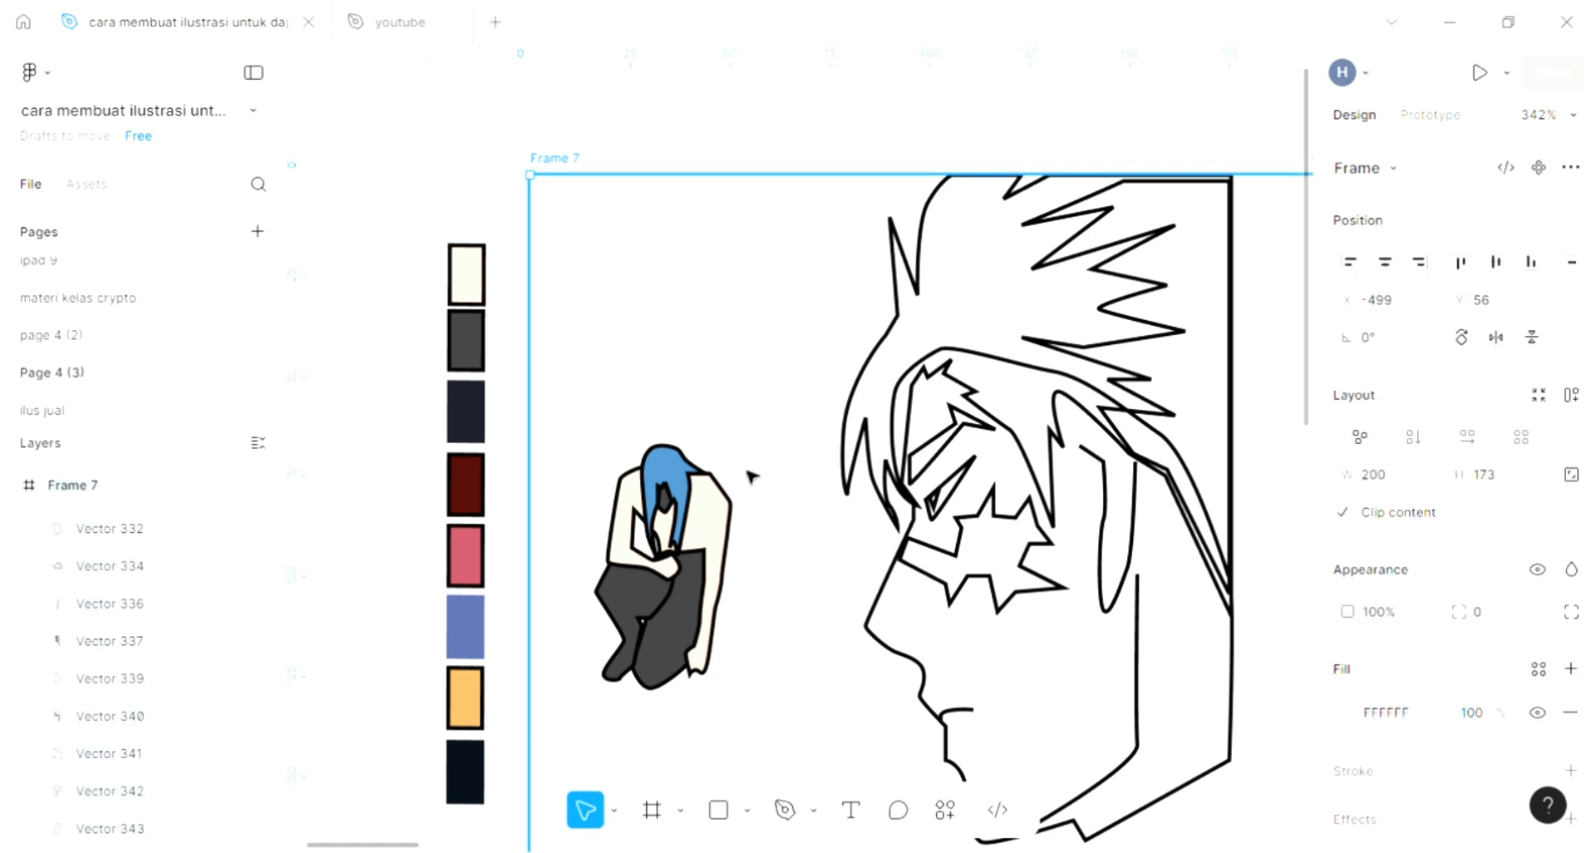
scroll(751, 475, right, 3)
scroll(752, 476, right, 3)
scroll(1081, 548, down, 1)
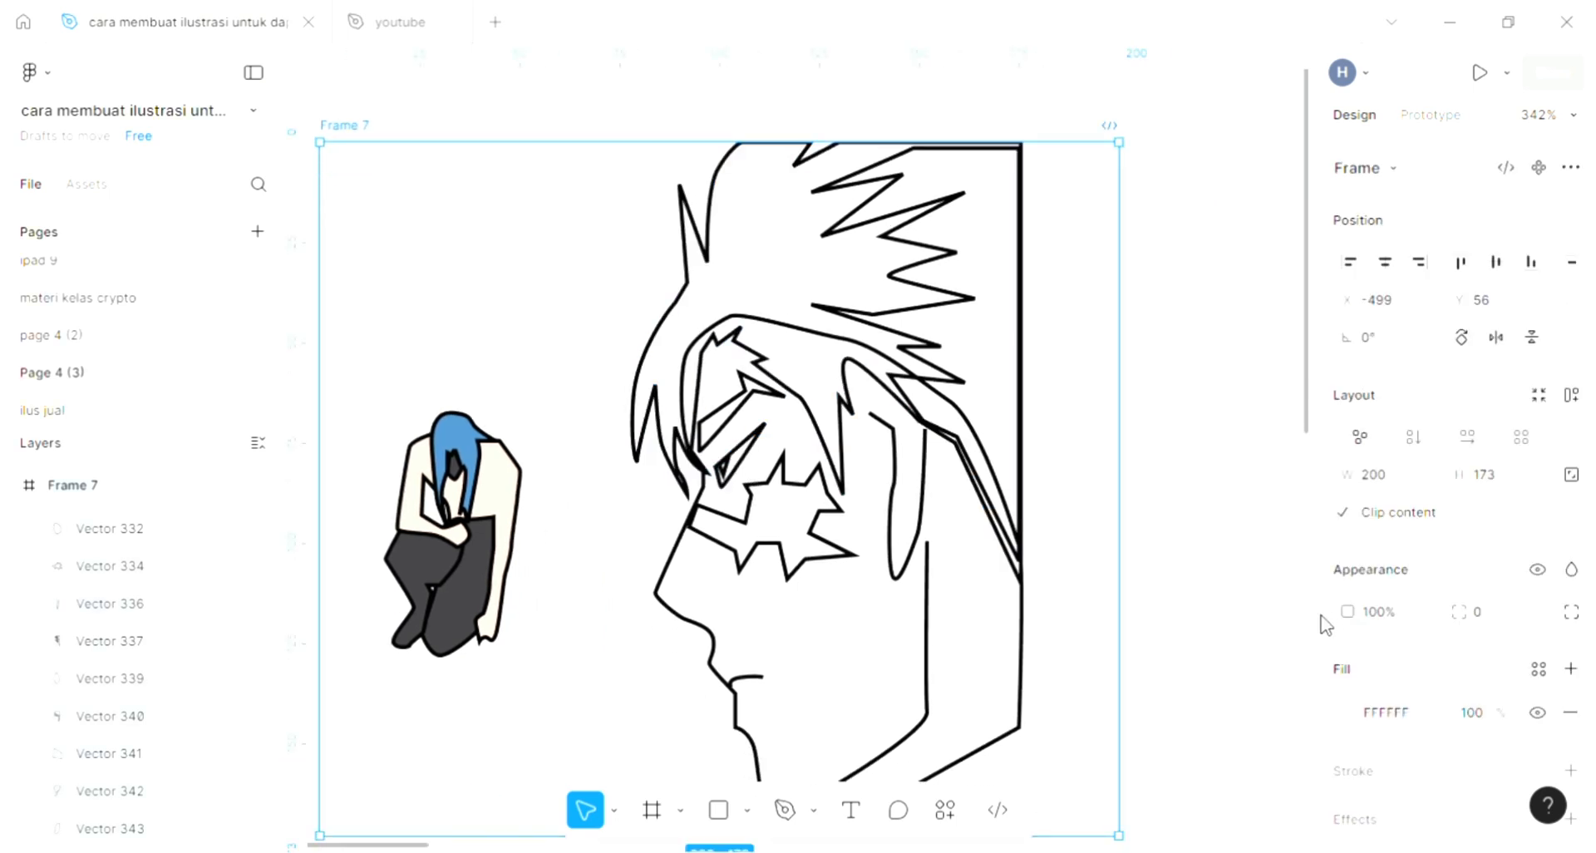
scroll(1329, 632, down, 3)
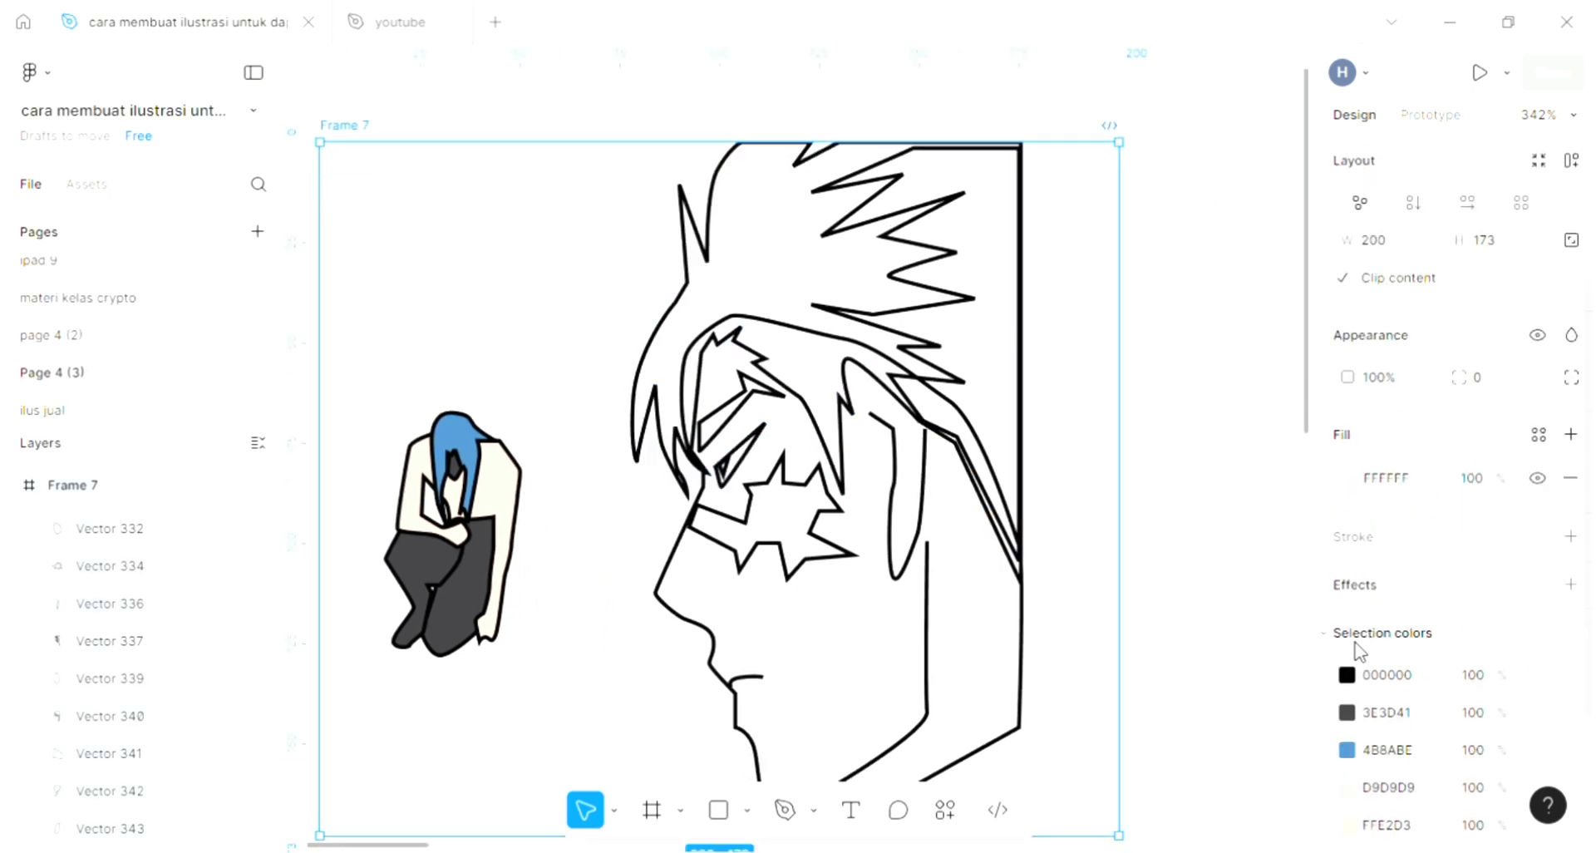
click(1351, 482)
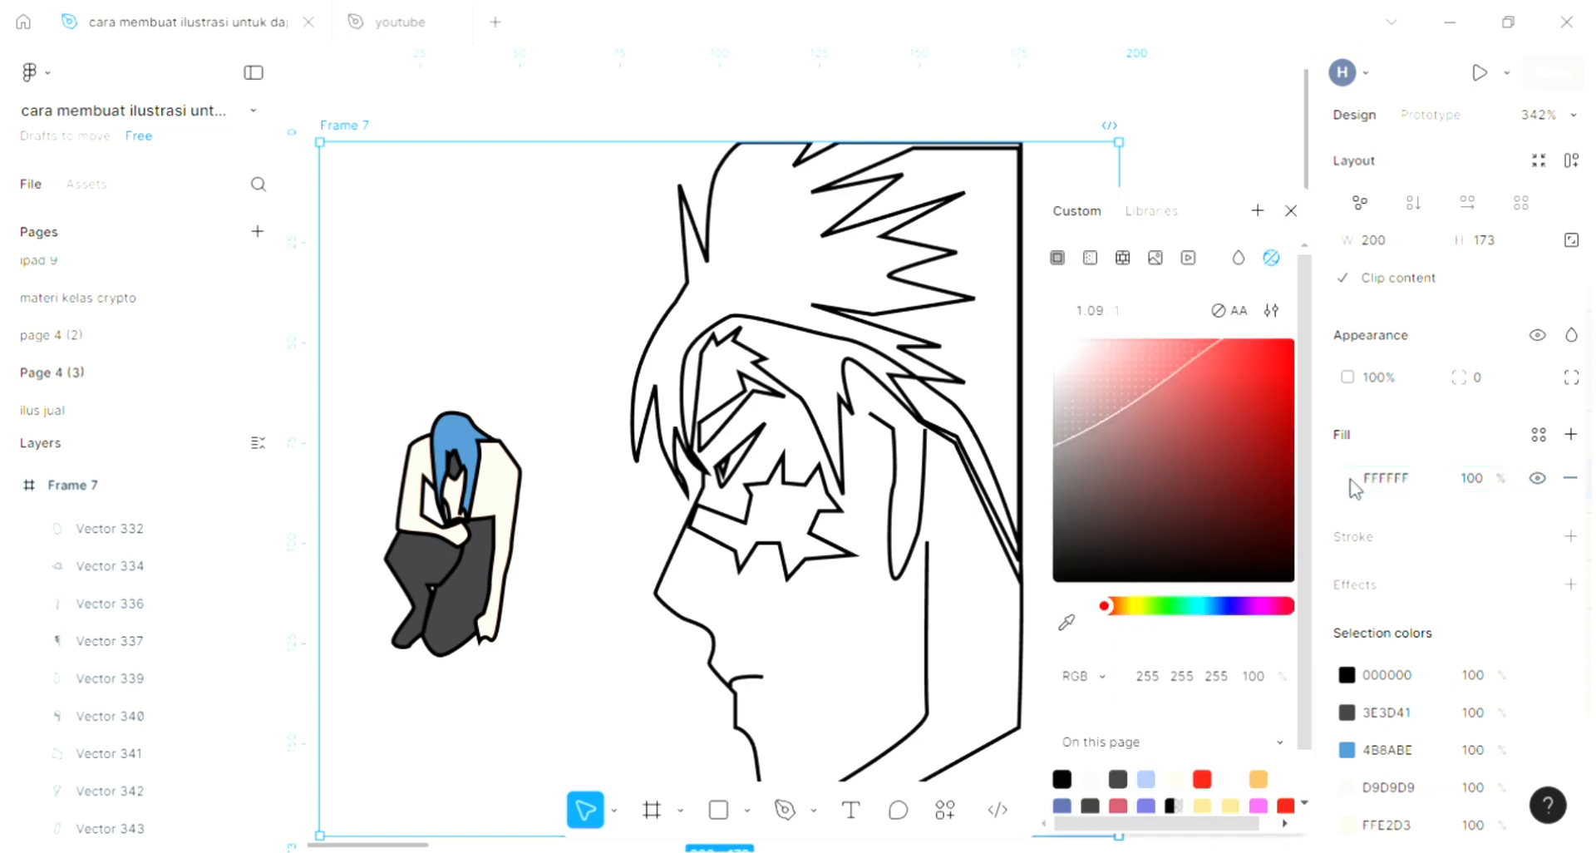
click(1144, 357)
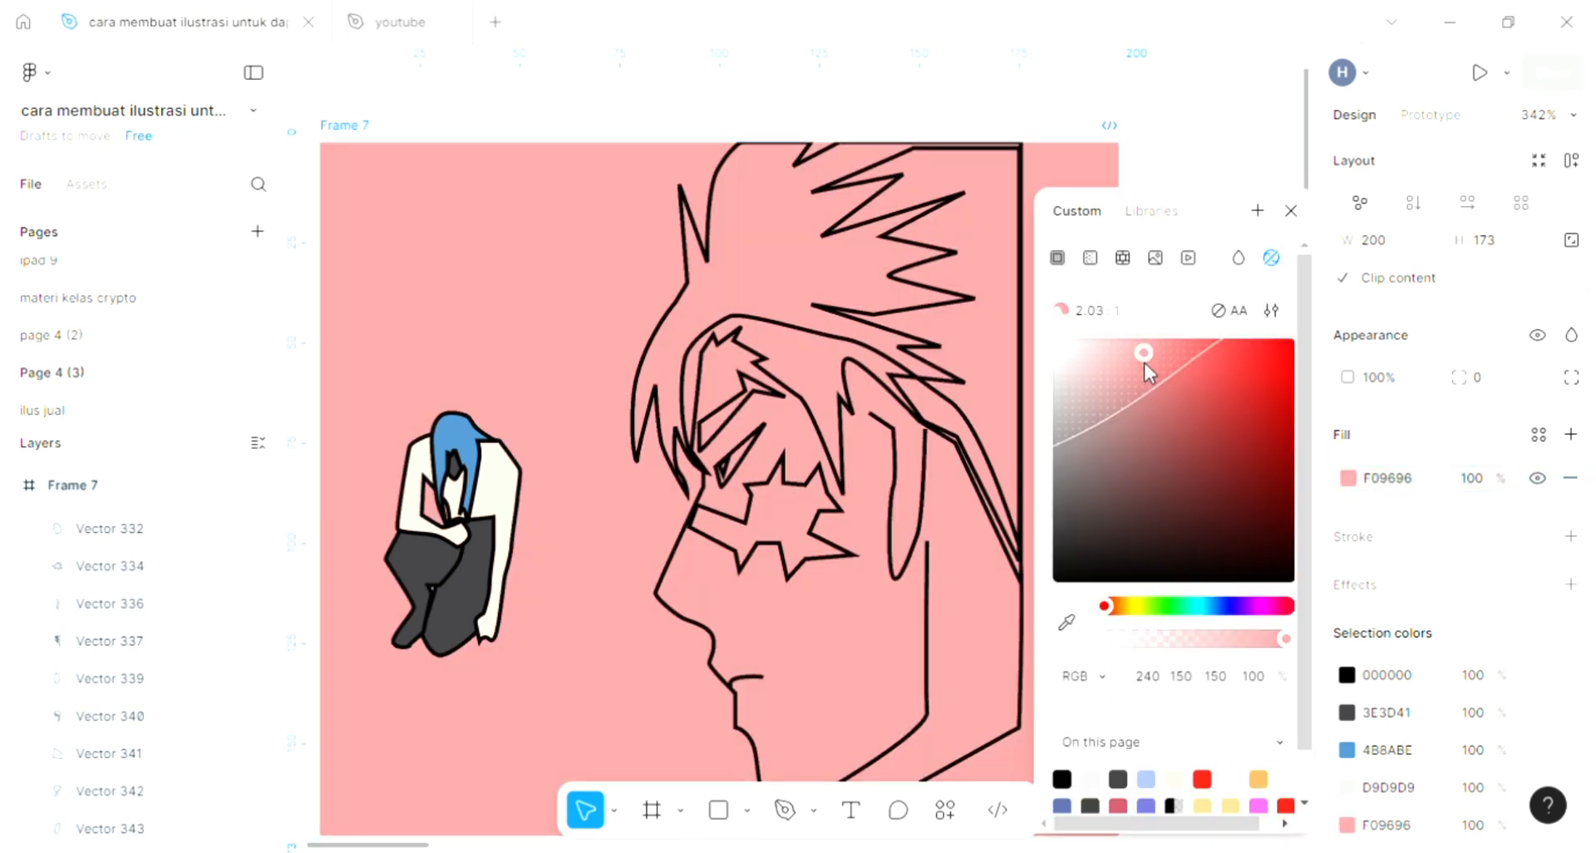
click(1090, 258)
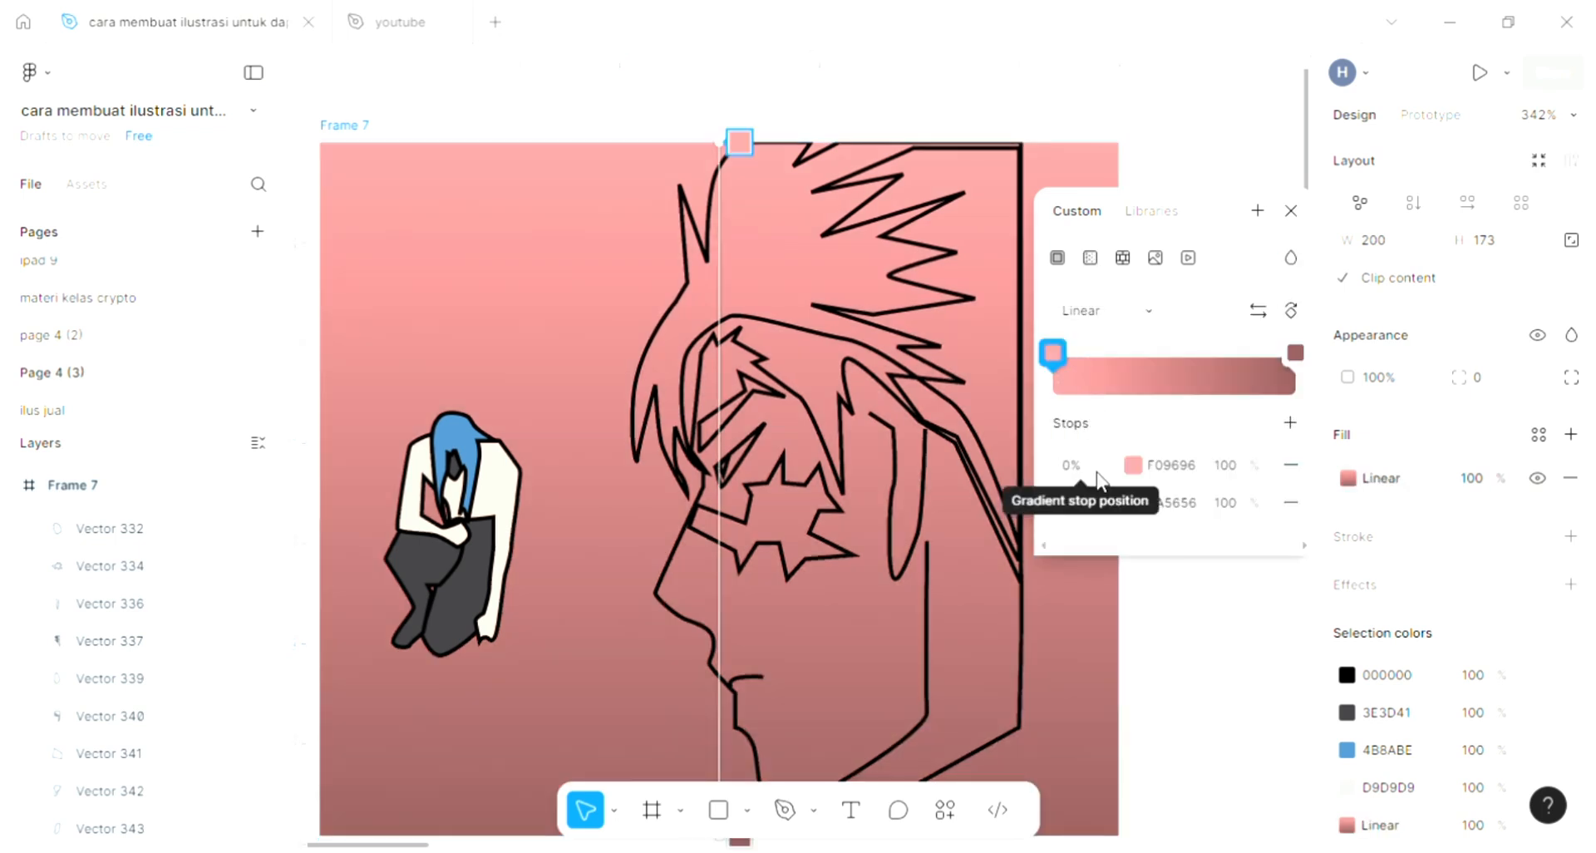
Recolour the 0% stop of Frame 7's background gradient to light cyan.
click(1132, 466)
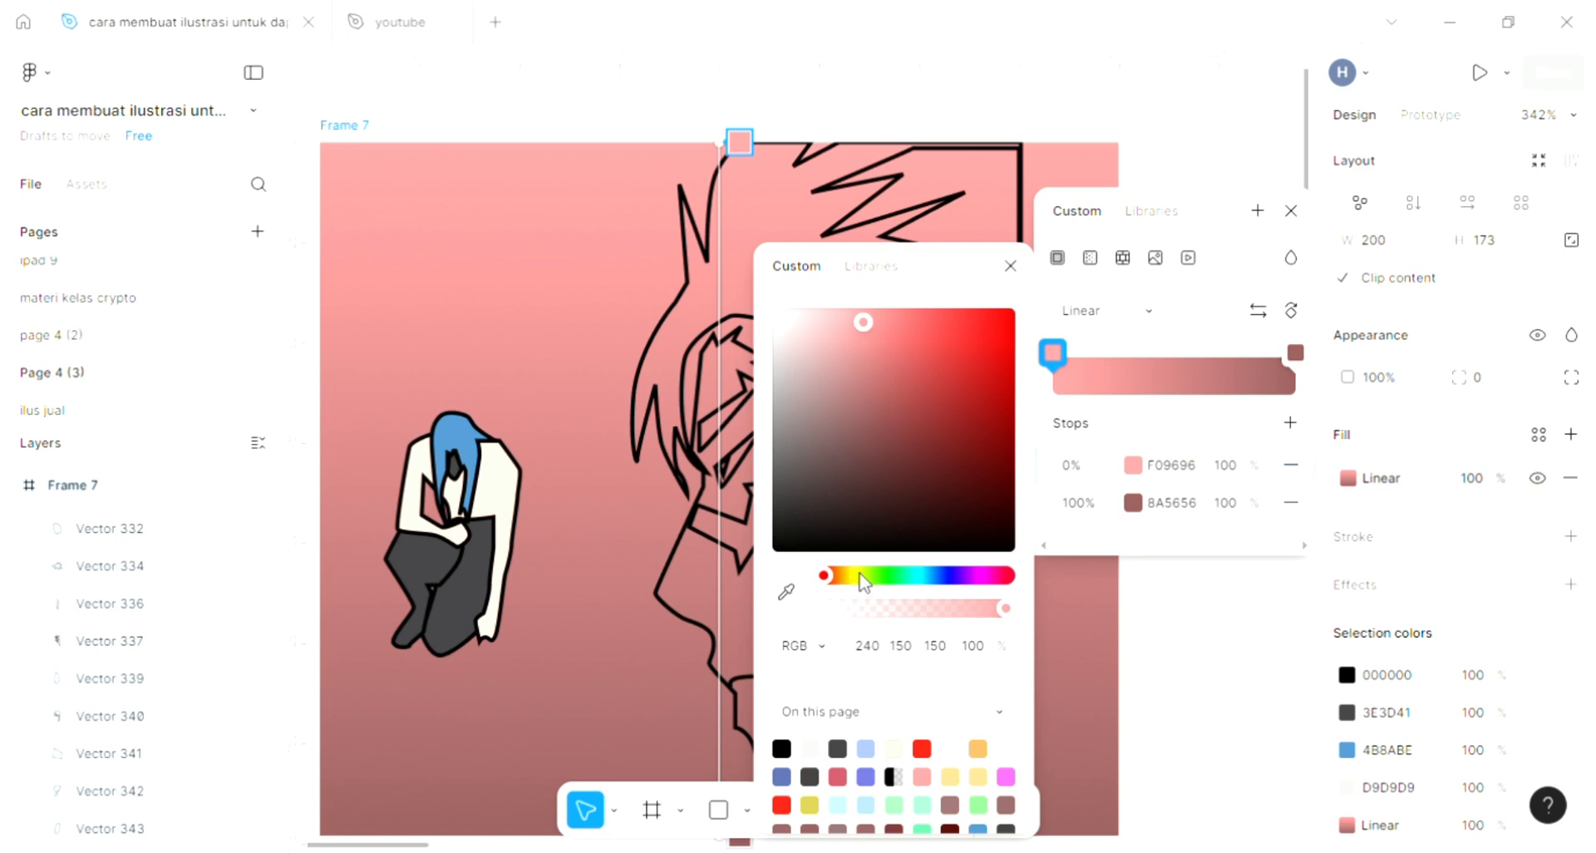
drag(872, 577, 849, 576)
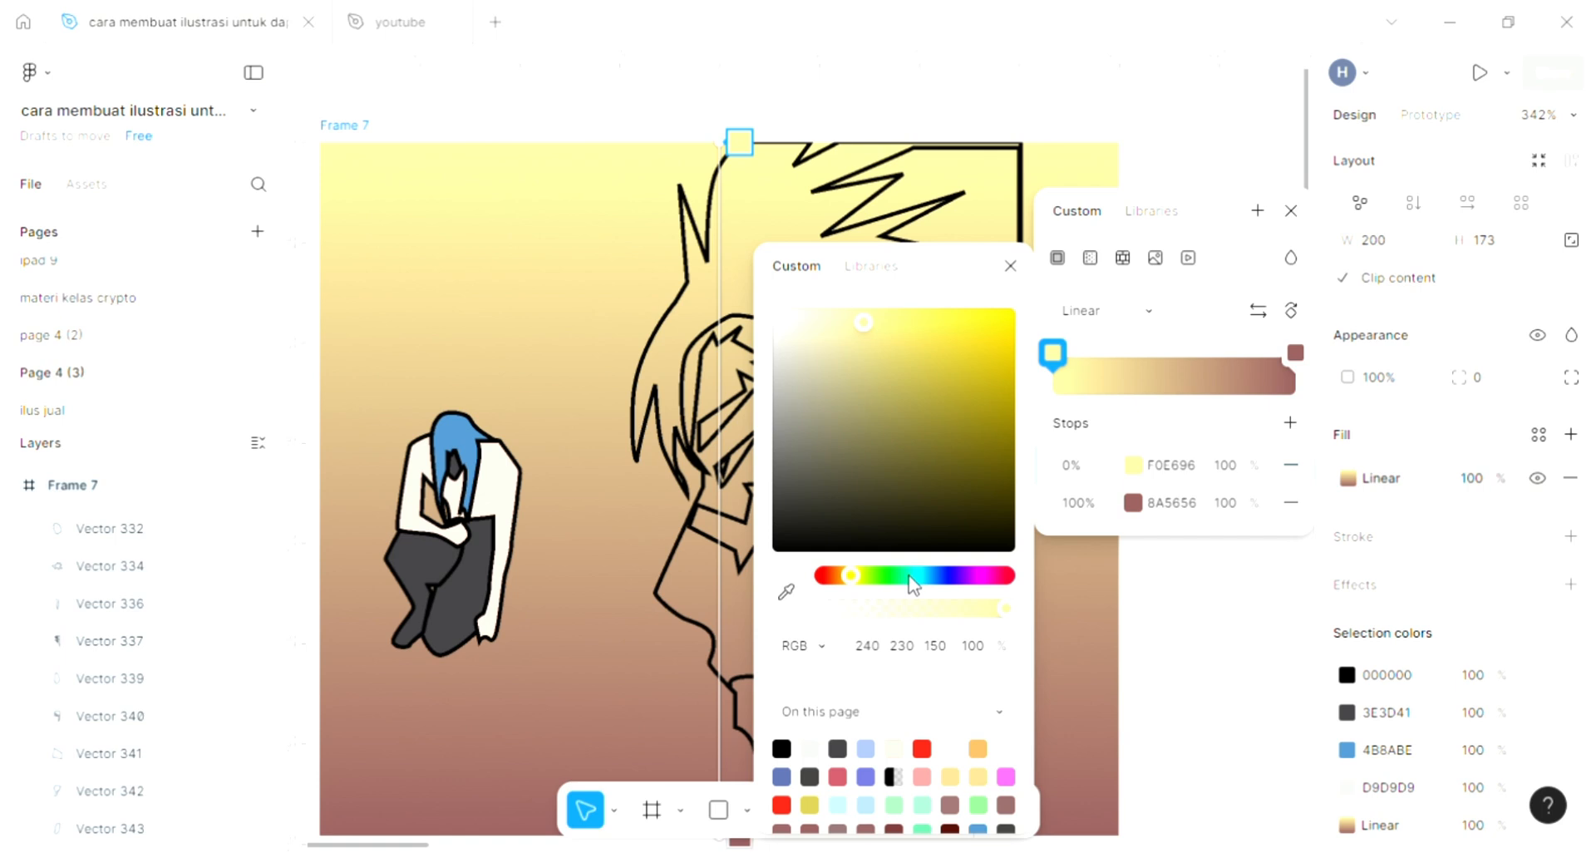
click(909, 577)
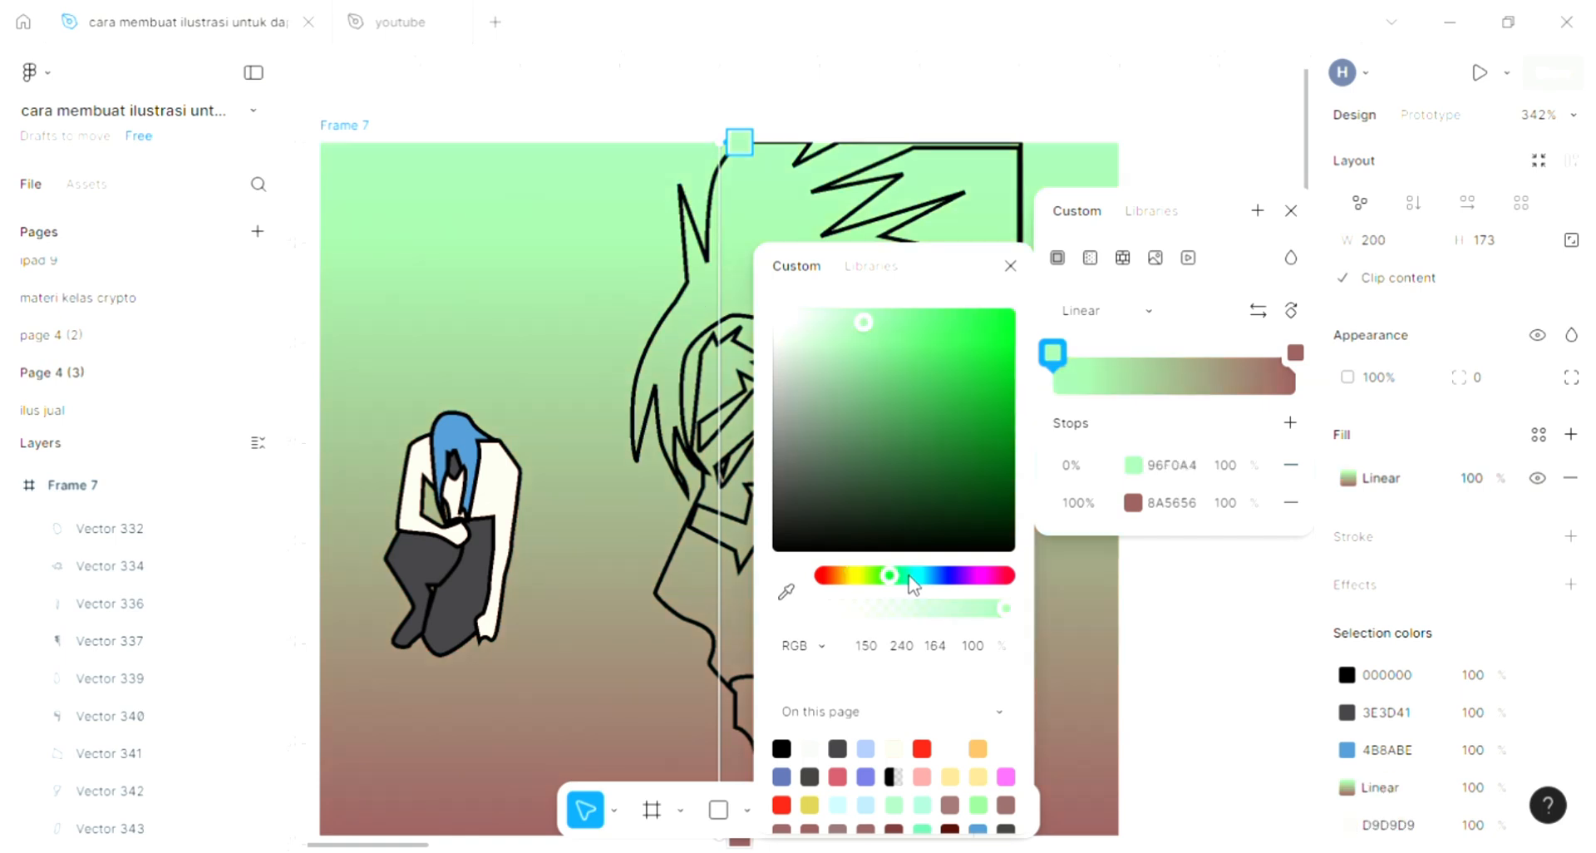
click(1141, 617)
Fill the large head's hair shape with blue 4B8ABE sampled from the crouching figure's hair, and send it behind the other shapes.
scroll(1146, 582, down, 1)
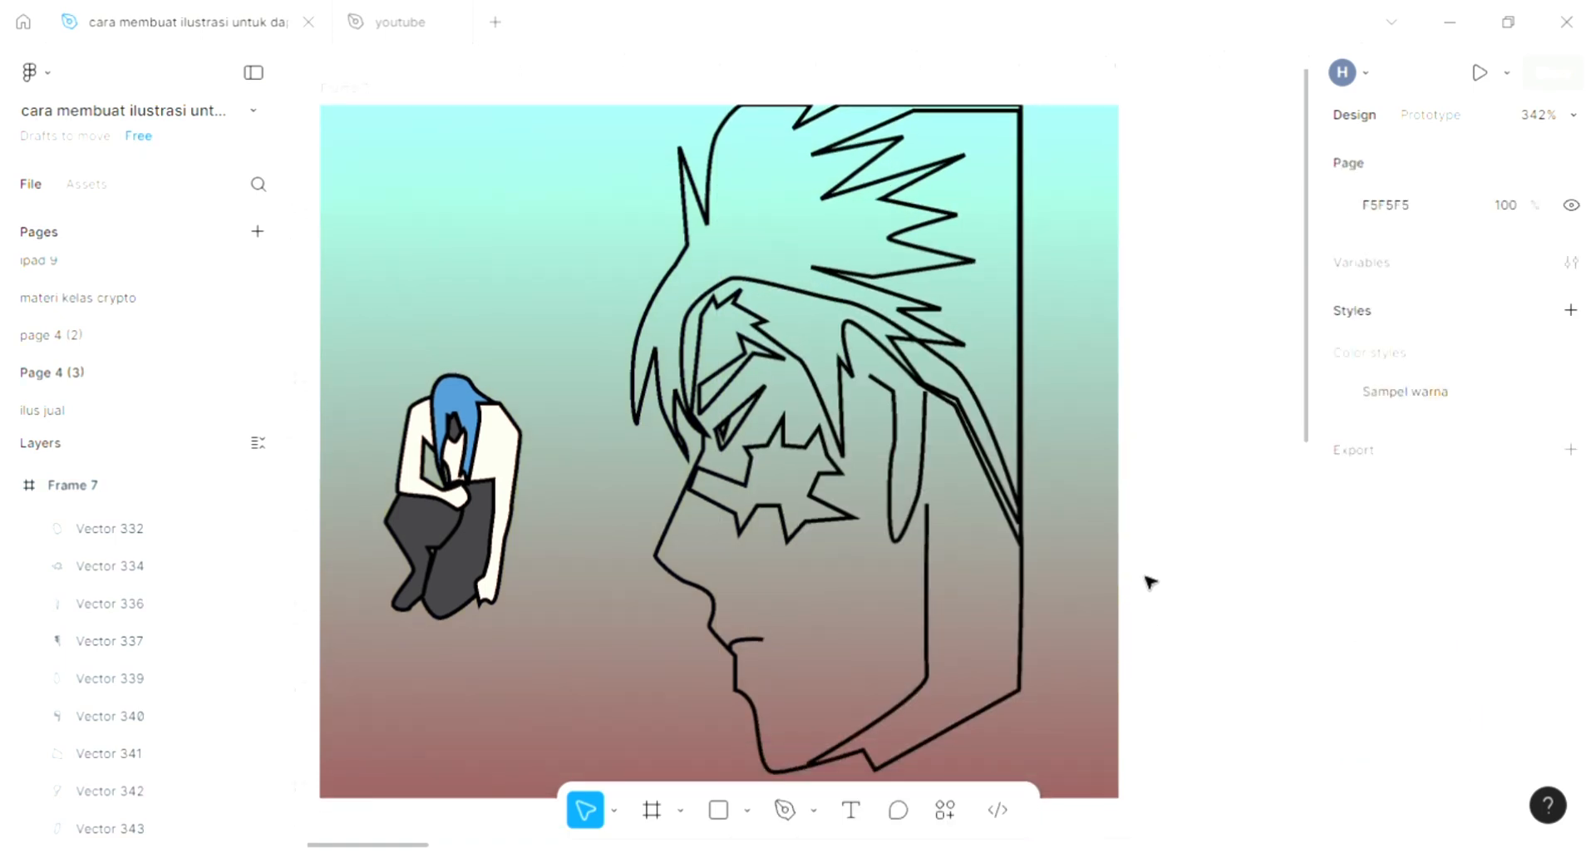
scroll(782, 328, up, 2)
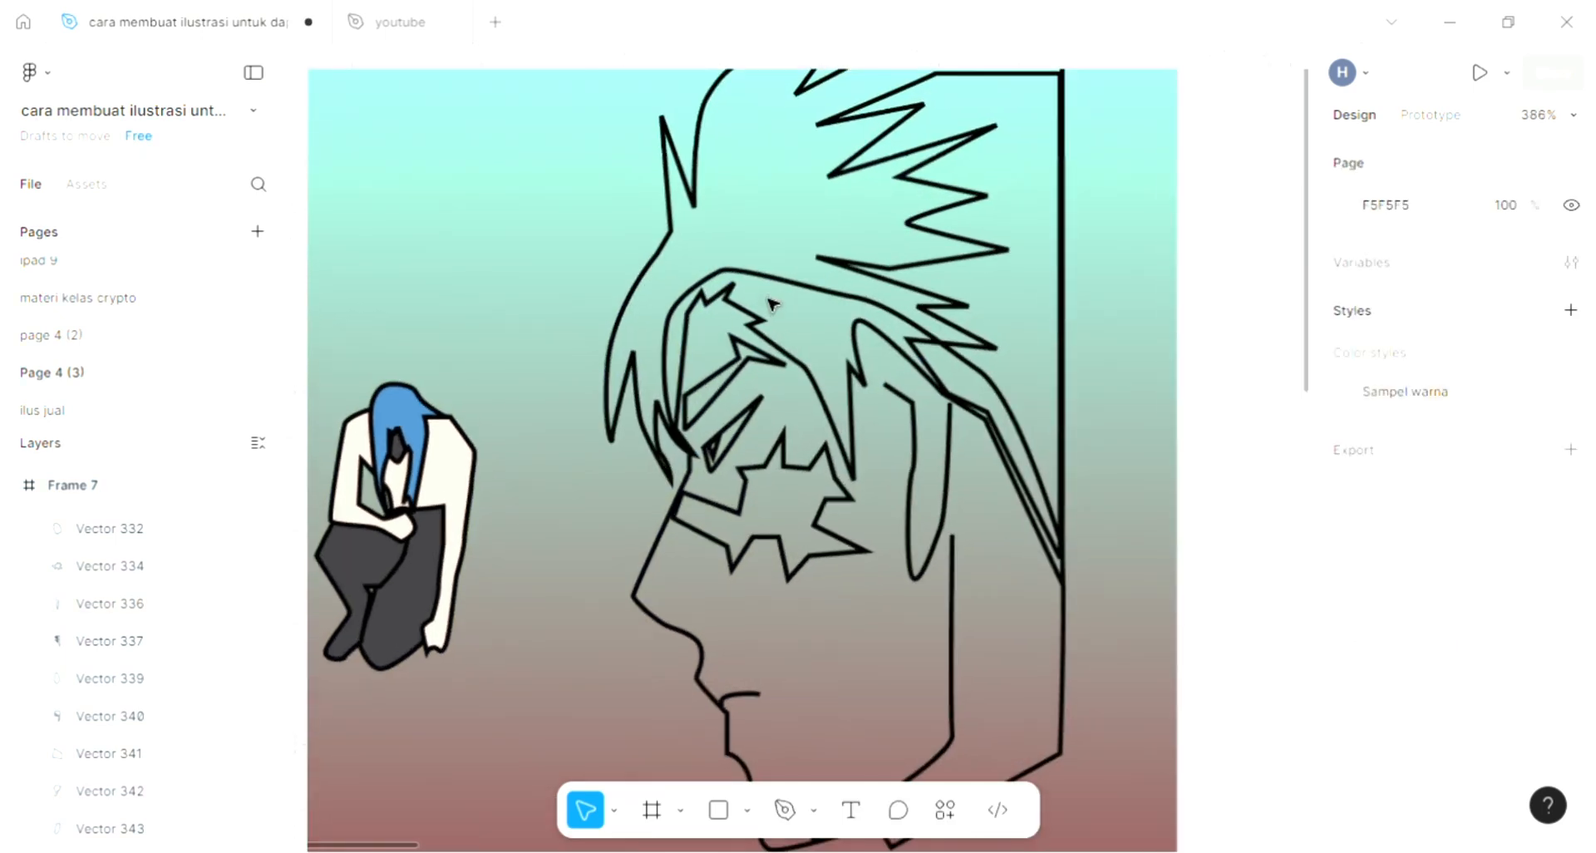
click(639, 316)
scroll(639, 316, right, 1)
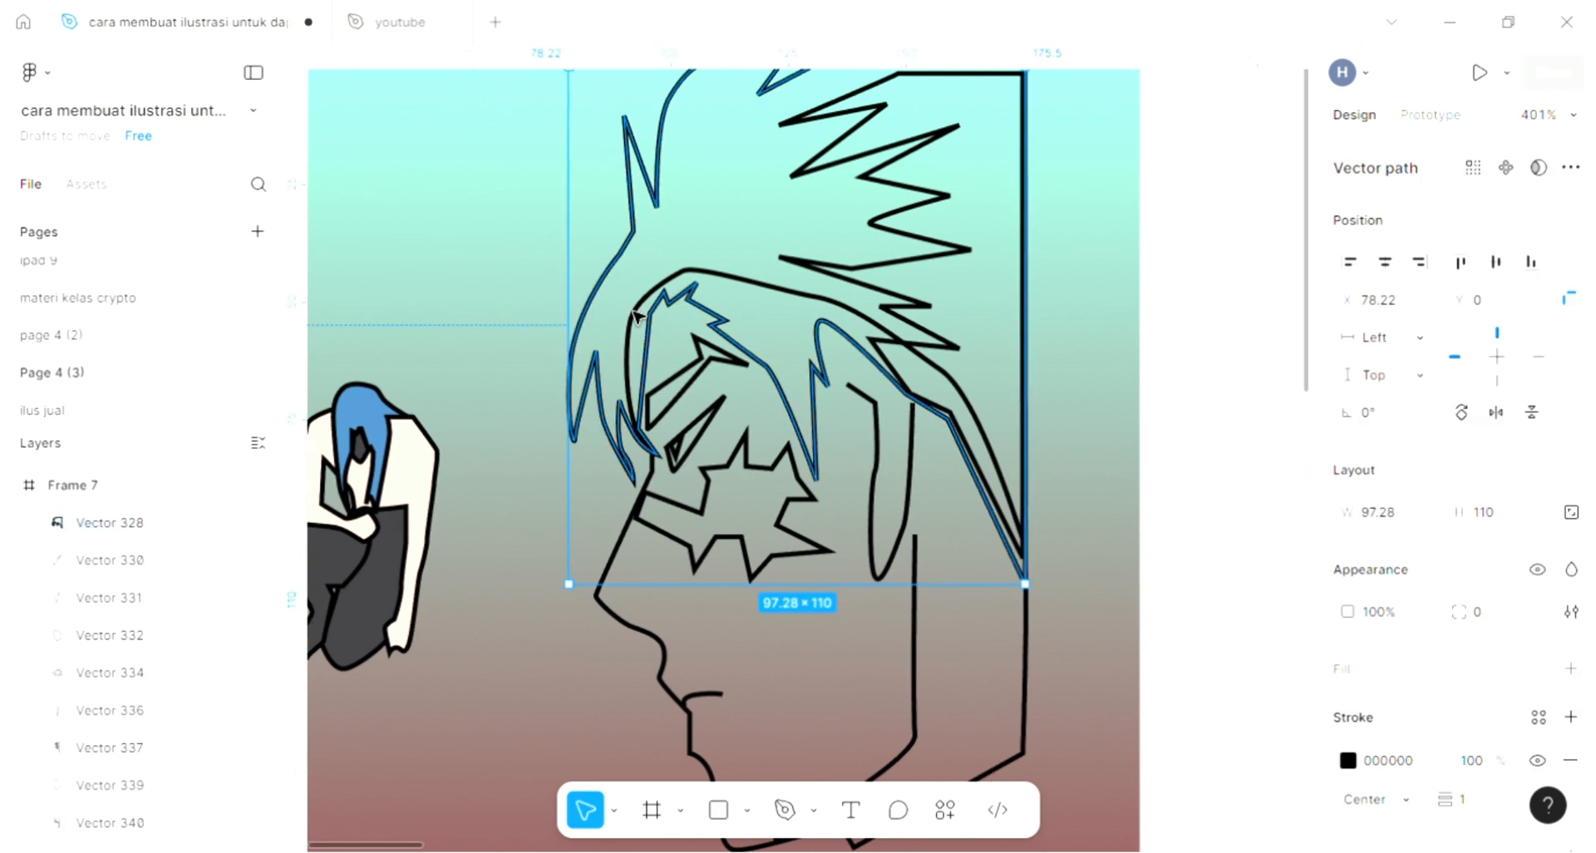
click(1571, 668)
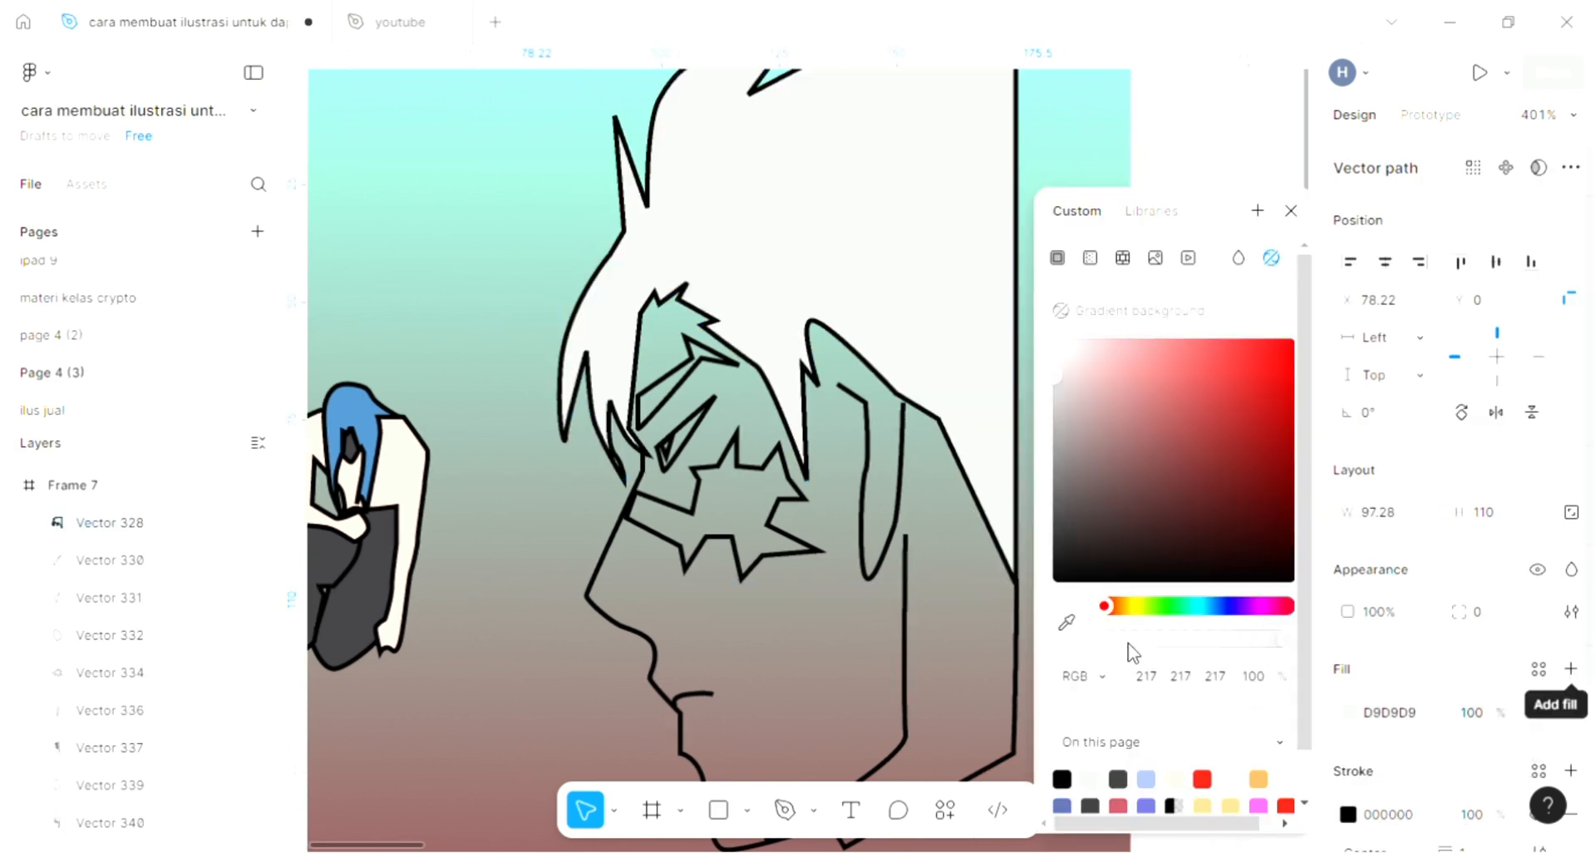
scroll(913, 514, down, 1)
click(1066, 622)
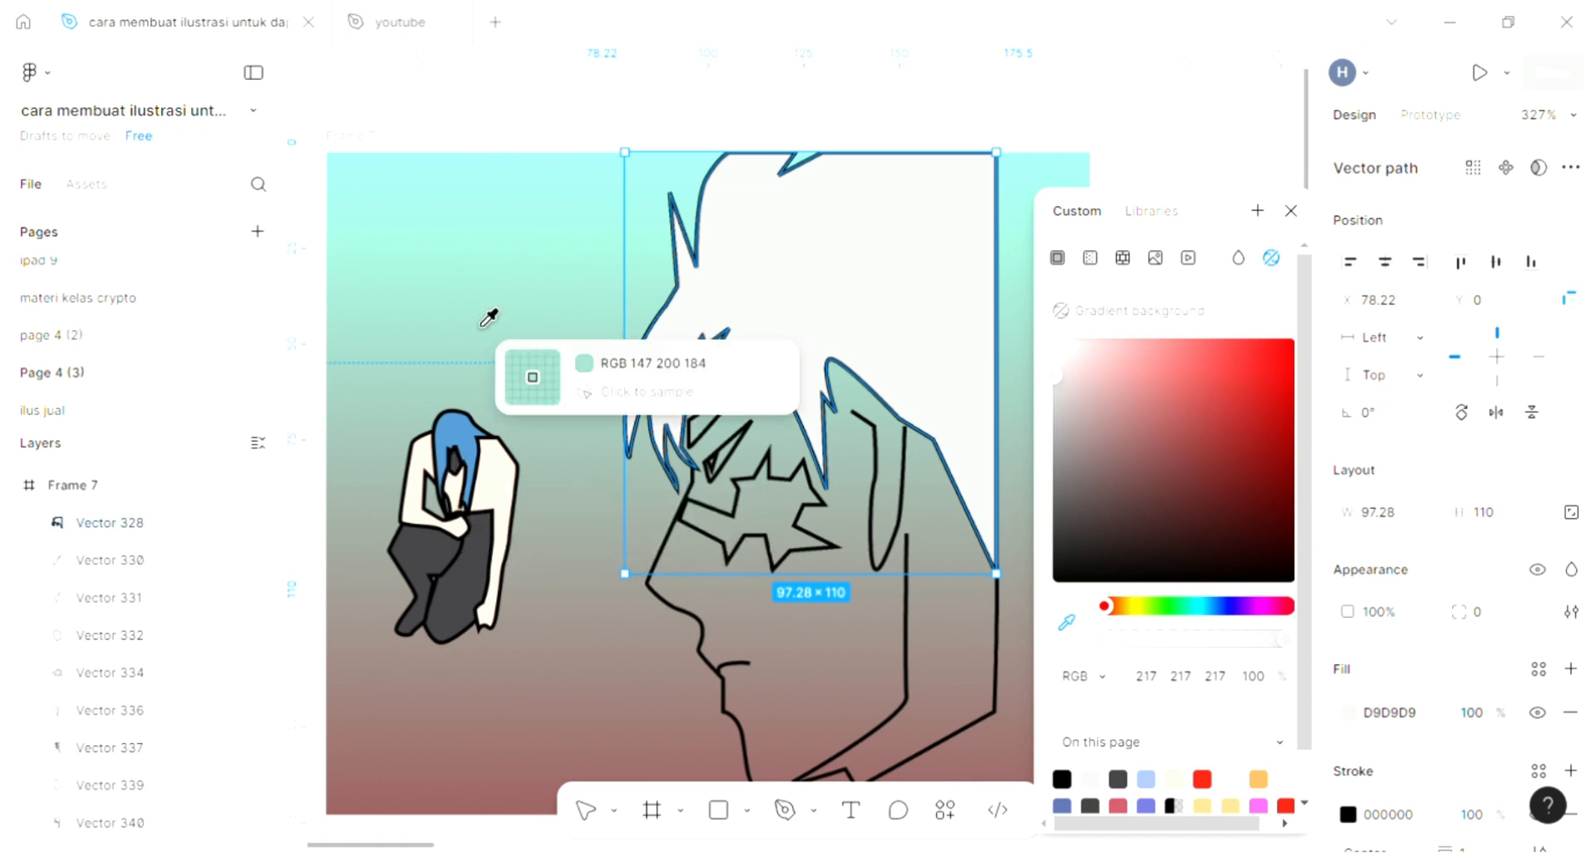
click(456, 425)
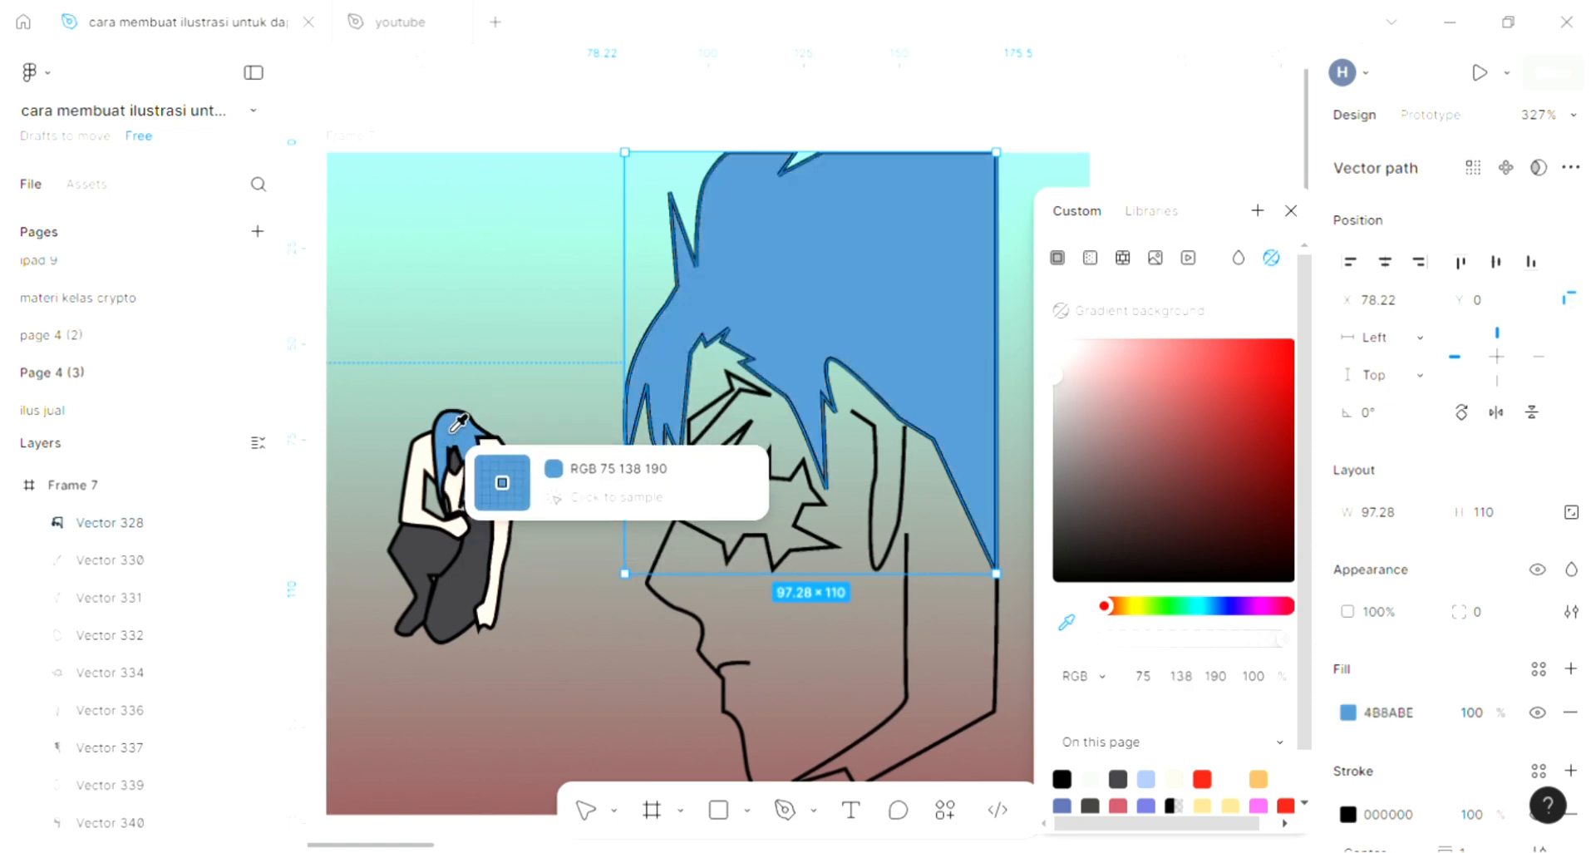
key(Escape)
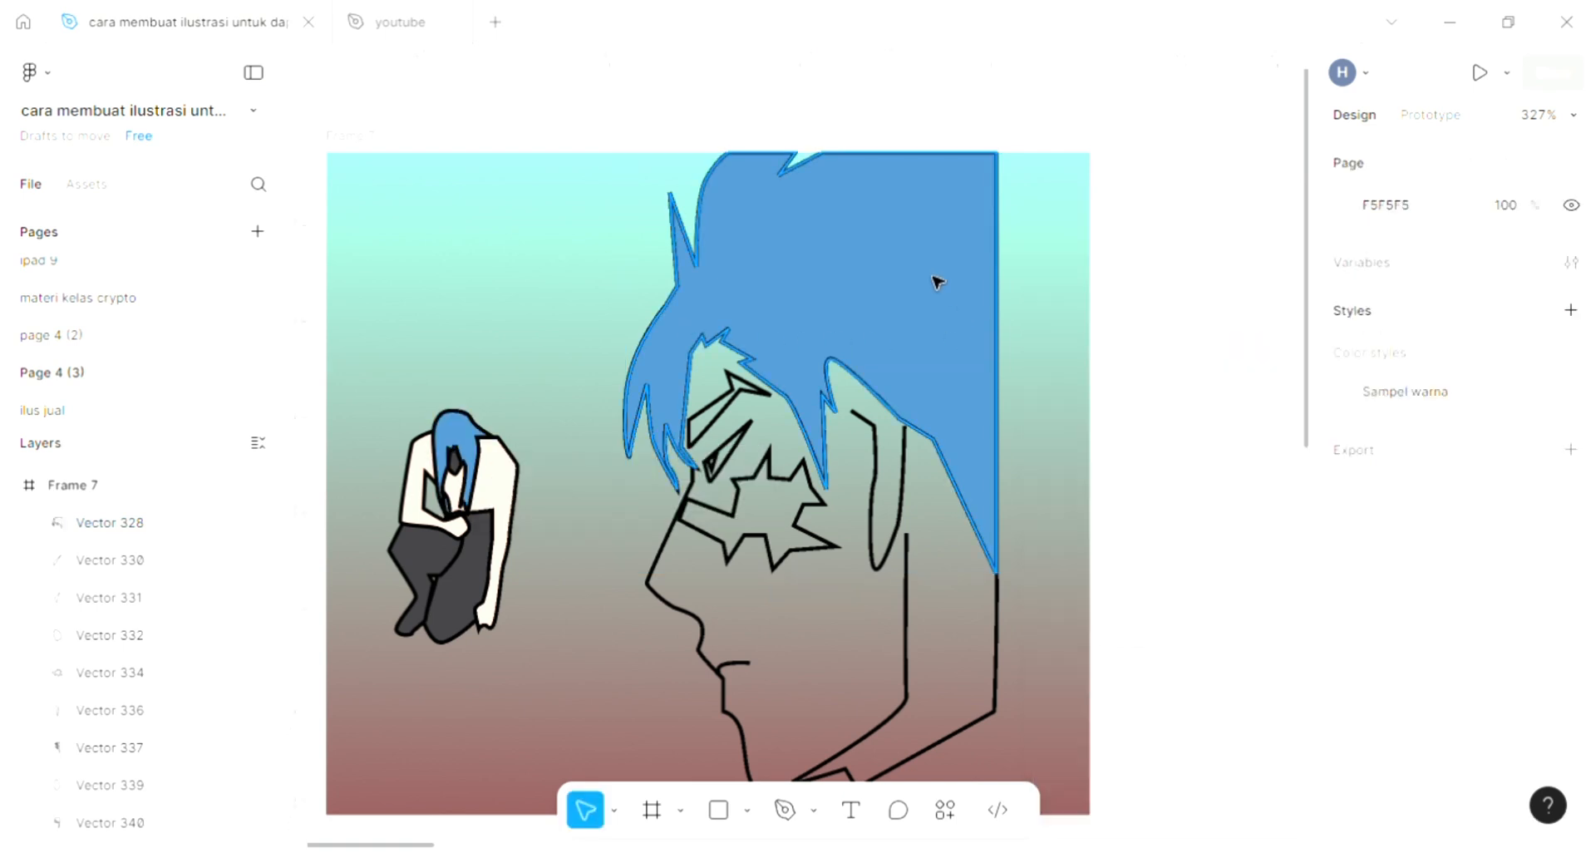
click(981, 301)
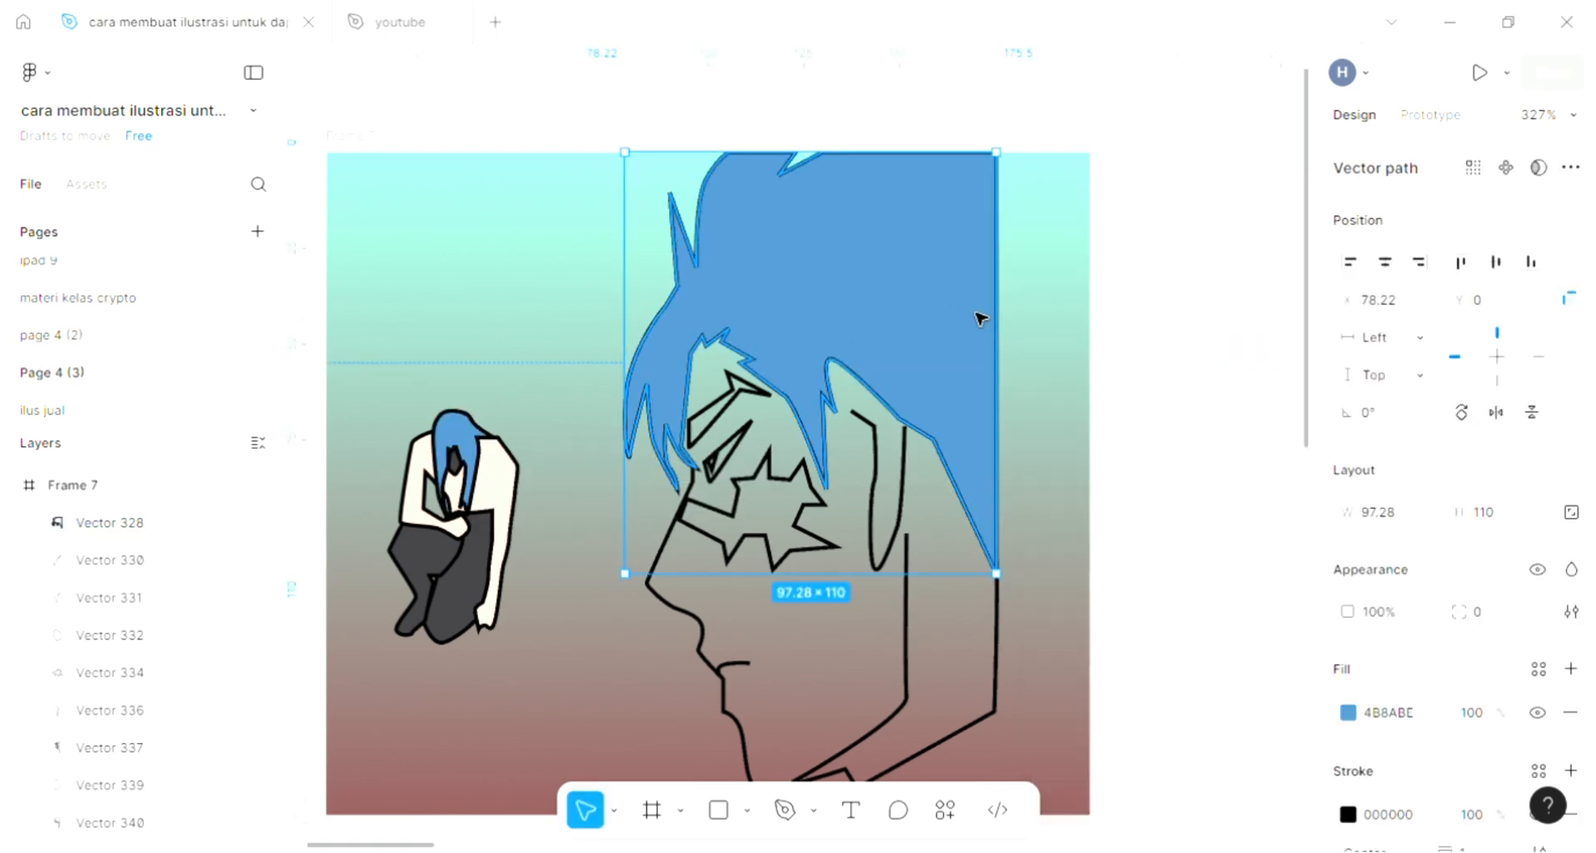
key([)
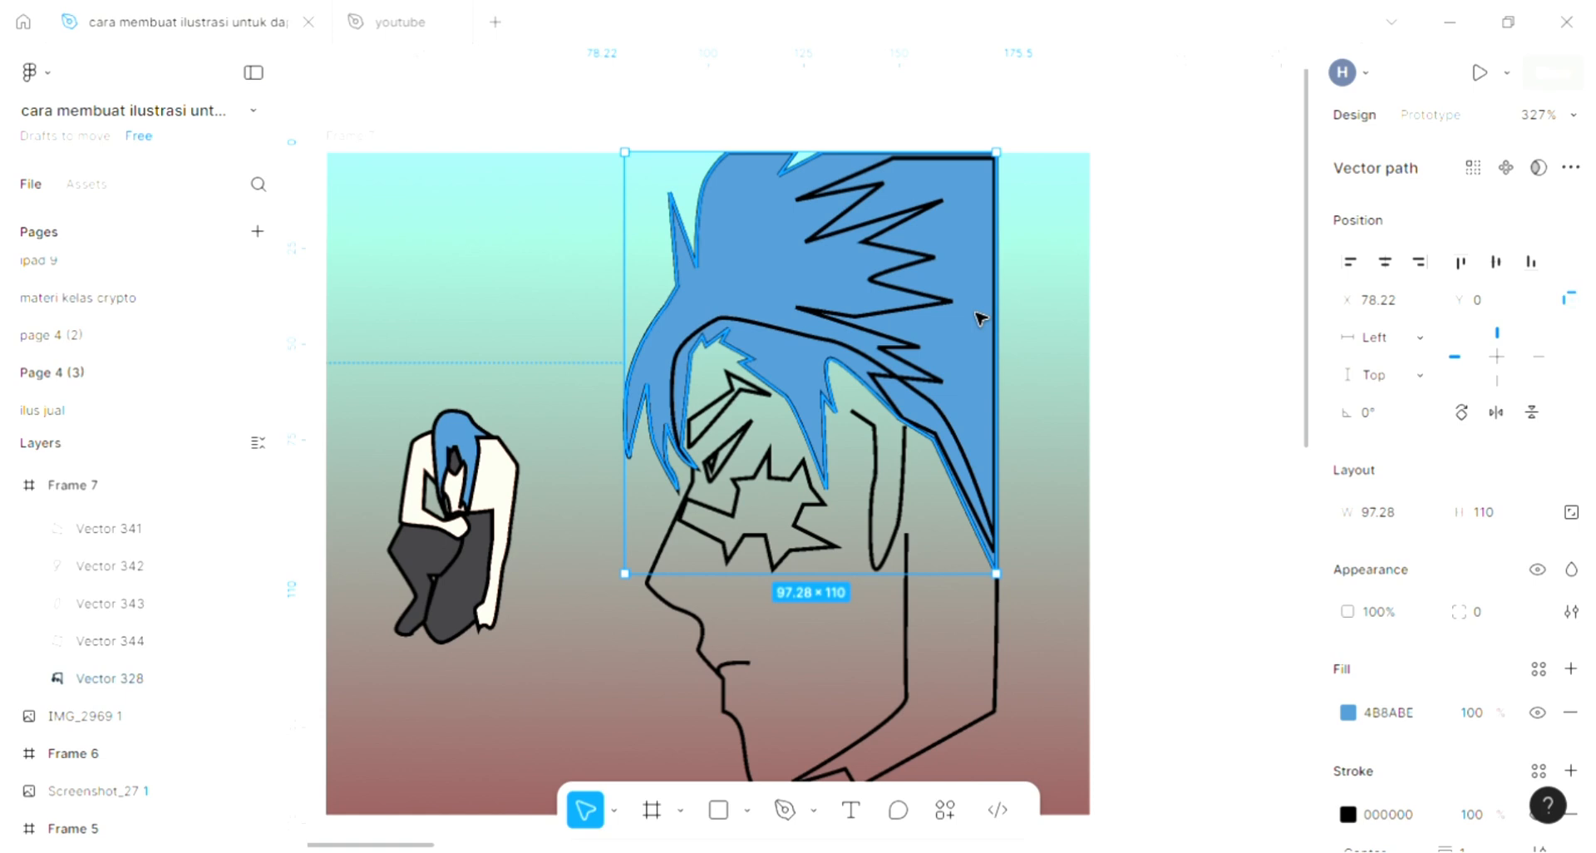
Add a D9D9D9 fill to the spiky shape at the back of the large head's hair.
scroll(979, 313, right, 2)
scroll(835, 299, right, 1)
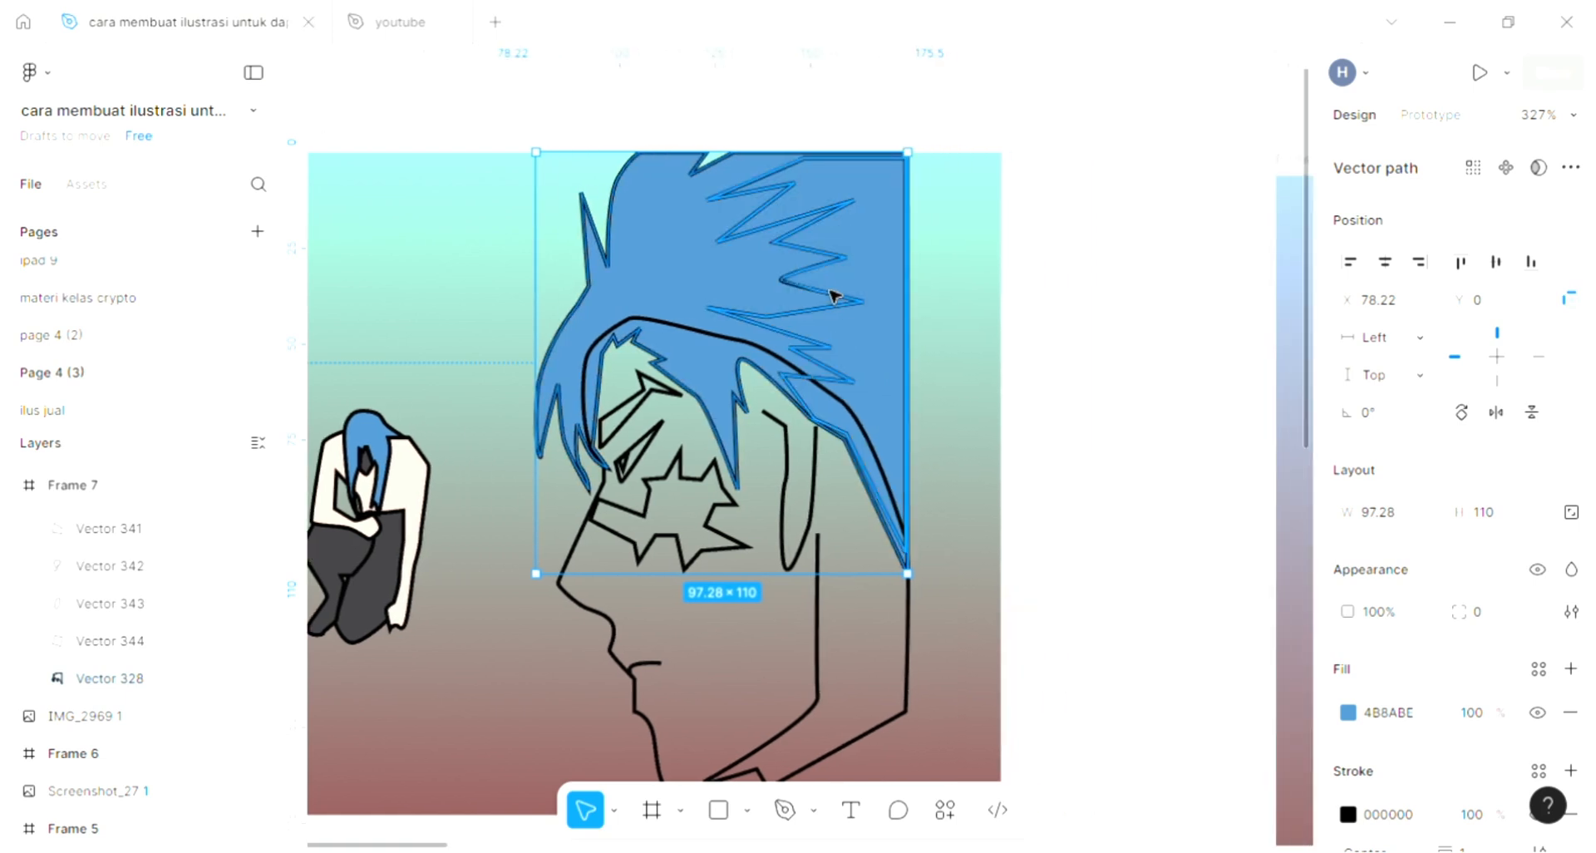
click(1571, 670)
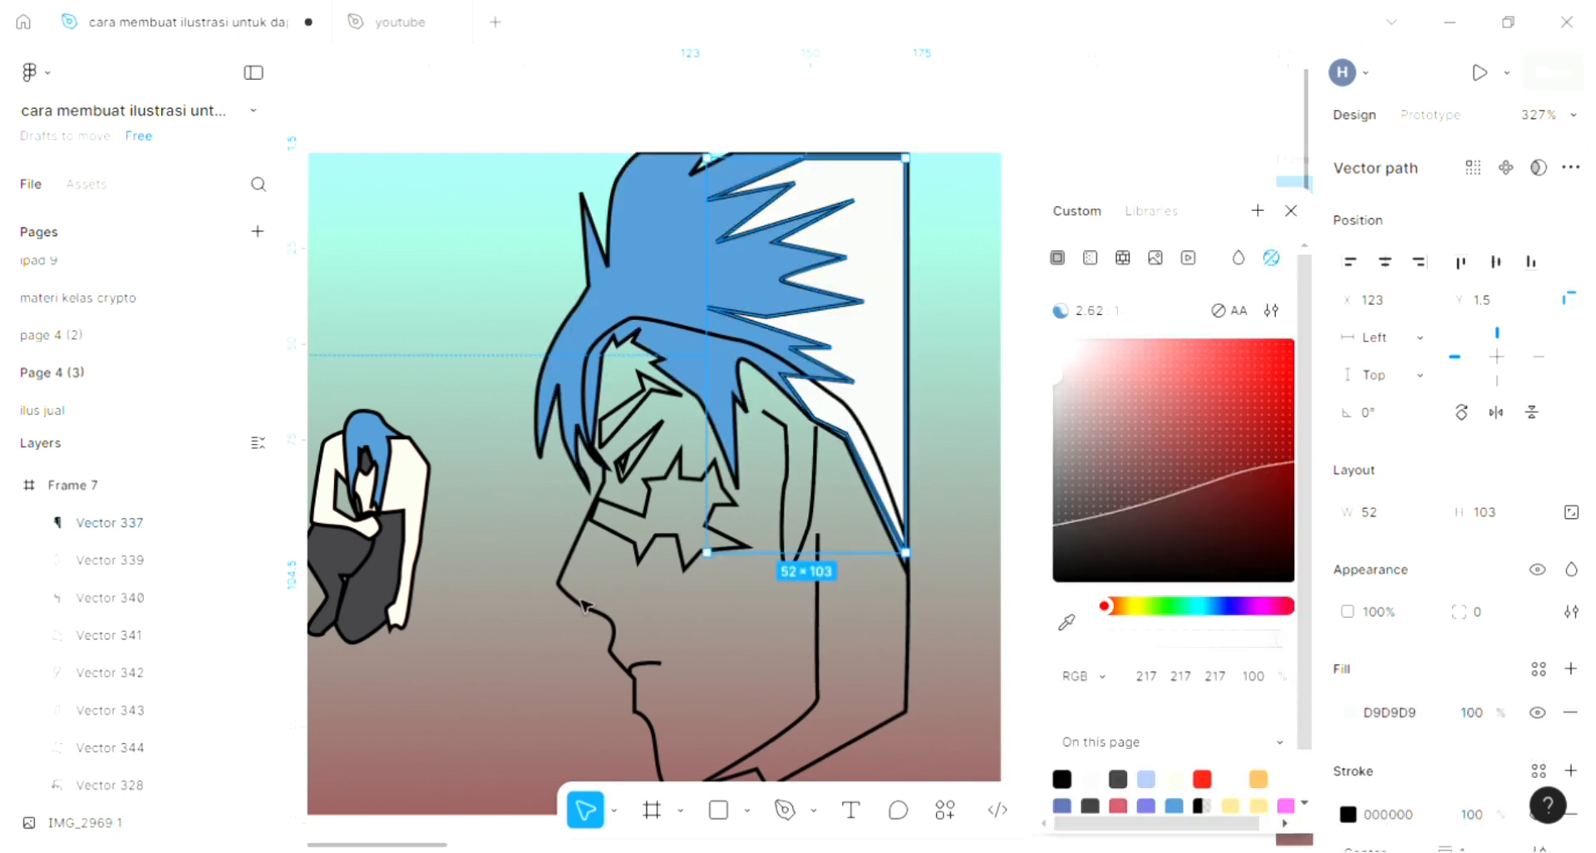
Fill the large face's angular eyebrow shape with blue 4B8ABE sampled from the hair.
click(644, 381)
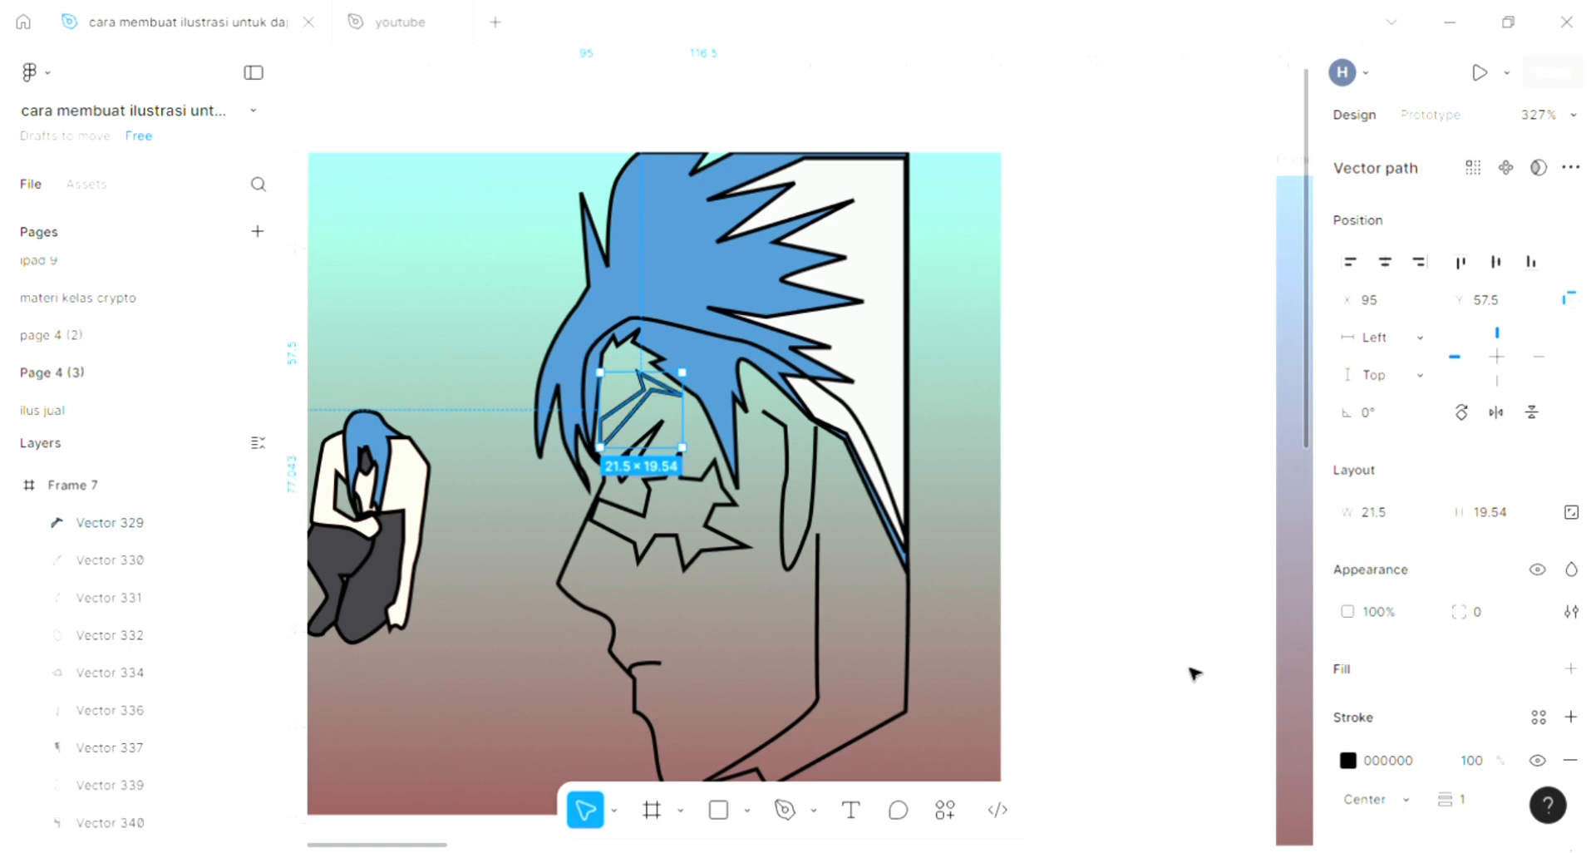
click(1571, 719)
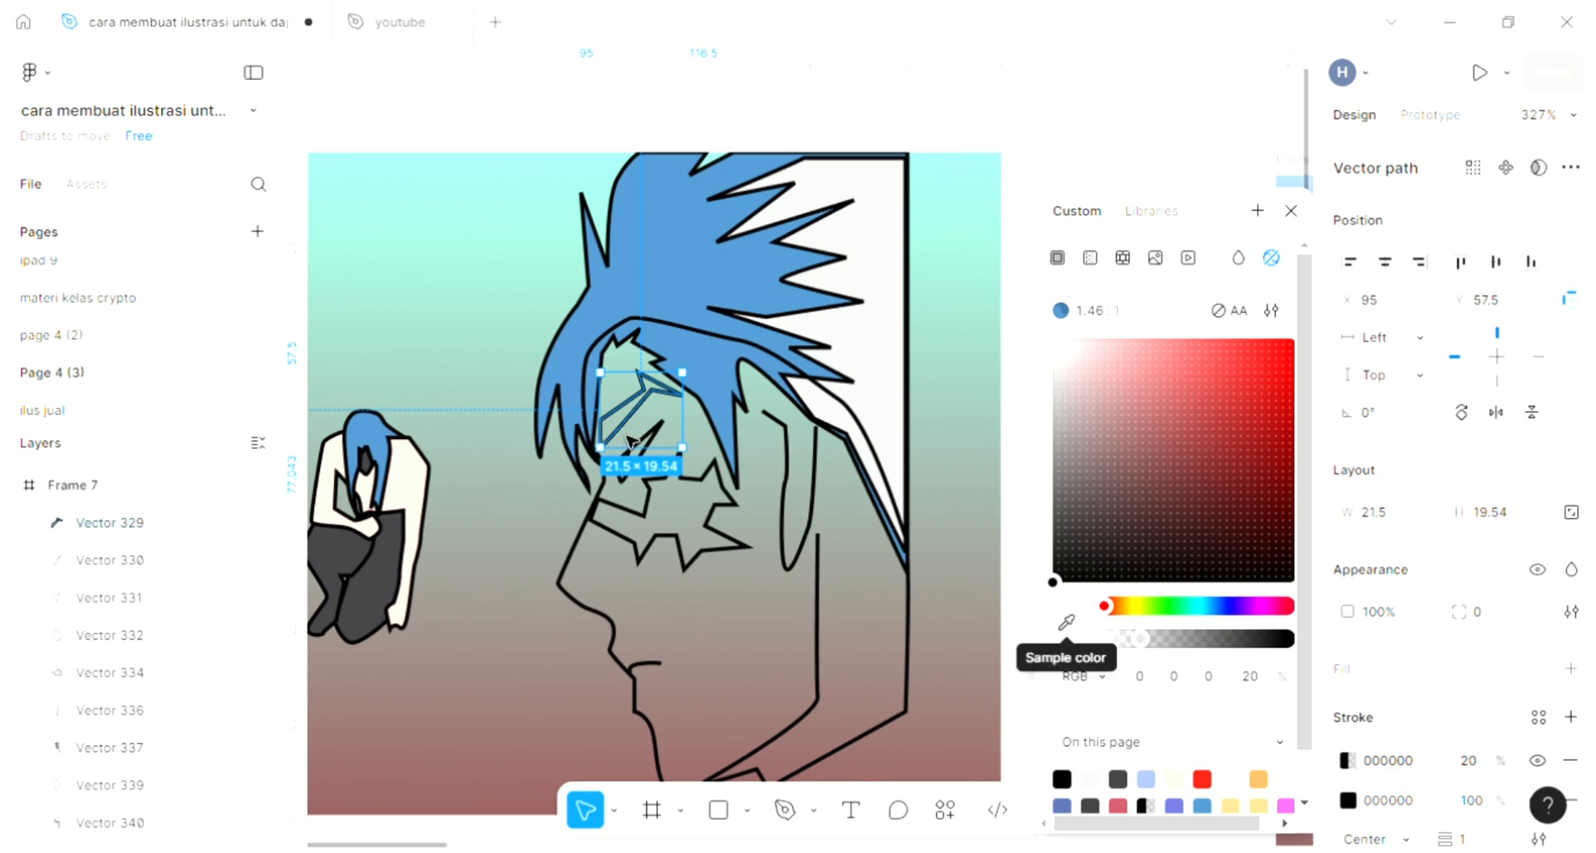
scroll(629, 440, up, 10)
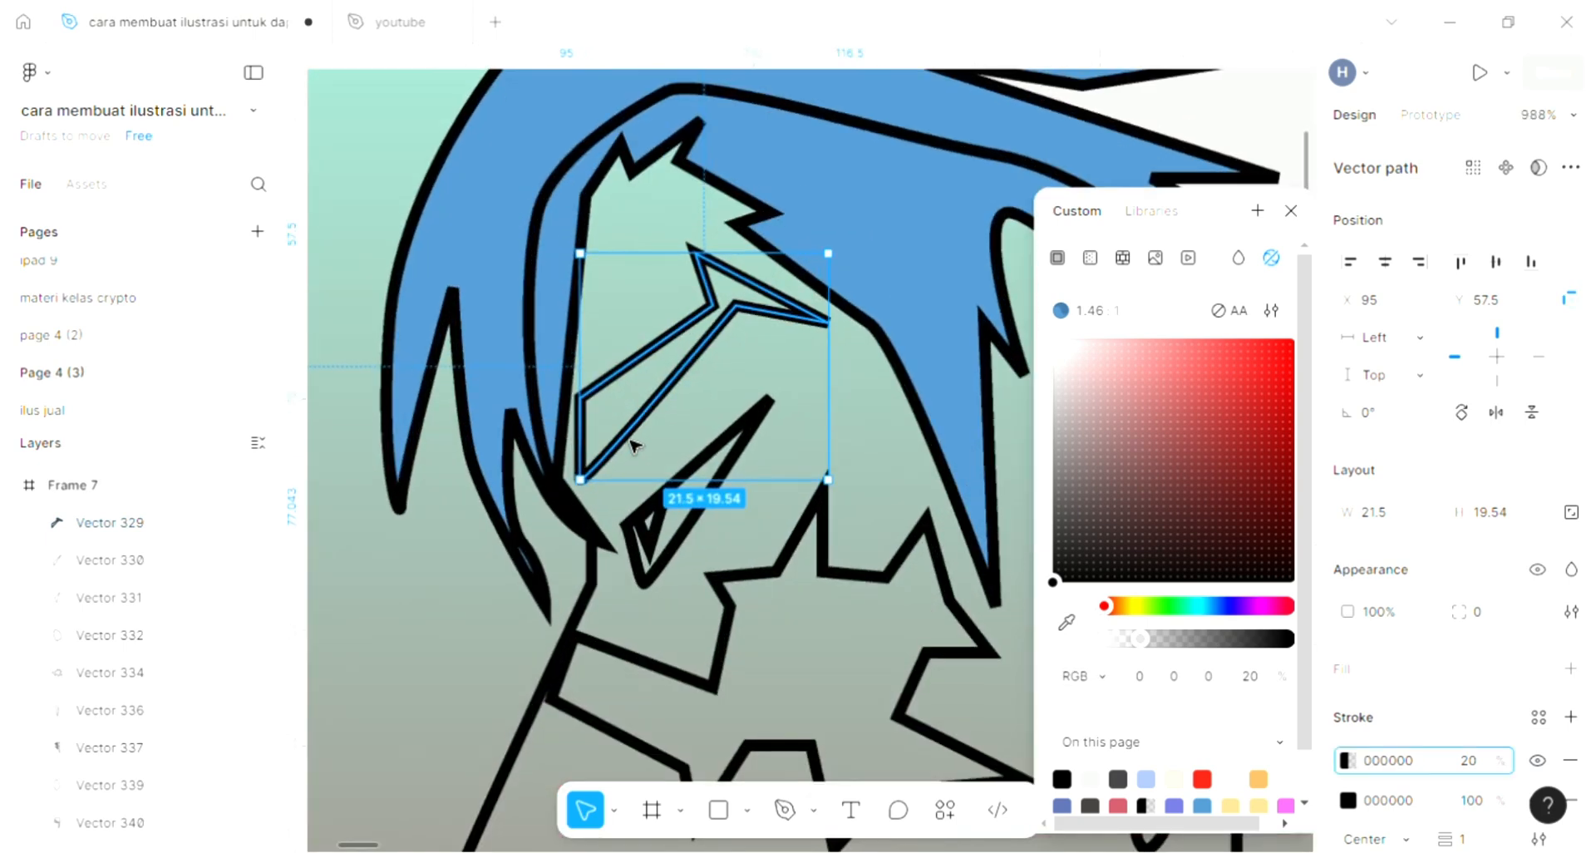
double_click(631, 442)
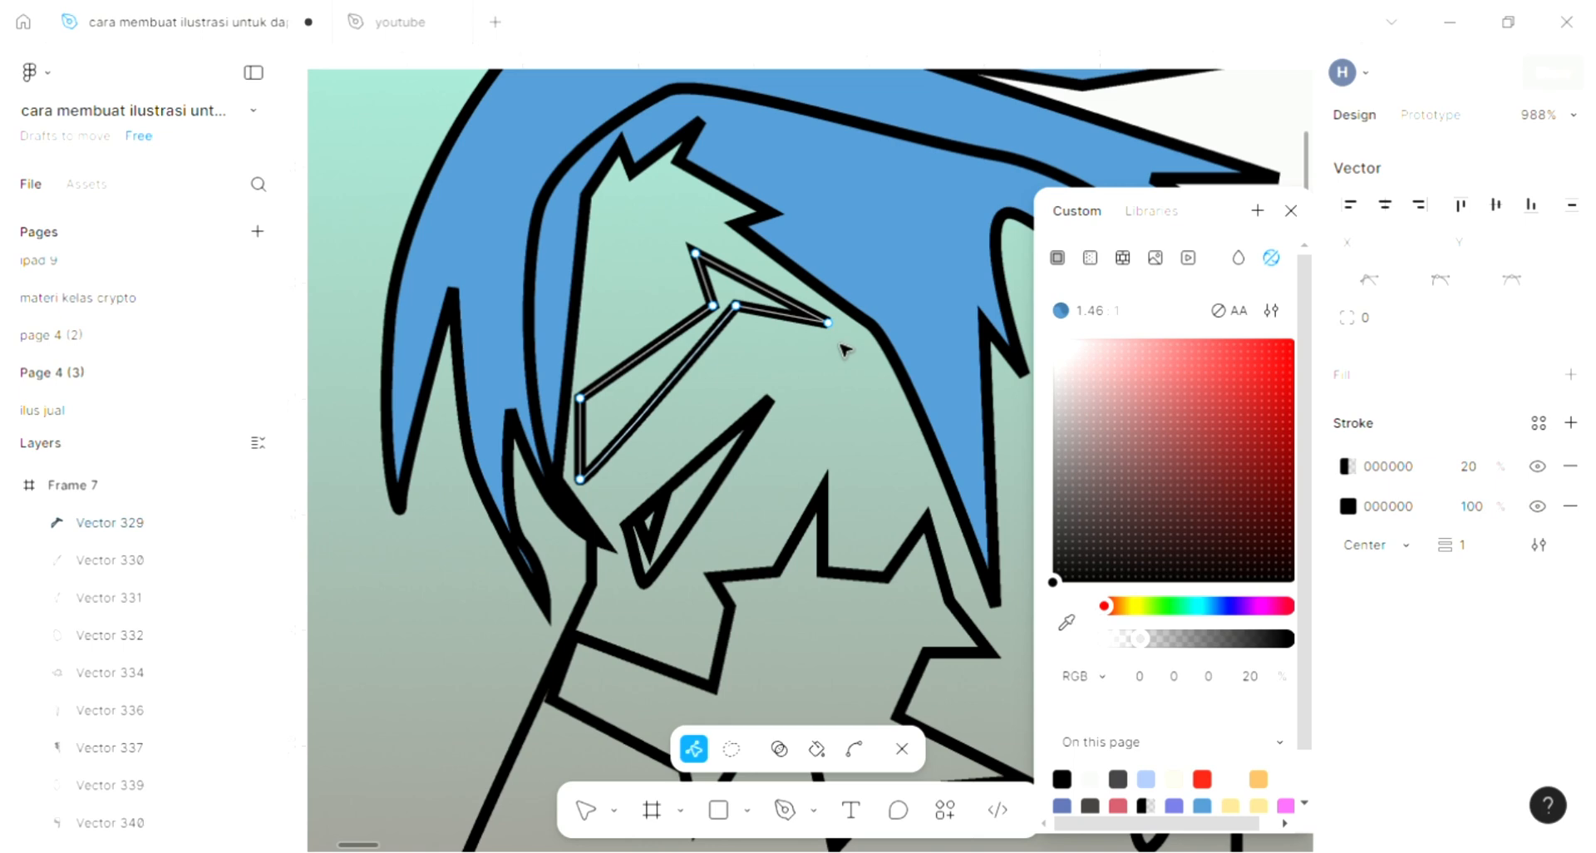
scroll(845, 350, up, 2)
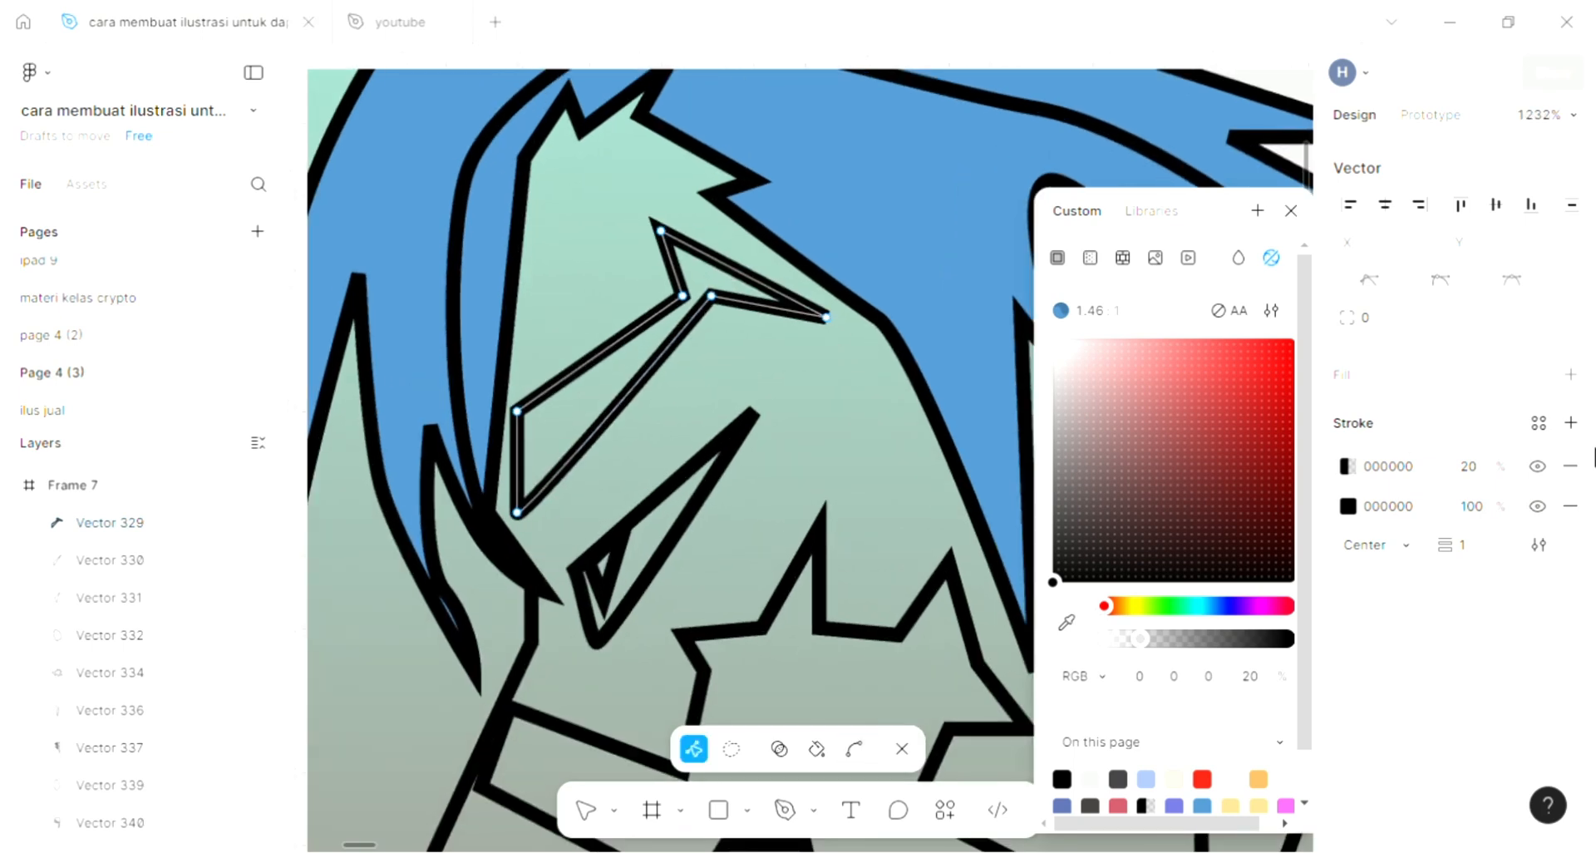
click(1570, 376)
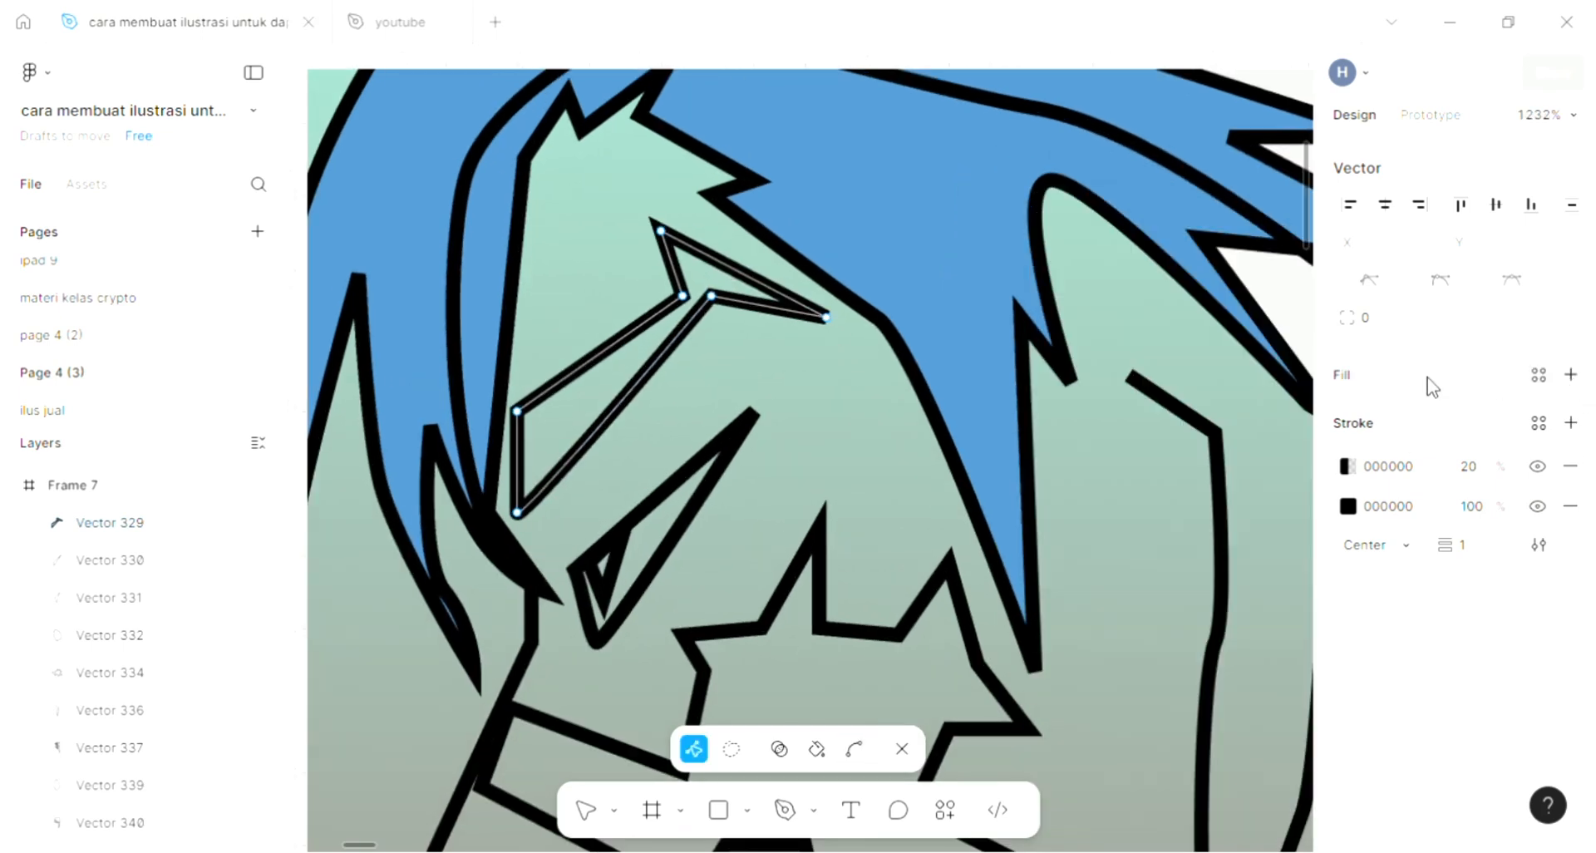
click(1348, 418)
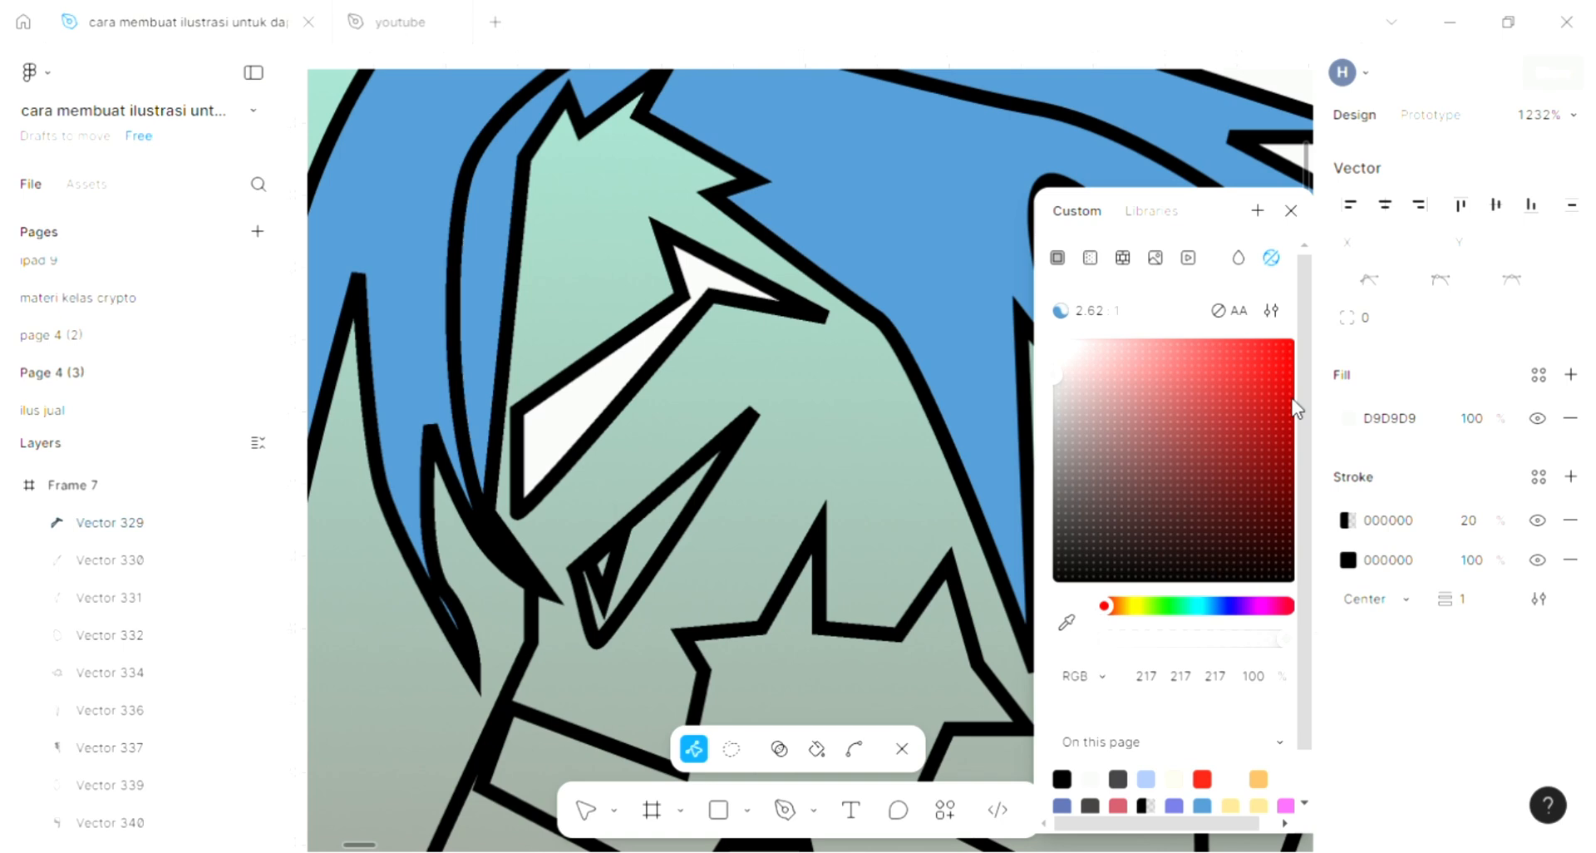
click(1066, 622)
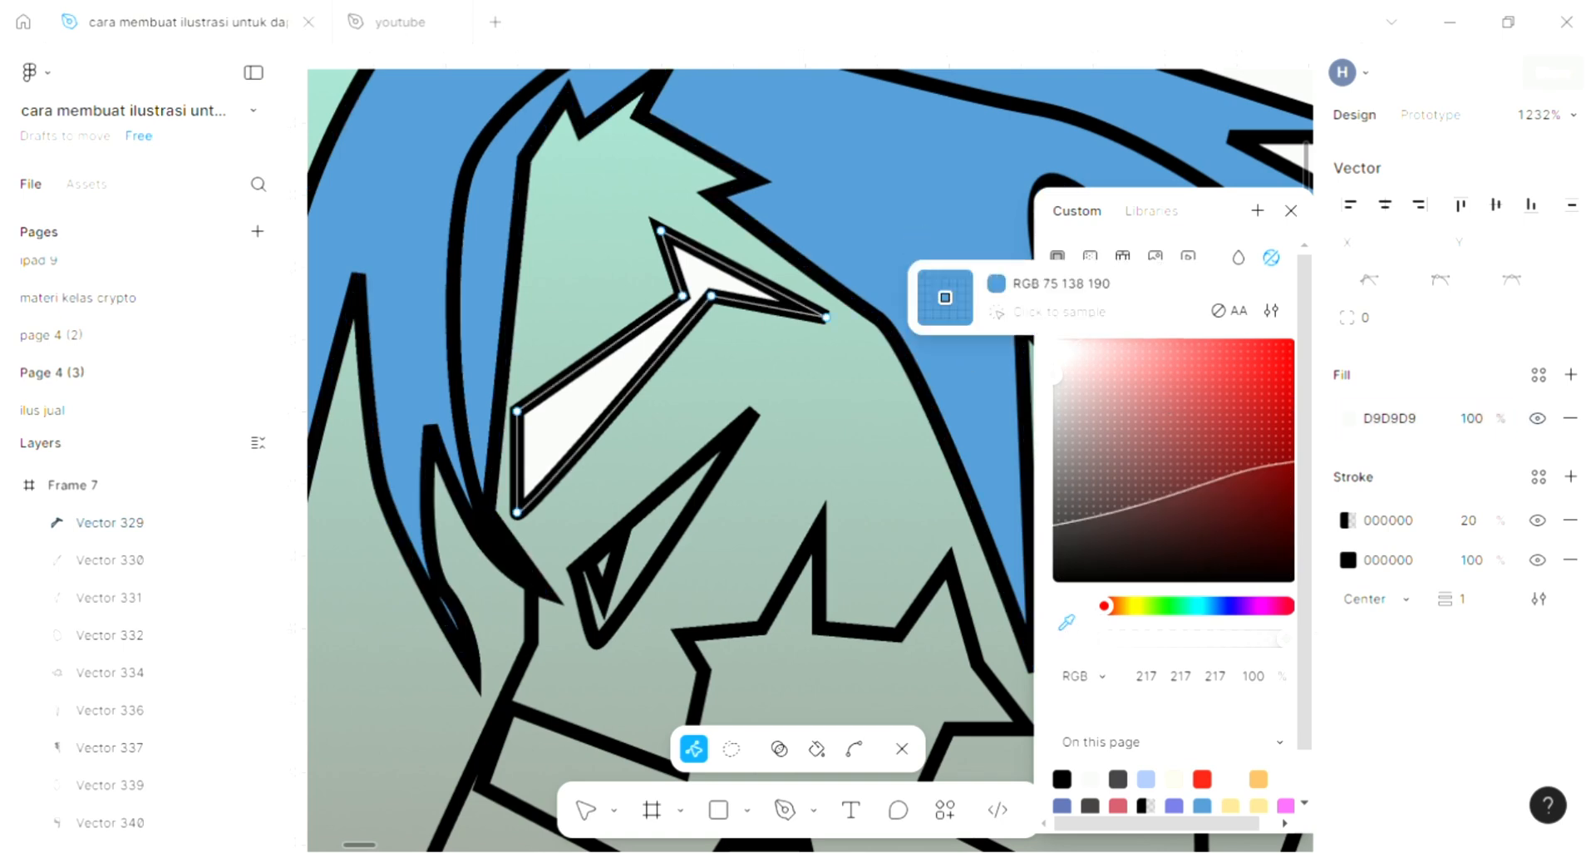
click(945, 297)
scroll(907, 226, down, 3)
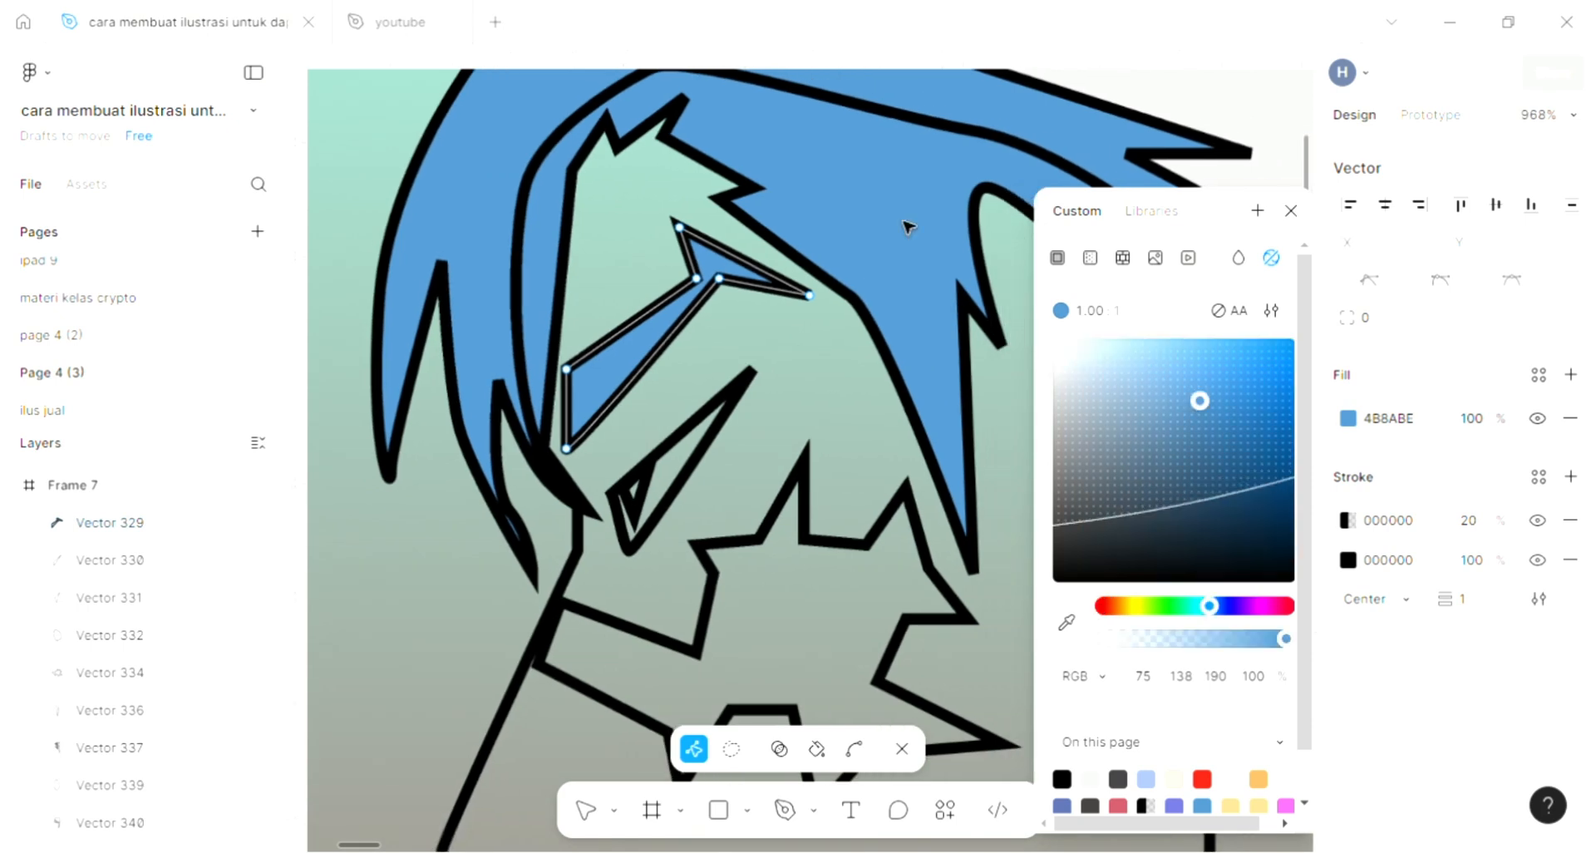
scroll(802, 368, down, 2)
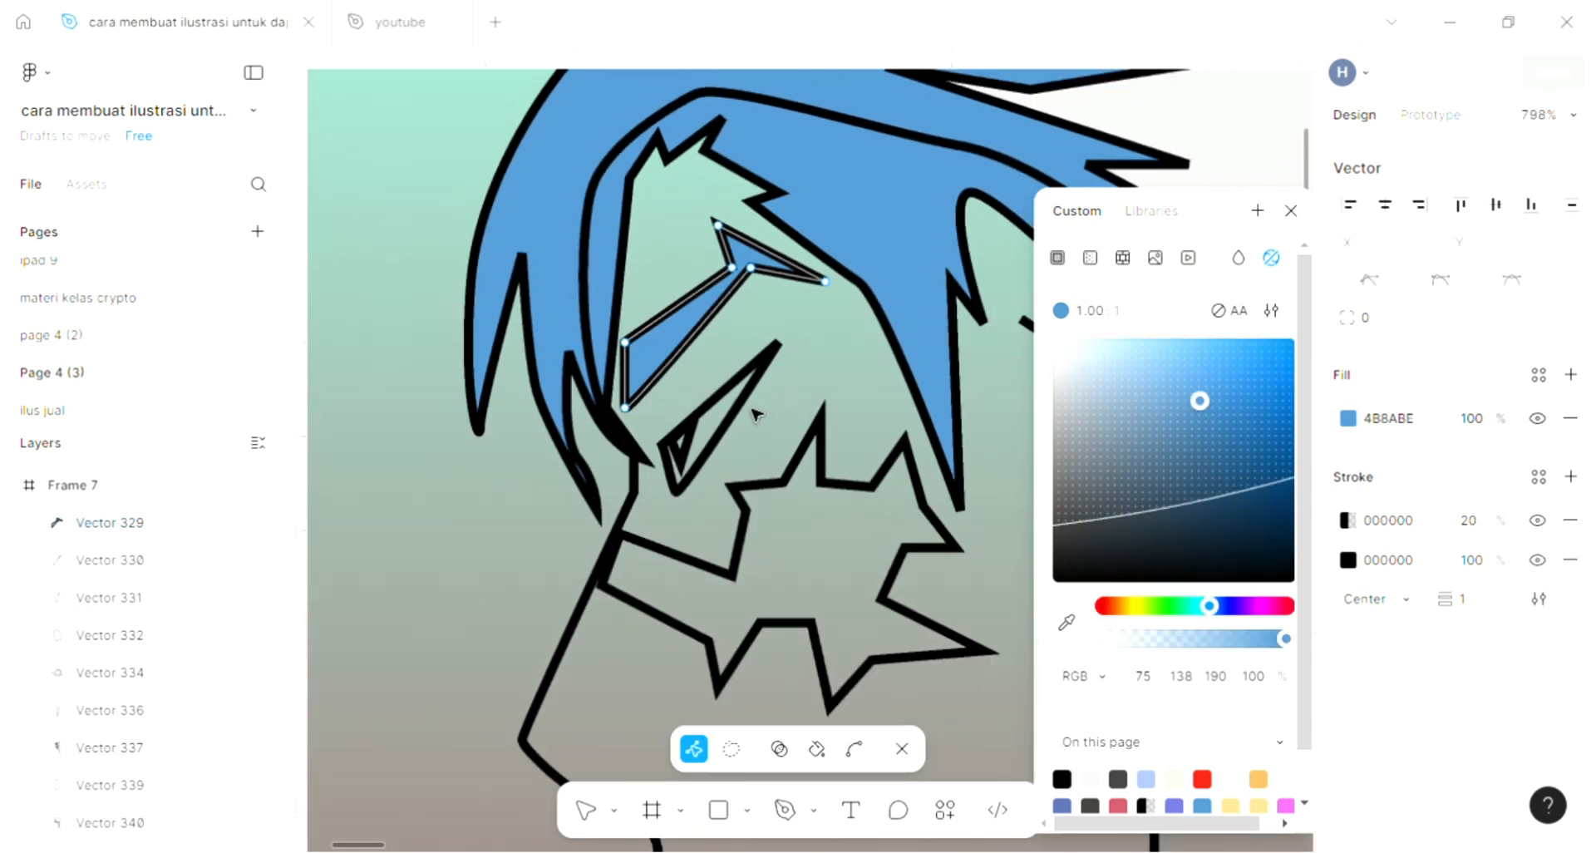
key(Escape)
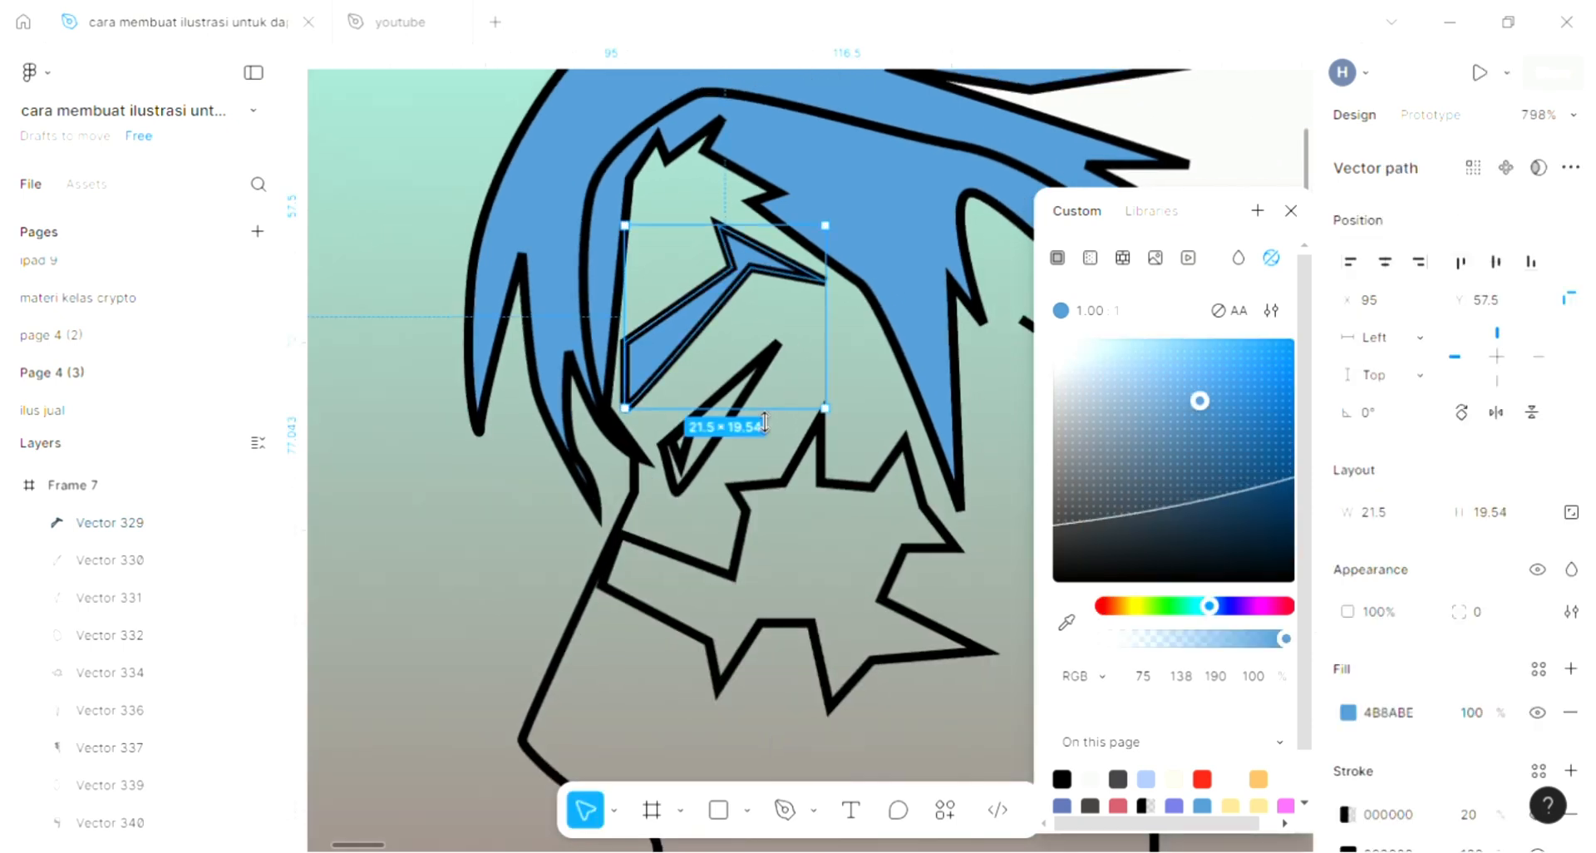
Fill the small pupil shape inside the eye with blue 4B8ABE sampled from the hair.
click(703, 453)
scroll(704, 453, left, 3)
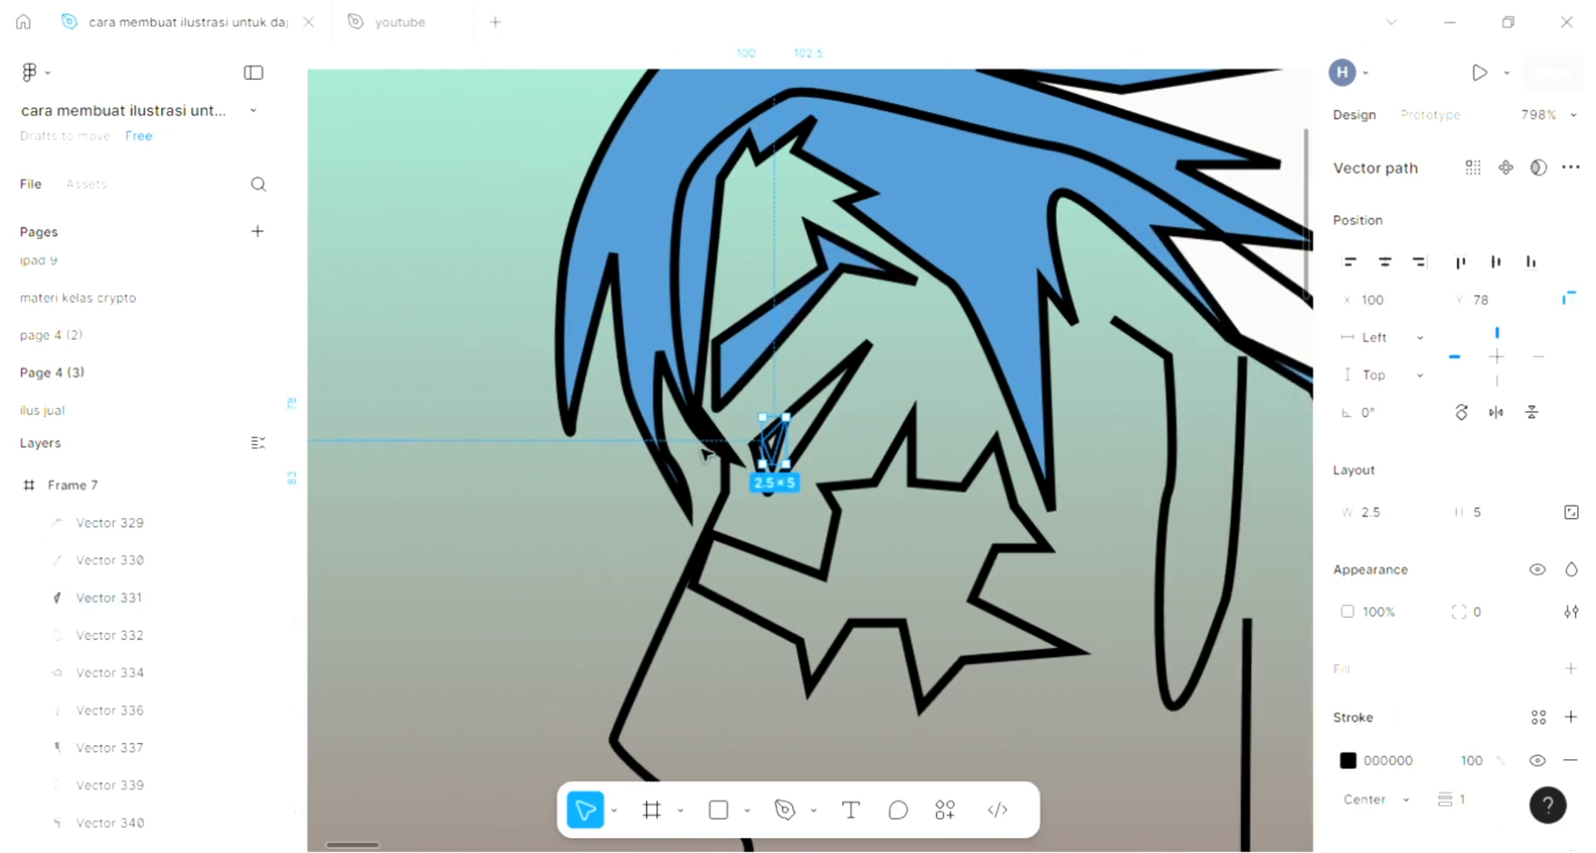
click(1570, 670)
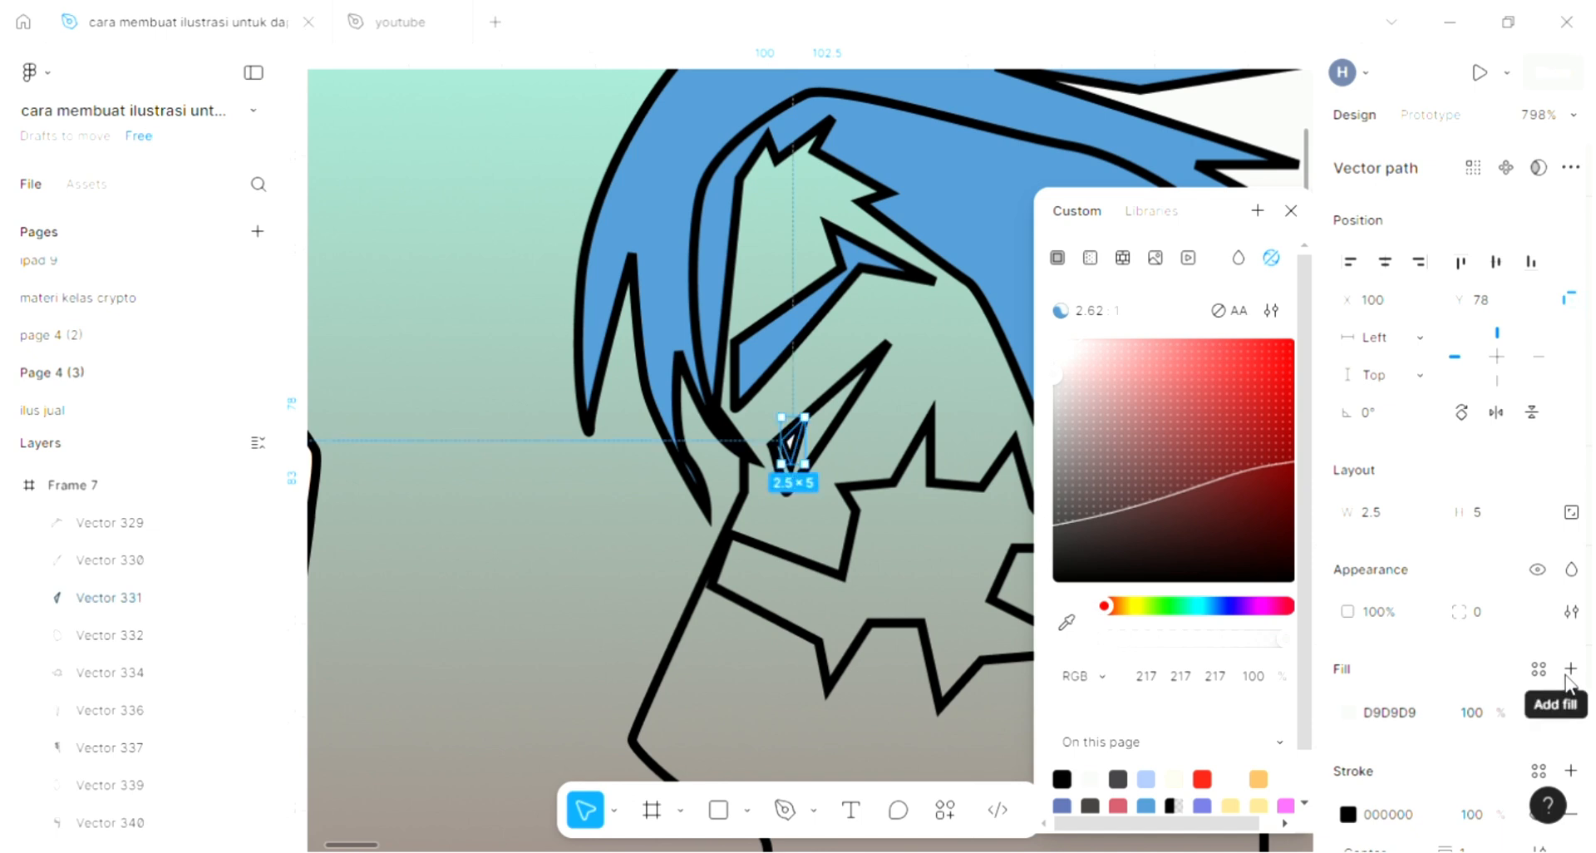
click(1067, 624)
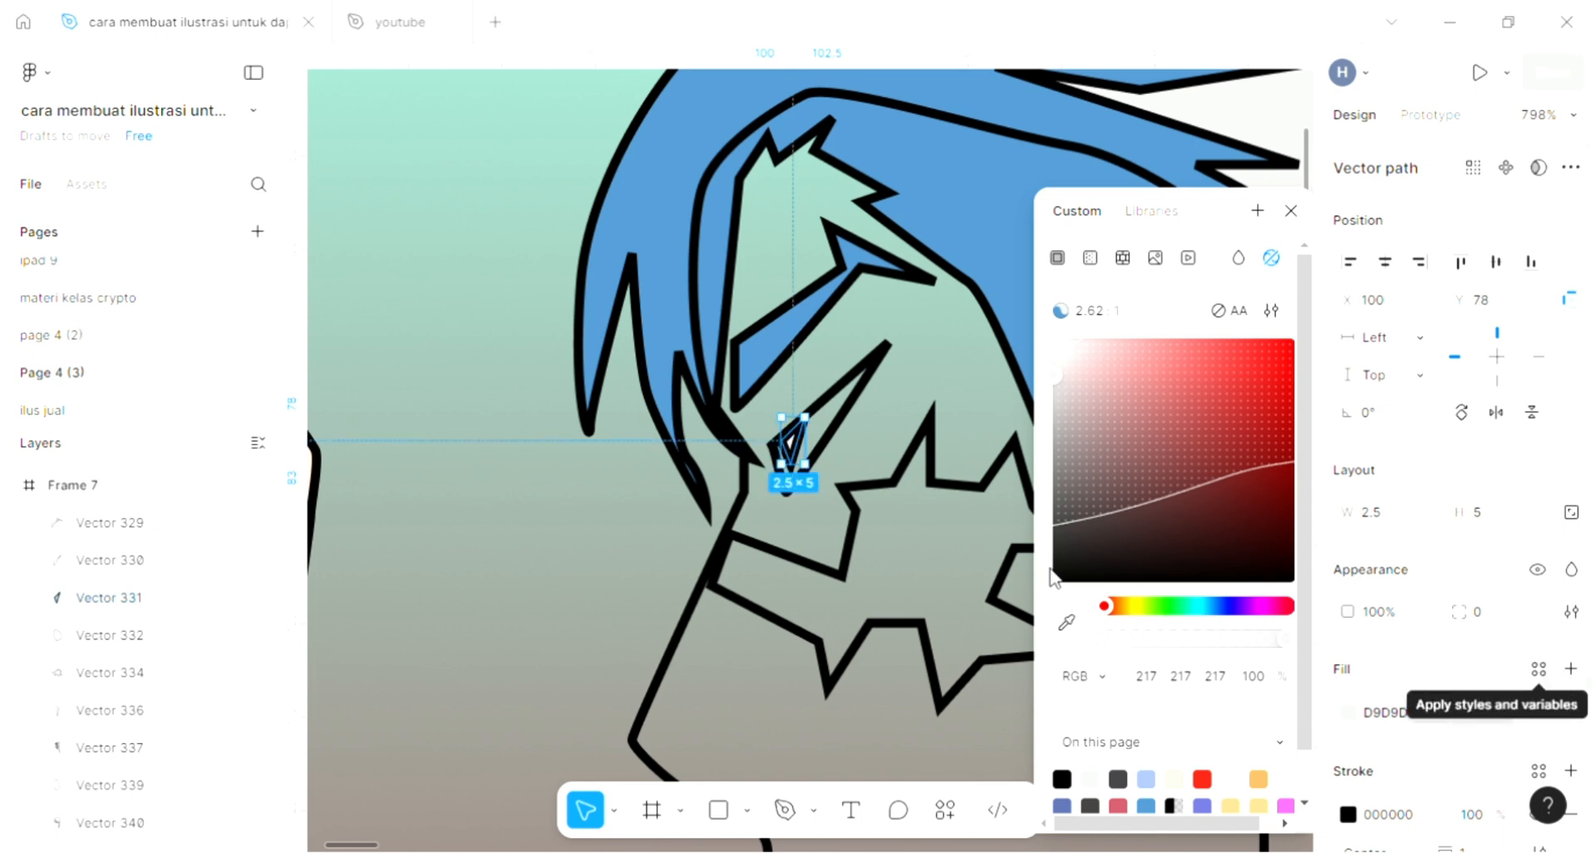
click(677, 208)
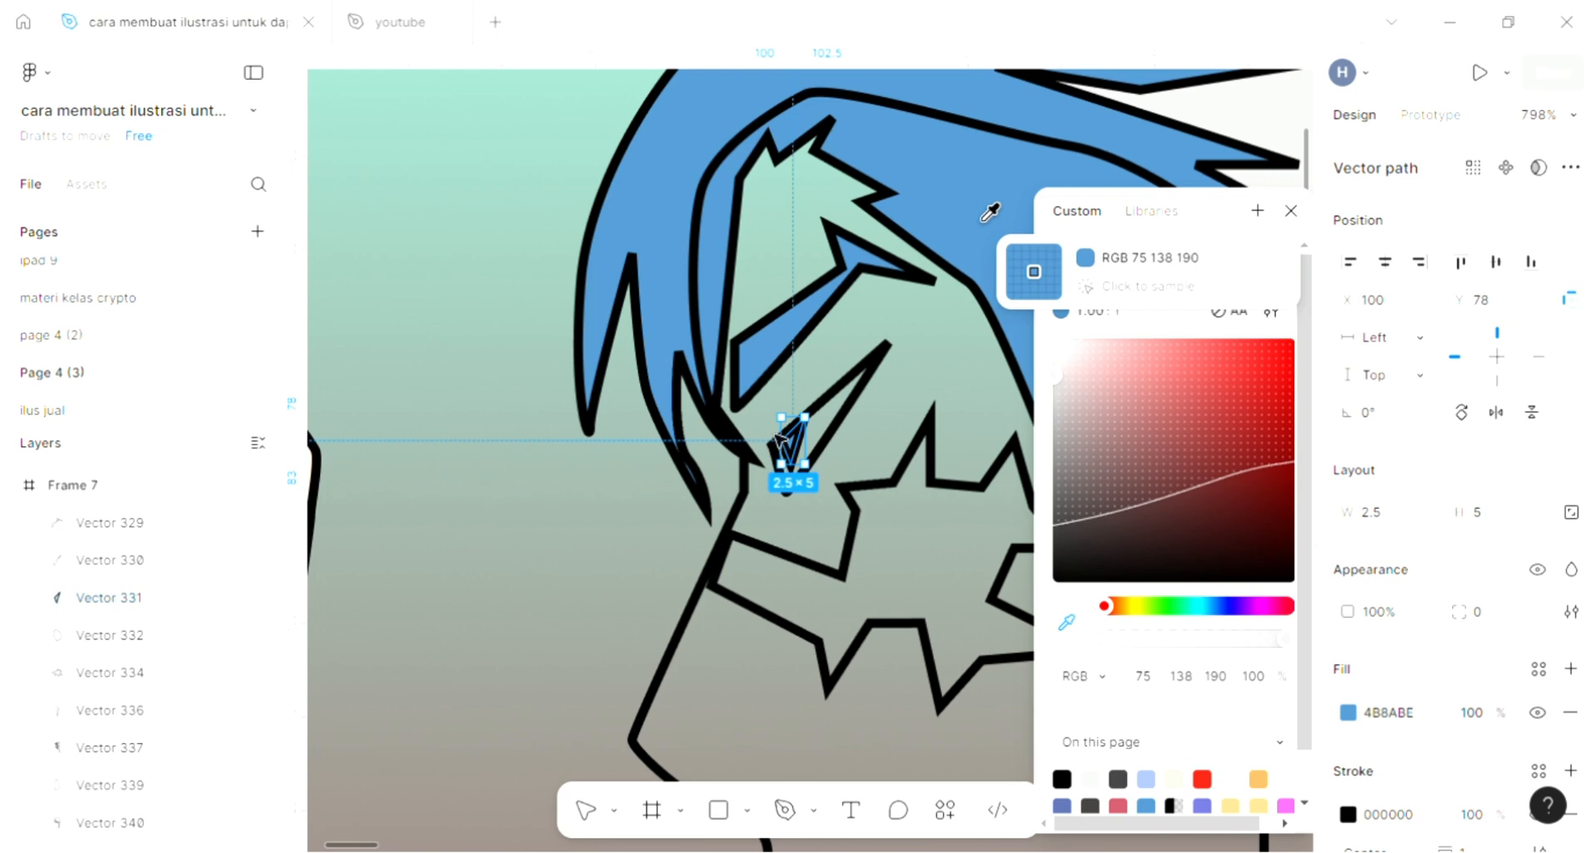
Add a D9D9D9 fill to the narrow eye shape and move it one layer back behind the pupil.
click(849, 392)
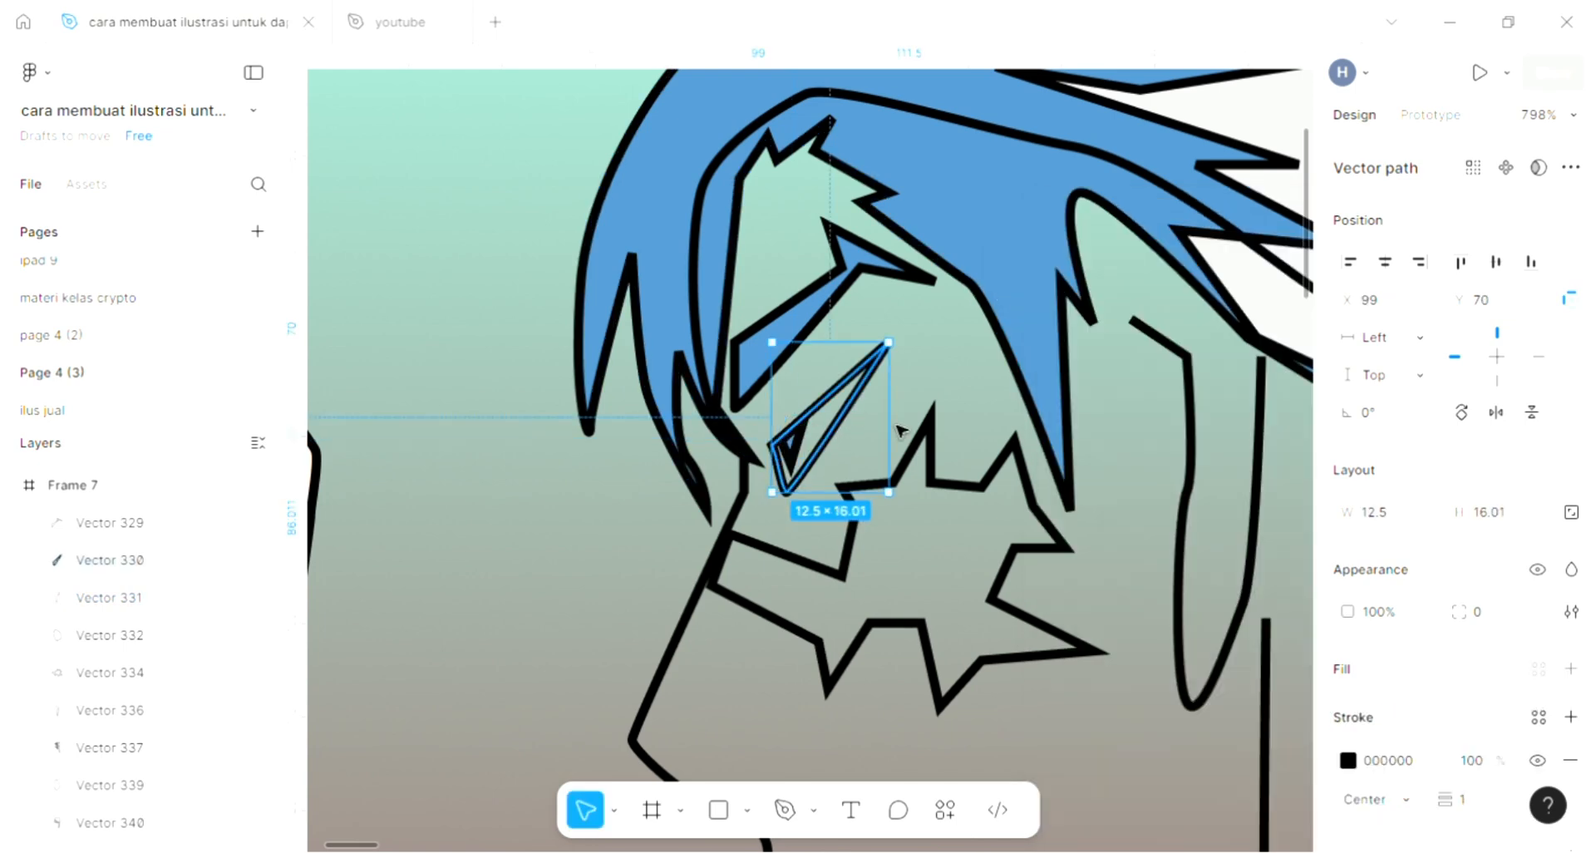
click(1536, 664)
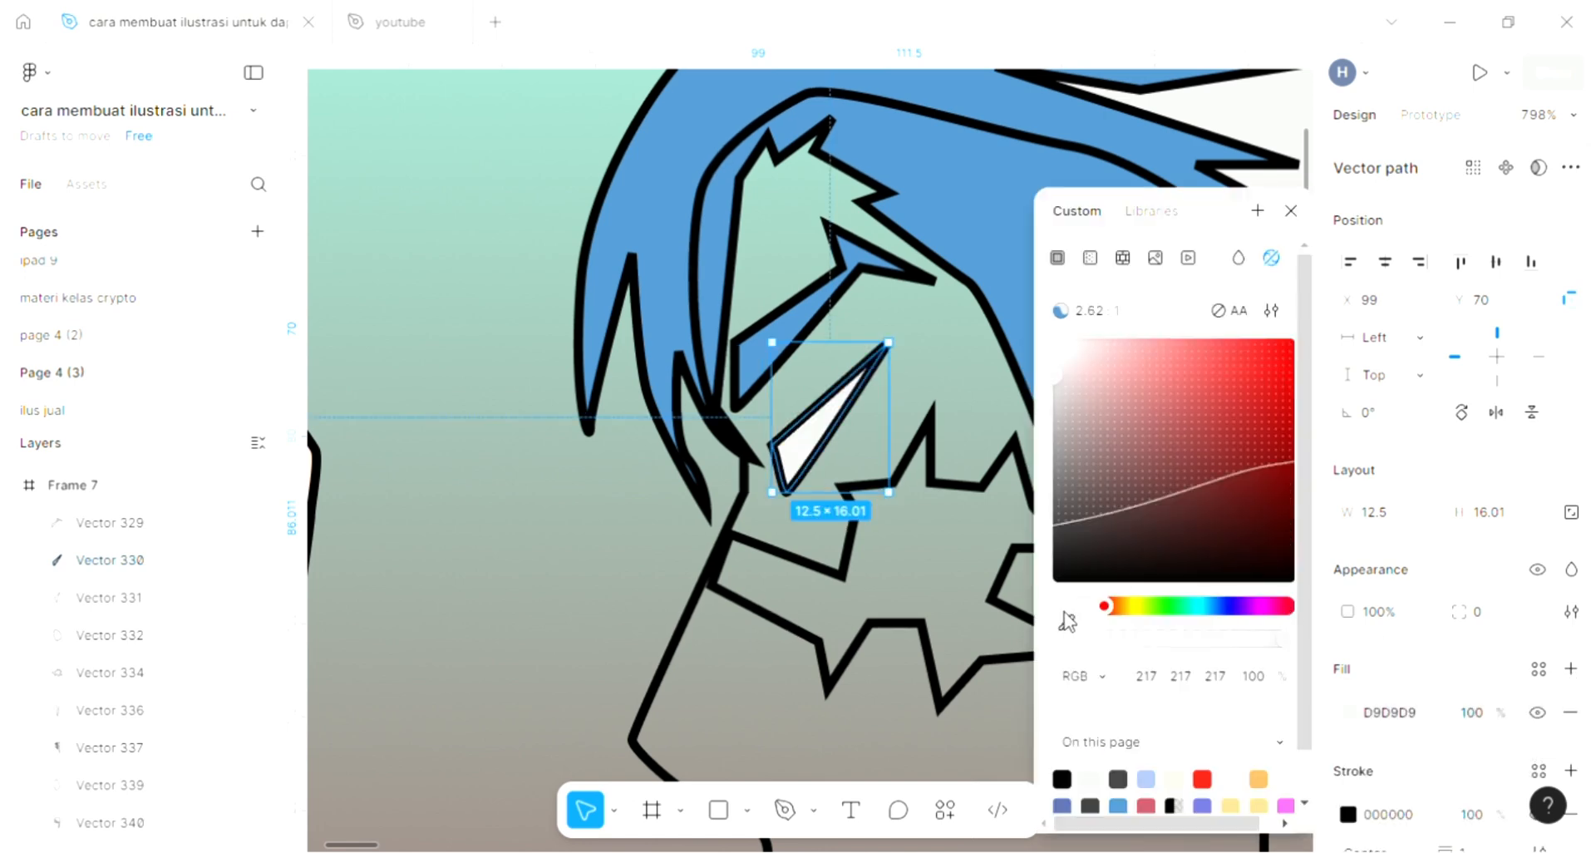
scroll(904, 529, down, 2)
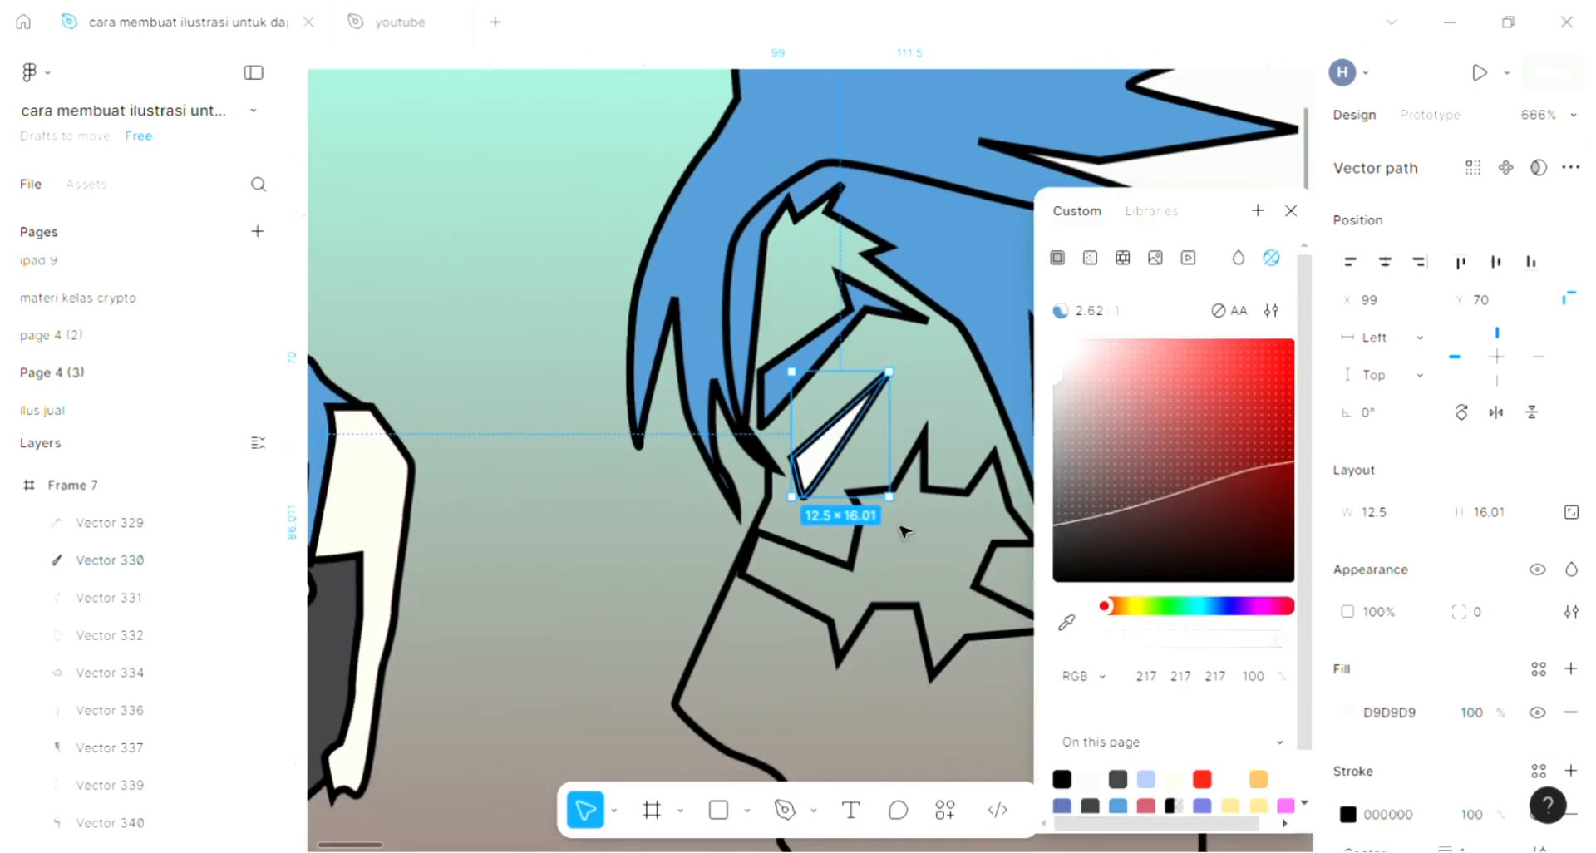
key(ctrl+bracketleft)
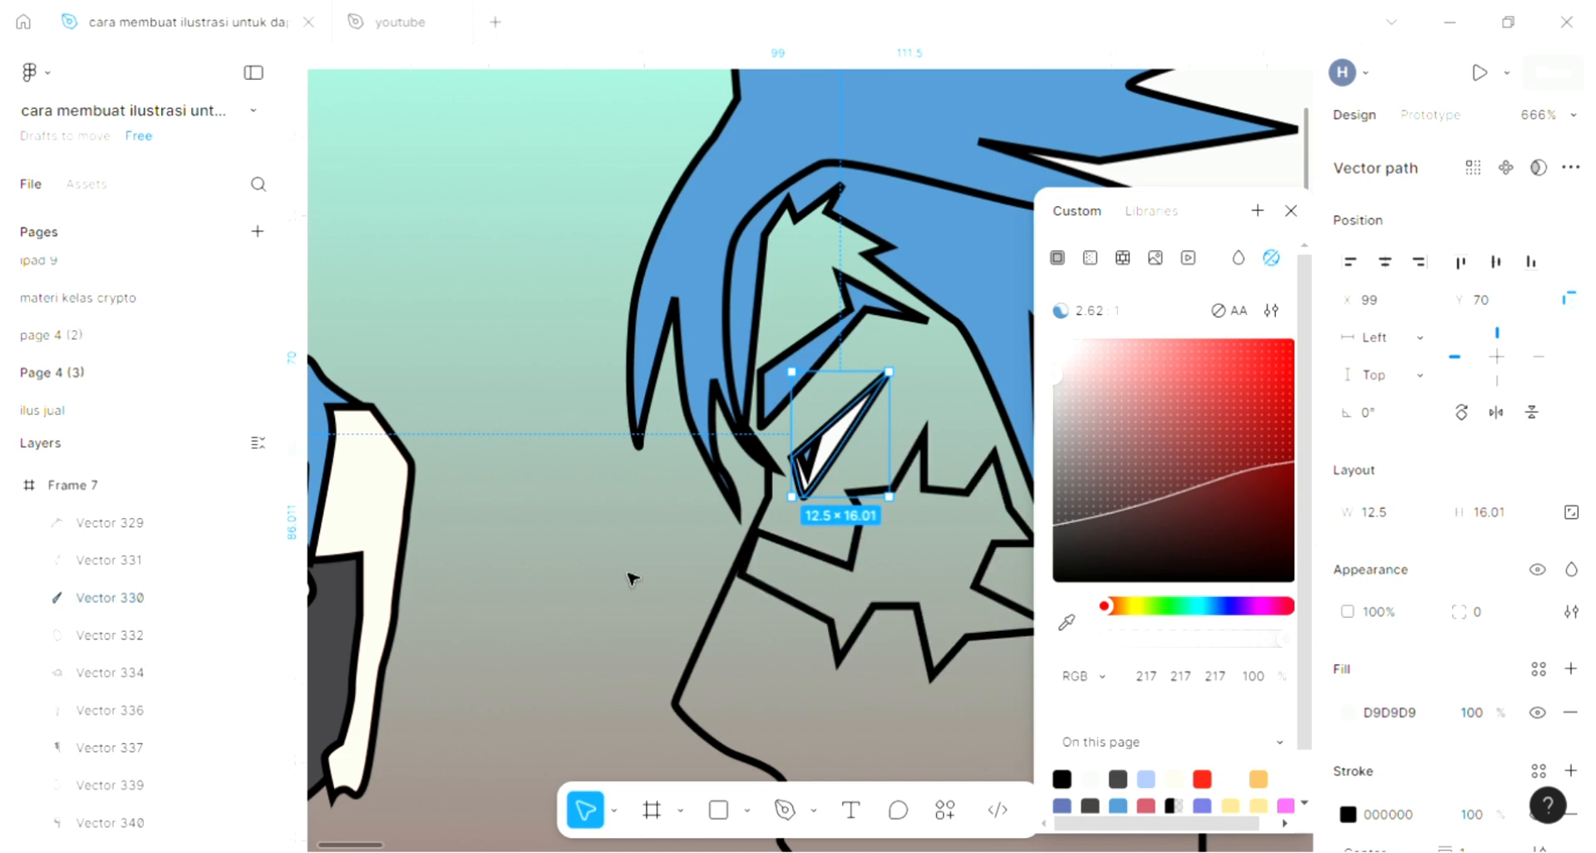
click(631, 578)
Fill the star-shaped patch on the large face's cheek with blue 4B8ABE sampled from the hair.
scroll(748, 599, right, 2)
scroll(748, 598, down, 1)
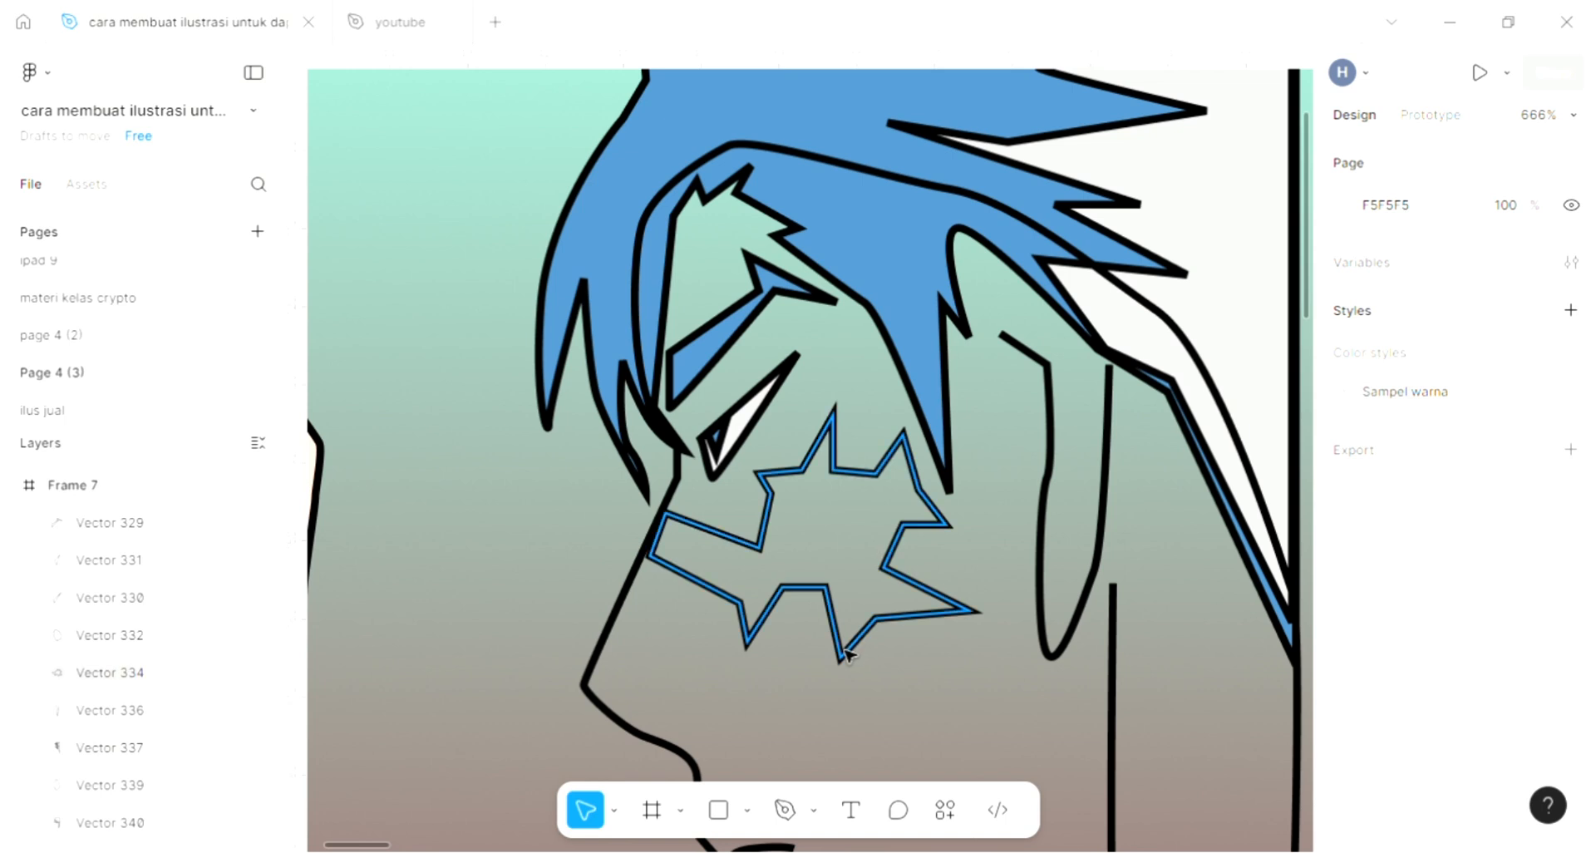
click(846, 655)
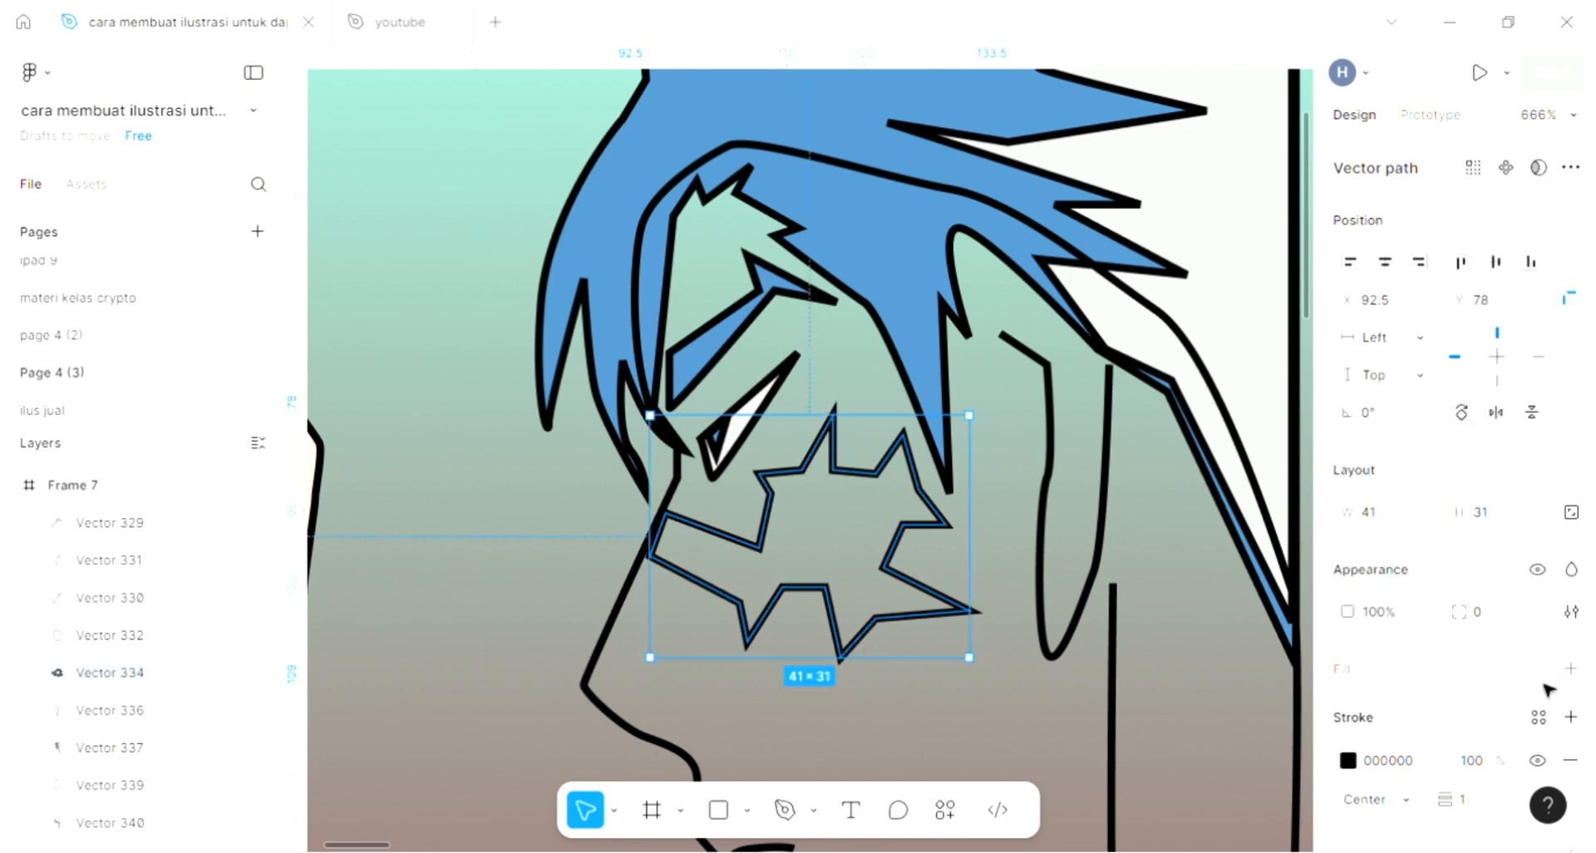
click(1570, 669)
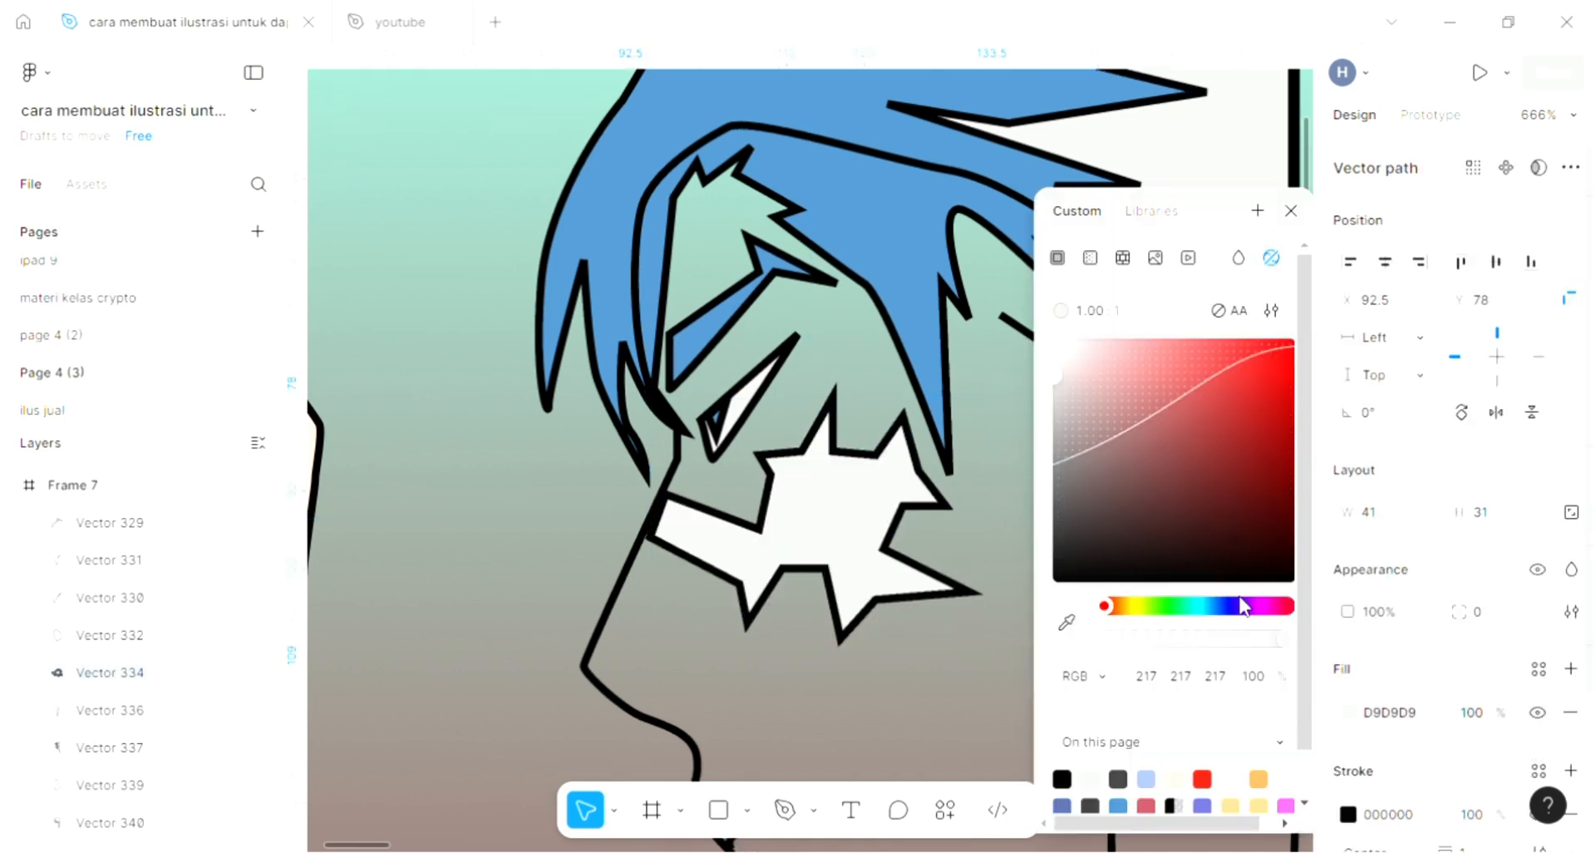
click(1070, 623)
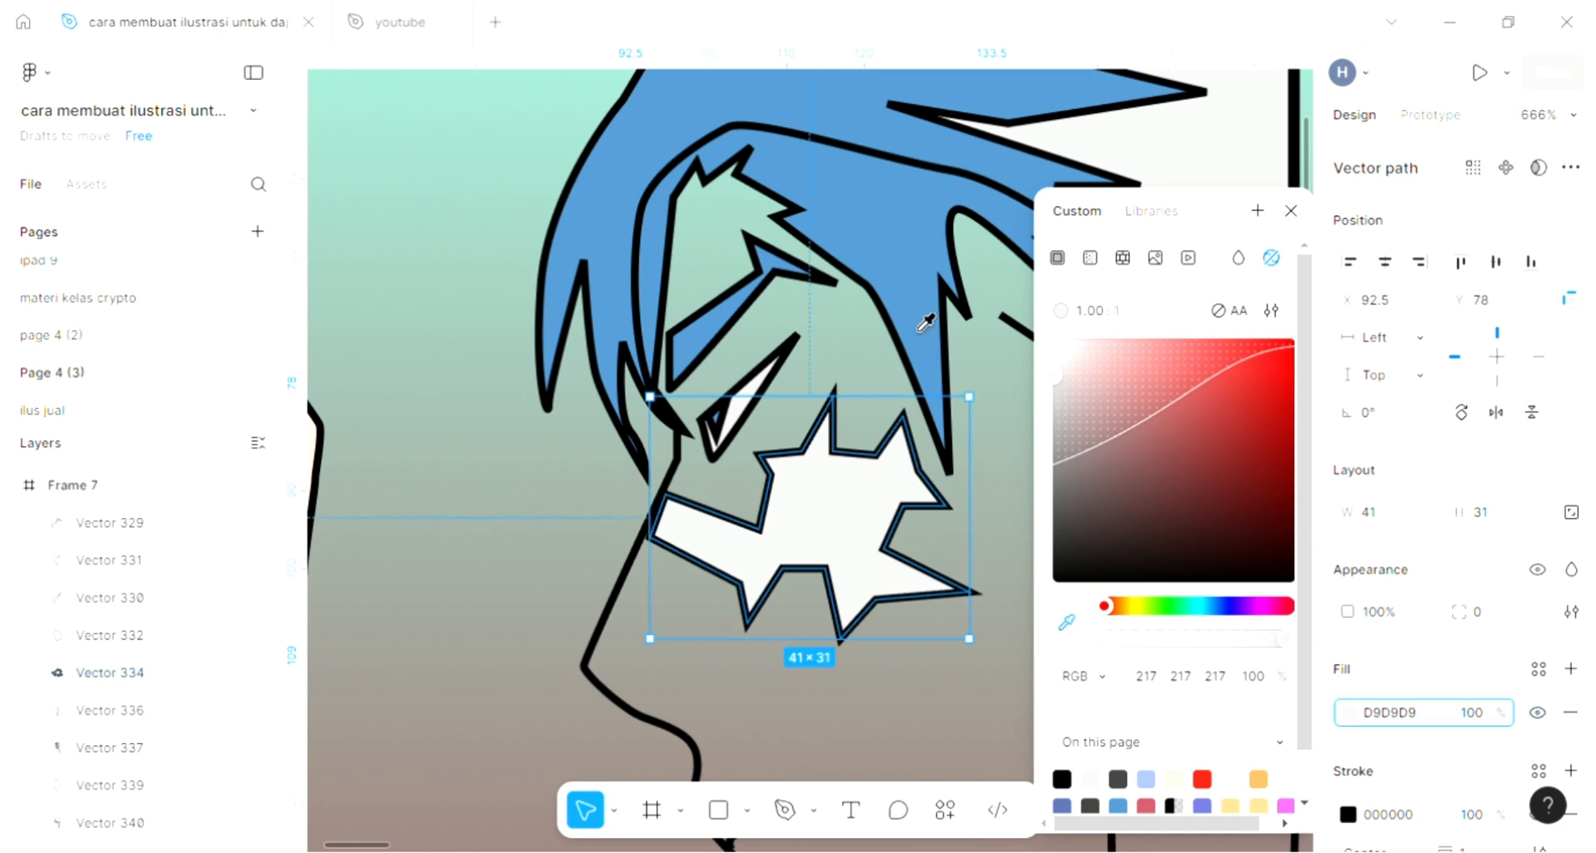
click(970, 383)
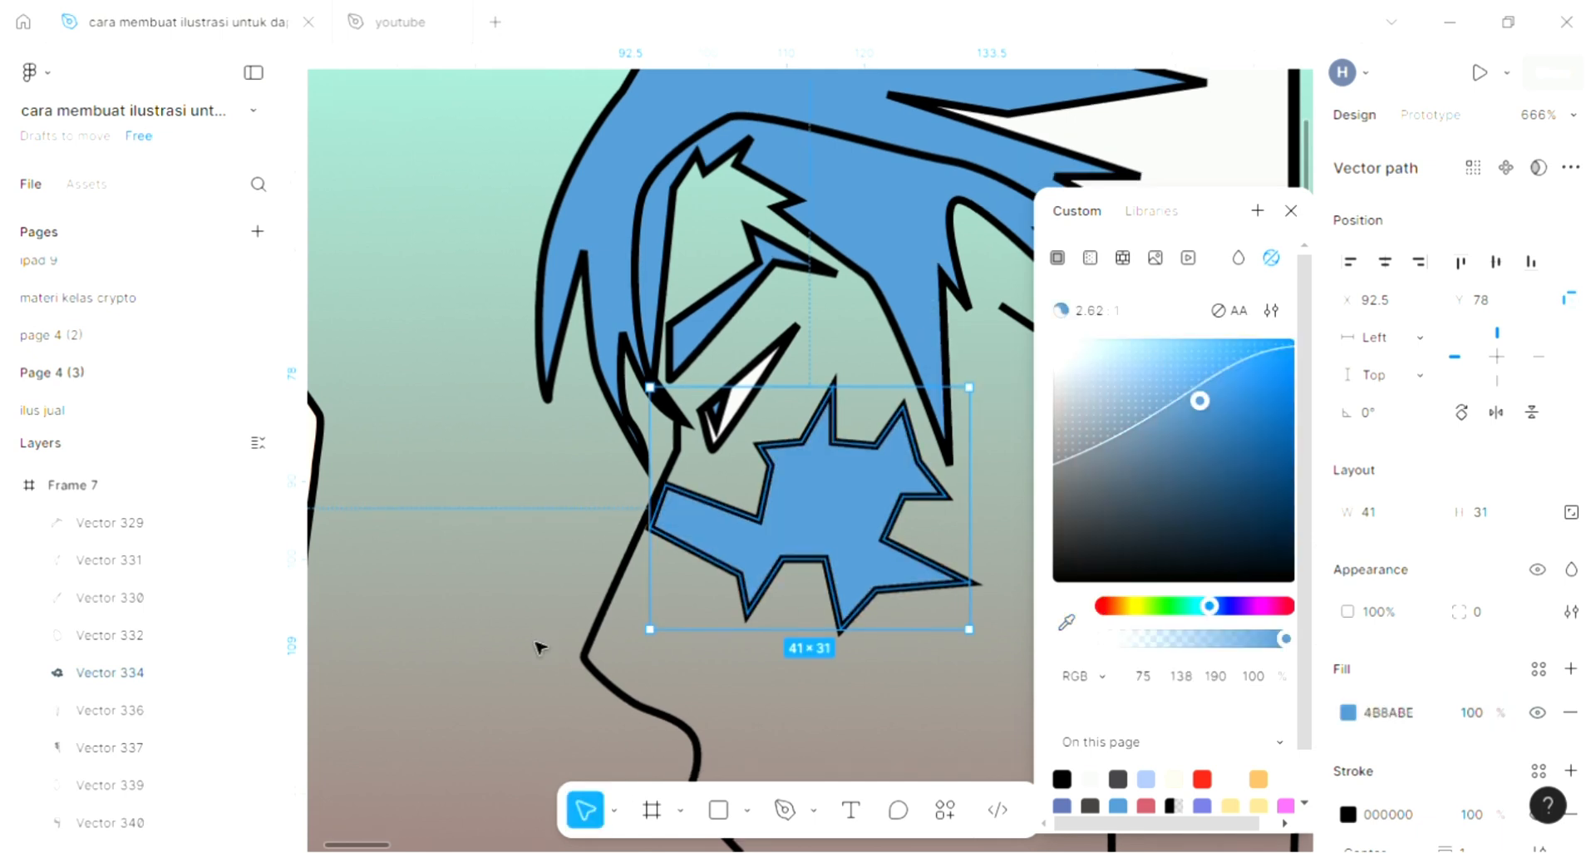
Fill the large head's face outline with skin tone FFE2D3 sampled from the crouching figure's arm and send it to the back.
scroll(534, 645, down, 1)
scroll(535, 645, right, 2)
scroll(623, 585, down, 5)
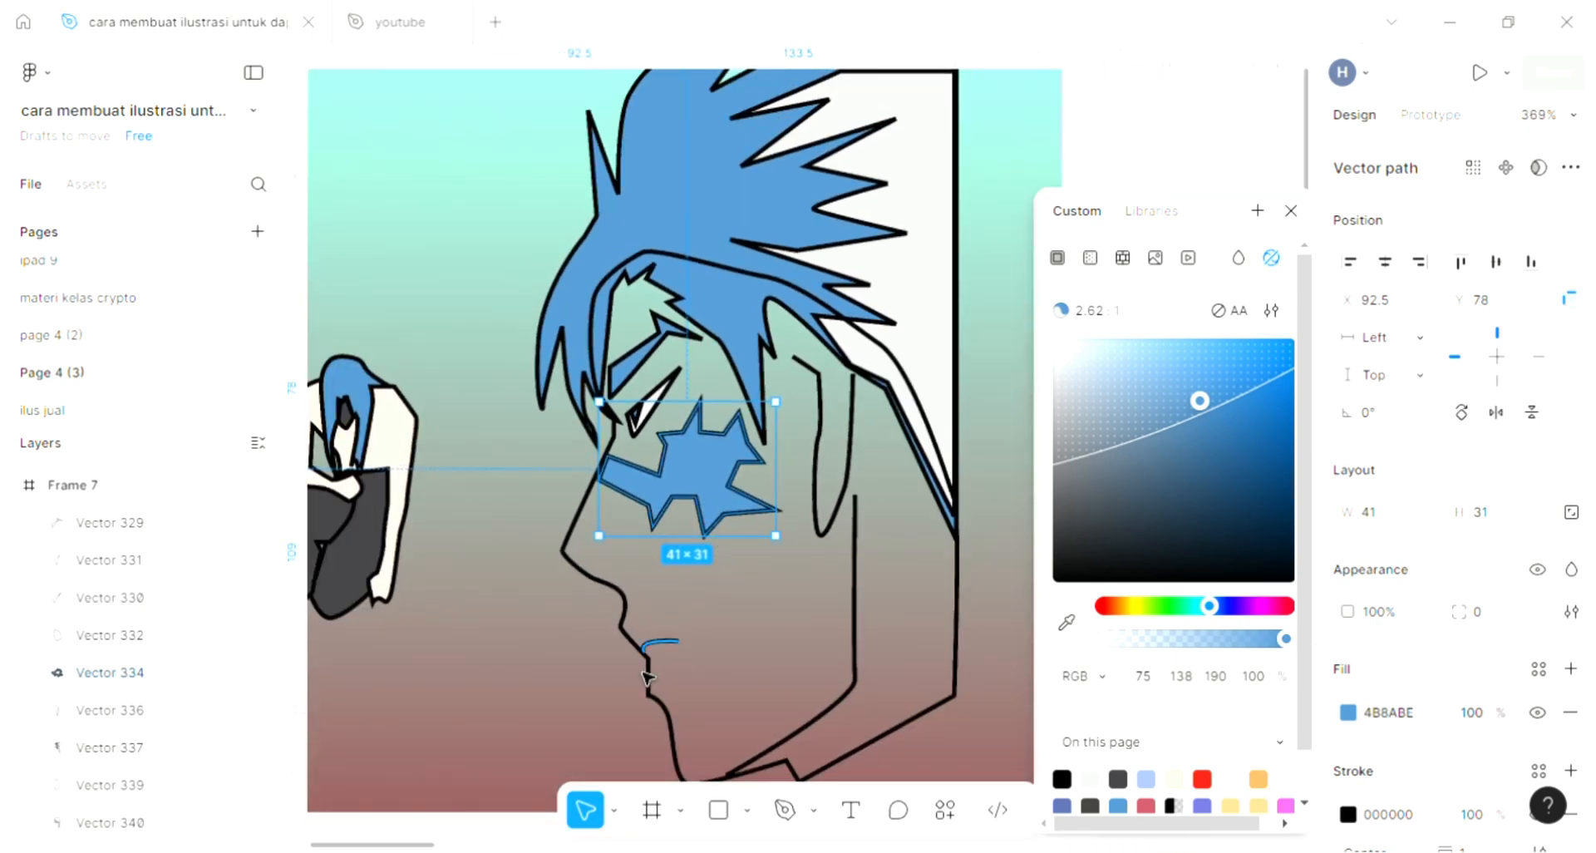
click(709, 649)
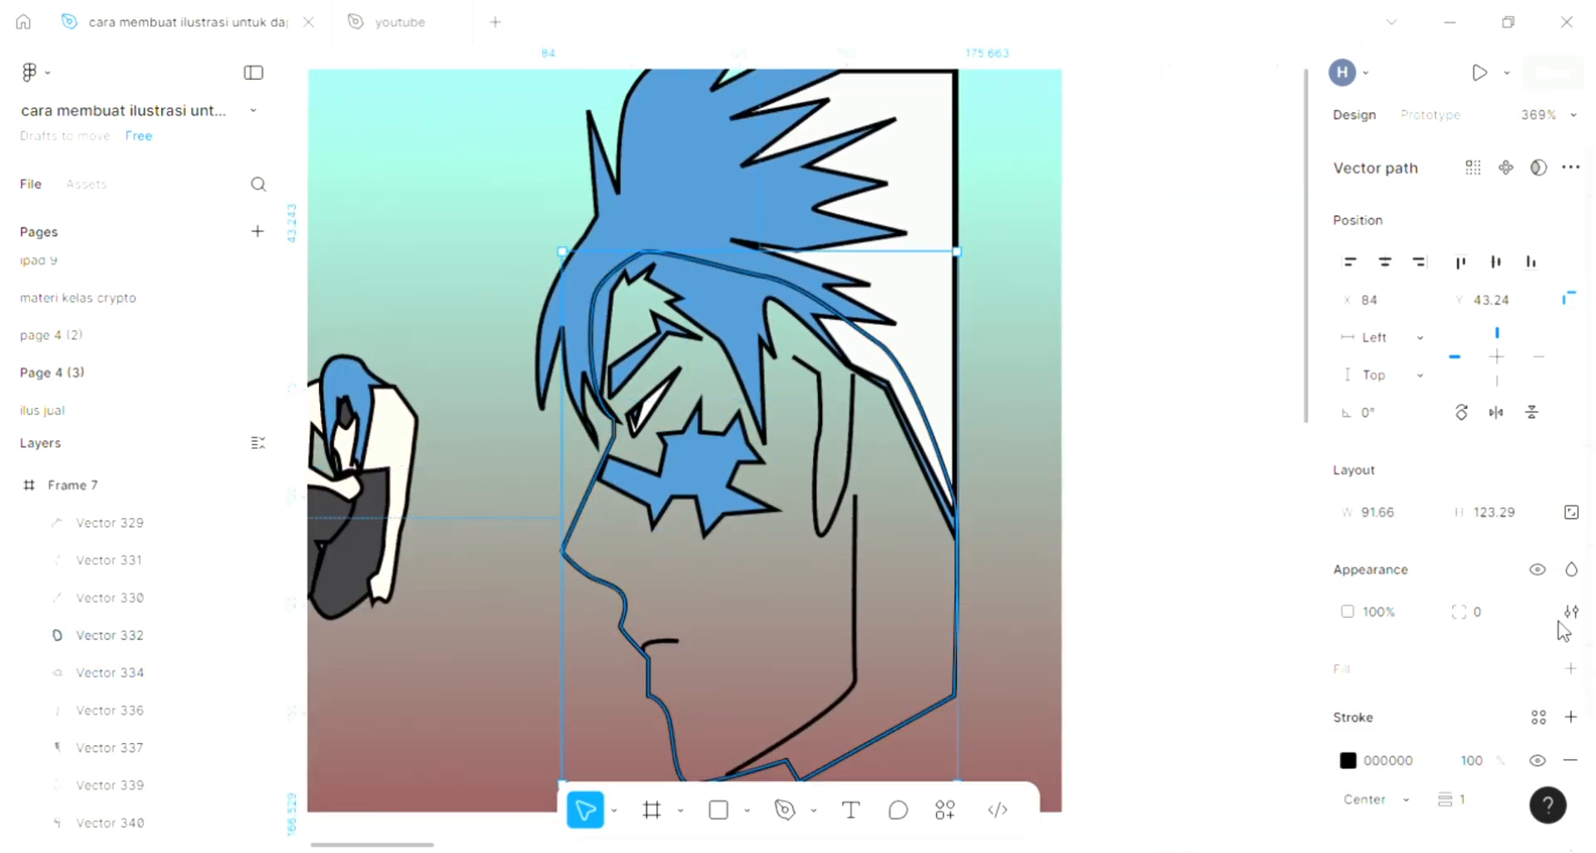
click(1568, 670)
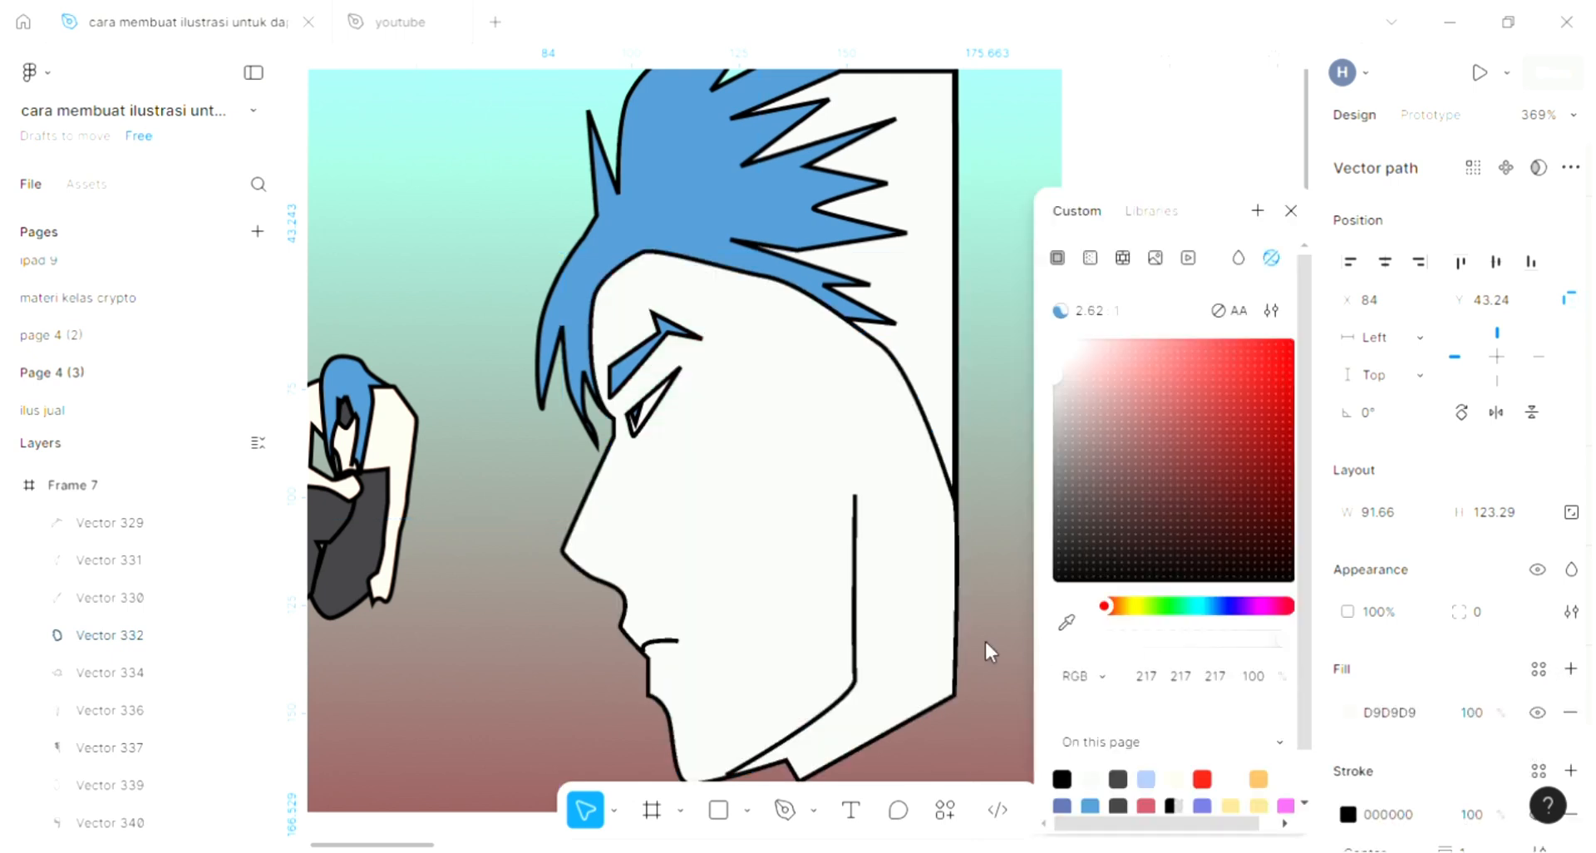
click(1068, 623)
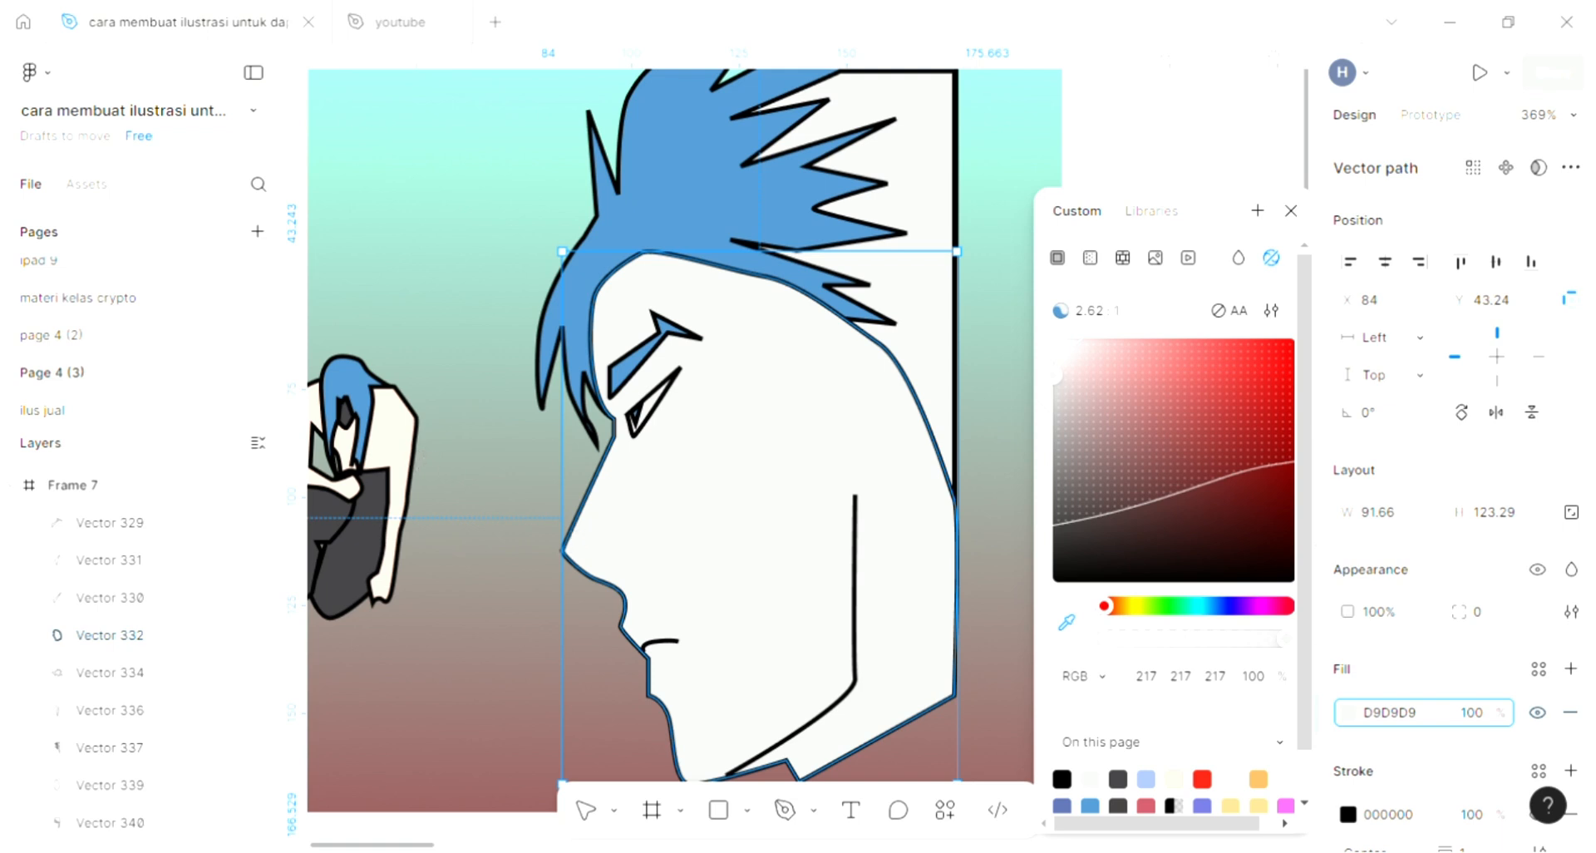
click(387, 428)
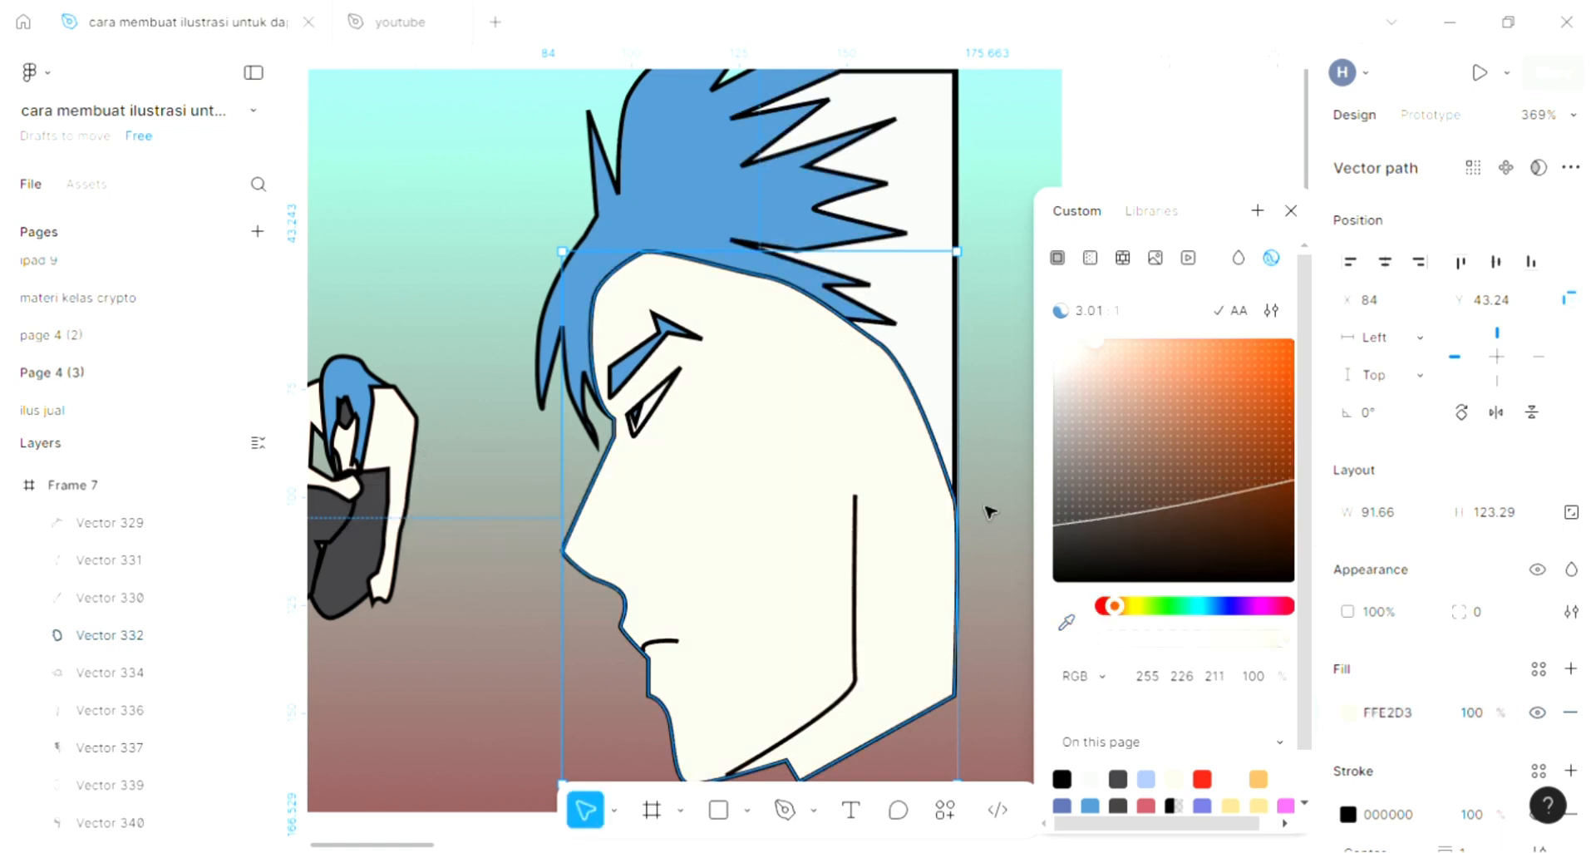
key(ctrl+shift+bracketleft)
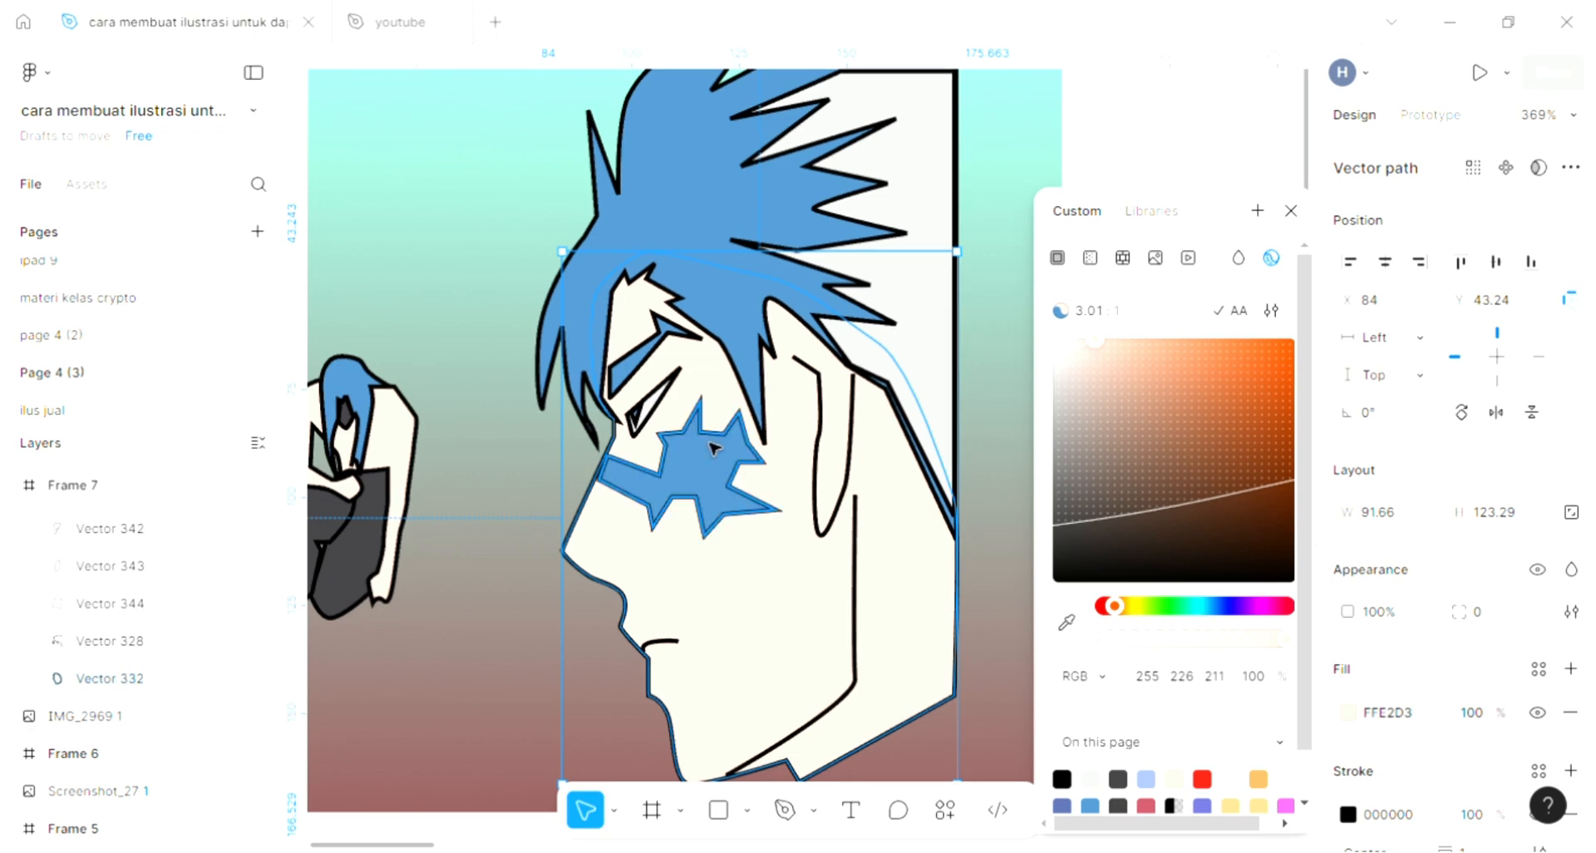
click(994, 497)
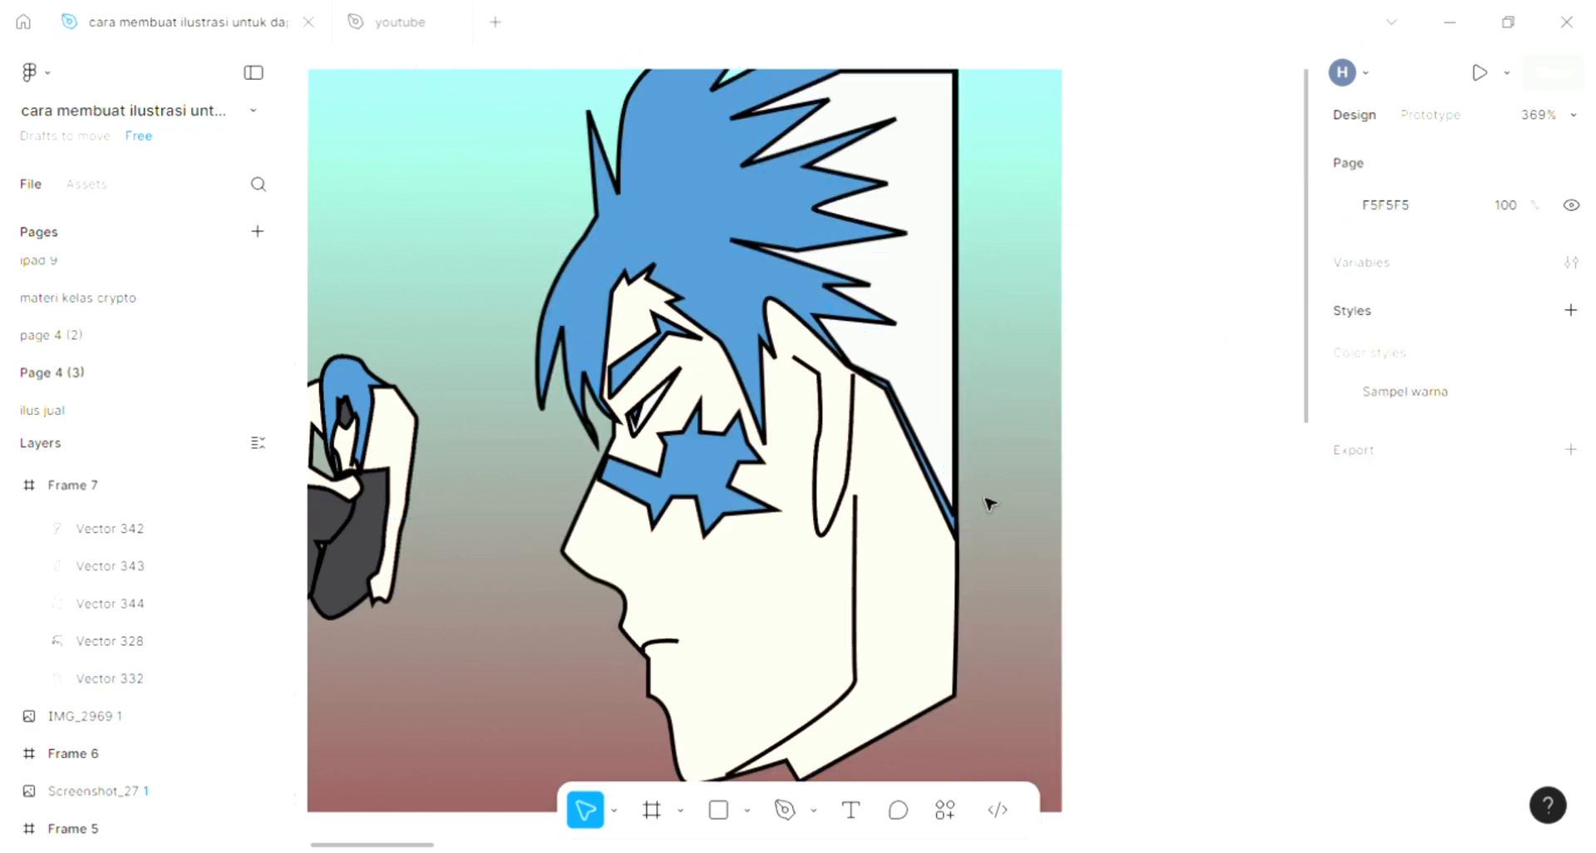
Draw an open M-shaped strand line about 8.5 × 15.5 inside the crouching figure's blue hair with the Pen tool.
scroll(988, 503, down, 5)
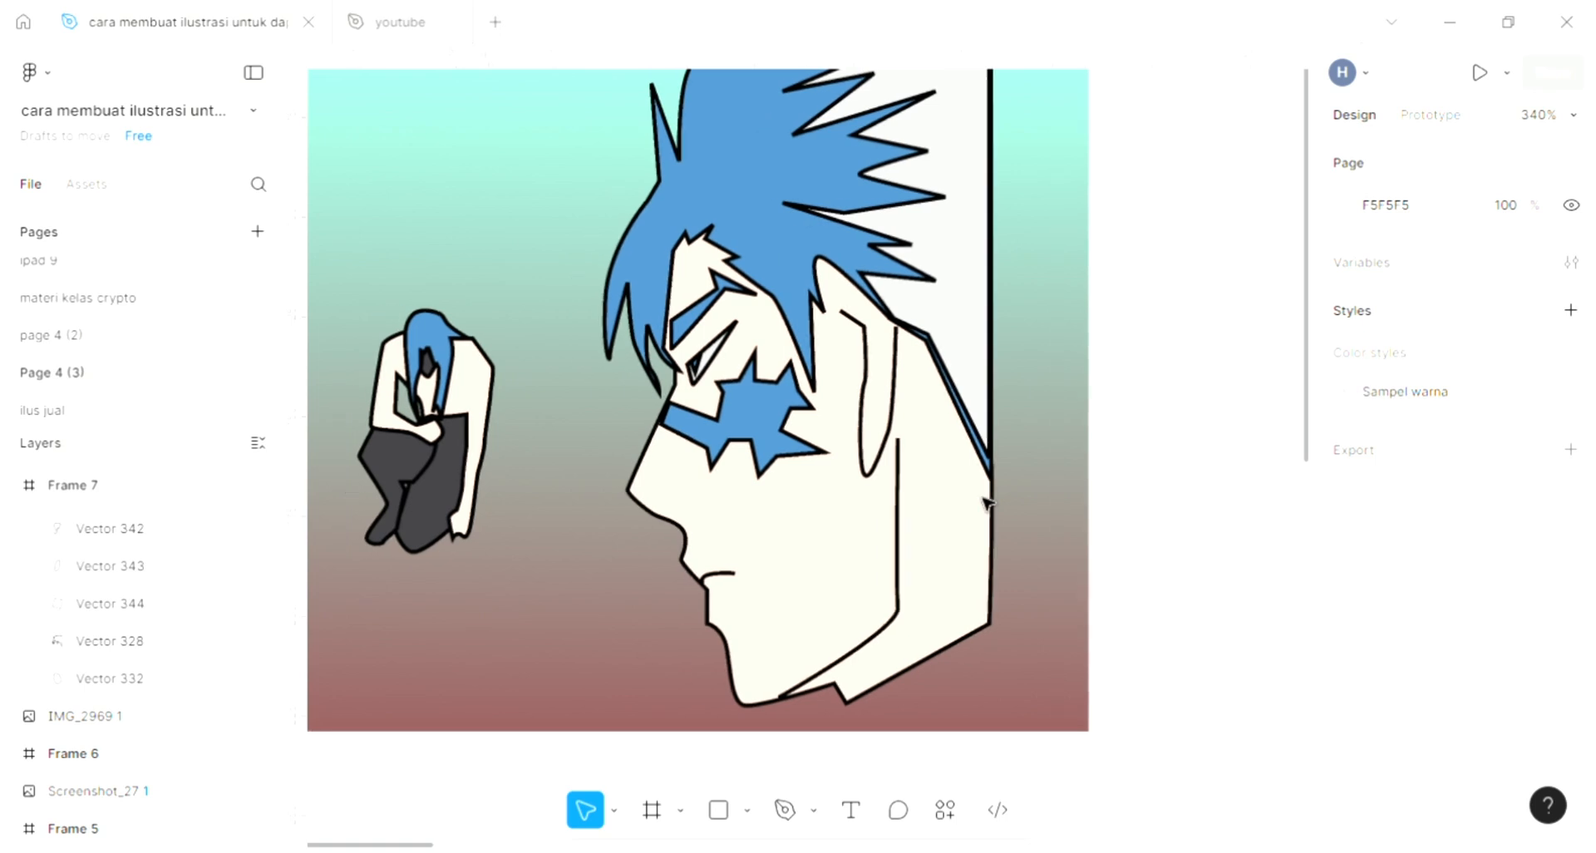
scroll(987, 503, left, 3)
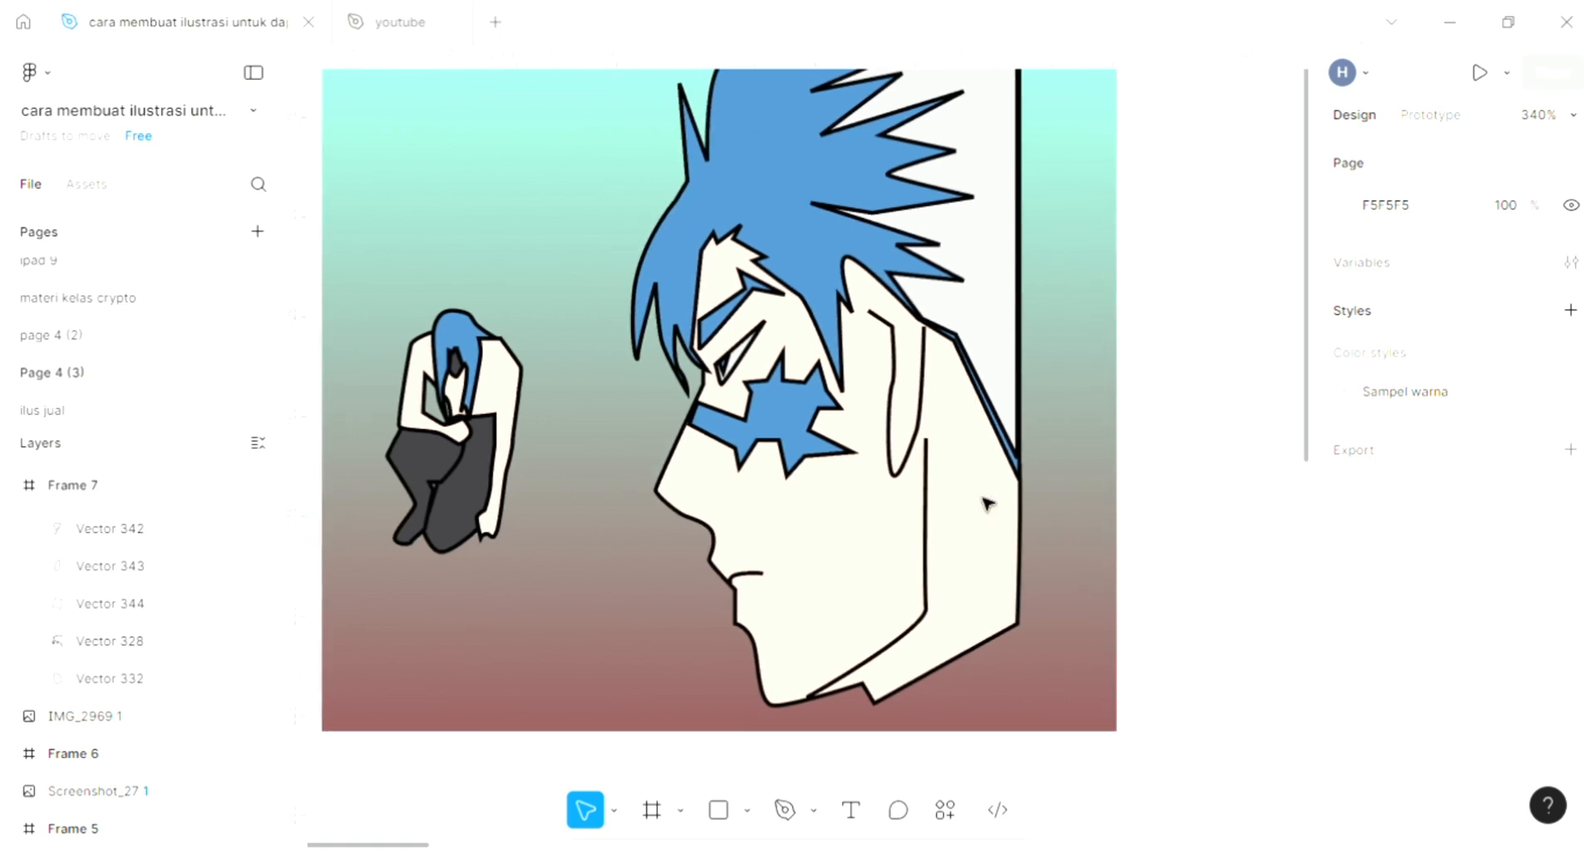
scroll(985, 503, up, 4)
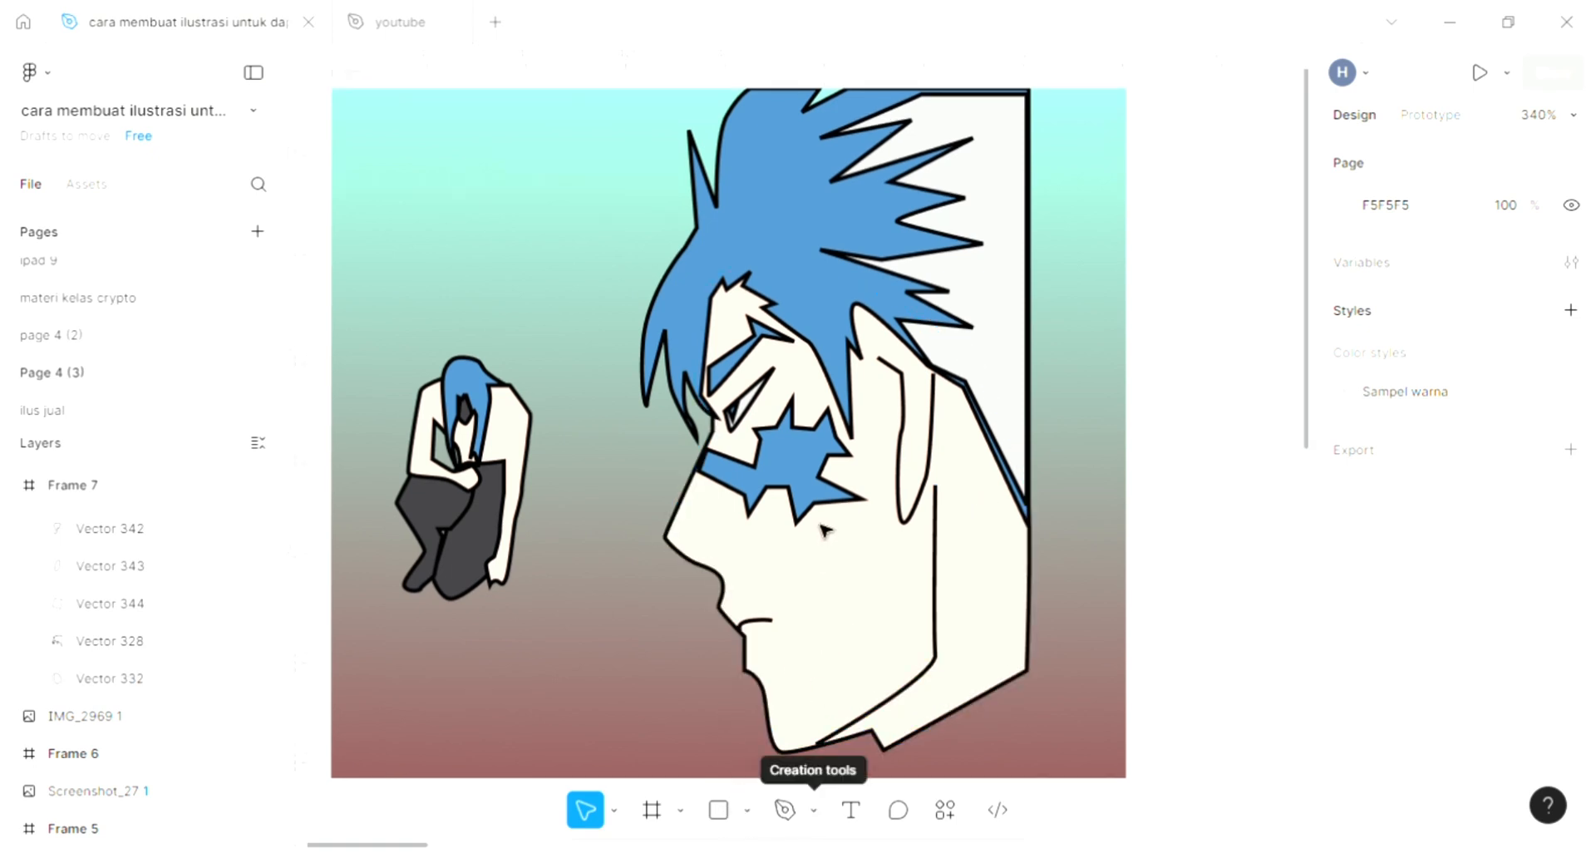
scroll(402, 420, up, 5)
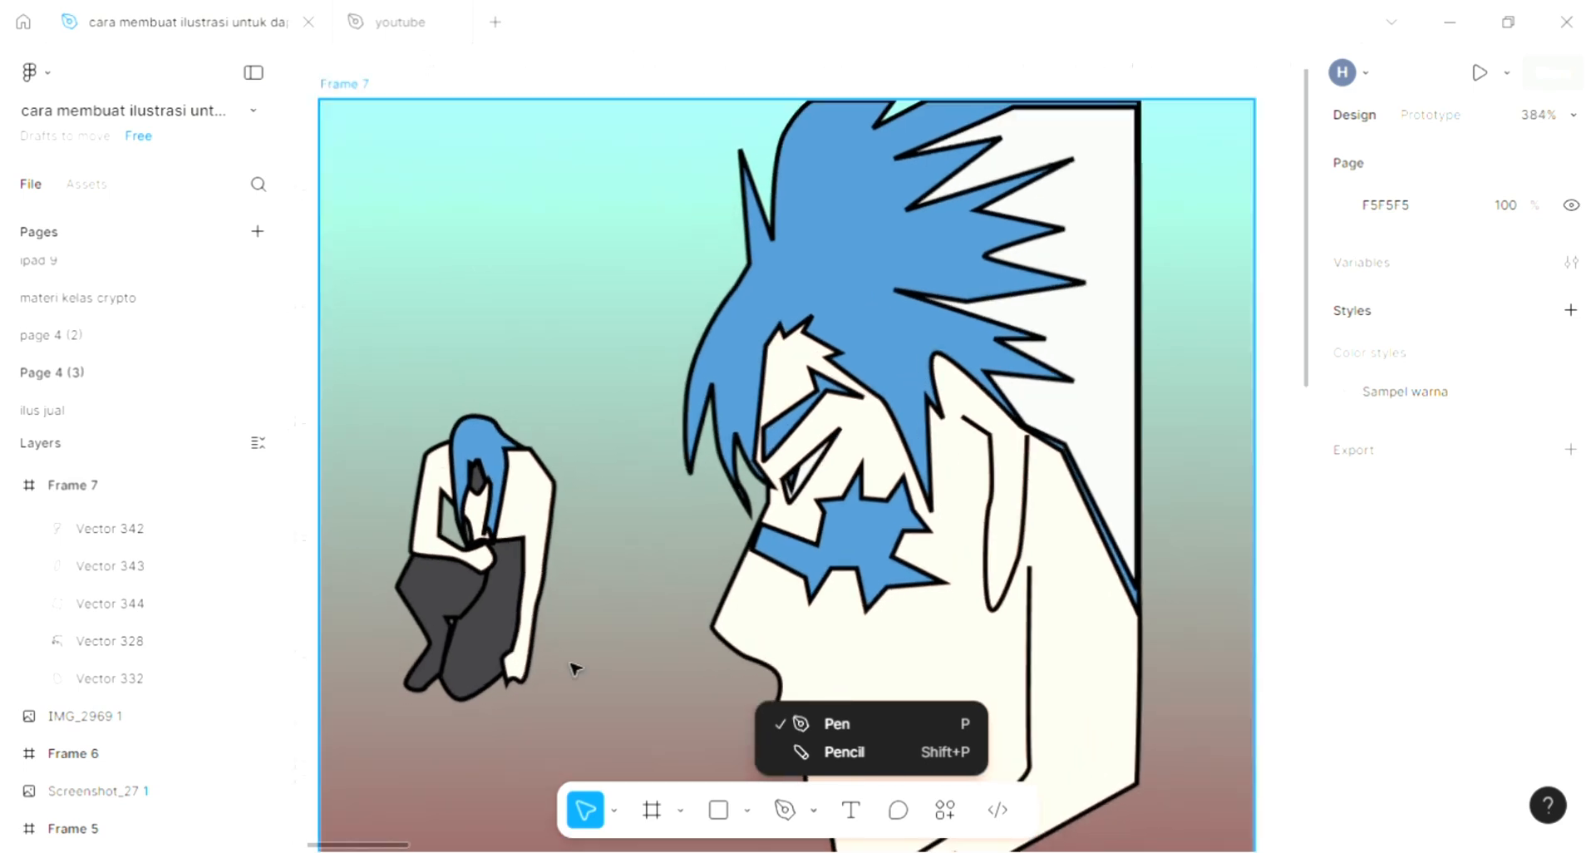
scroll(588, 669, up, 3)
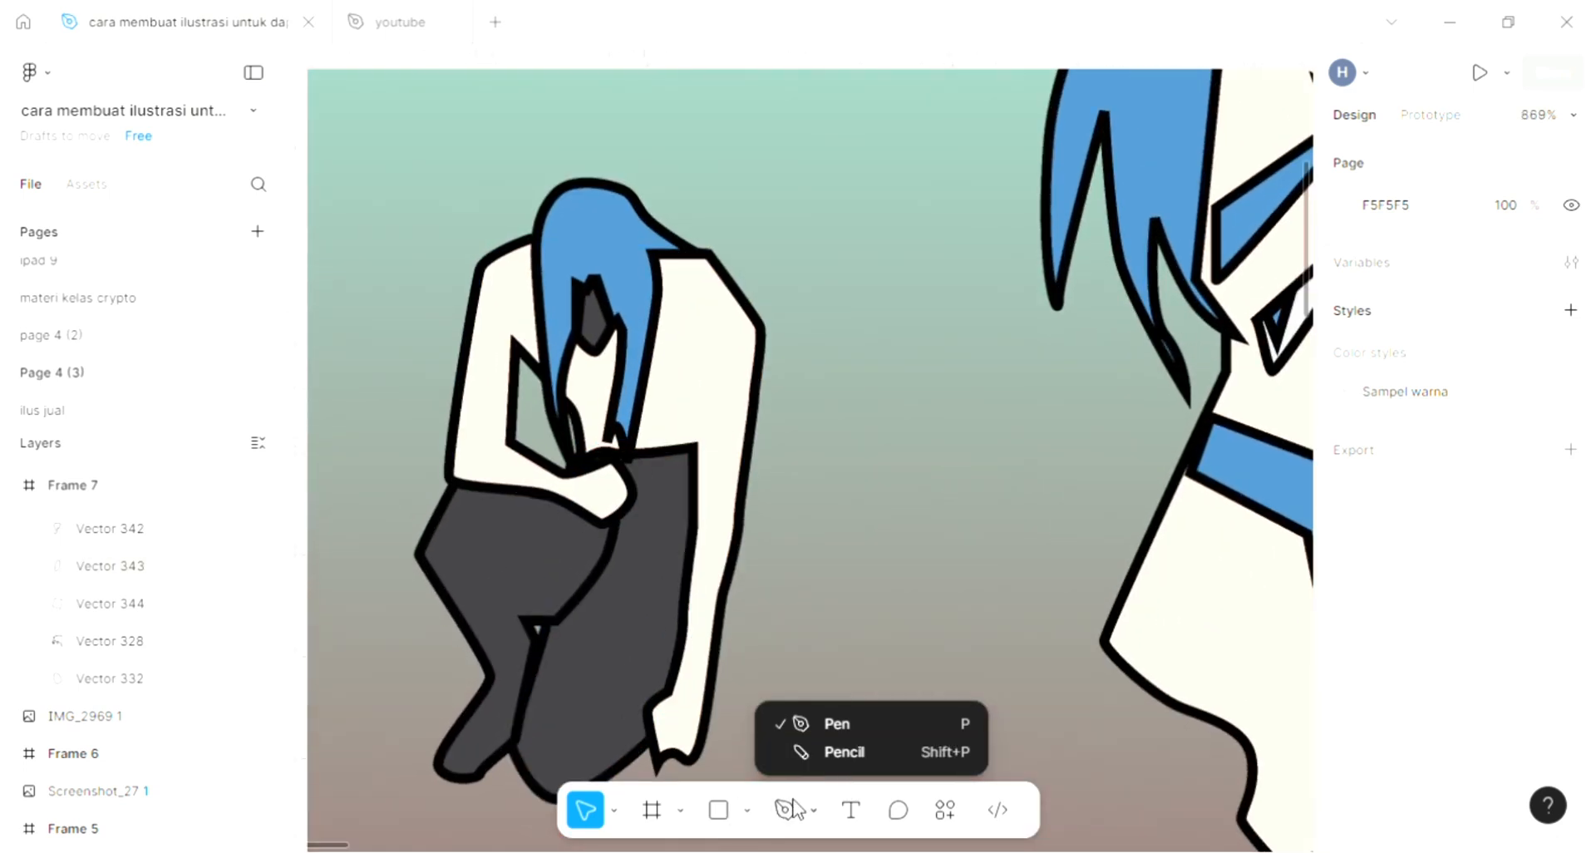
key(p)
scroll(598, 354, up, 1)
scroll(599, 353, up, 2)
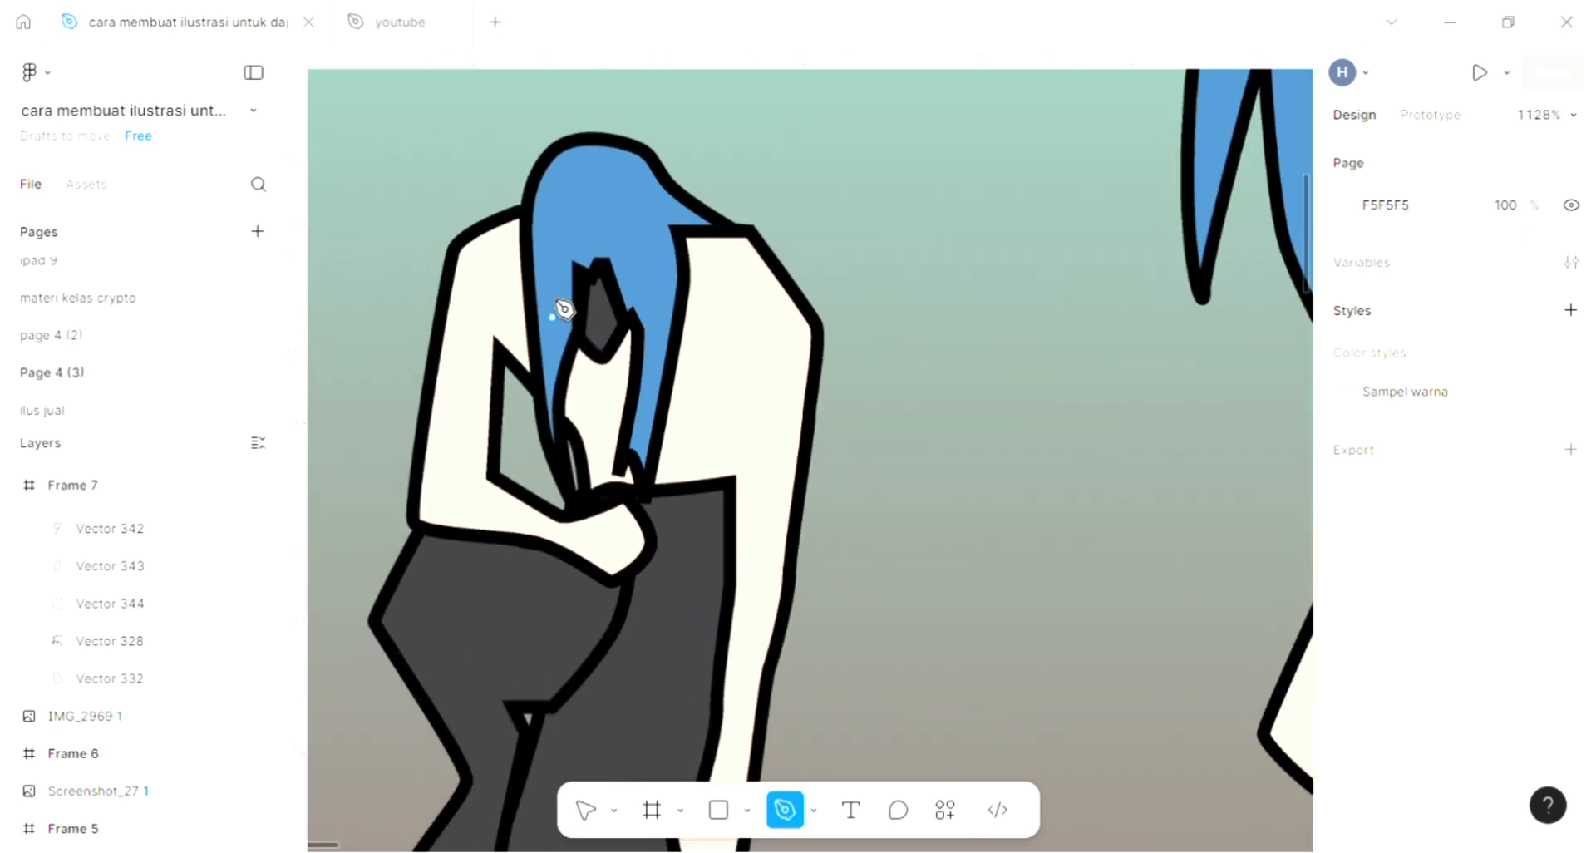
click(553, 350)
click(552, 198)
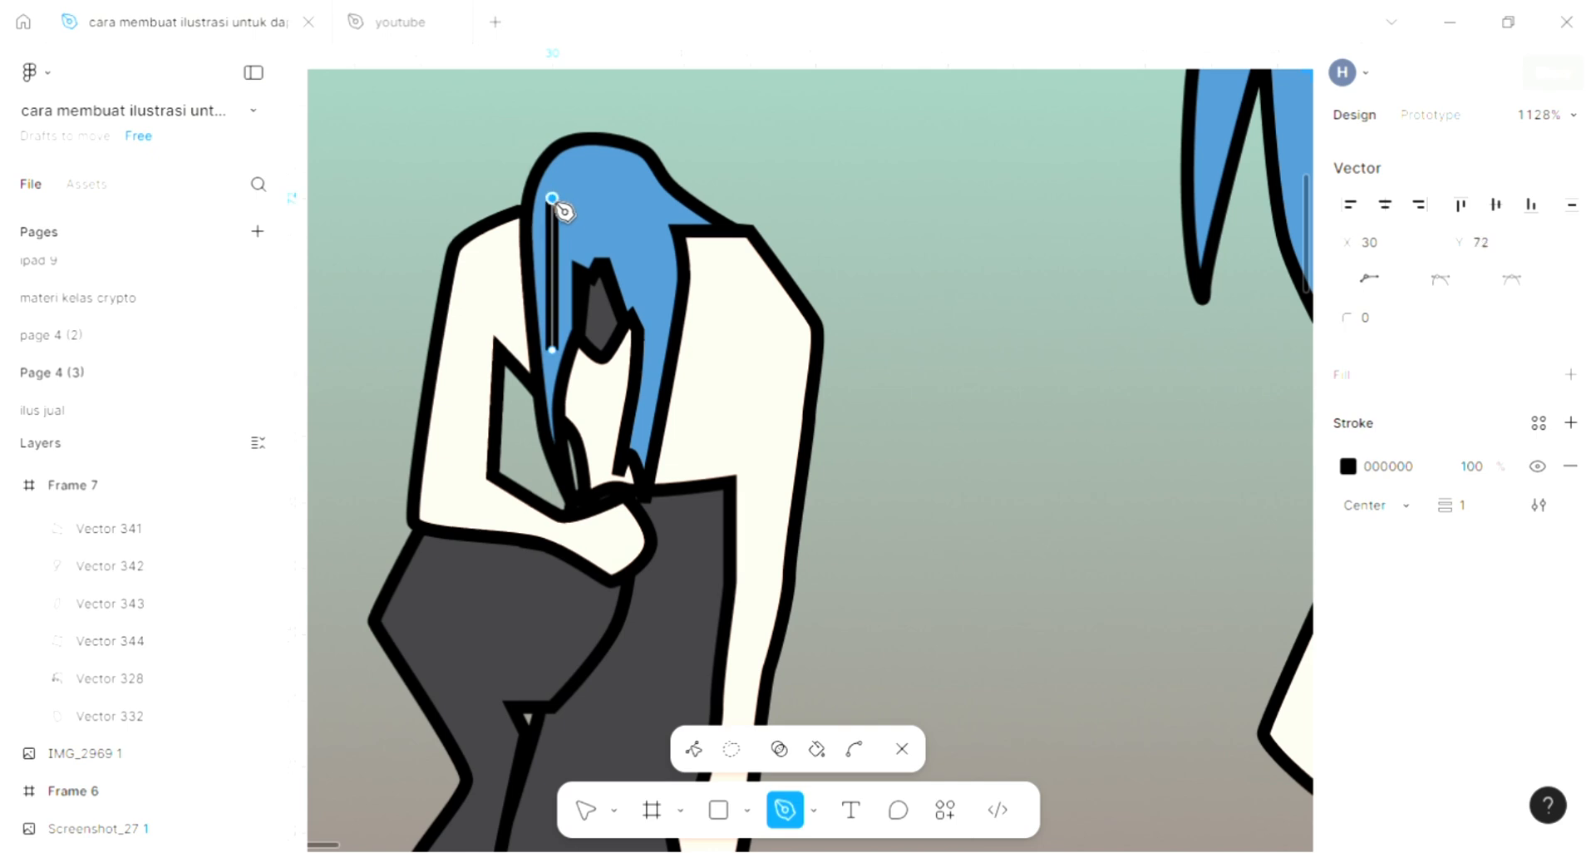
click(579, 238)
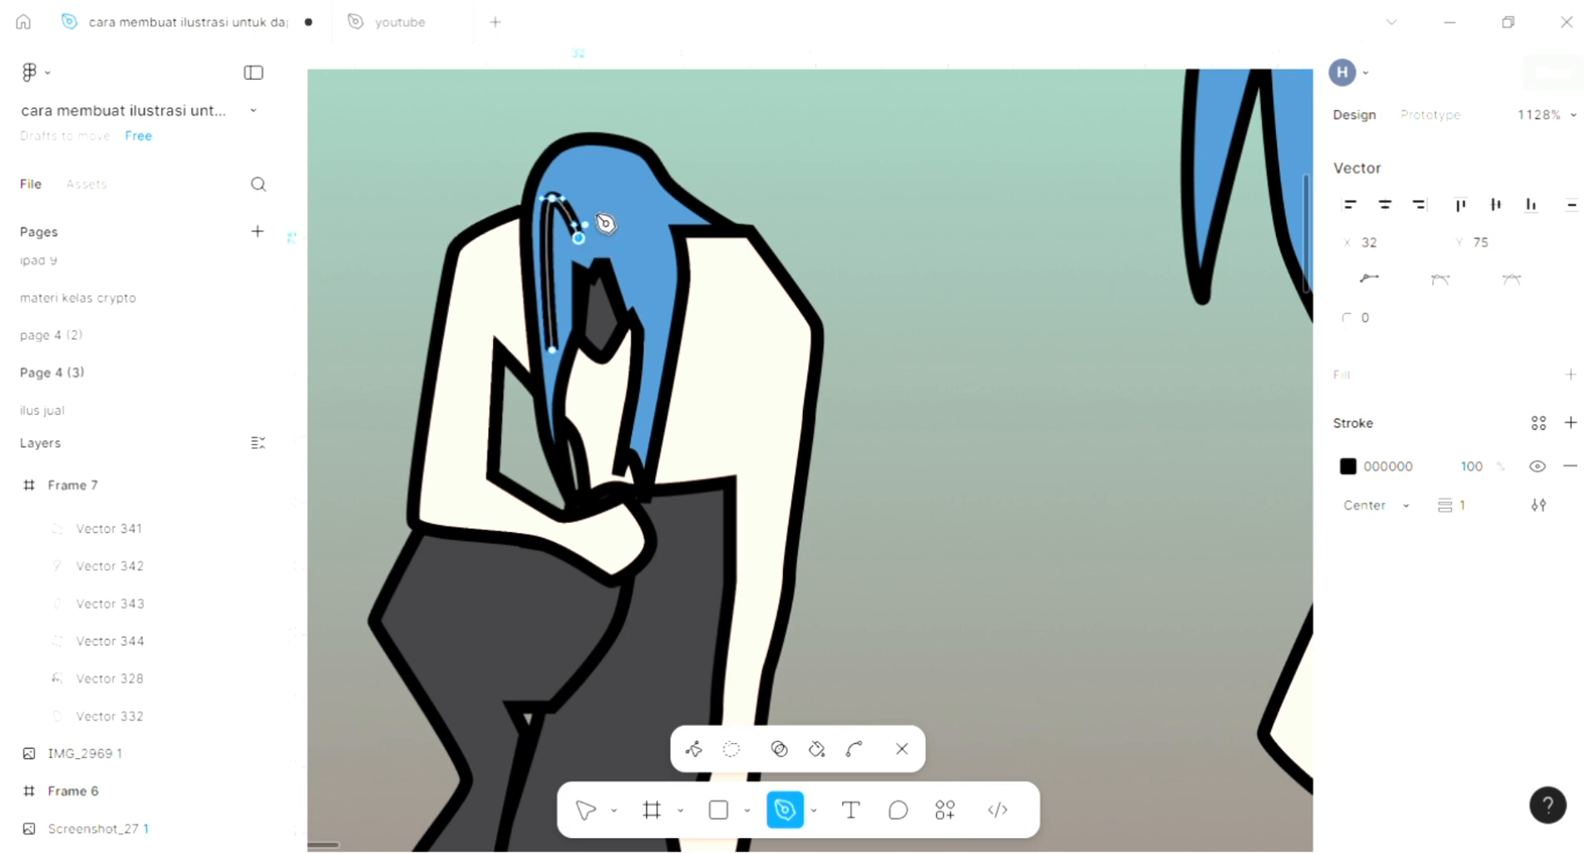
click(612, 198)
drag(645, 258, 645, 277)
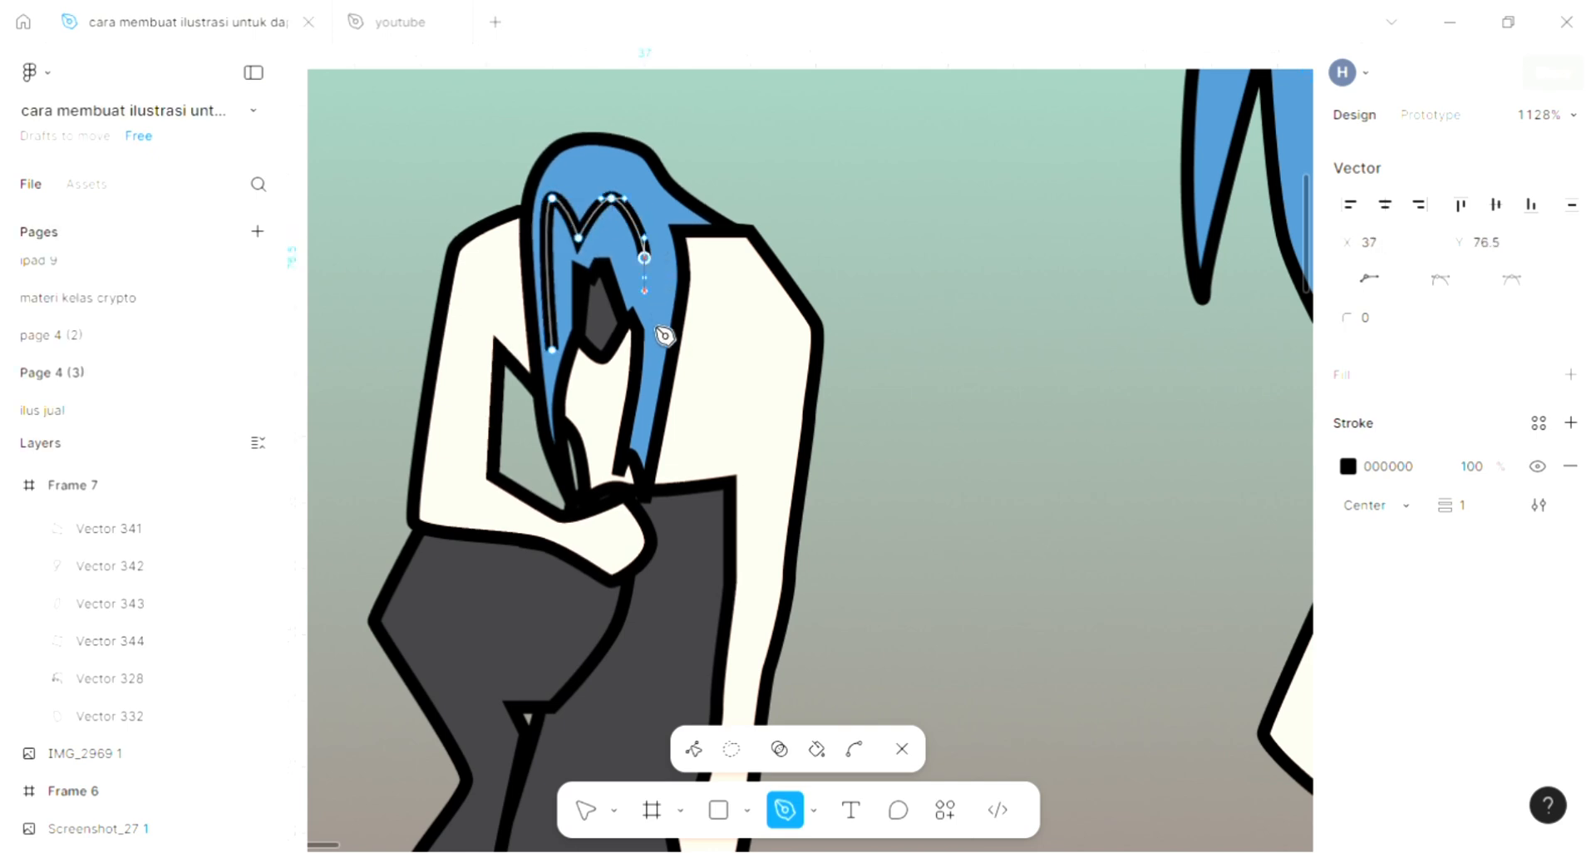
click(651, 404)
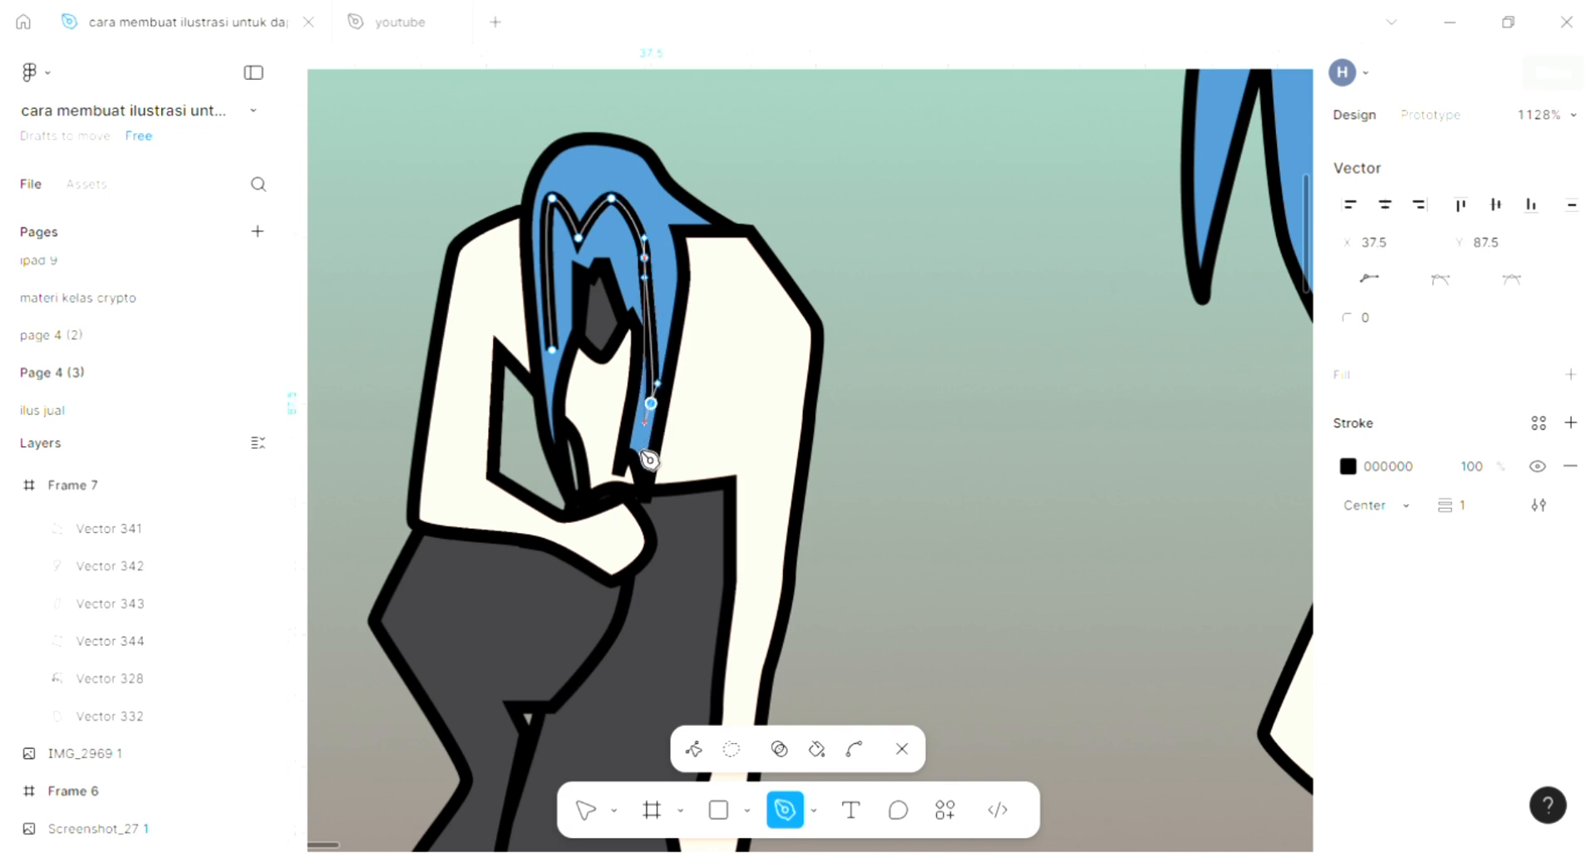
drag(651, 403, 635, 462)
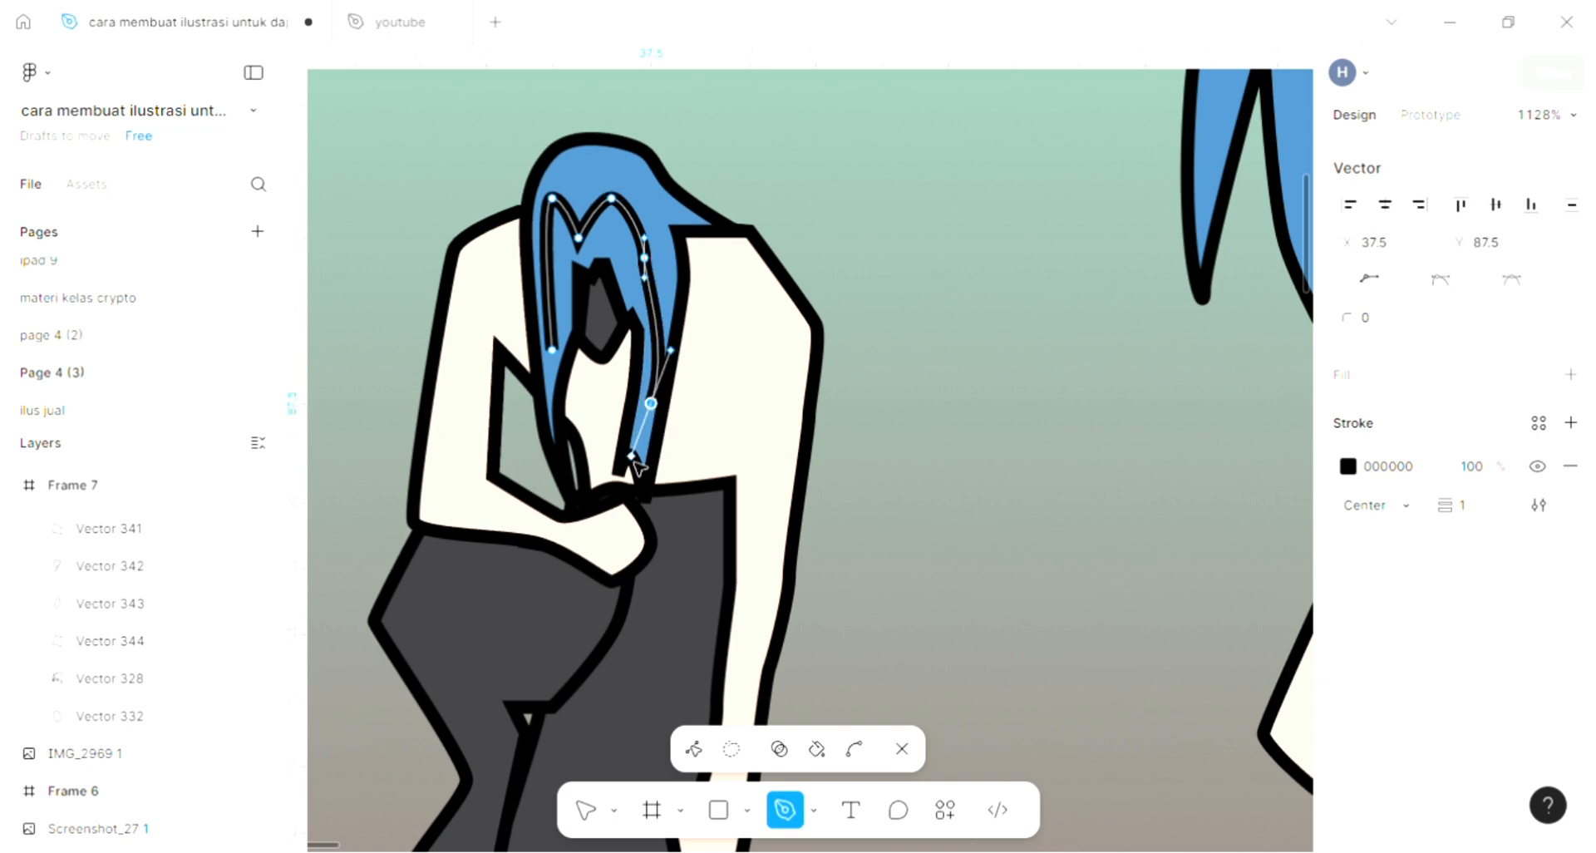
key(Escape)
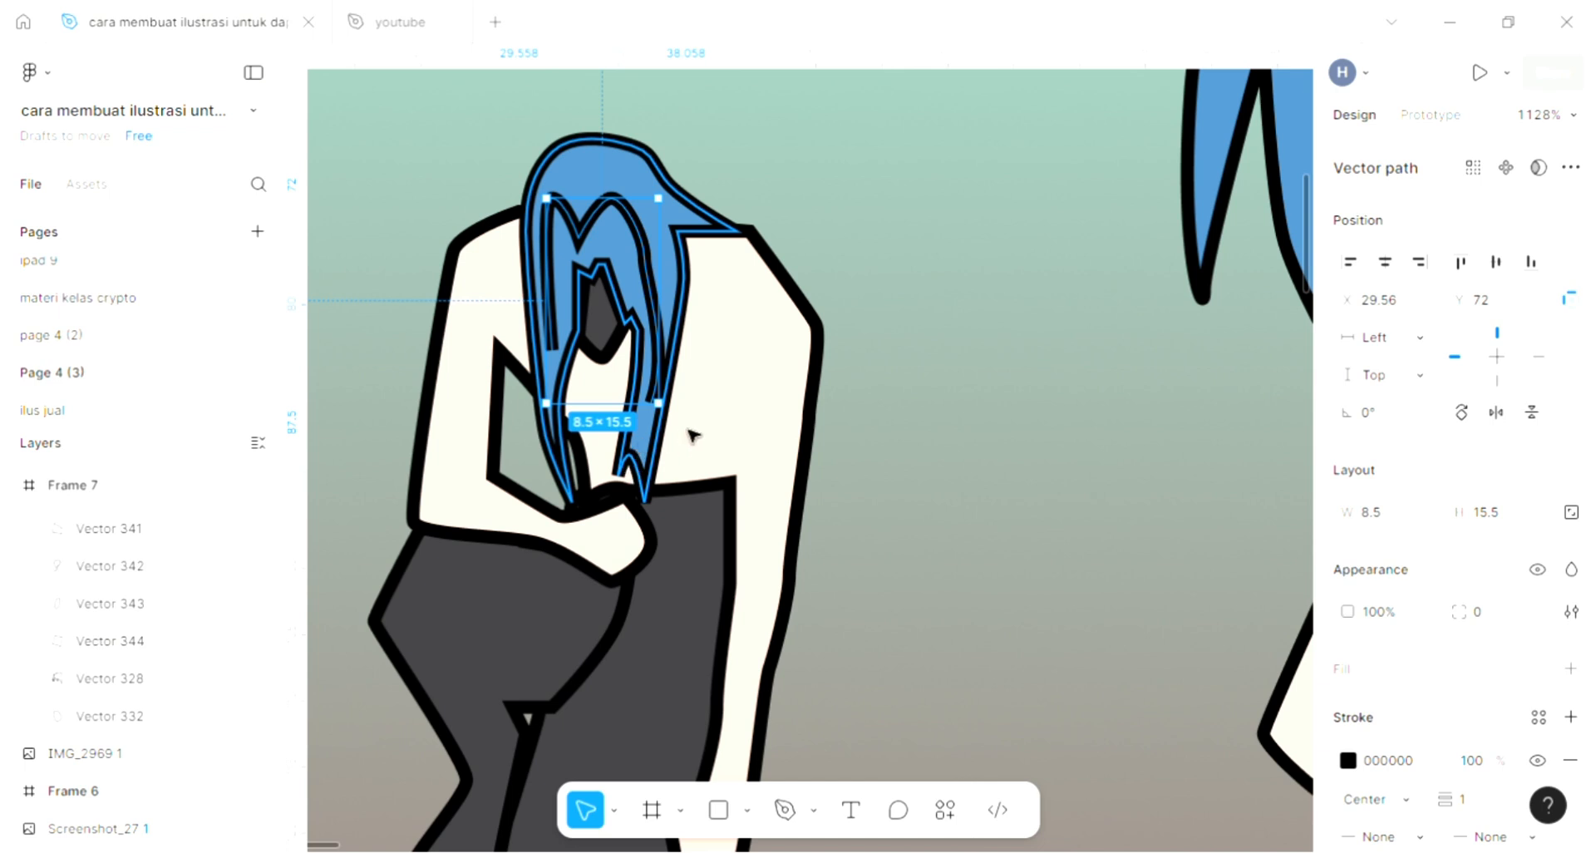
click(946, 370)
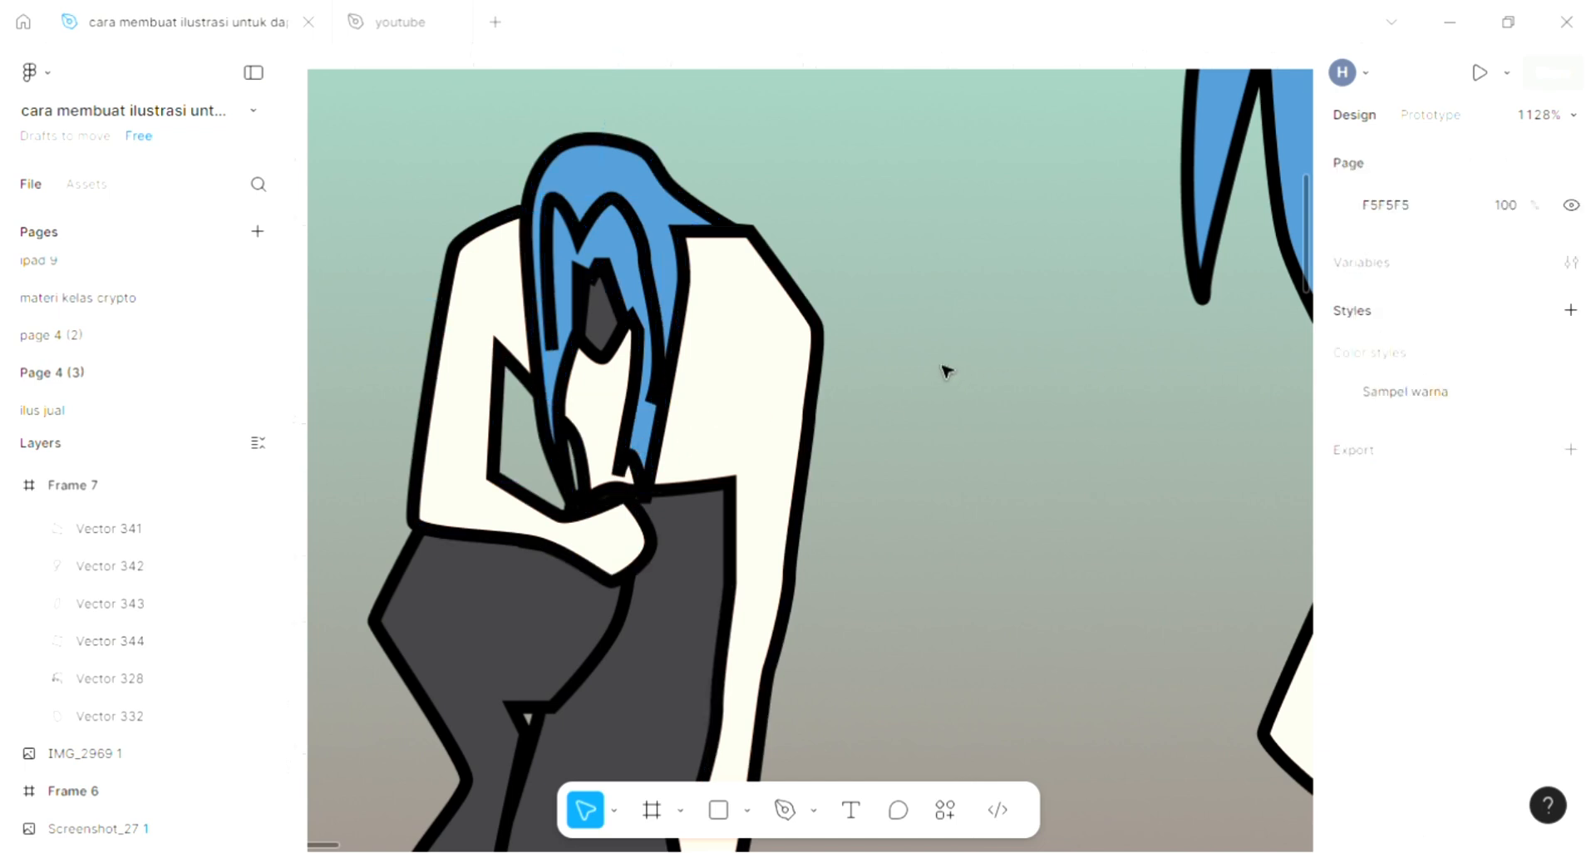
Draw a small closed four-sided shape about 7 wide with a curved lower edge in the middle of the cheek's blue star.
scroll(946, 370, down, 3)
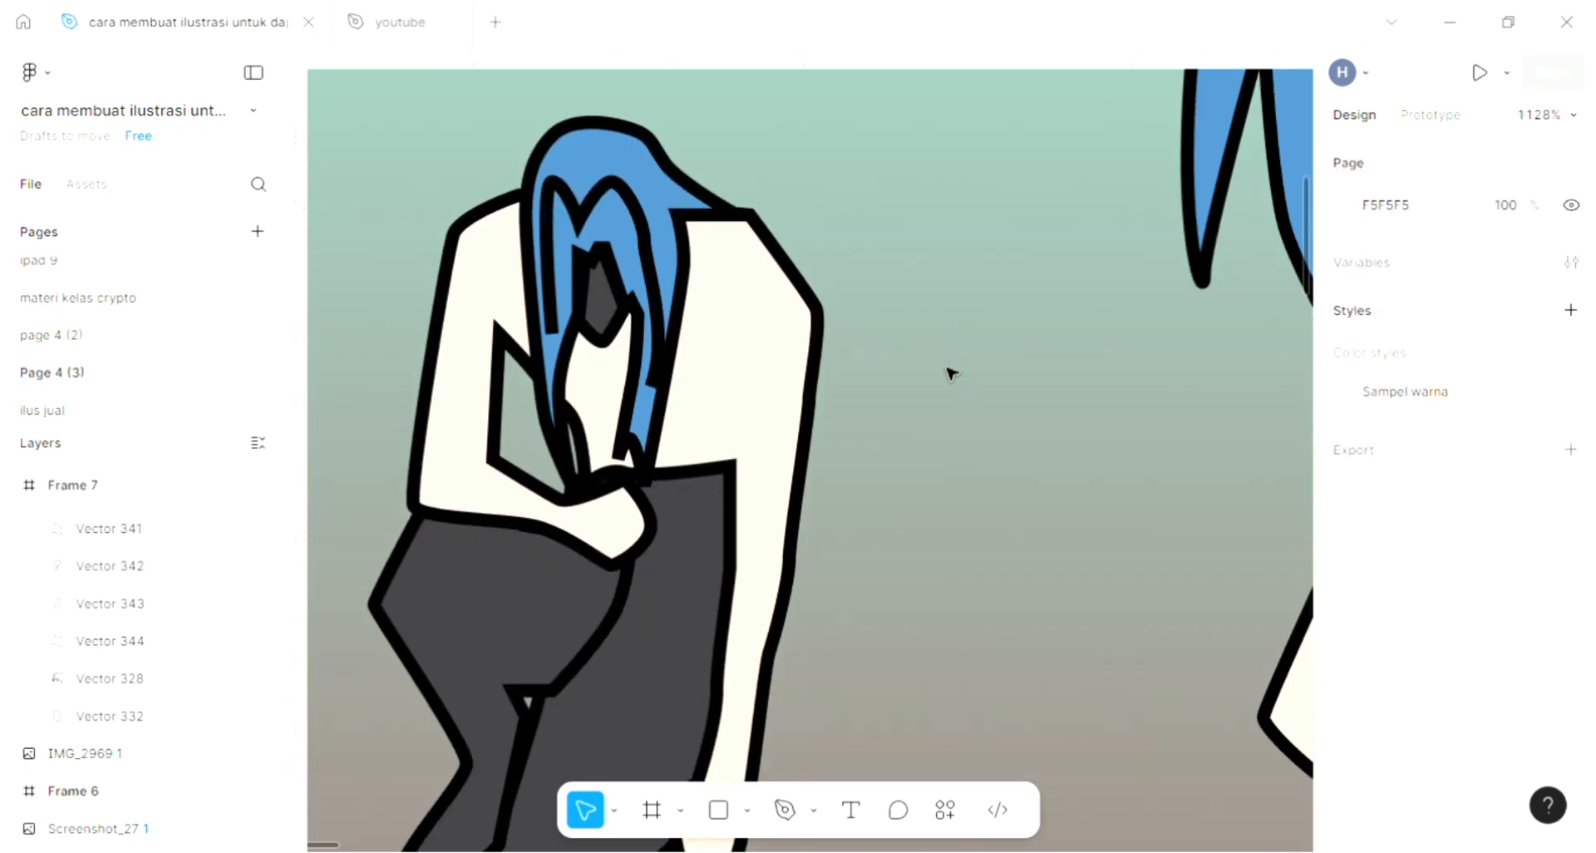
scroll(952, 374, right, 10)
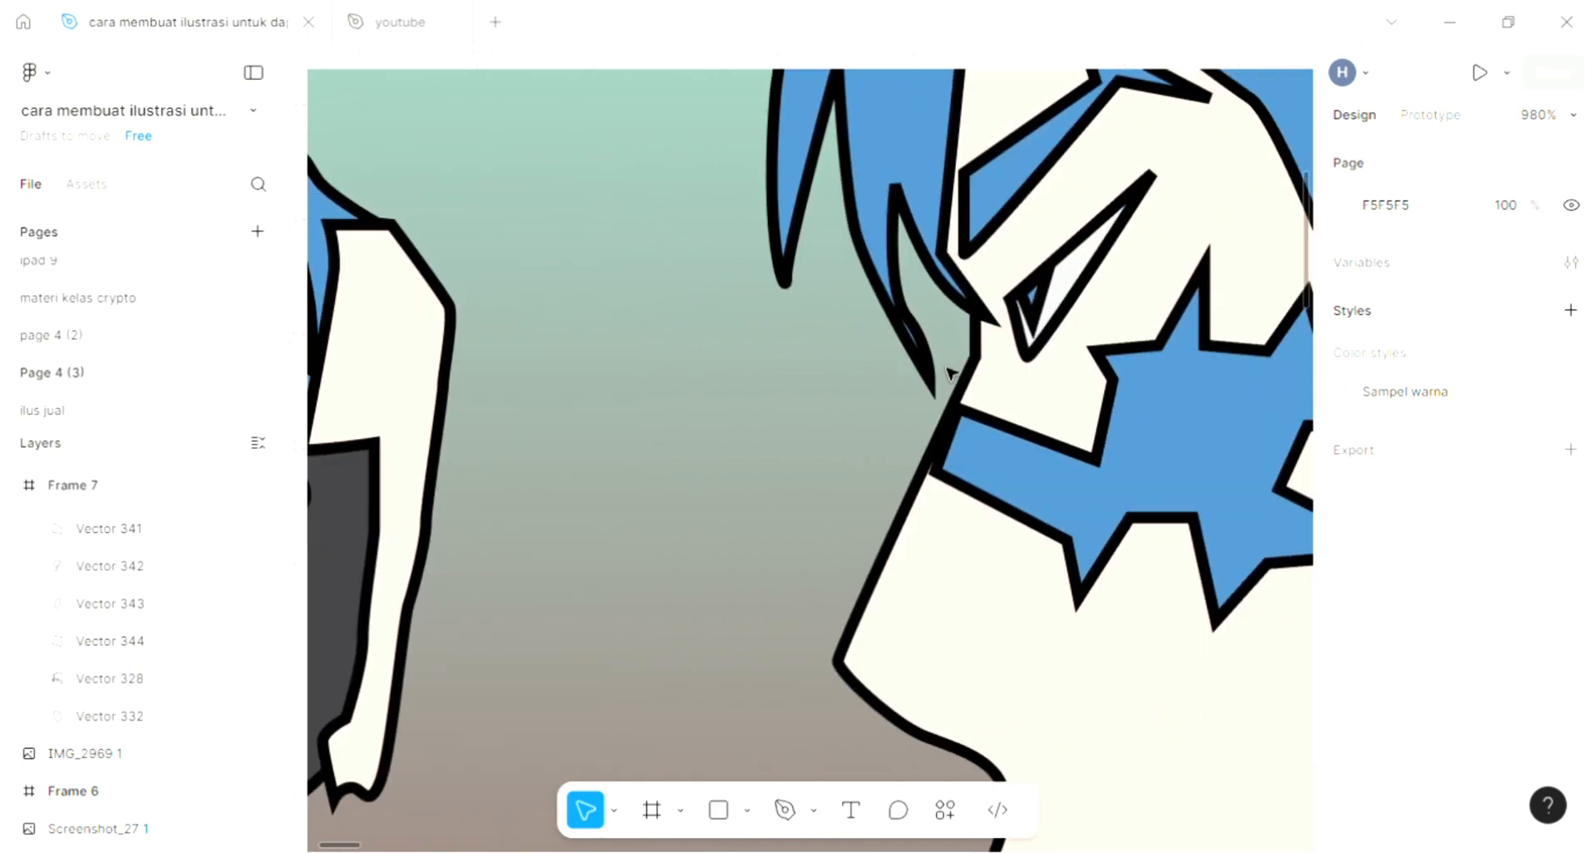
scroll(951, 374, right, 3)
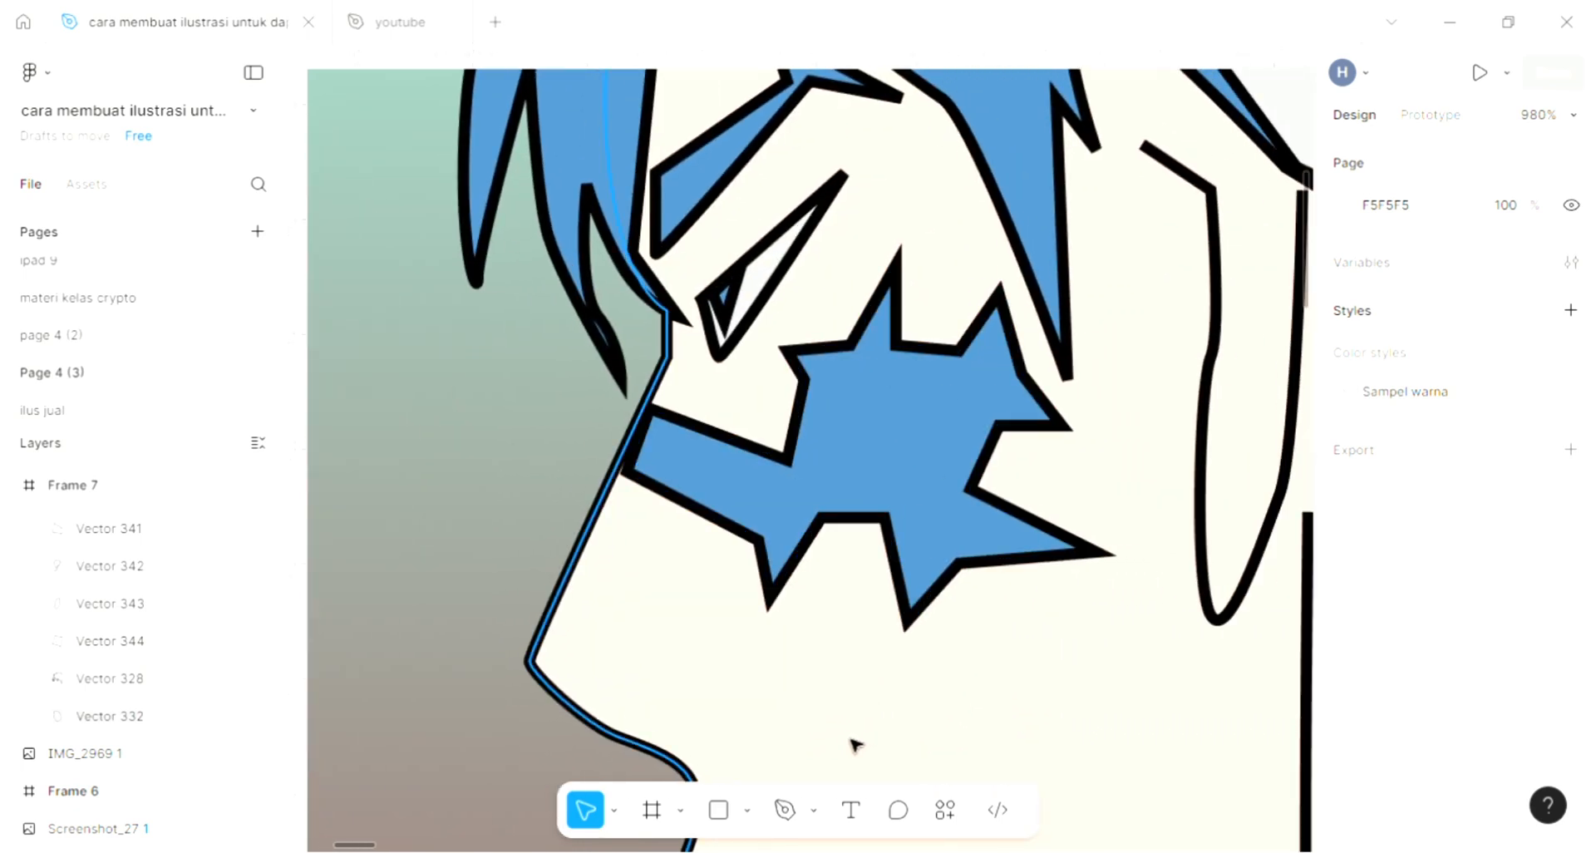
click(785, 811)
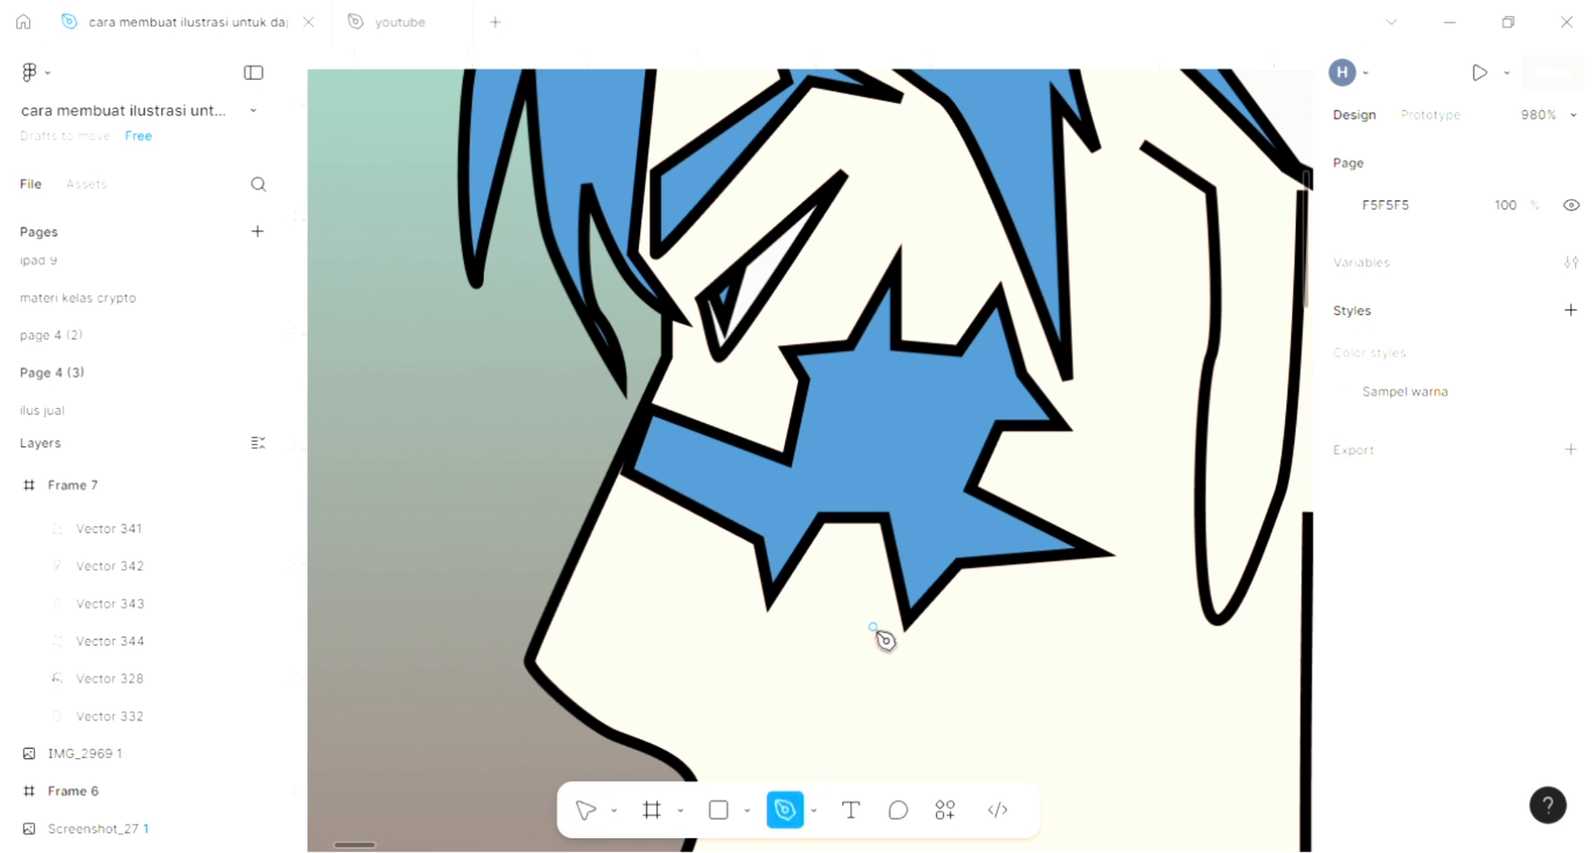
scroll(881, 635, right, 1)
scroll(883, 413, up, 3)
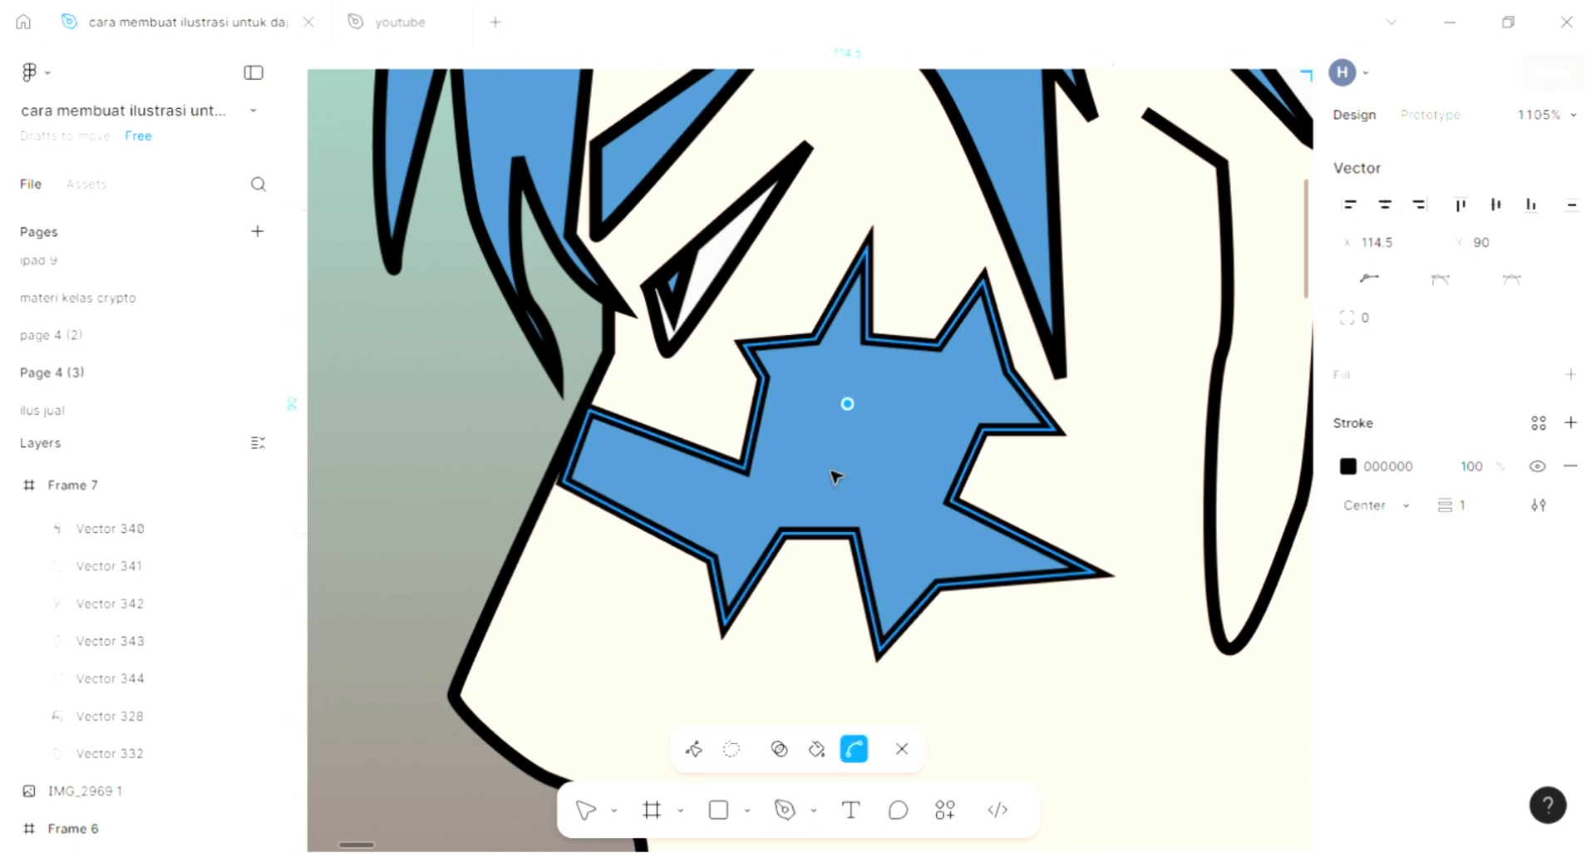
key(Escape)
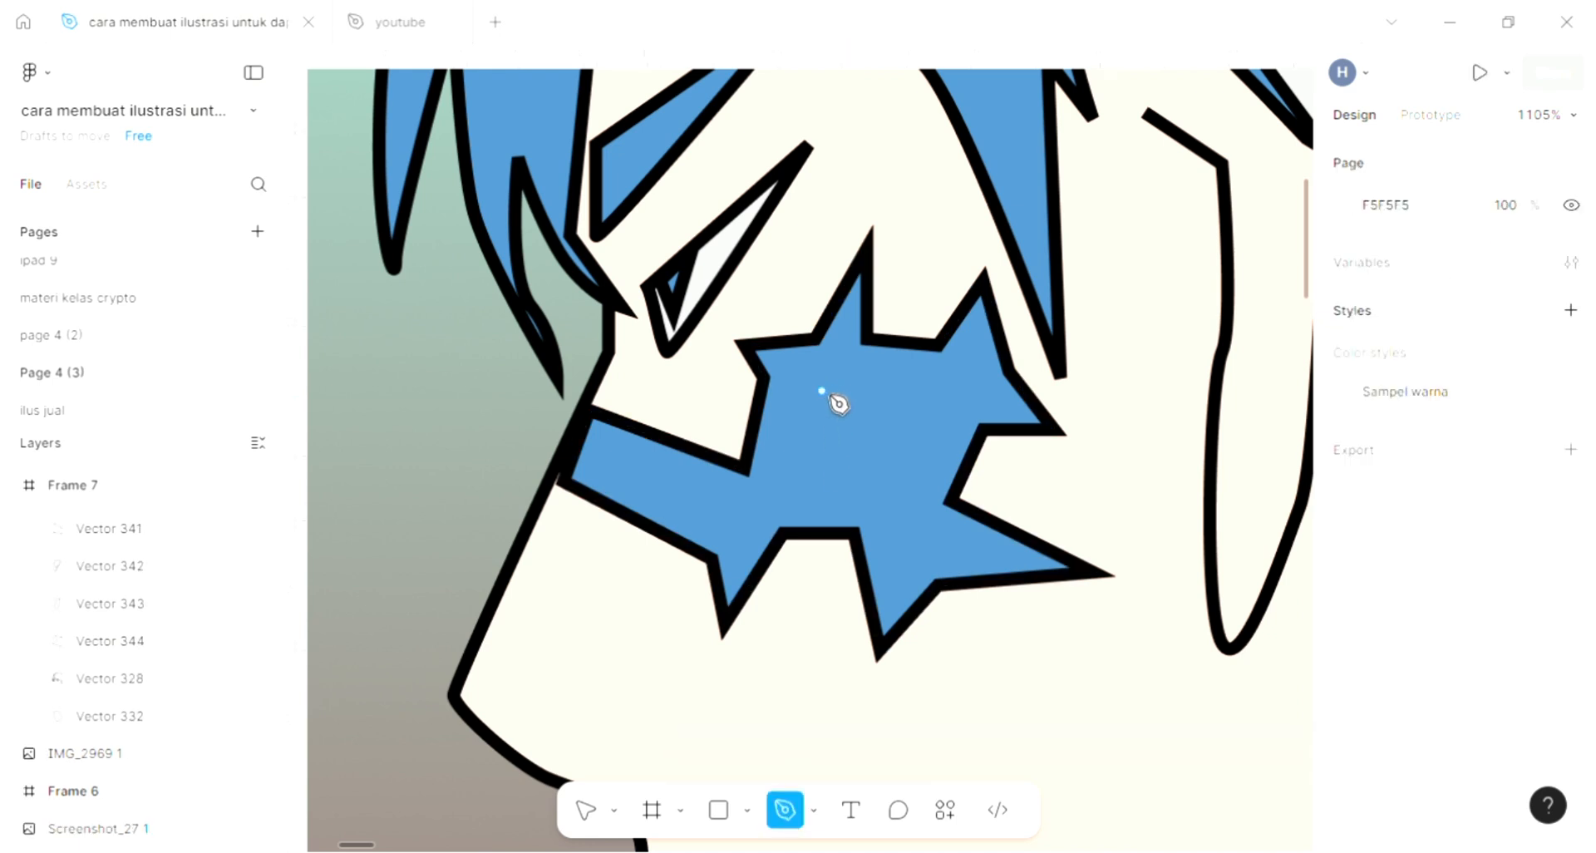
click(814, 468)
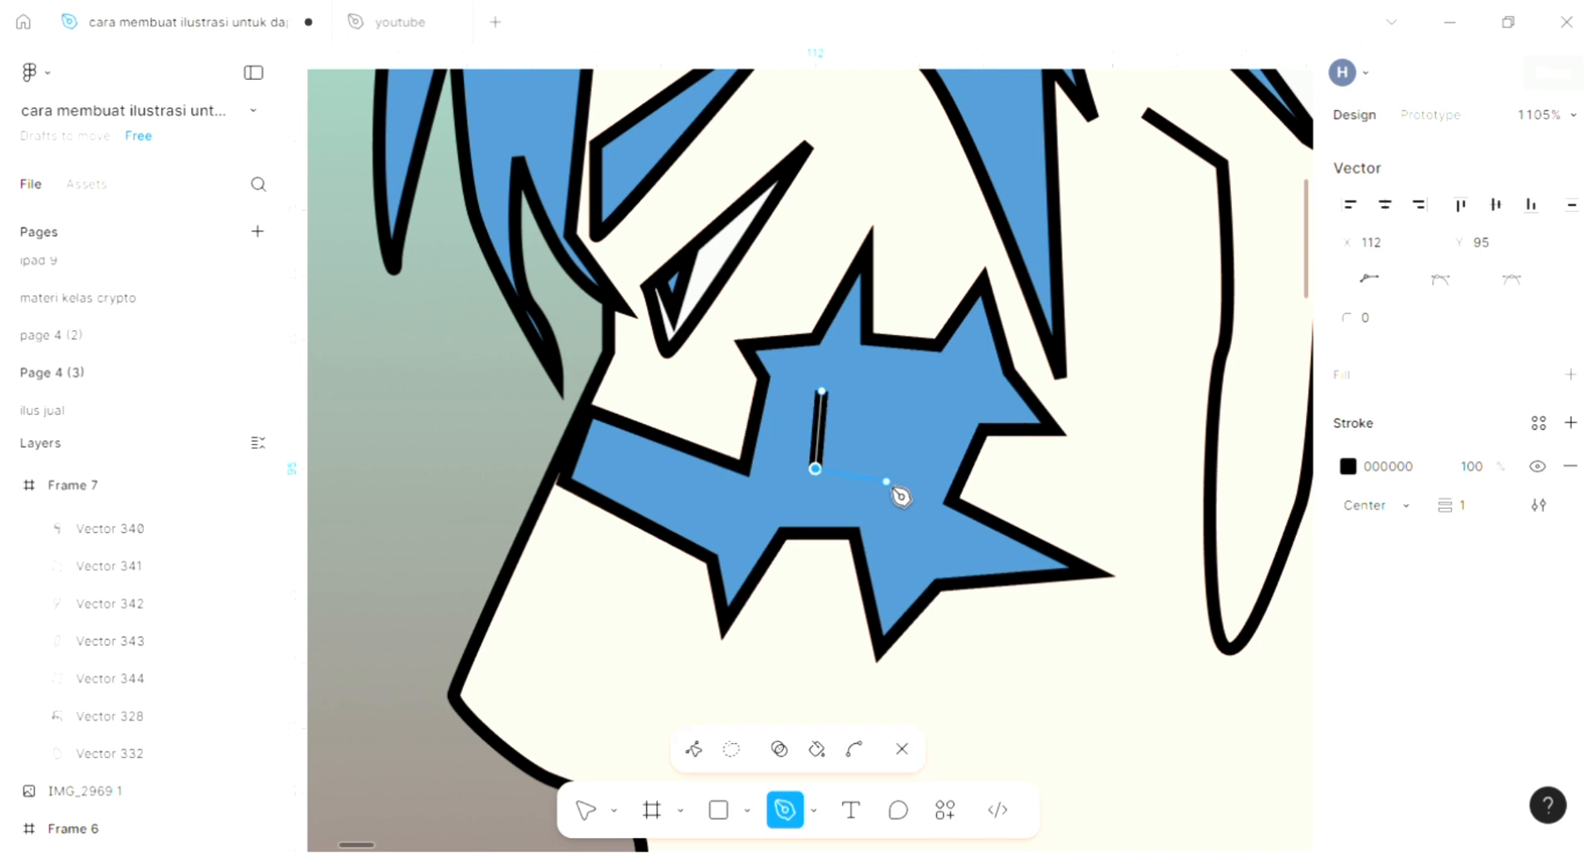
click(884, 486)
click(905, 403)
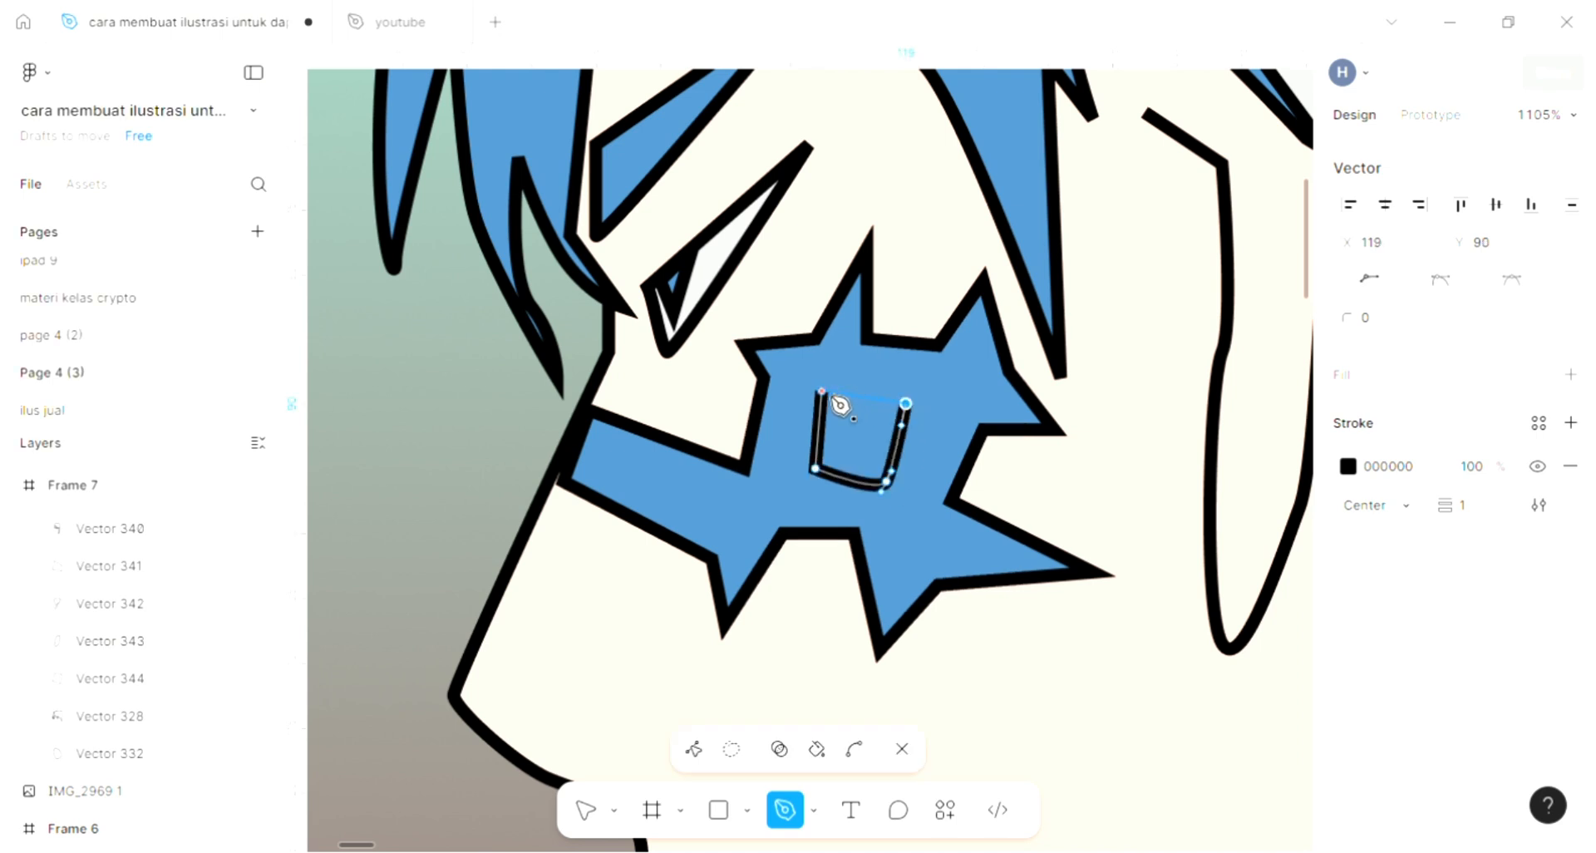
click(821, 390)
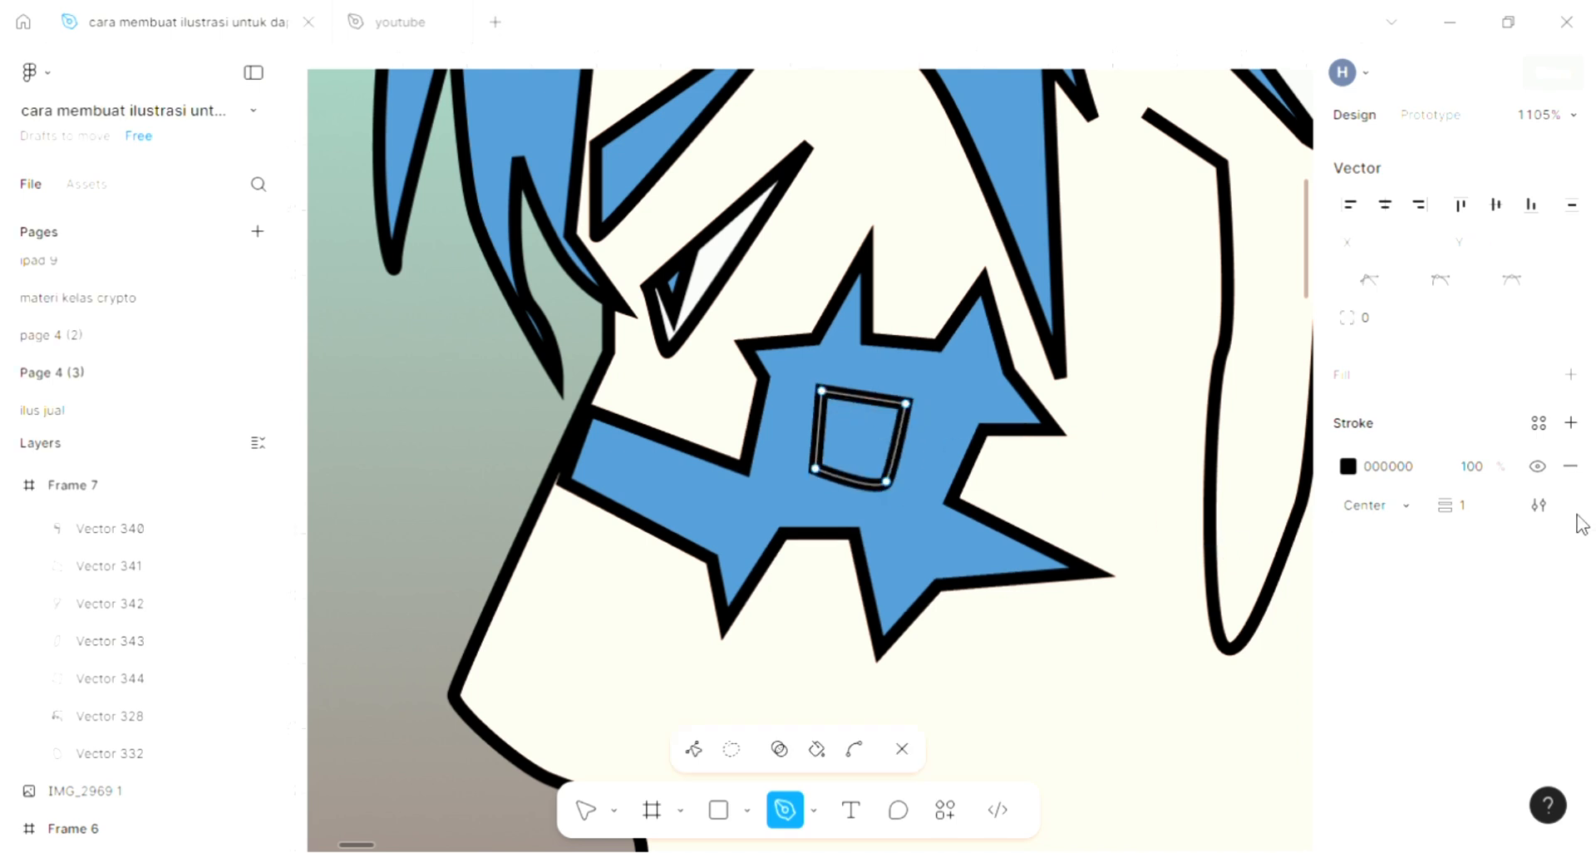
Fill the small four-sided shape in the cheek's blue star with skin tone FFE2D3 sampled from the face.
click(1570, 374)
click(1349, 418)
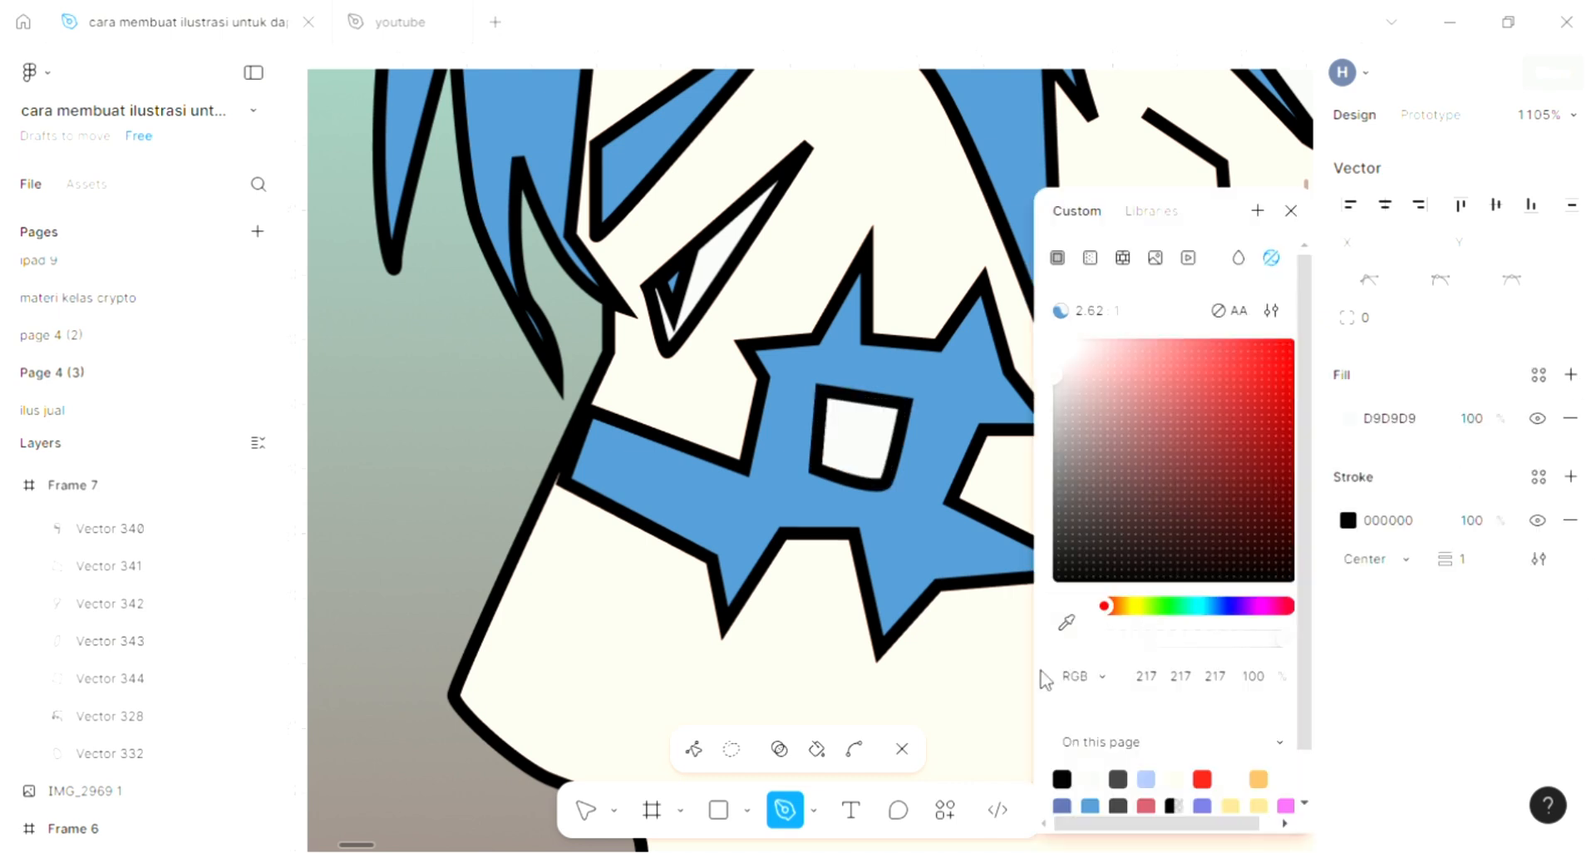
click(1066, 621)
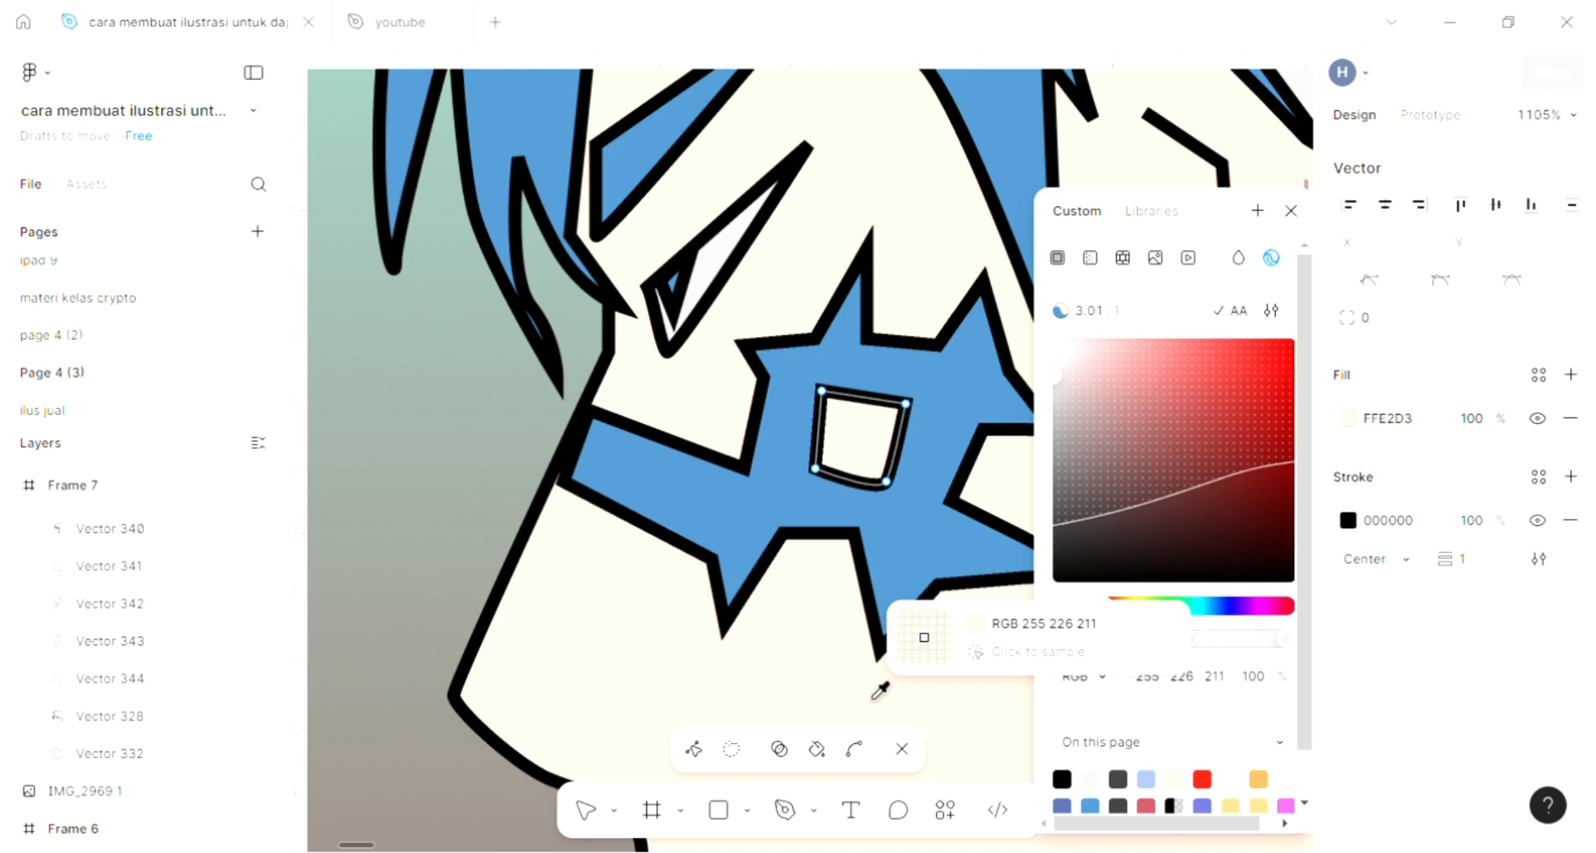
click(874, 697)
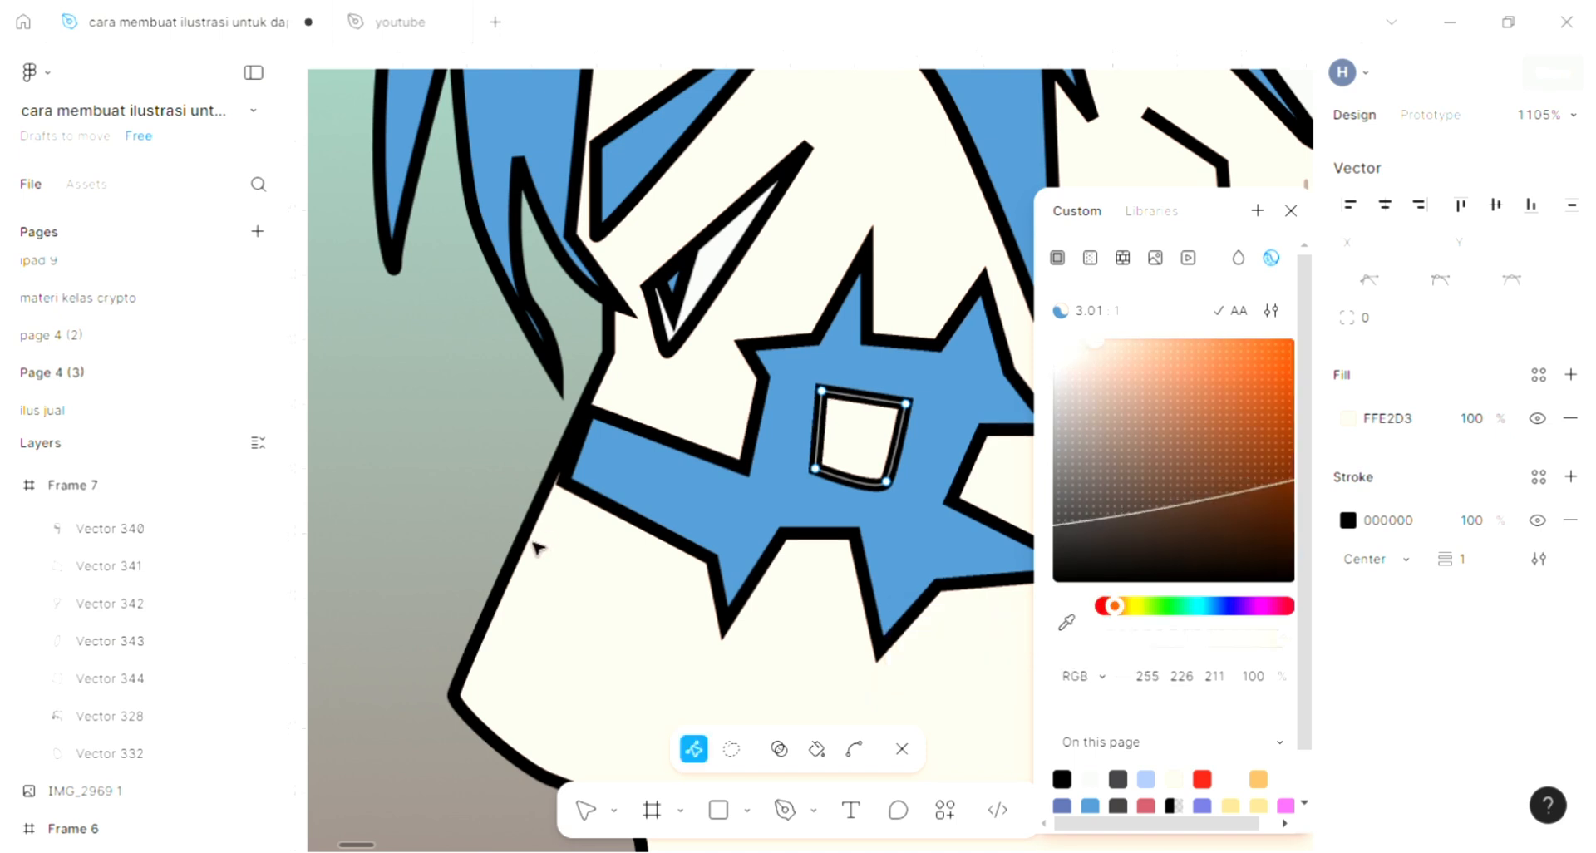
click(435, 499)
click(435, 499)
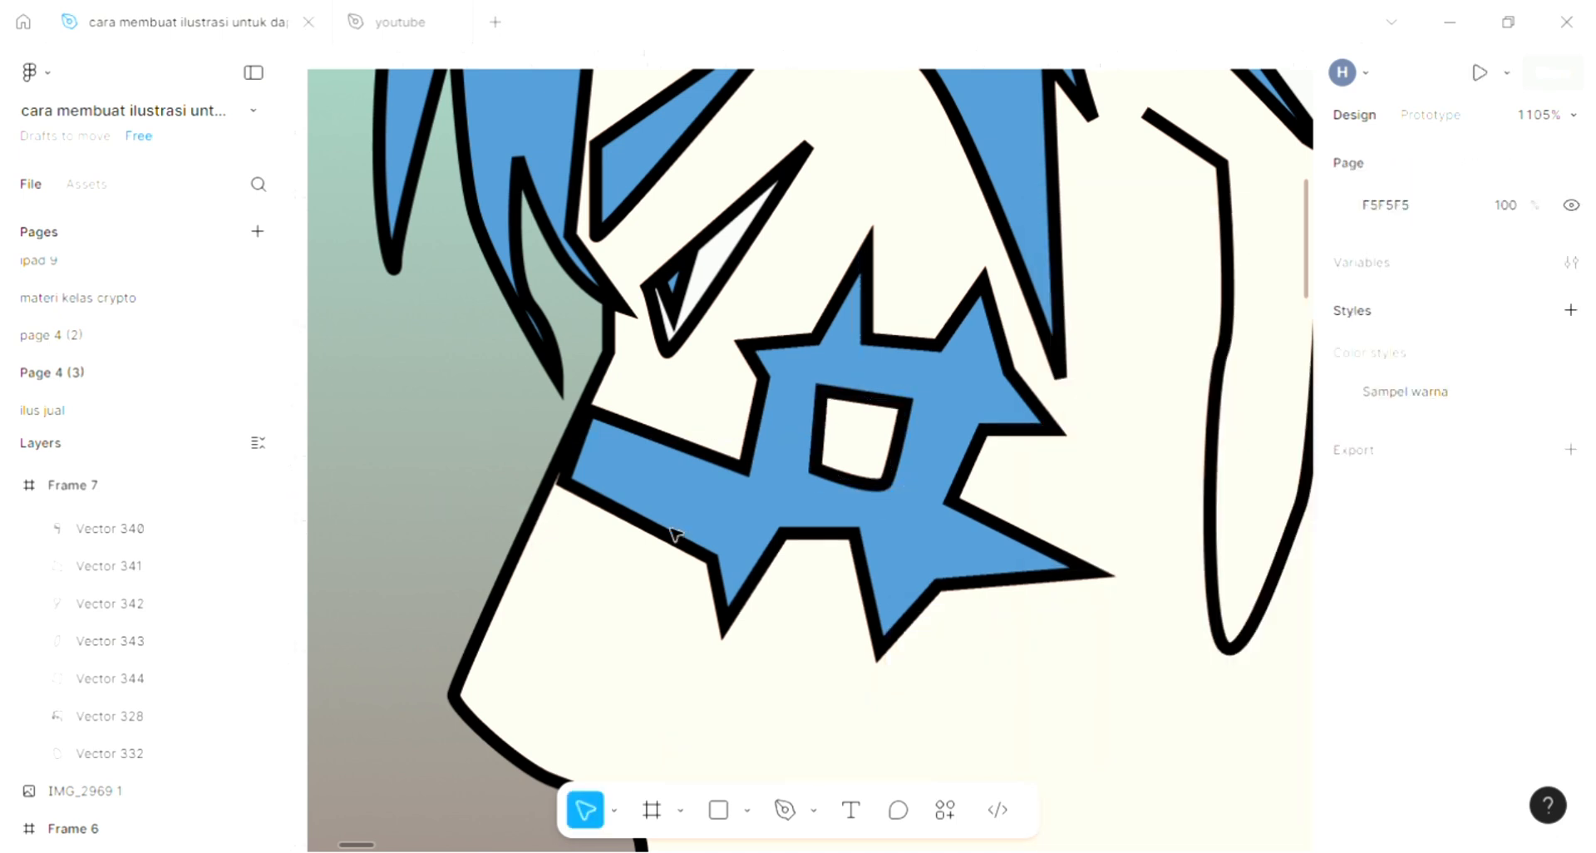
Fill the spiky-edged shape behind the large head's hair with dark grey 3E3D41 sampled from the crouching figure's trousers.
scroll(690, 542, right, 1)
scroll(690, 542, right, 1)
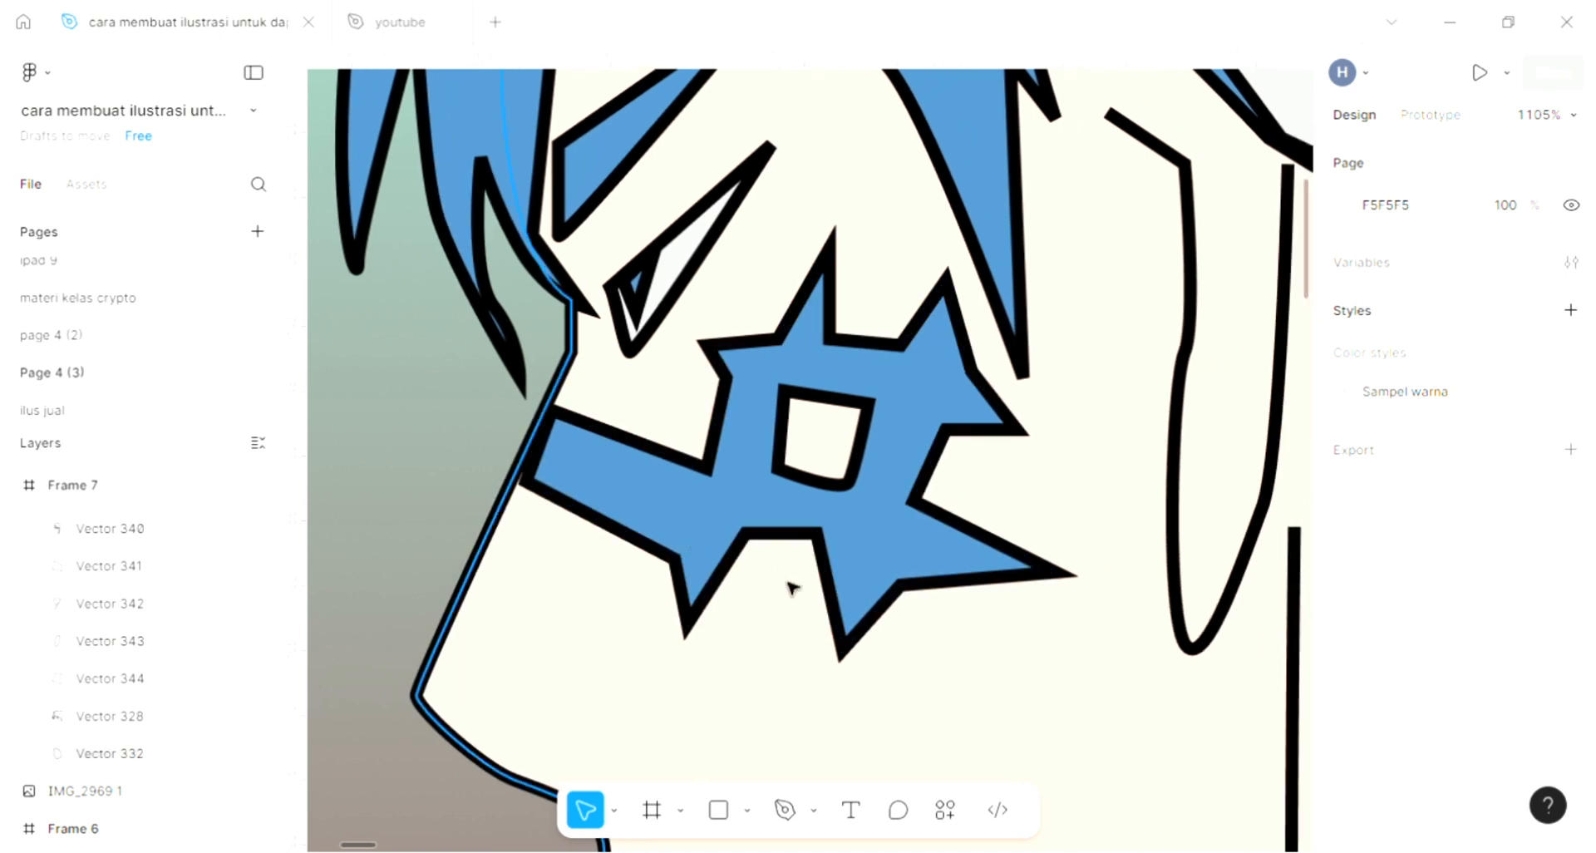
scroll(791, 588, down, 3)
scroll(791, 588, down, 5)
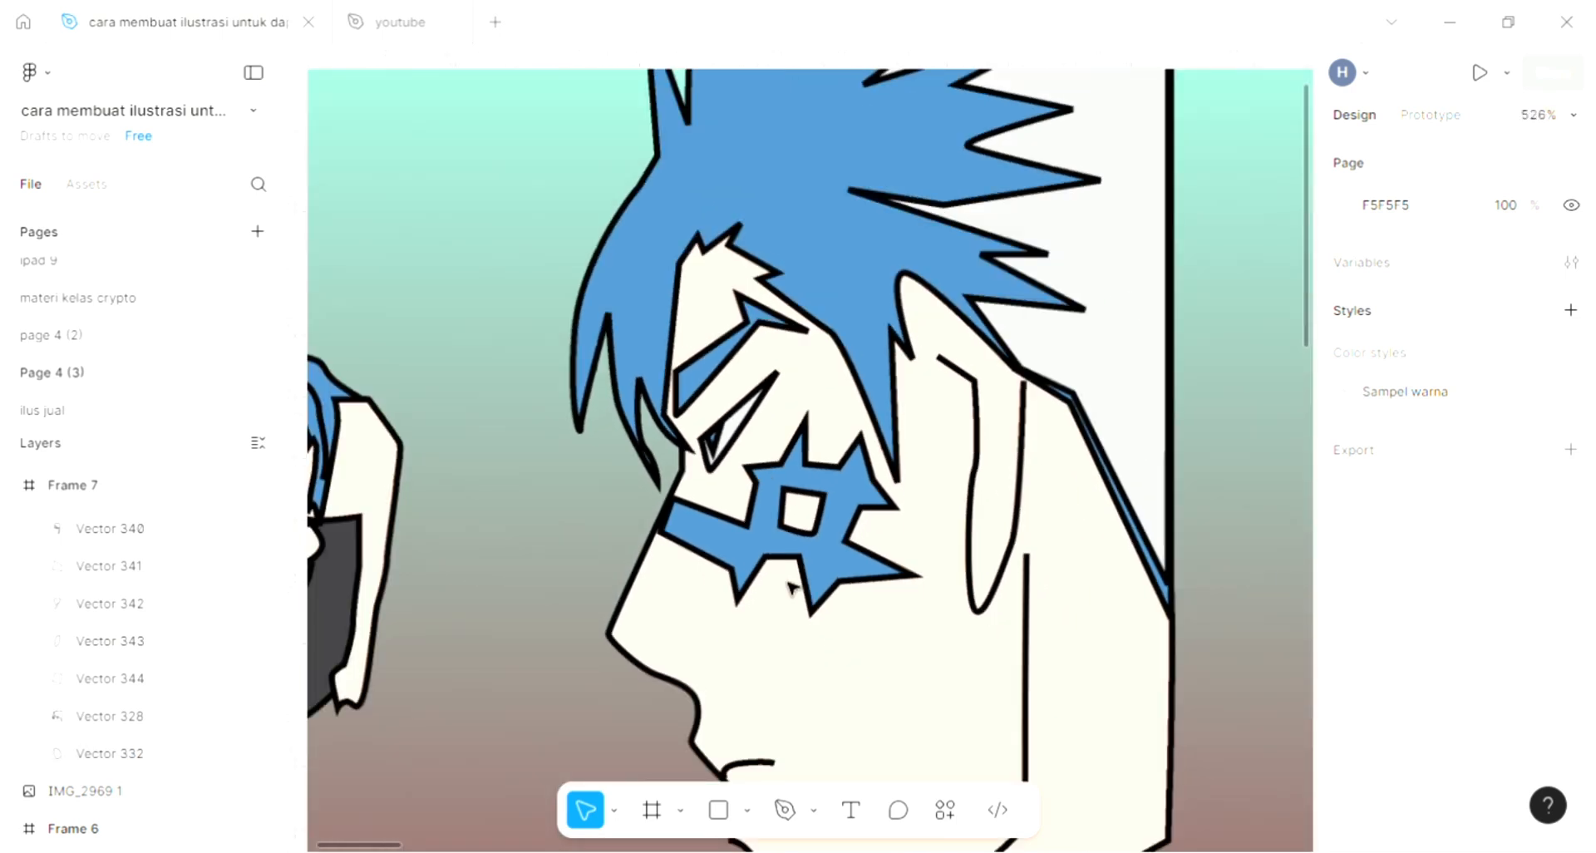
scroll(791, 588, up, 2)
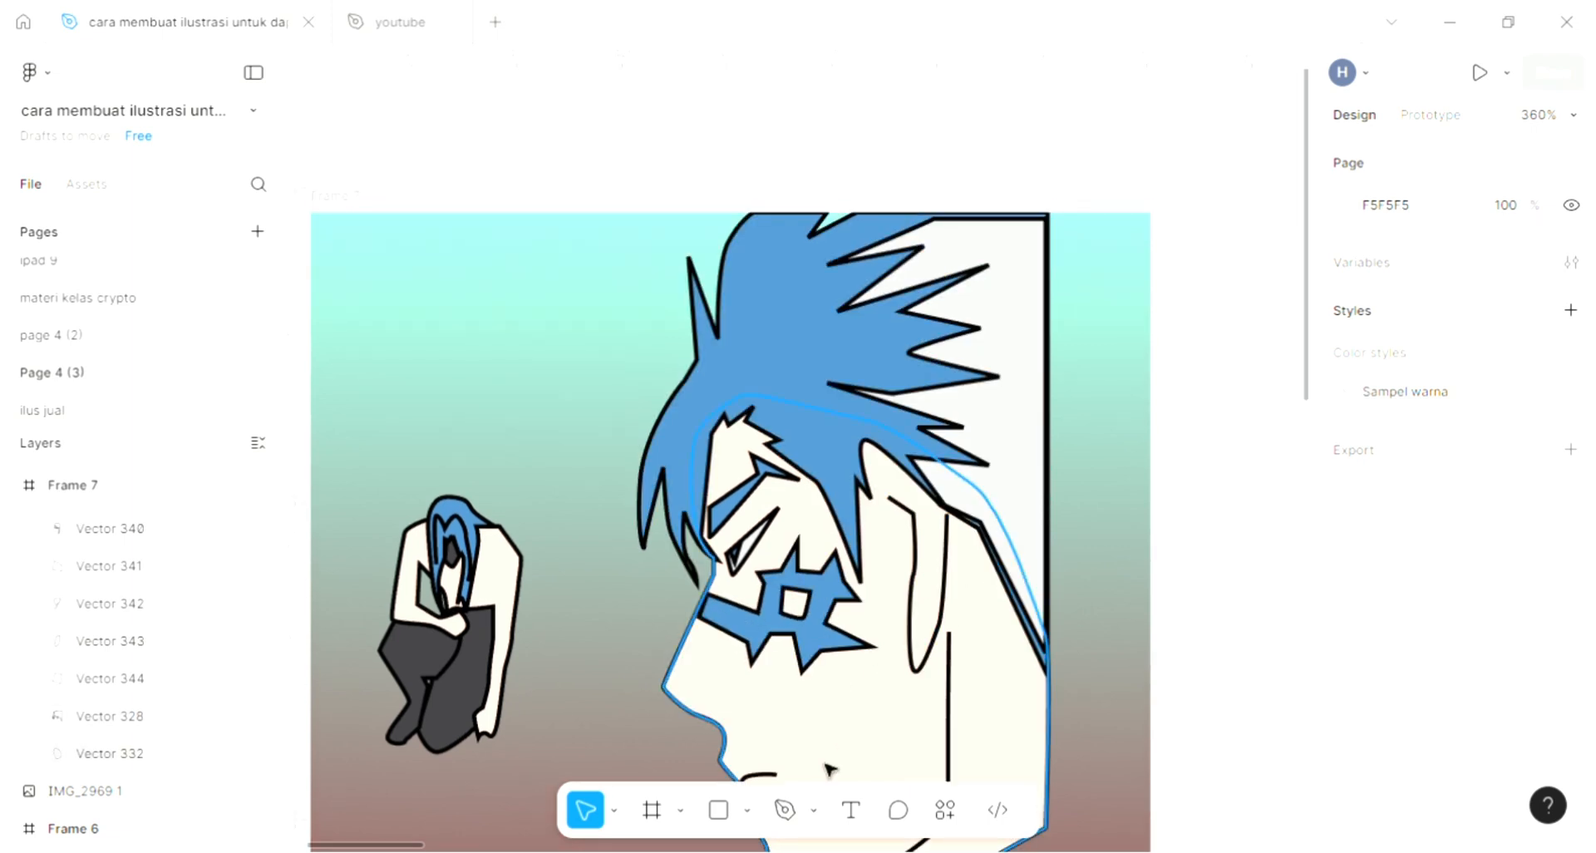
click(580, 615)
key(i)
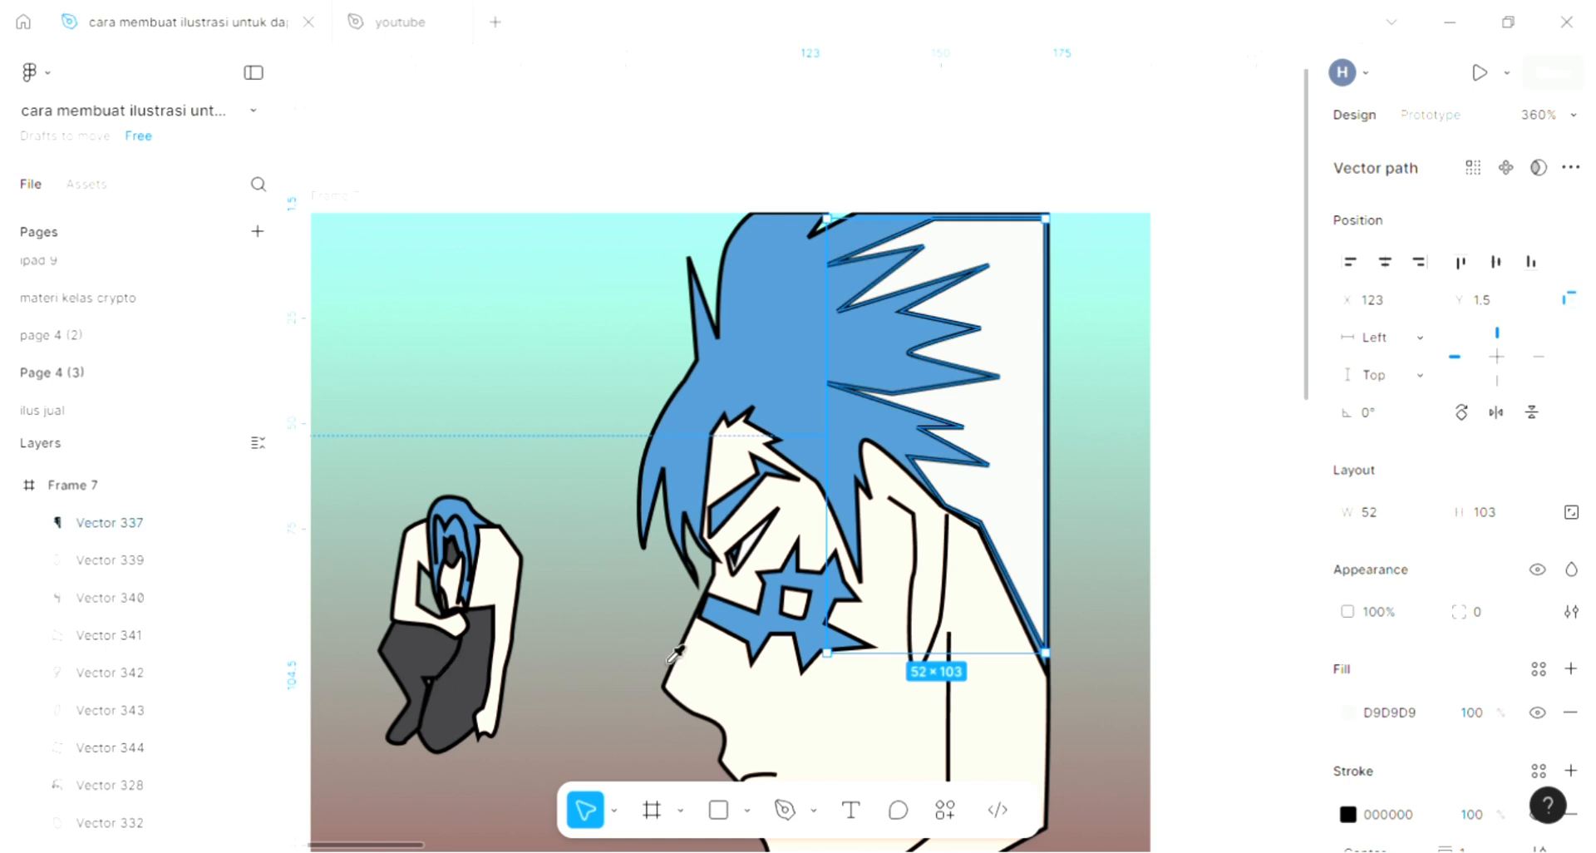
click(473, 702)
scroll(823, 569, right, 2)
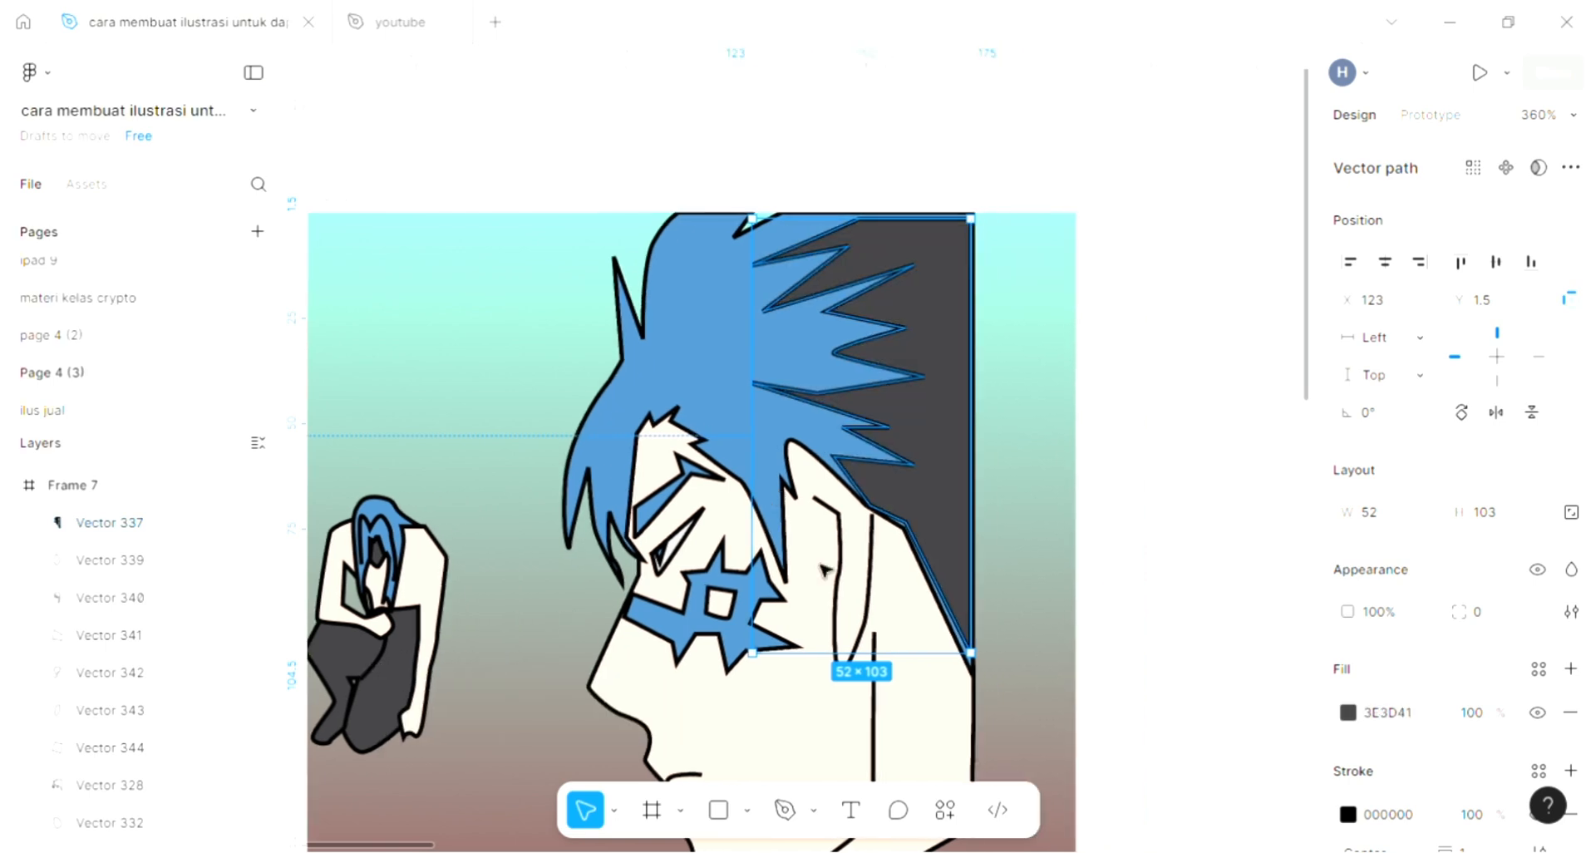
click(1120, 516)
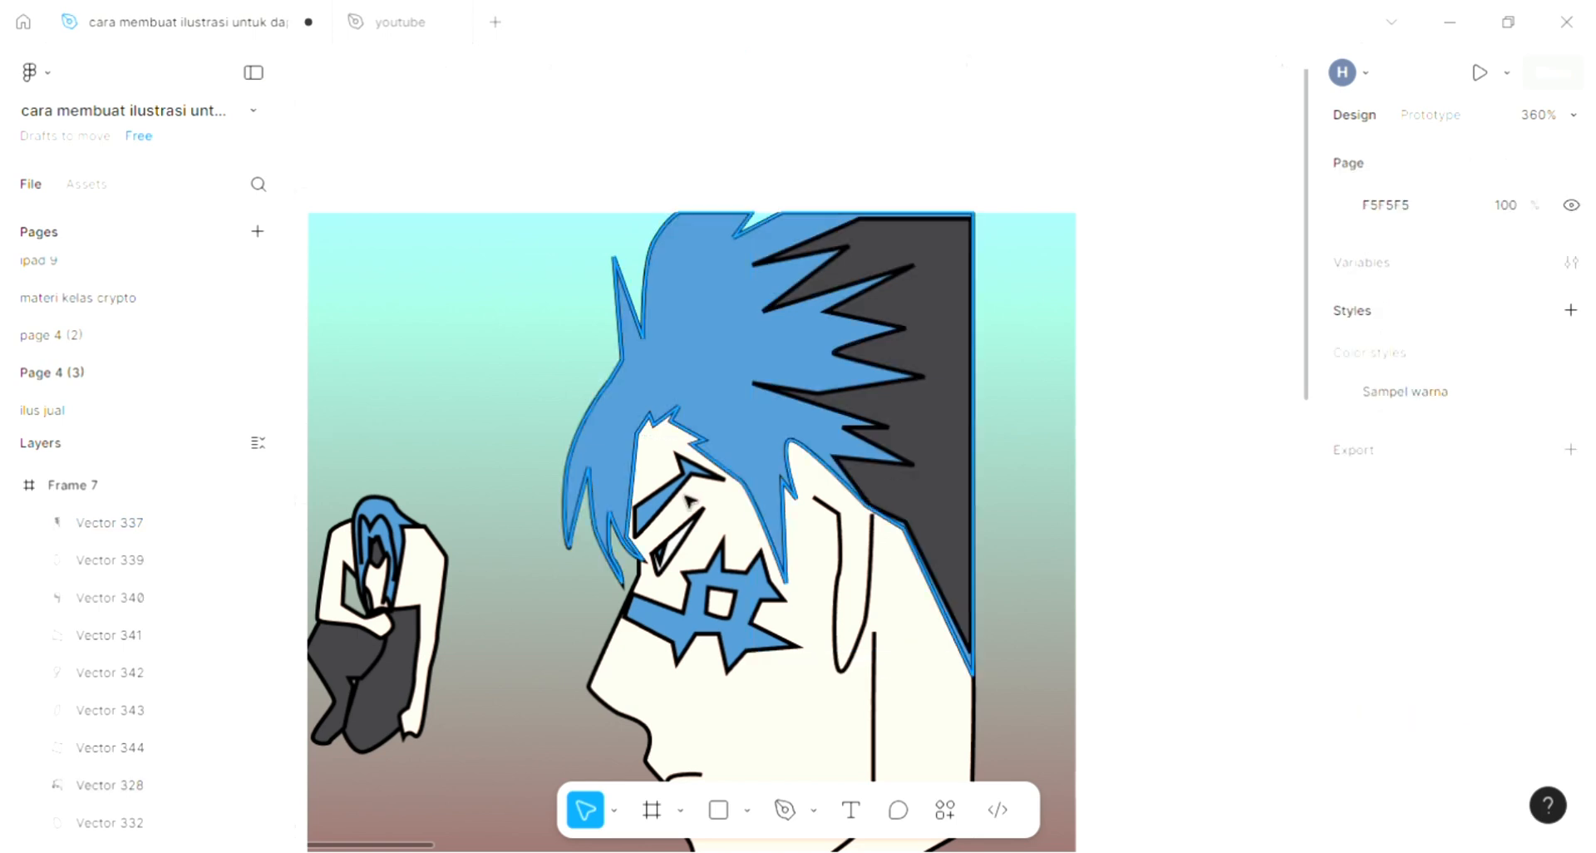
Draw an open zigzag strand line about 55.5 × 52 inside the large head's blue hair with the Pen tool, following its spikes.
scroll(687, 499, up, 2)
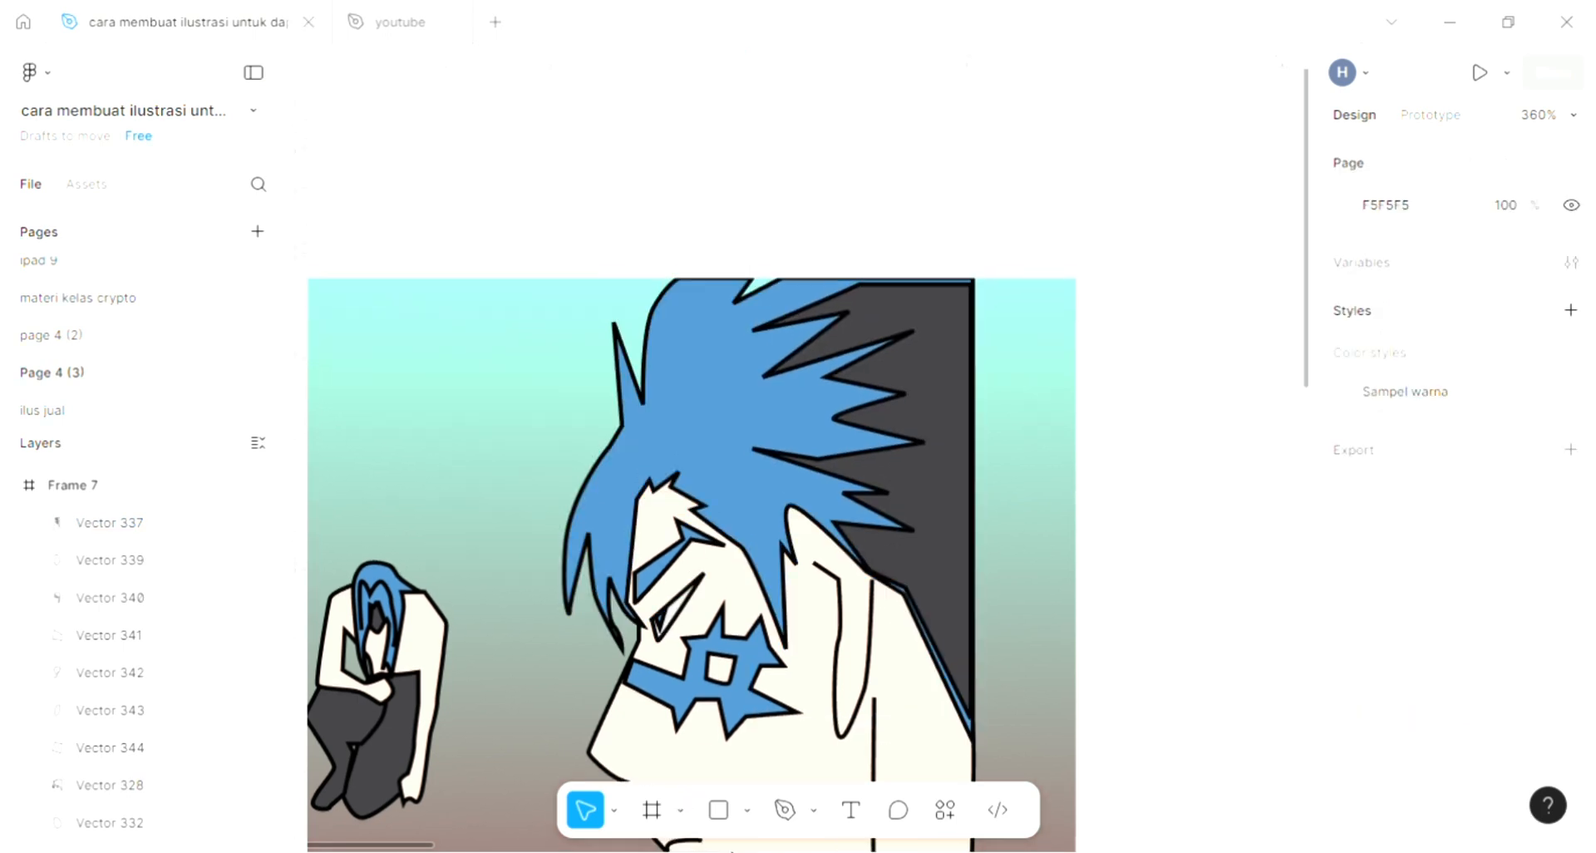
key(p)
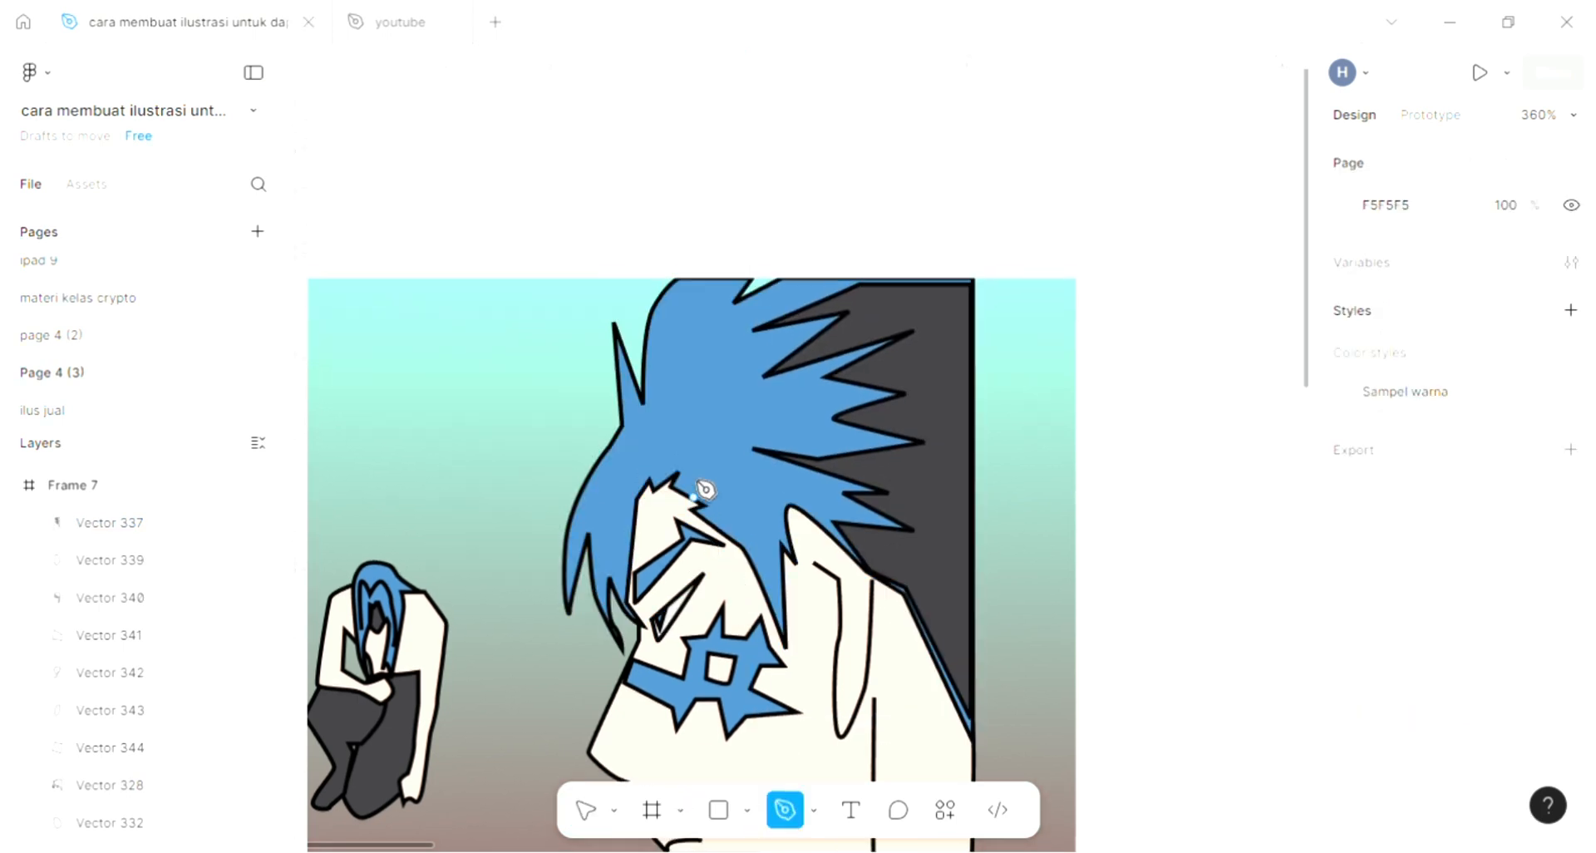
scroll(712, 442, up, 2)
scroll(592, 507, up, 2)
scroll(581, 499, up, 2)
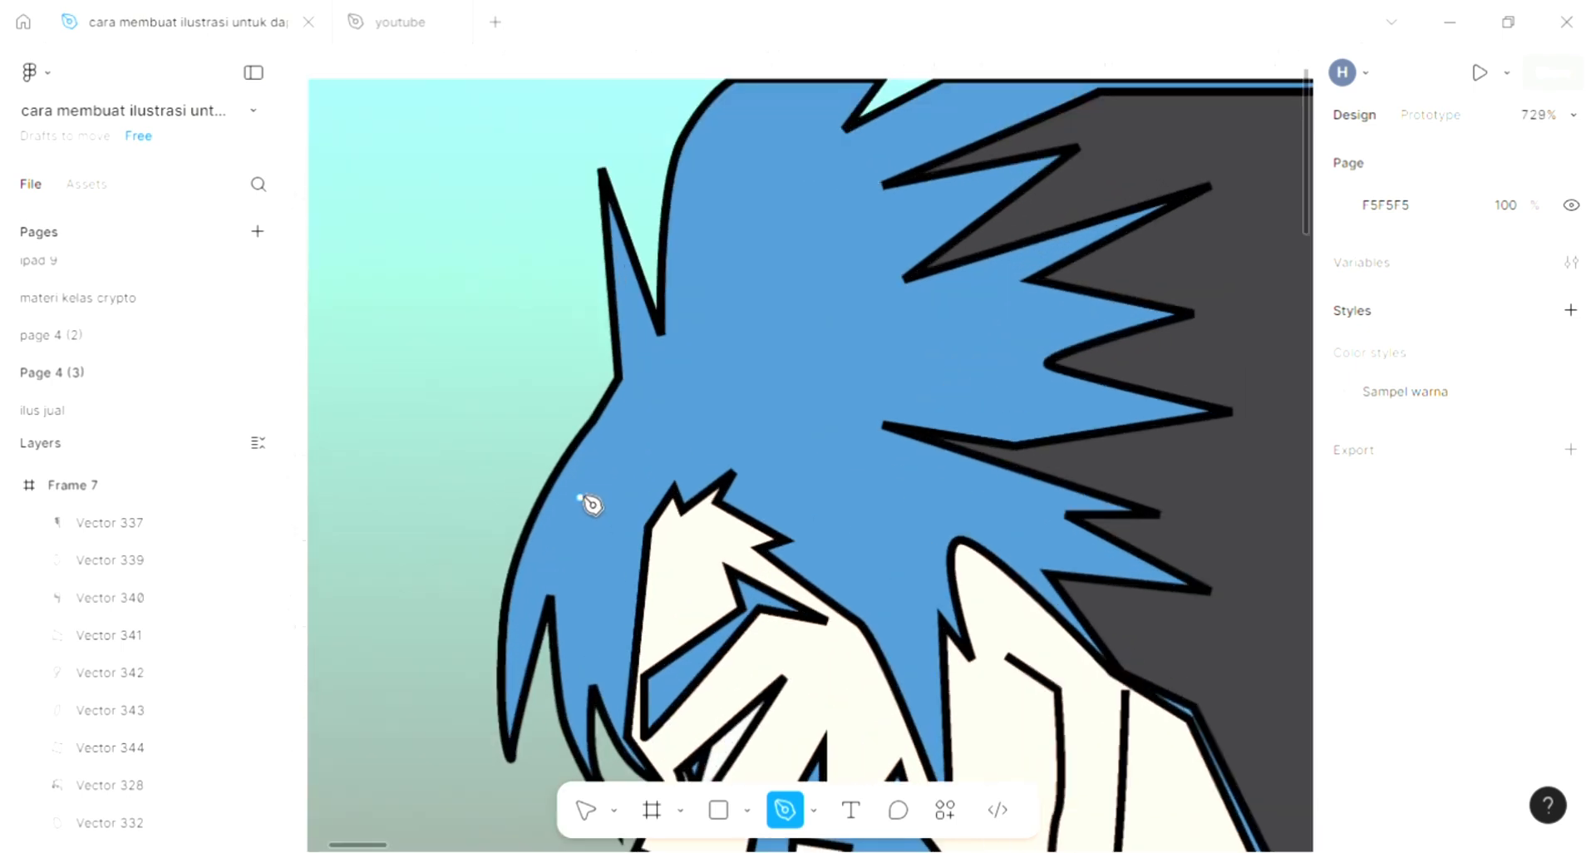
scroll(634, 491, up, 1)
scroll(630, 497, down, 2)
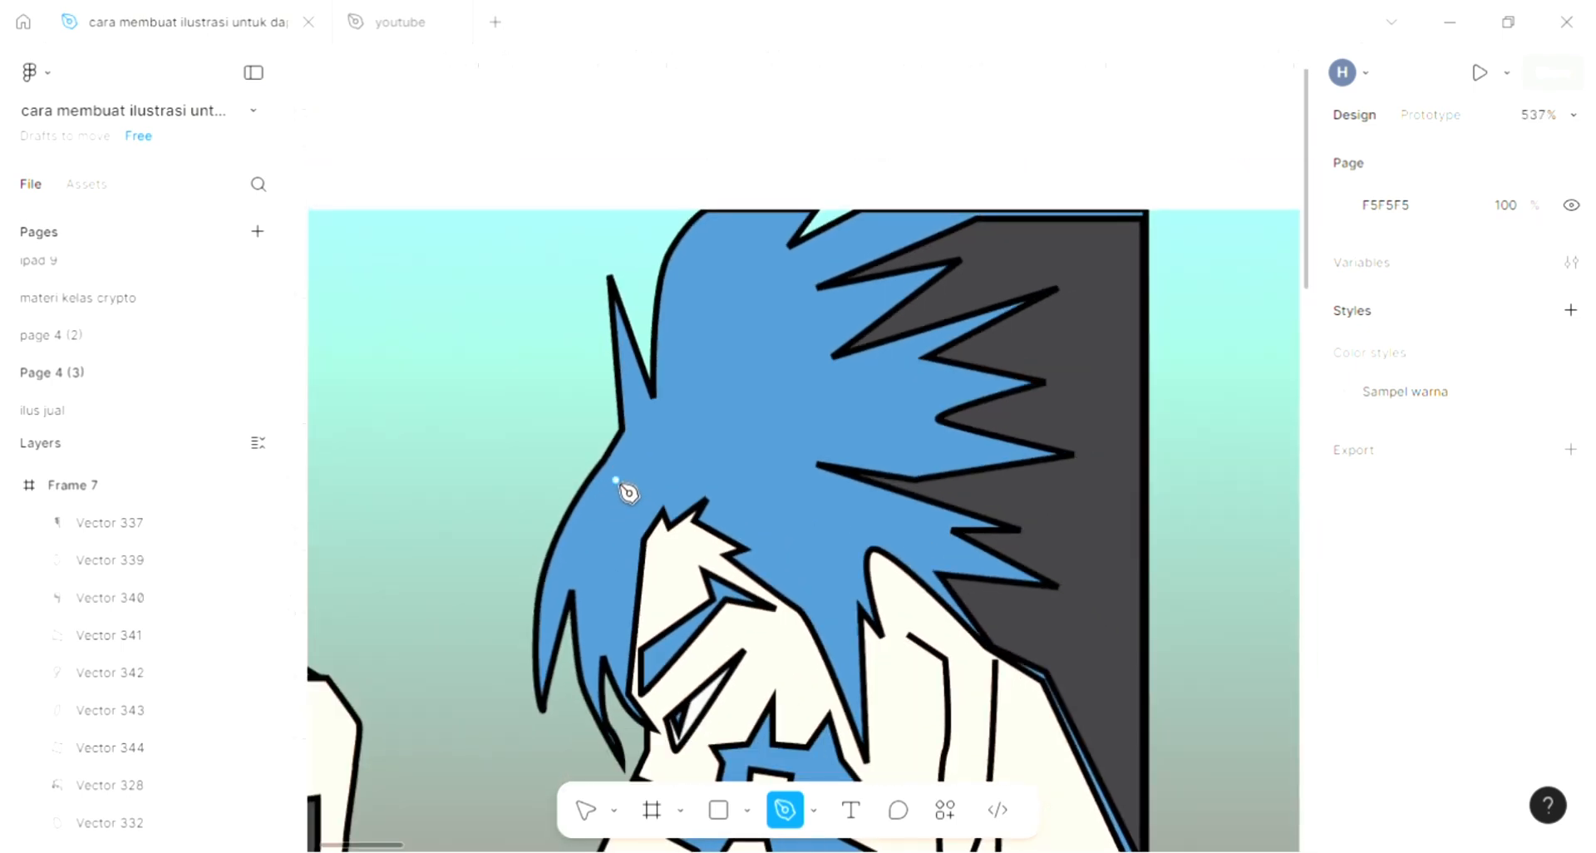
click(557, 559)
click(588, 536)
click(588, 577)
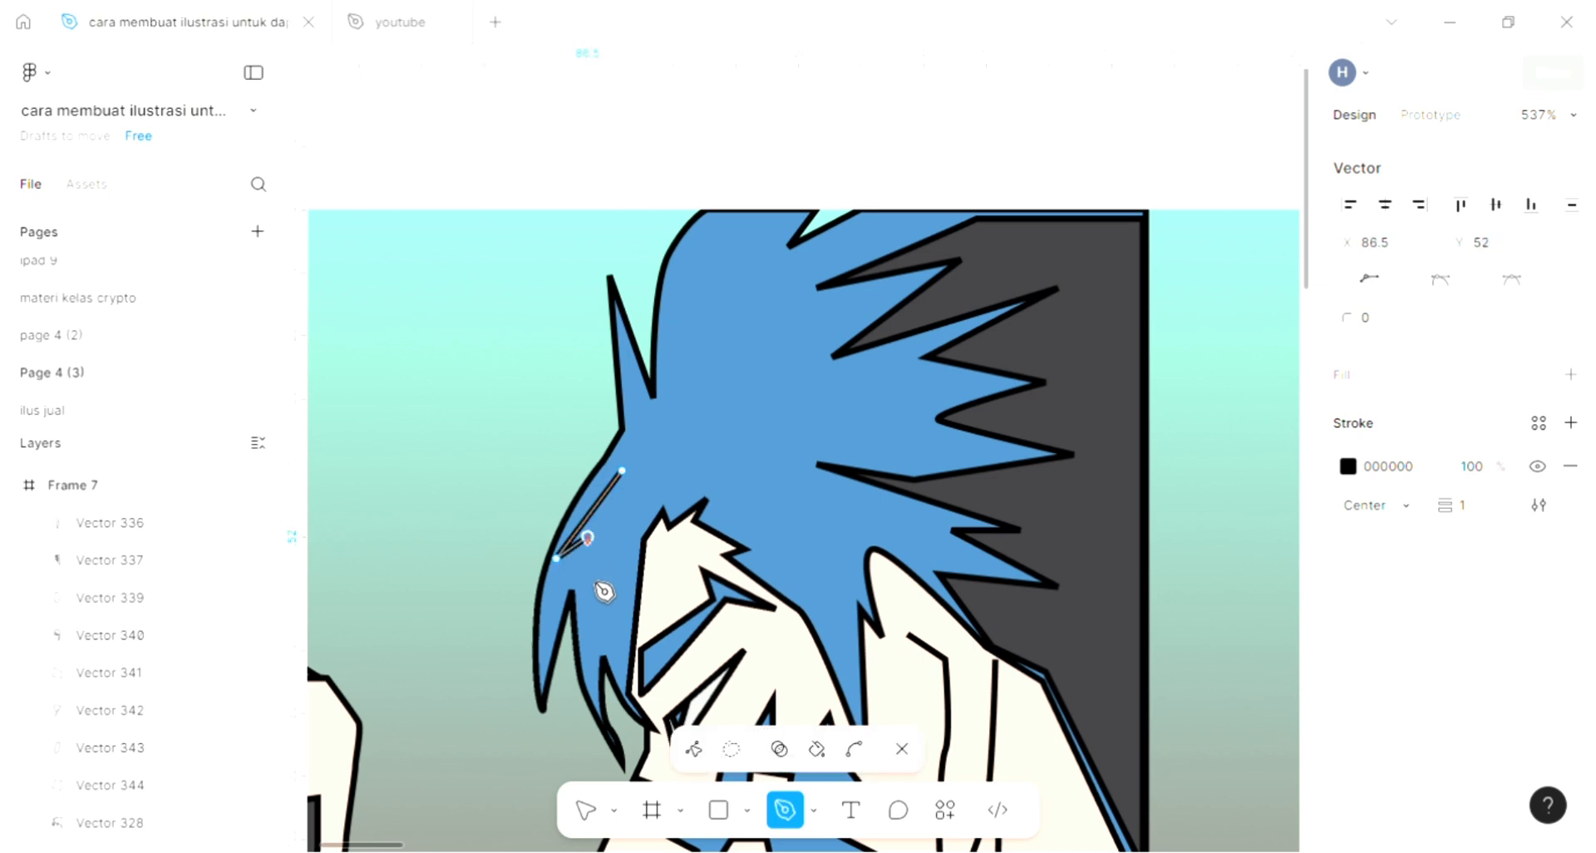
click(621, 472)
click(666, 460)
click(694, 486)
click(723, 476)
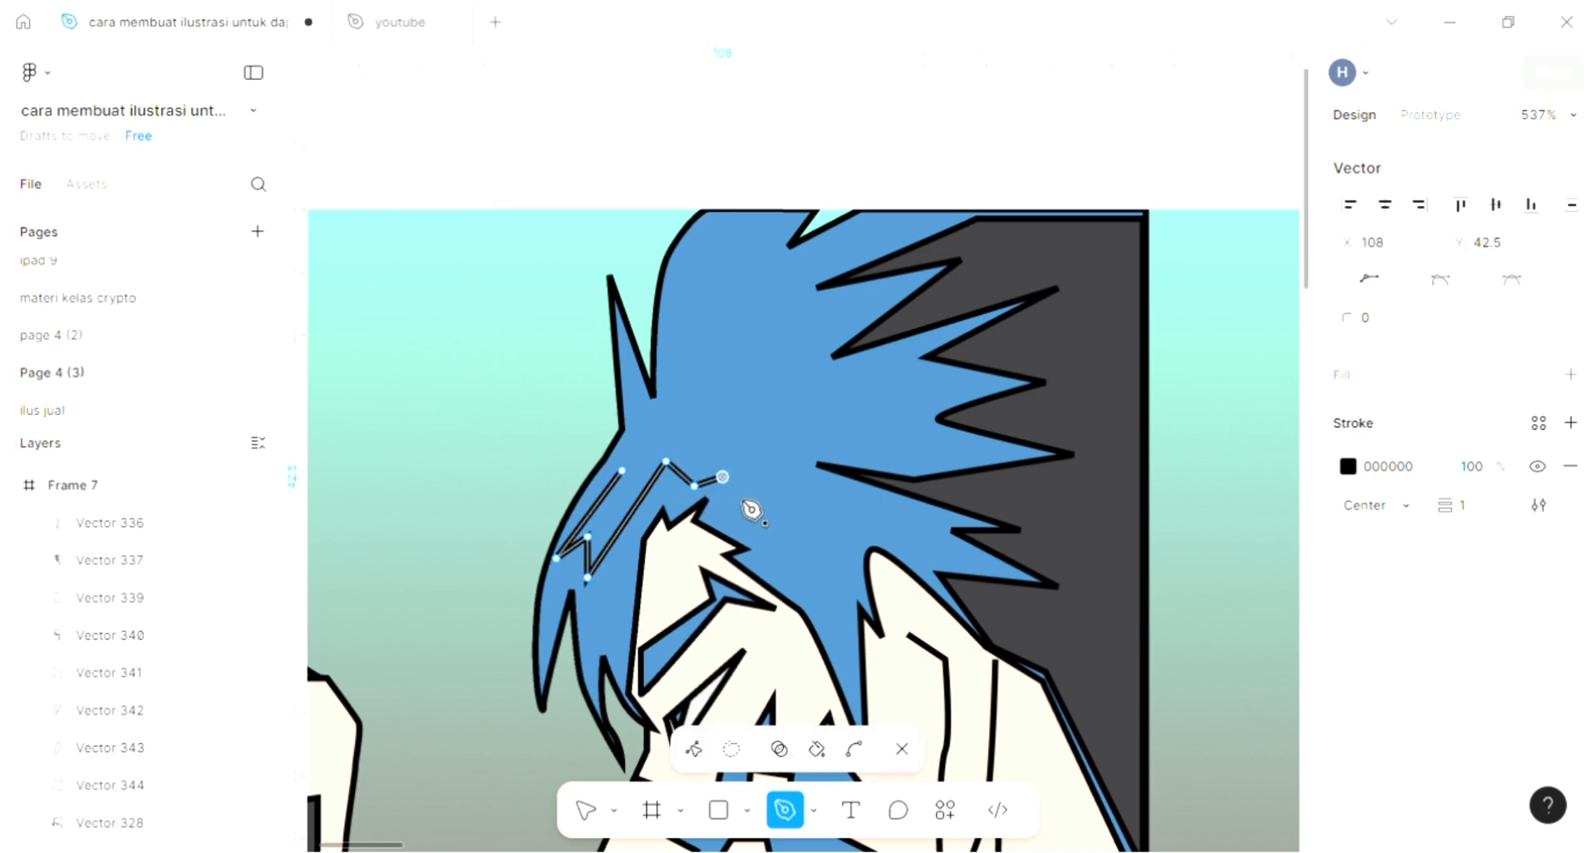
click(788, 549)
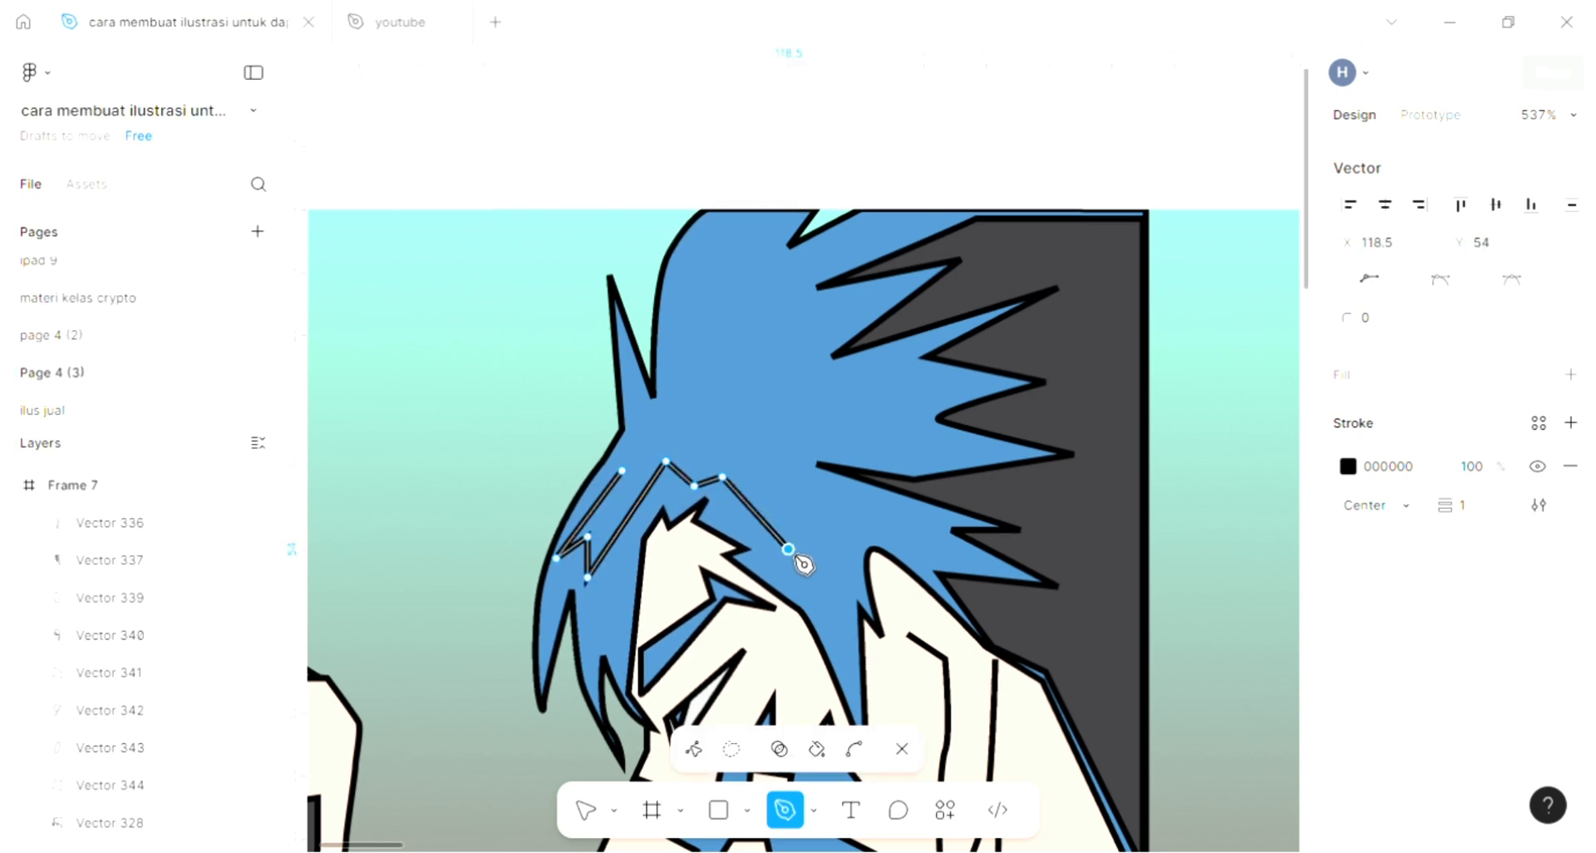
click(794, 495)
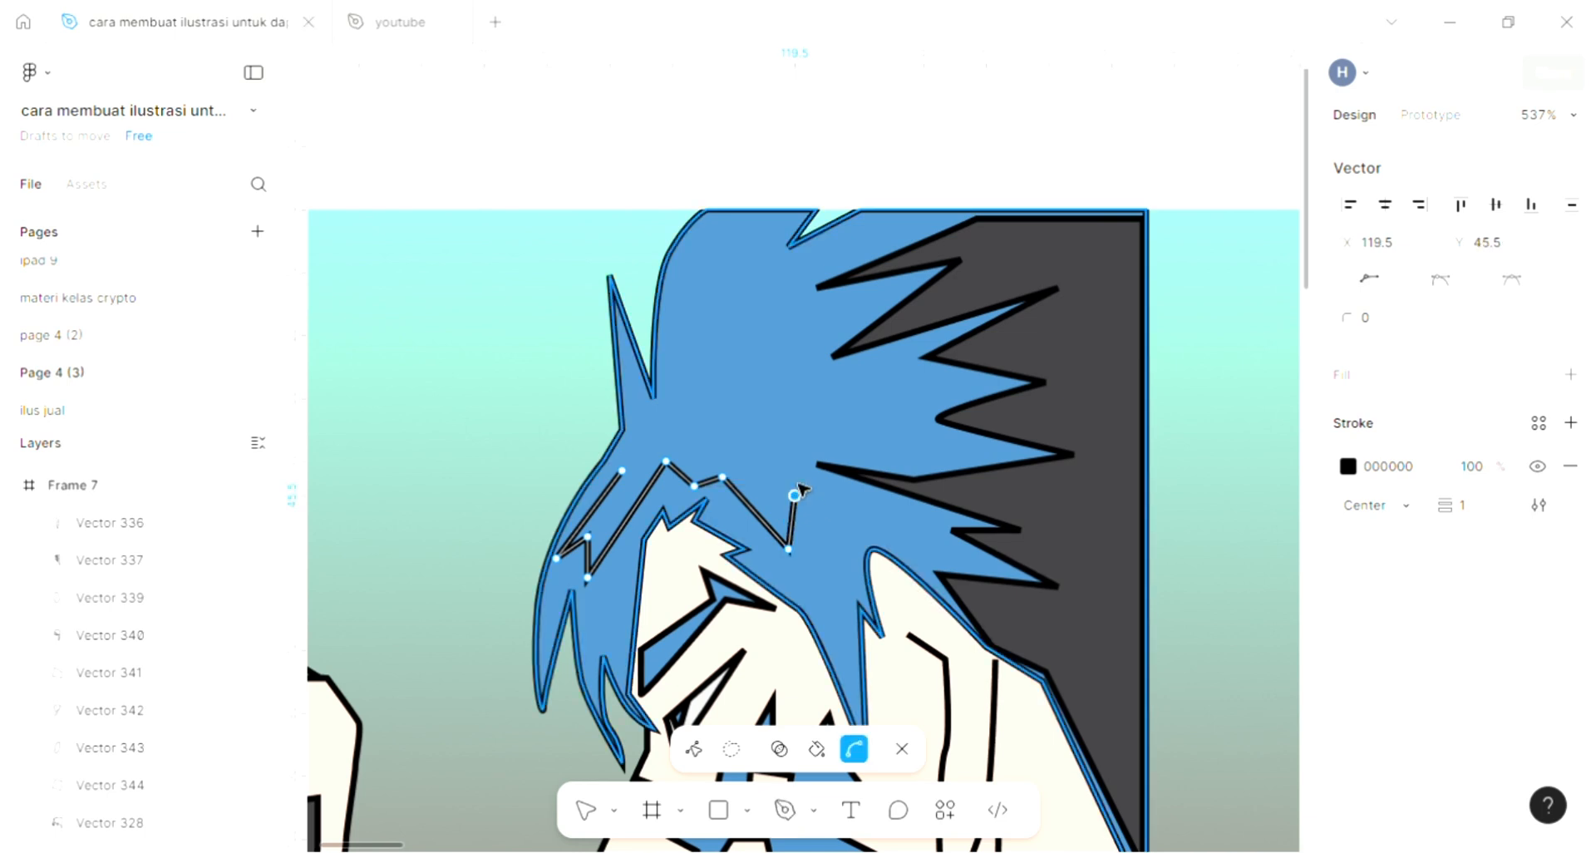
key(ctrl+z)
click(772, 435)
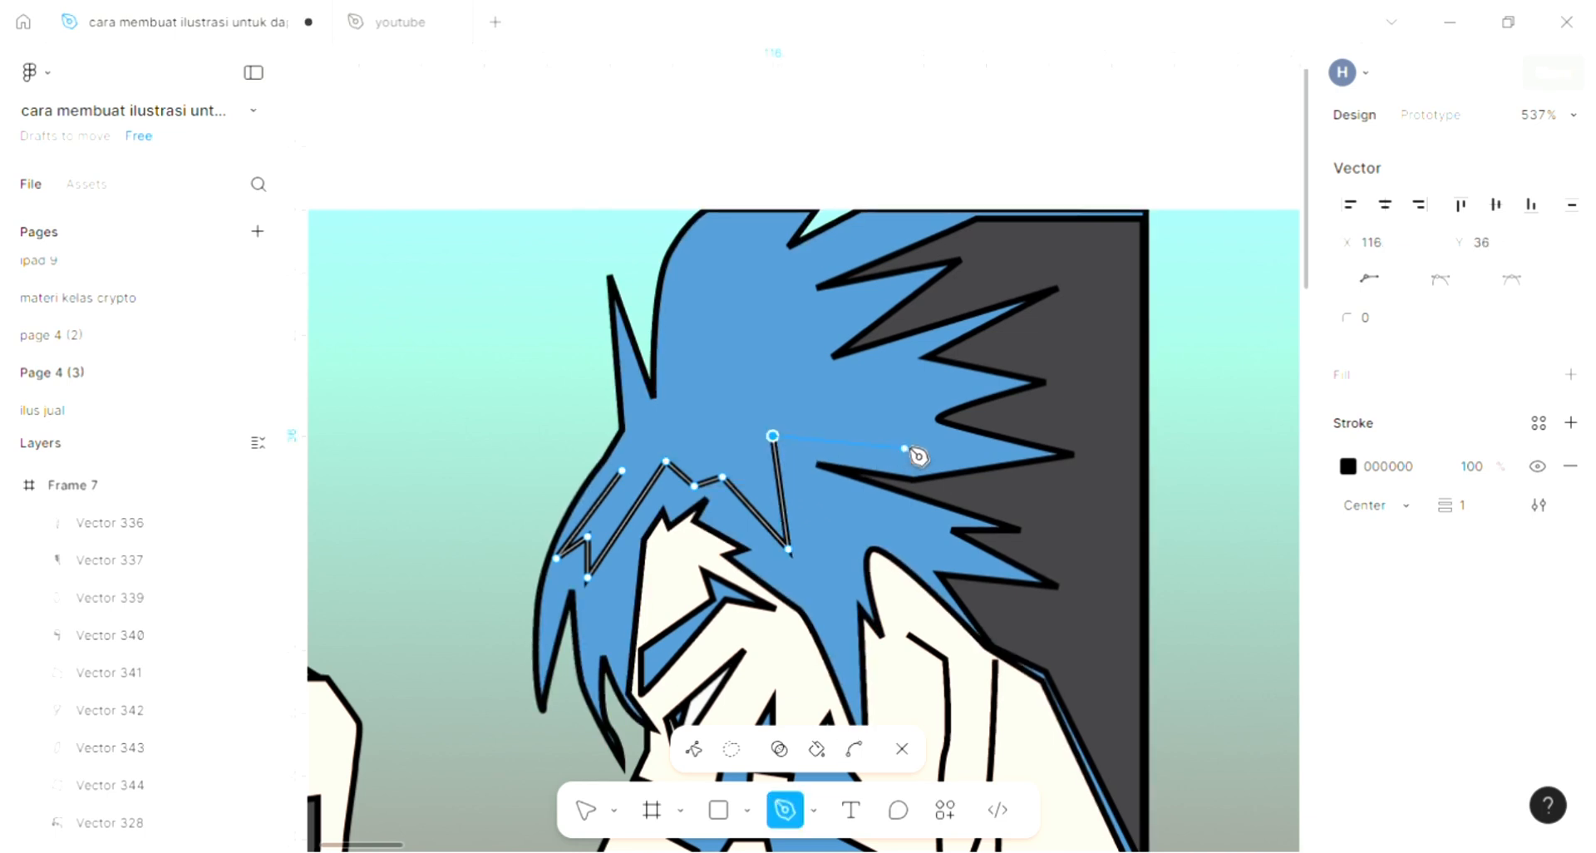
click(904, 442)
click(753, 388)
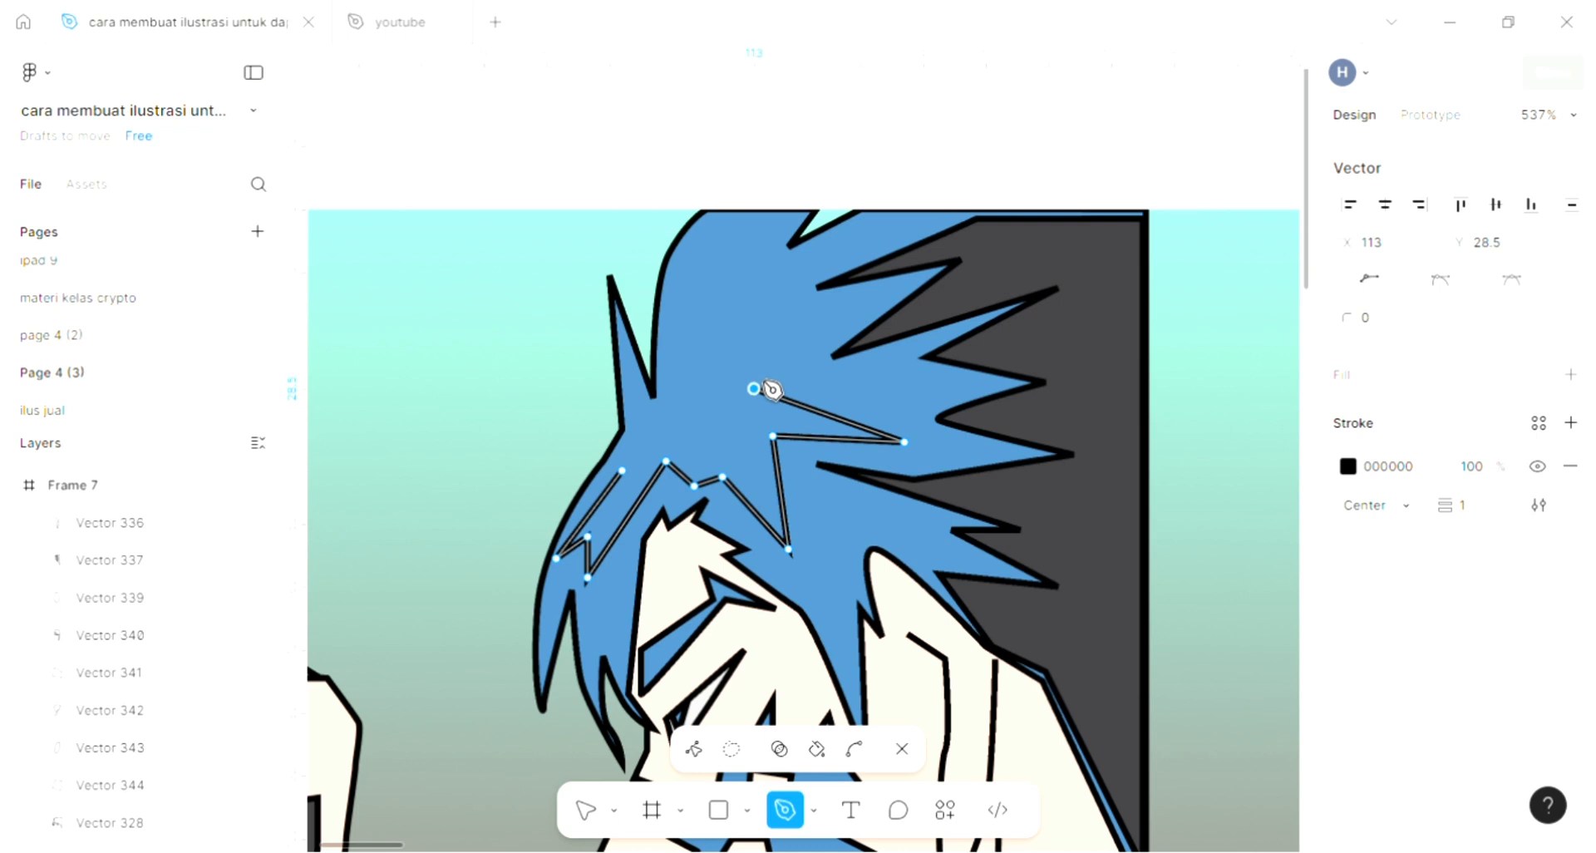
click(823, 313)
click(754, 320)
click(754, 249)
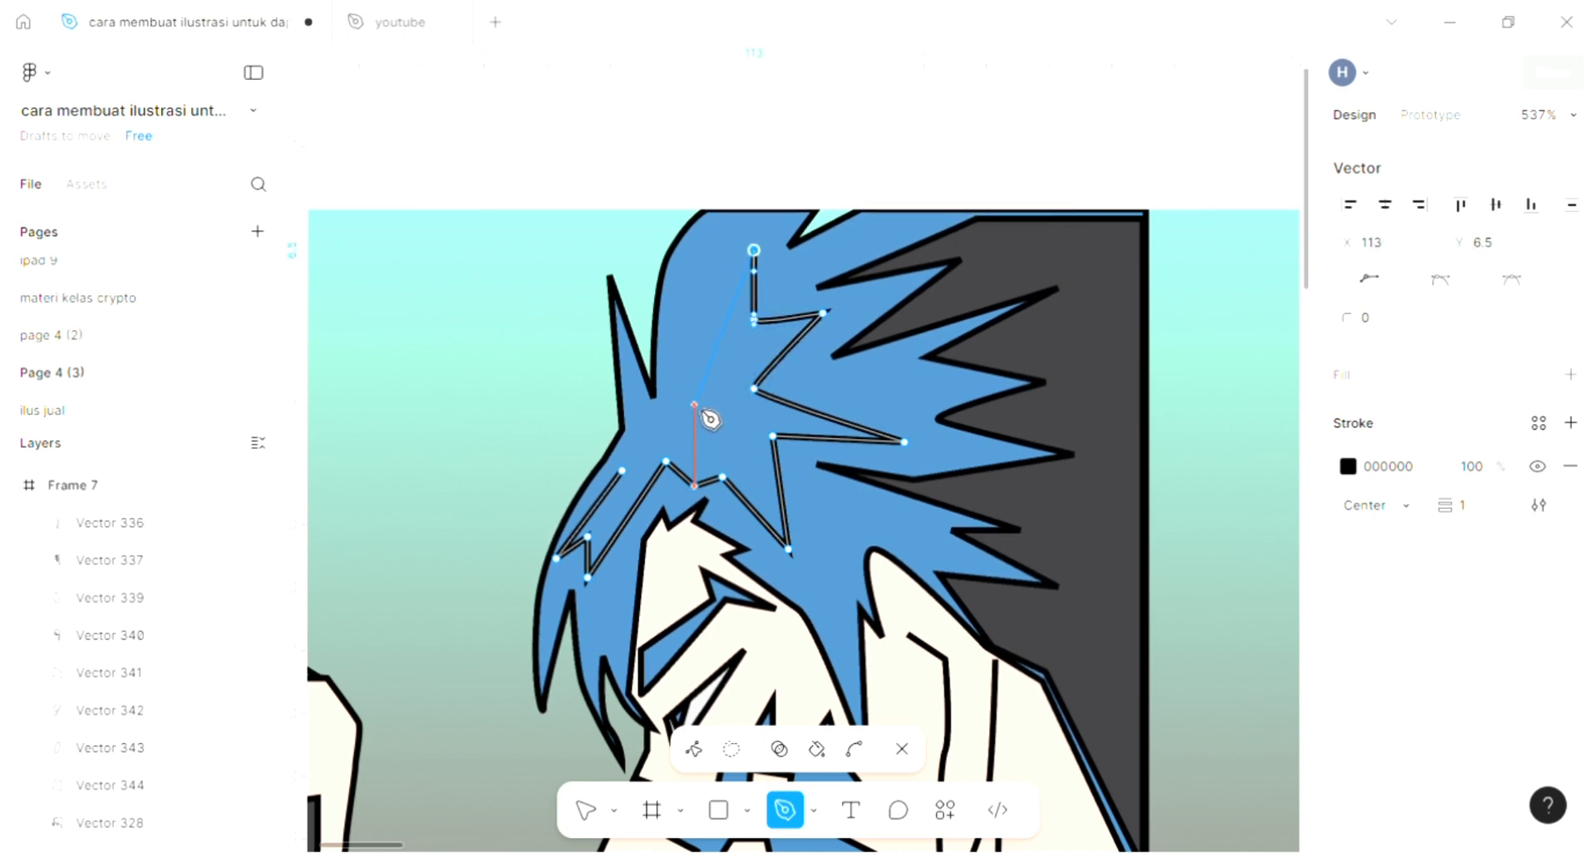
drag(712, 394, 712, 288)
click(714, 260)
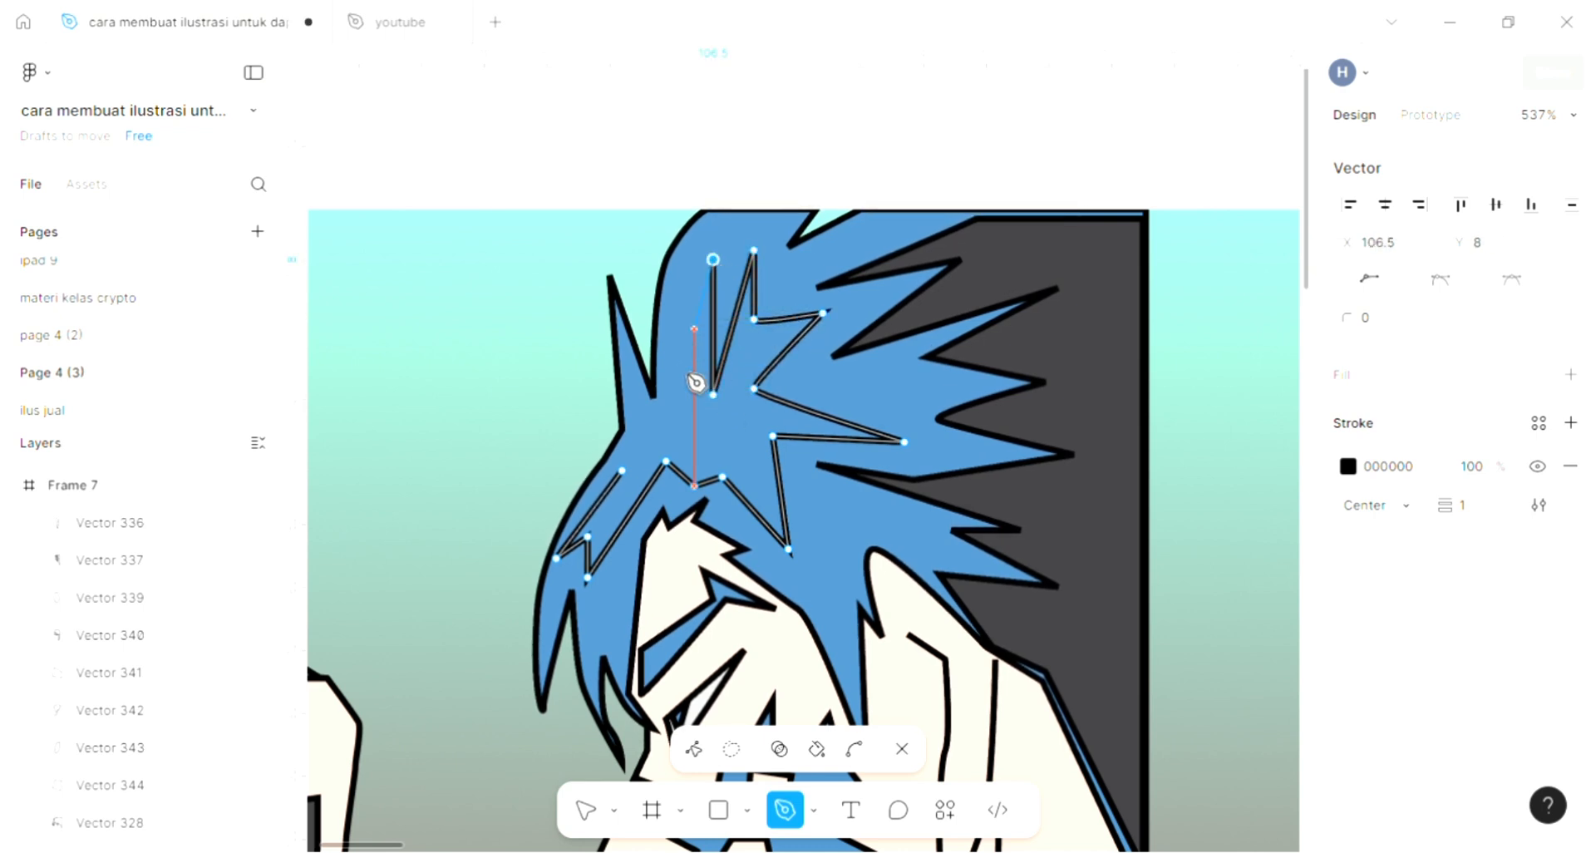
click(672, 413)
click(630, 388)
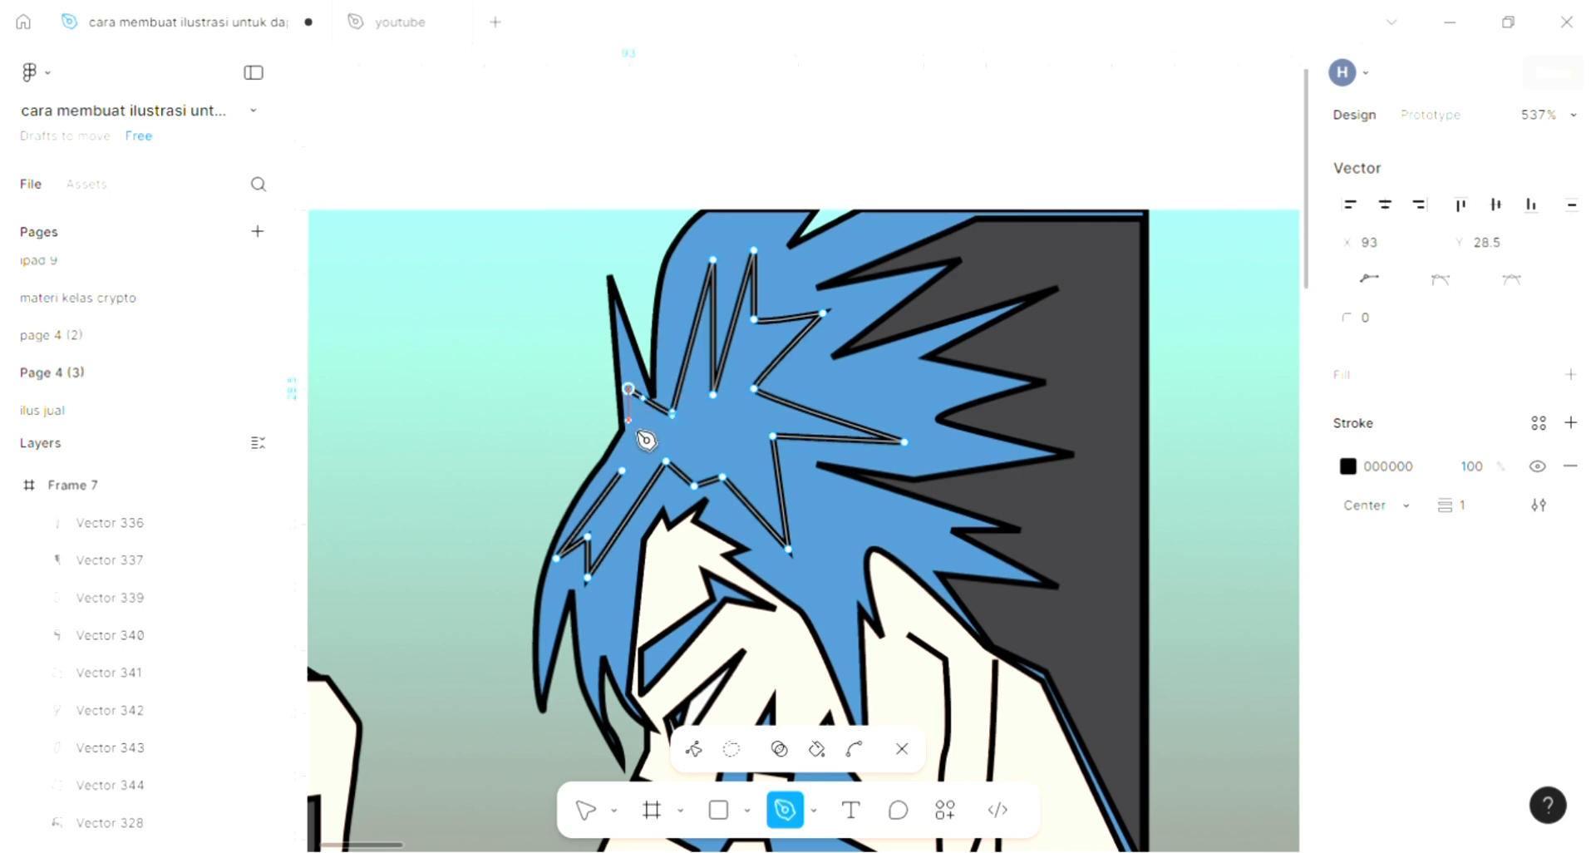
click(638, 443)
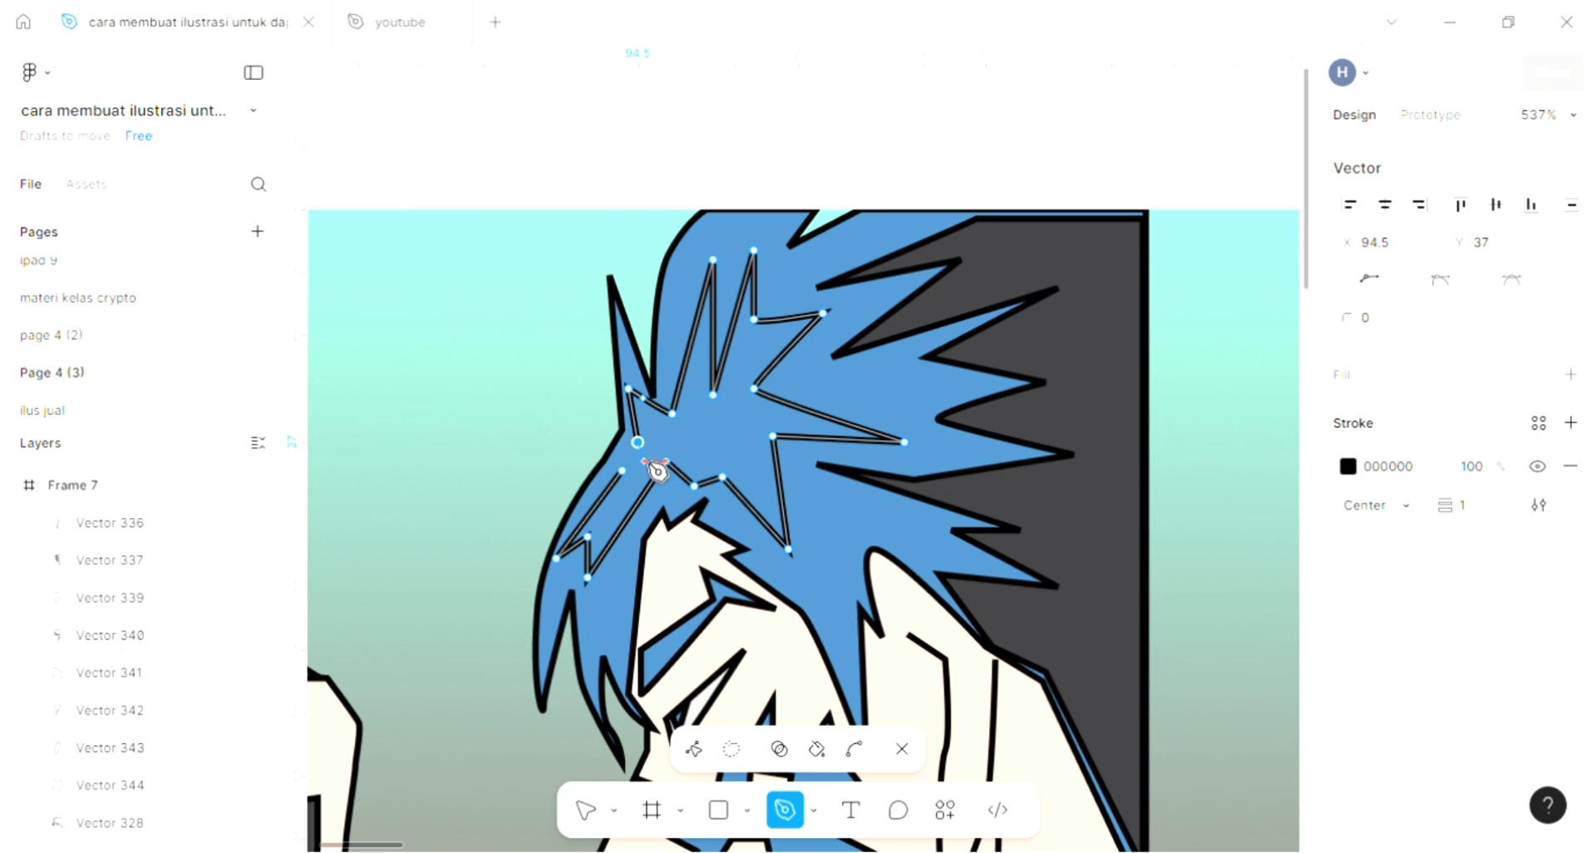
click(654, 464)
key(Escape)
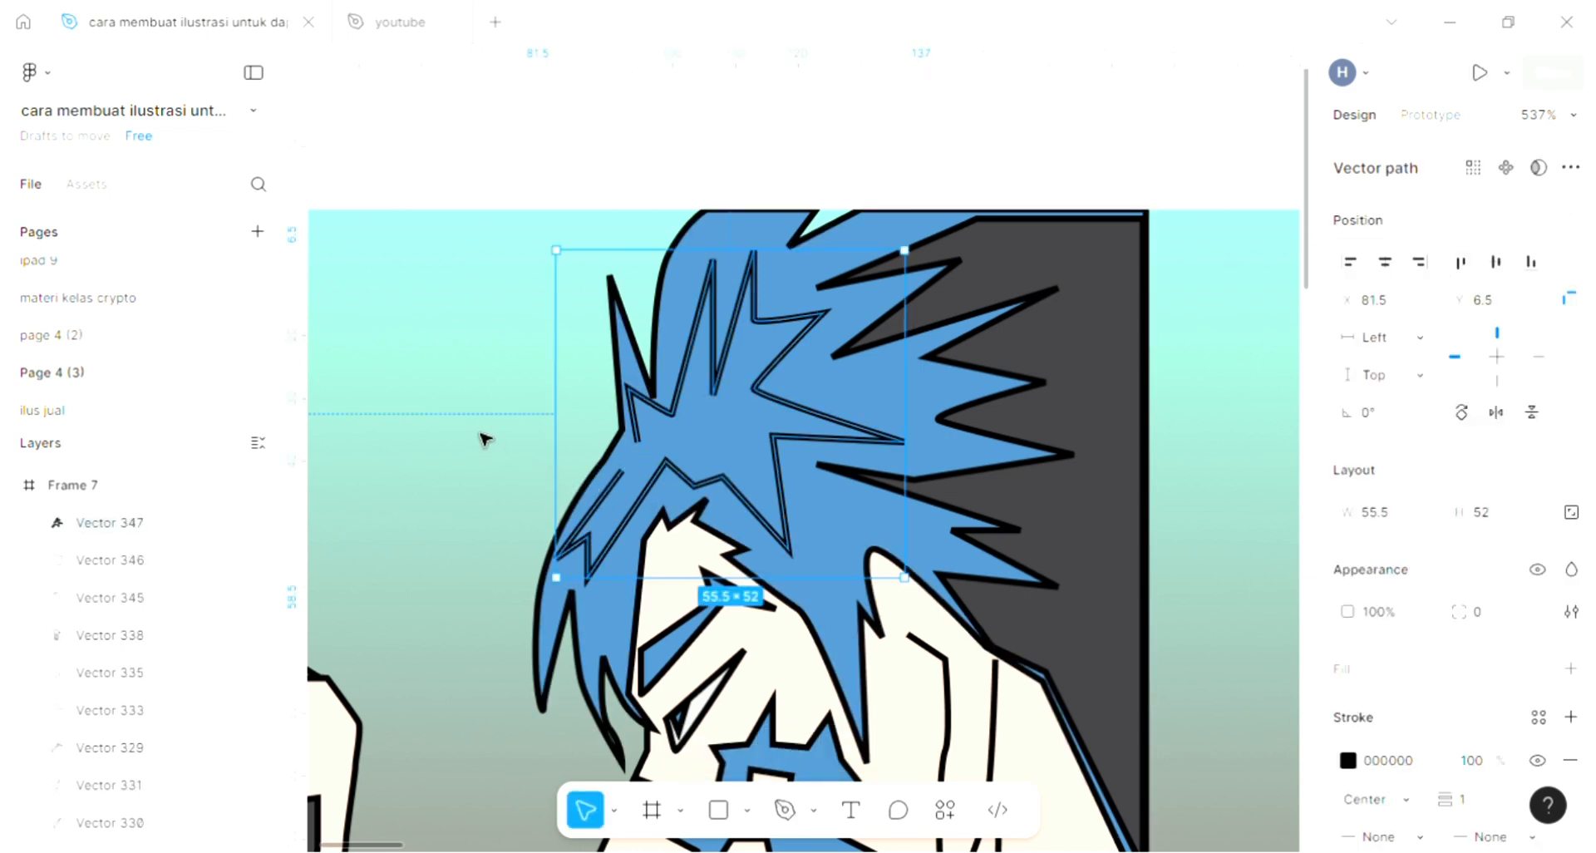
click(481, 435)
Draw a closed triangle about 36 × 21.5 below the back edge of the large head's neck with the Pen tool.
scroll(615, 522, down, 5)
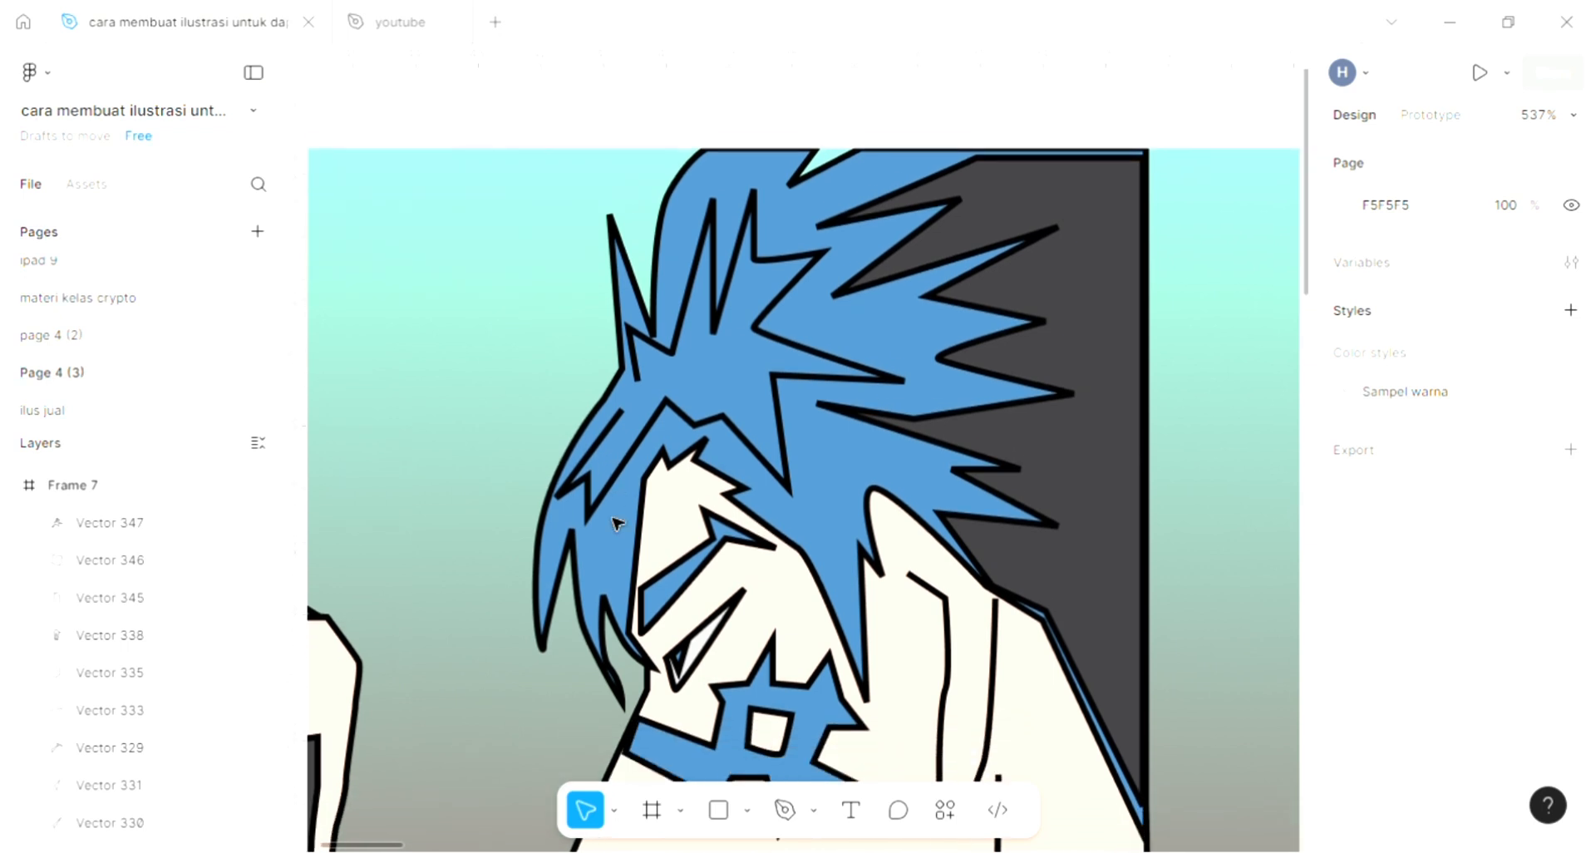
scroll(615, 522, down, 5)
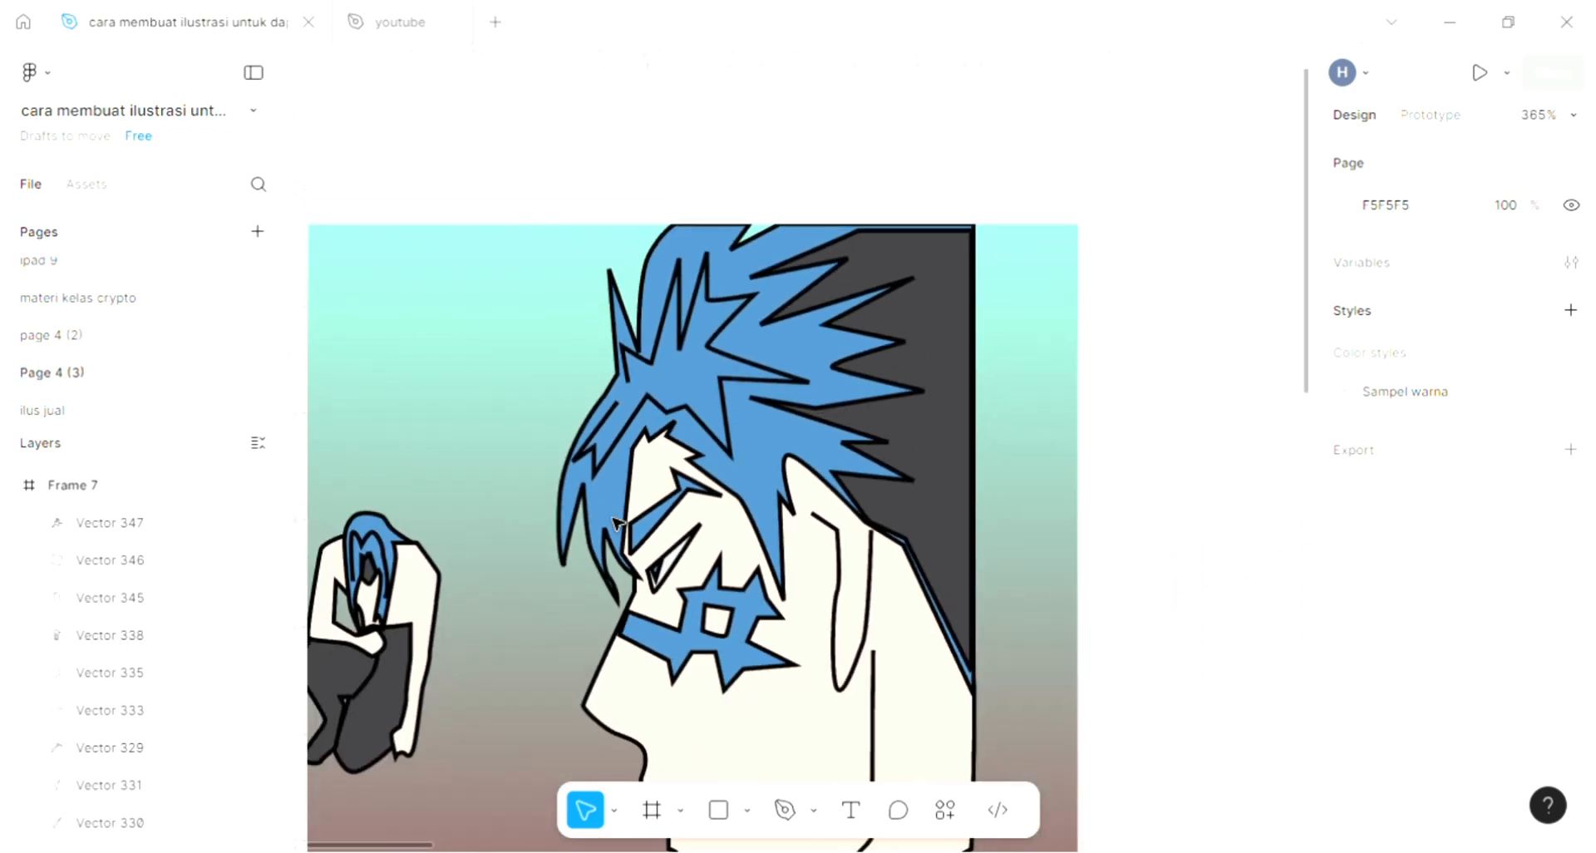
scroll(615, 522, left, 5)
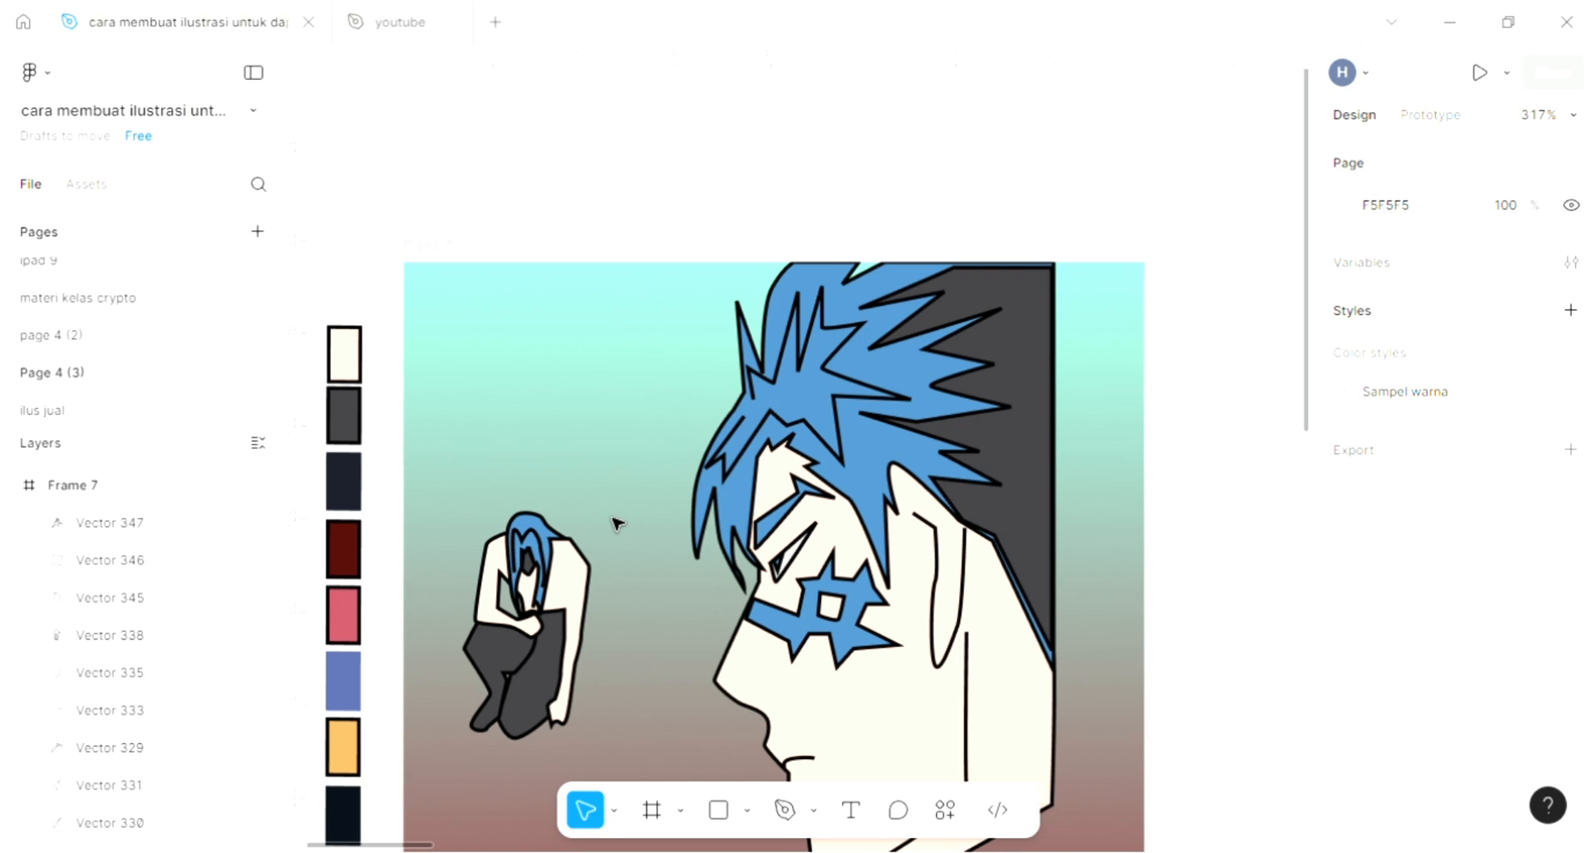
scroll(615, 522, right, 5)
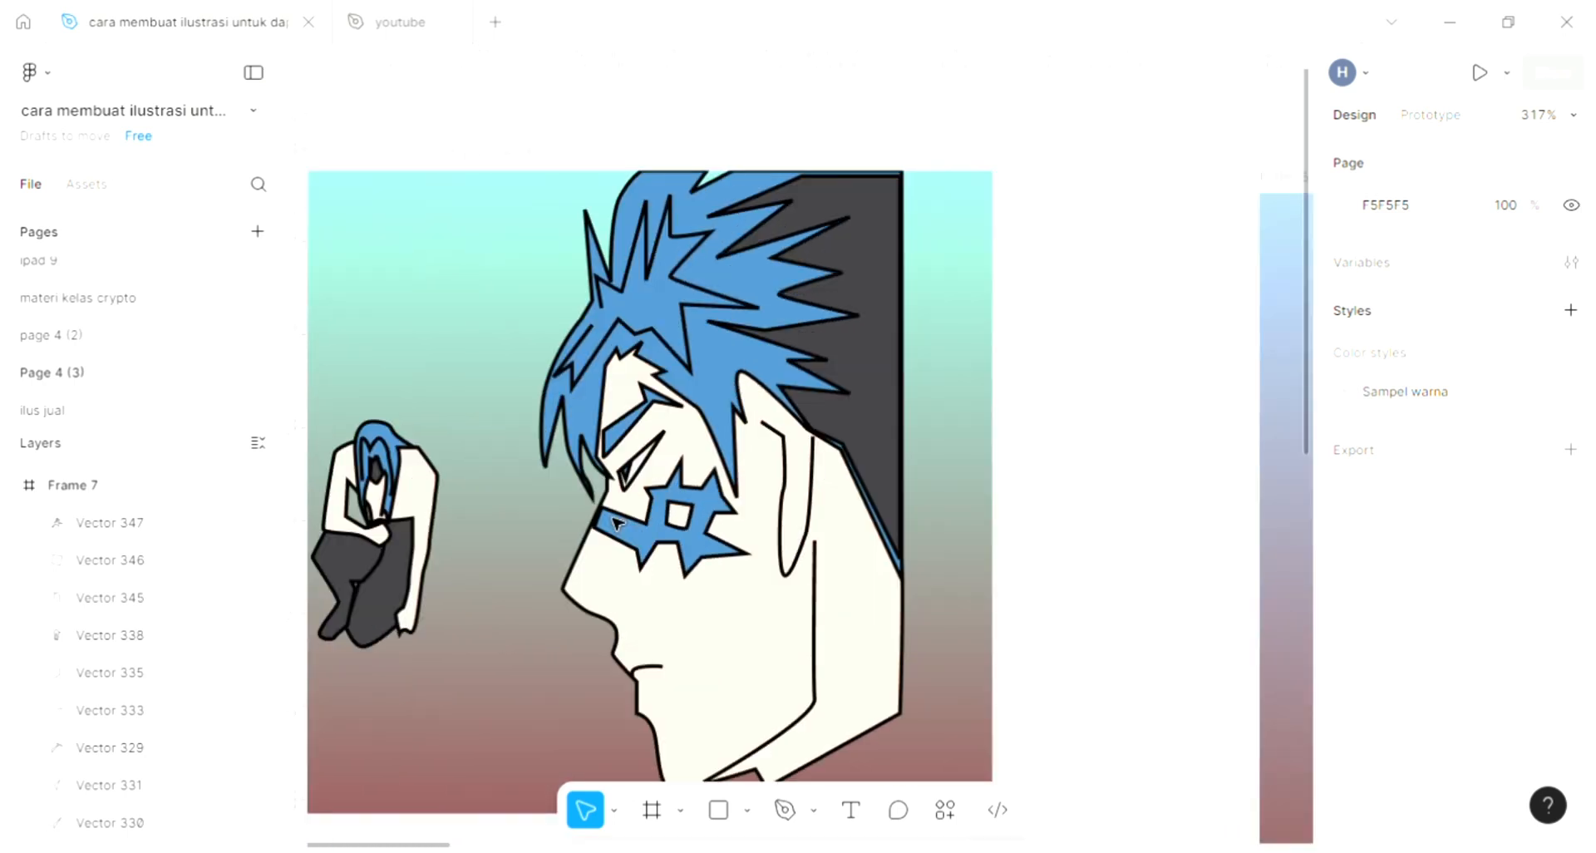
scroll(723, 675, down, 5)
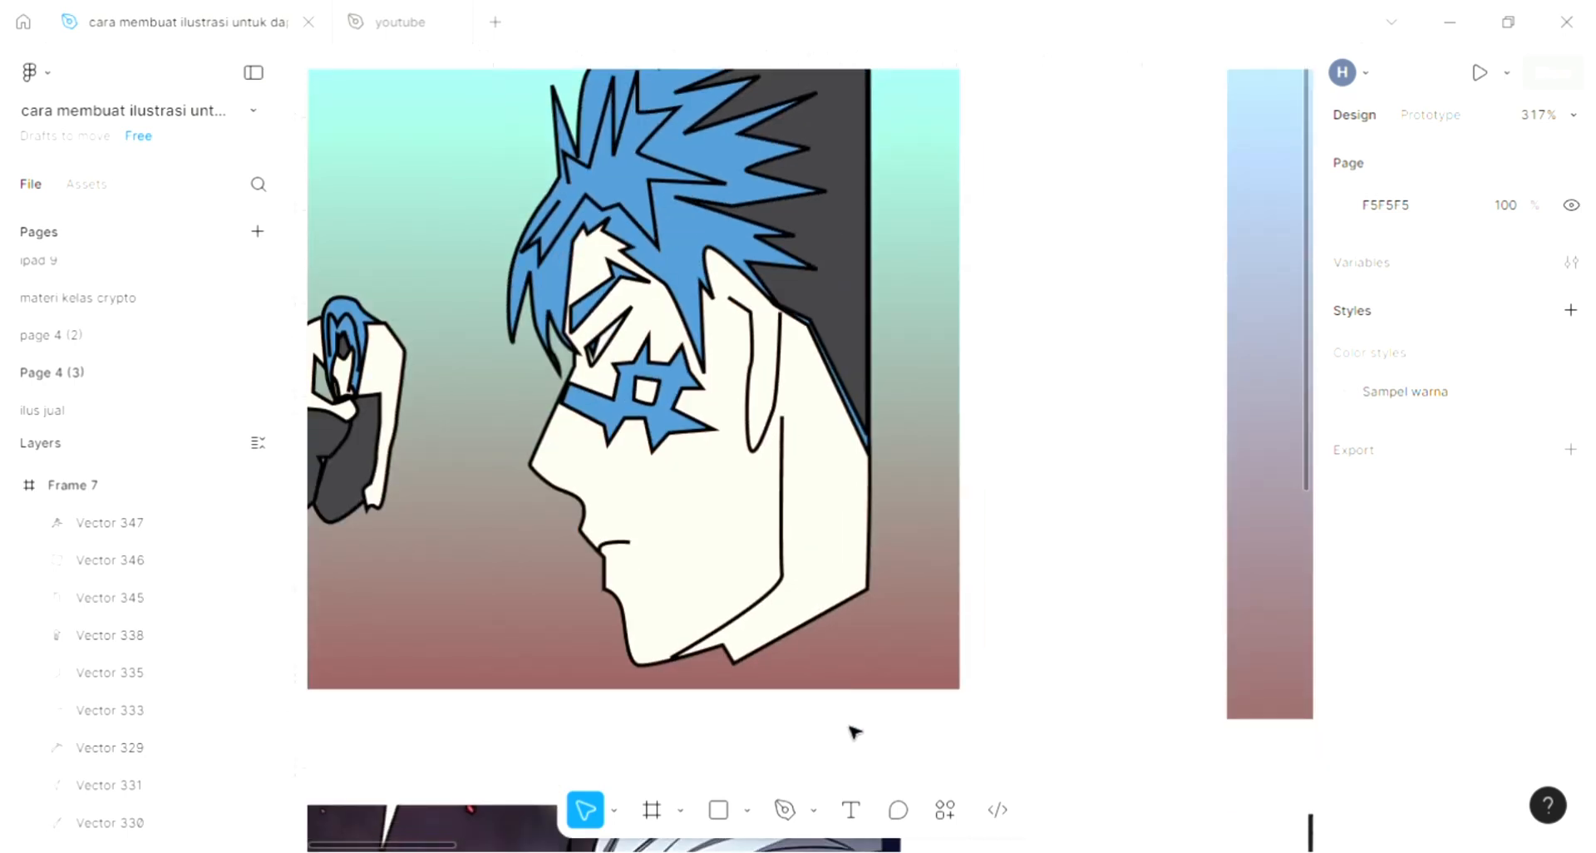
click(785, 809)
scroll(973, 524, up, 3)
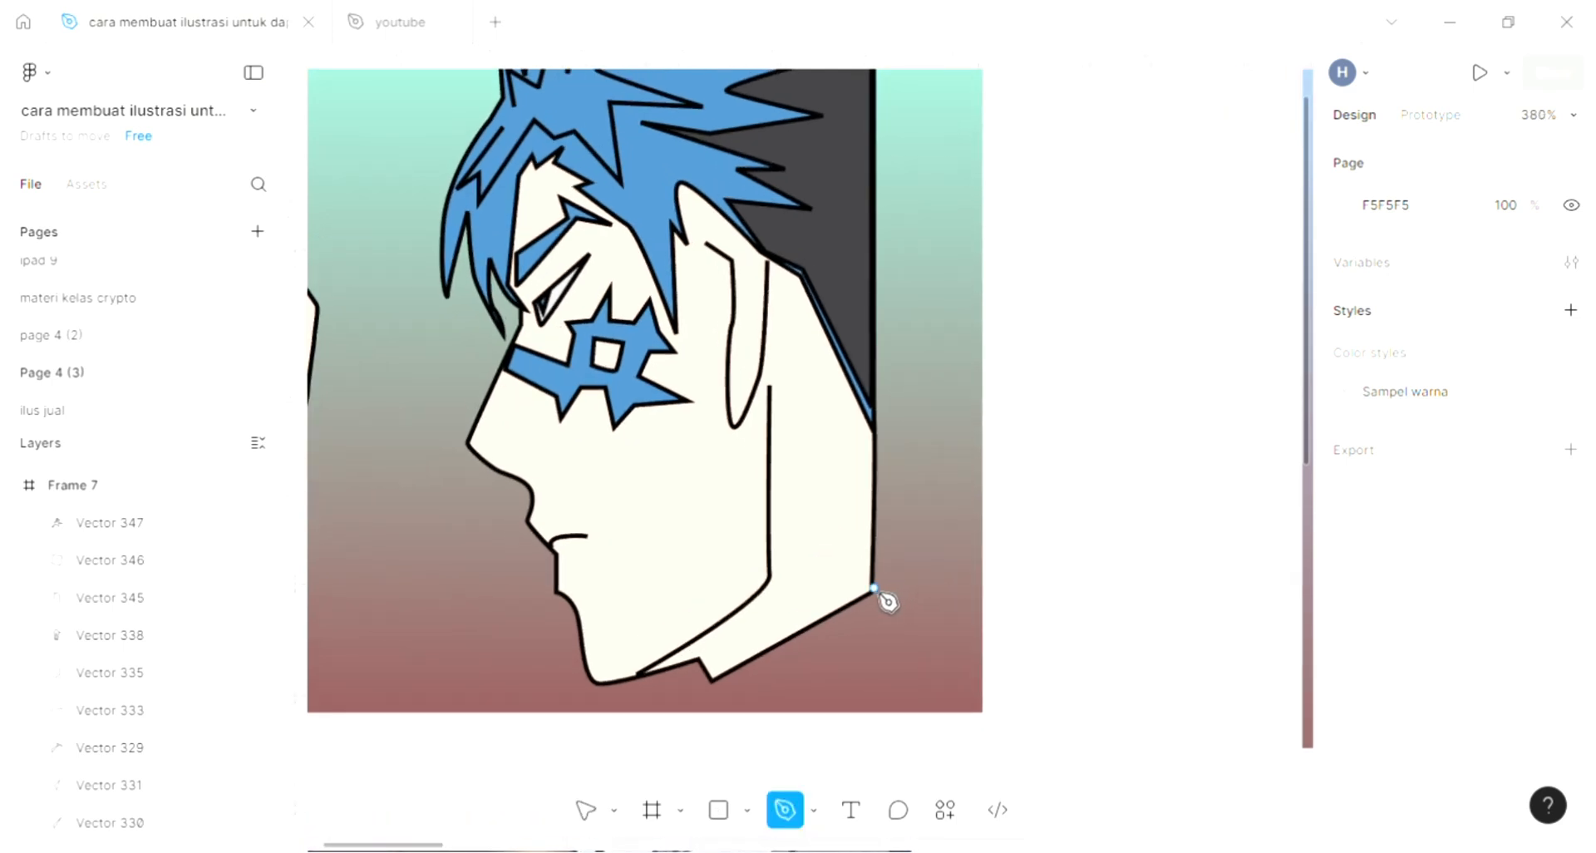
click(874, 587)
scroll(884, 598, up, 2)
scroll(886, 615, down, 1)
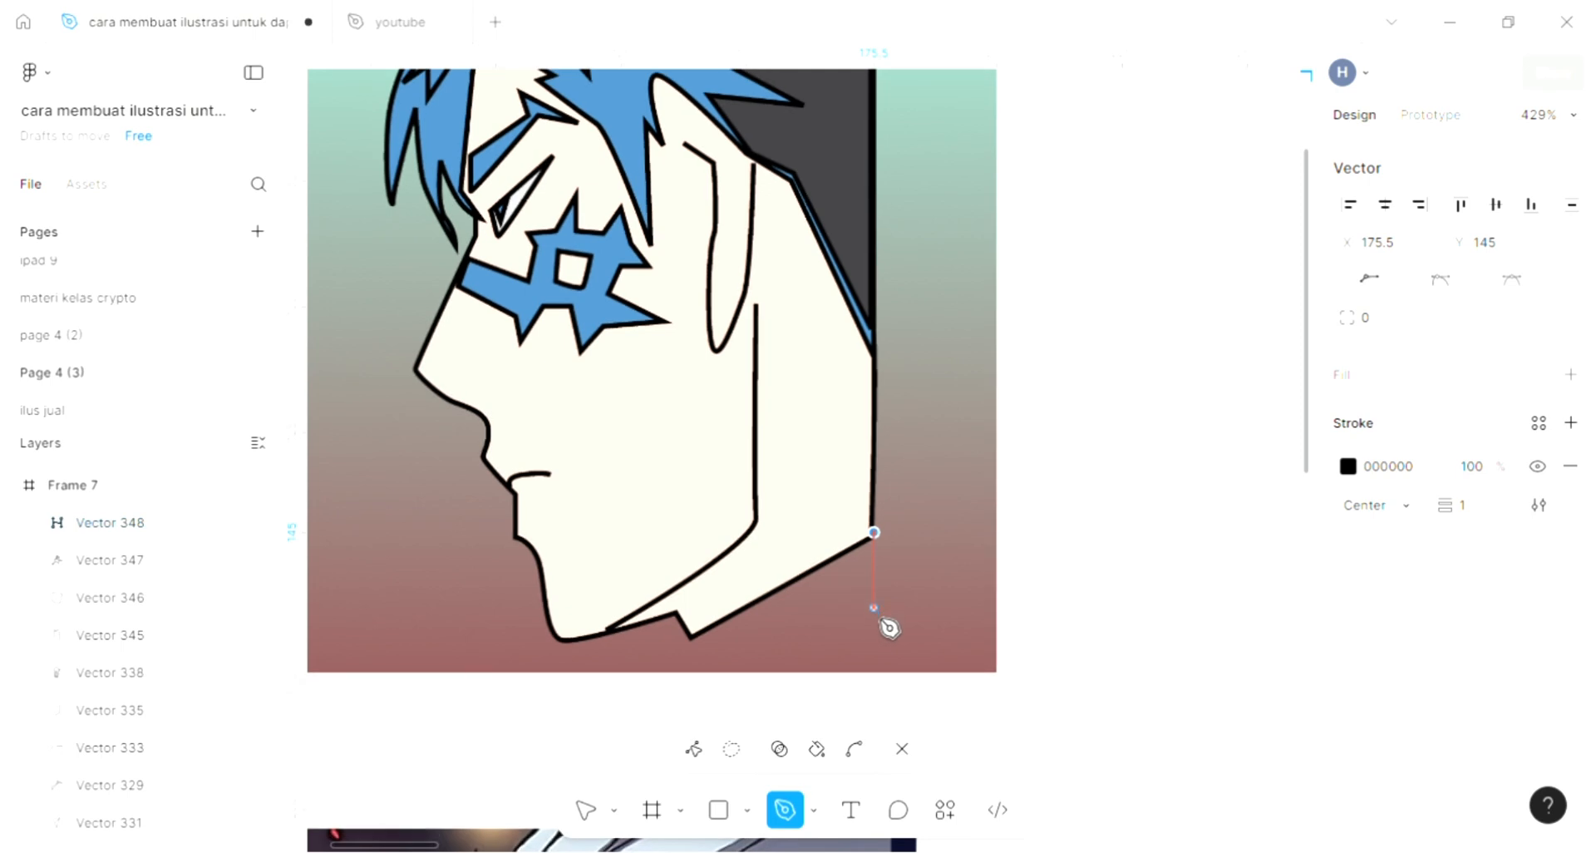
click(874, 615)
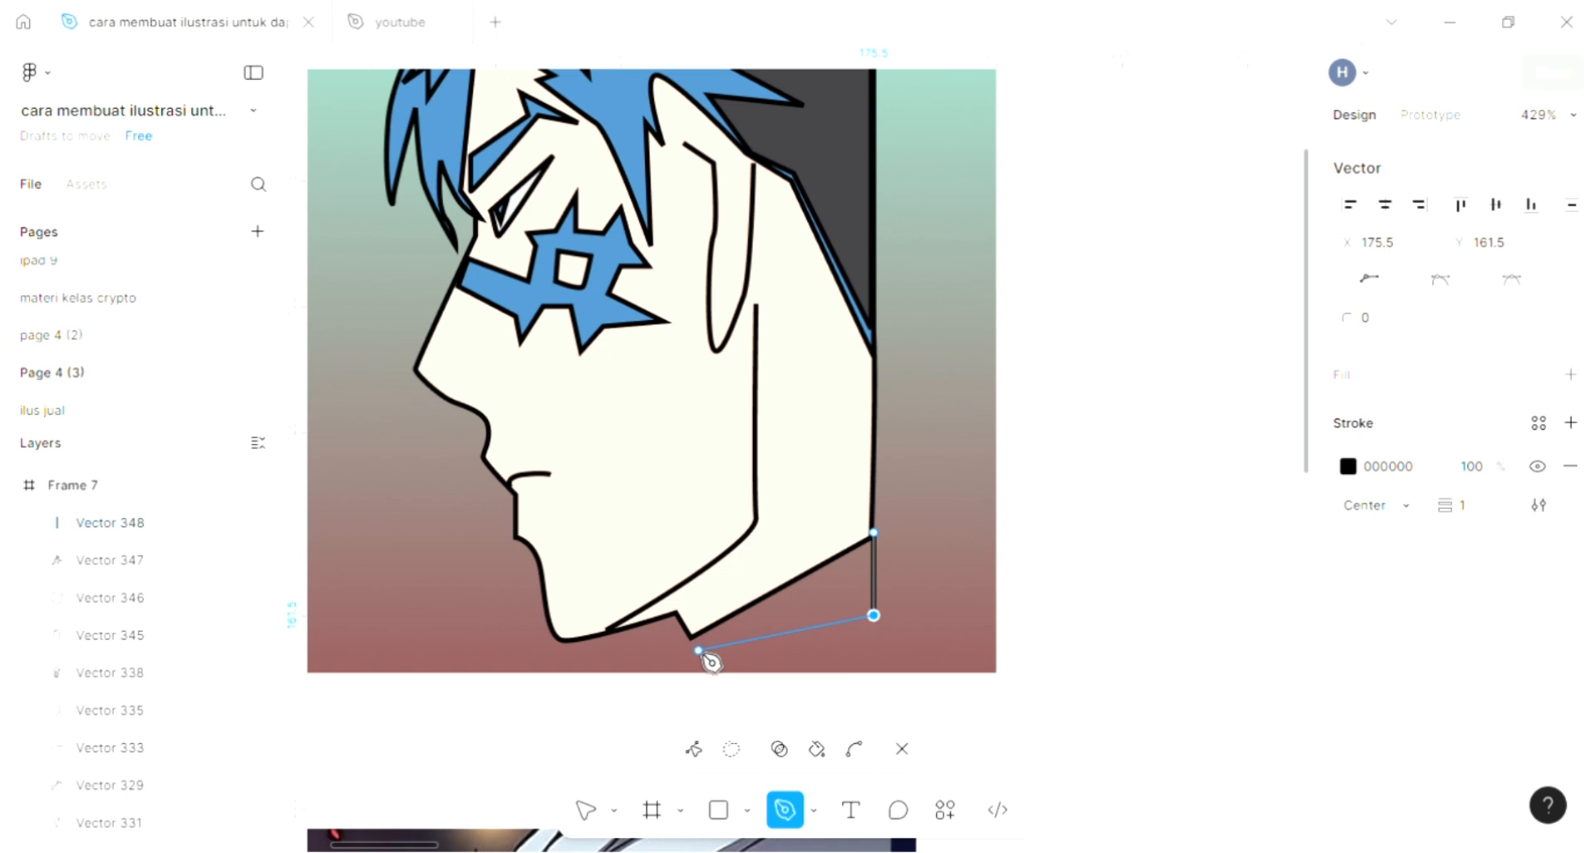
key(ctrl+z)
click(847, 638)
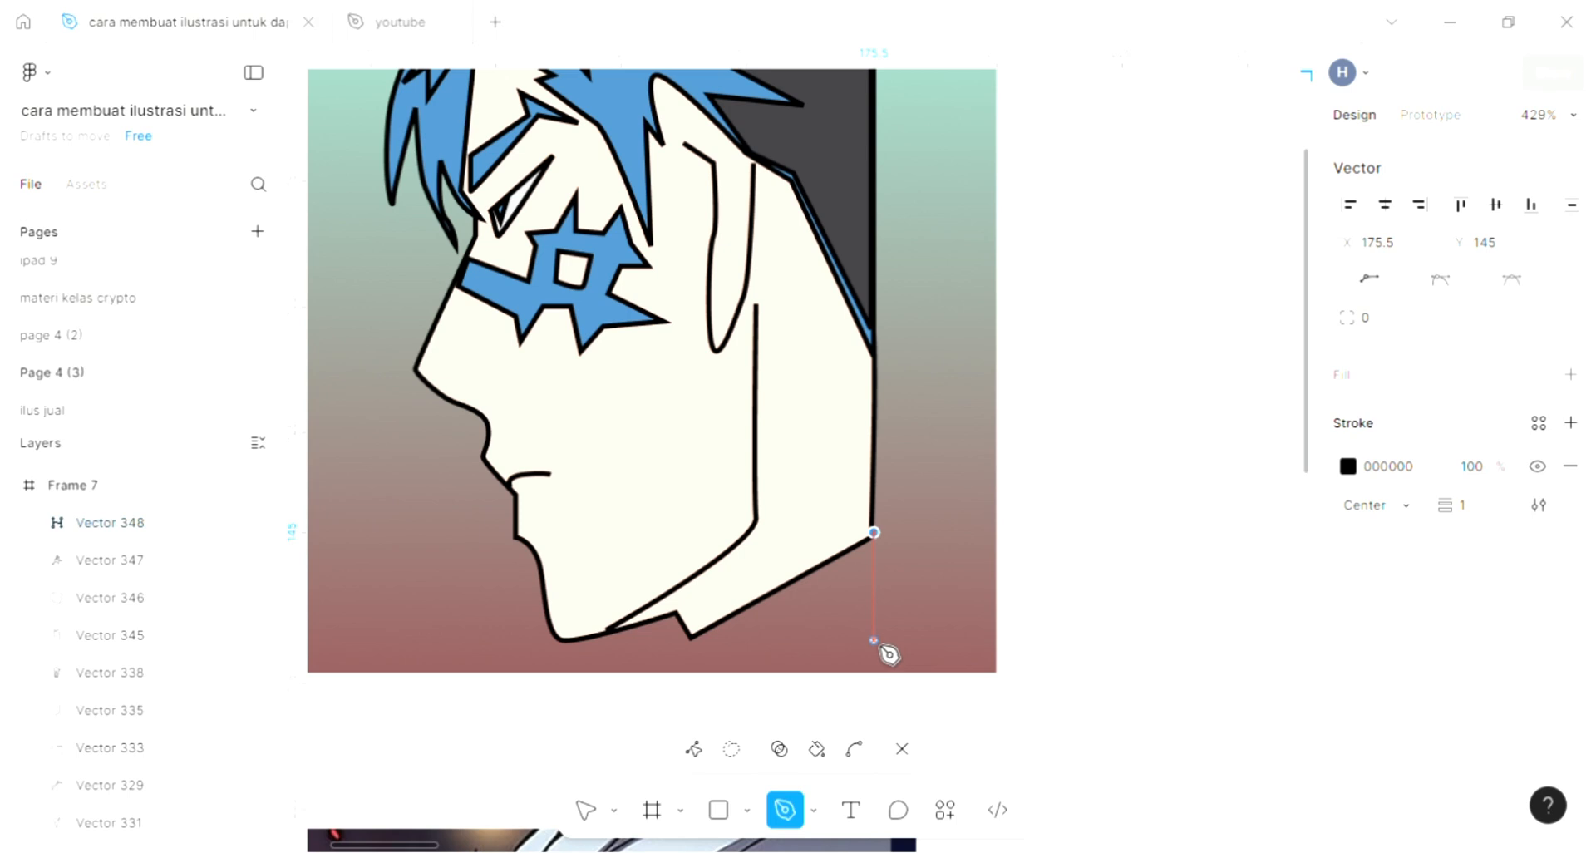
click(873, 640)
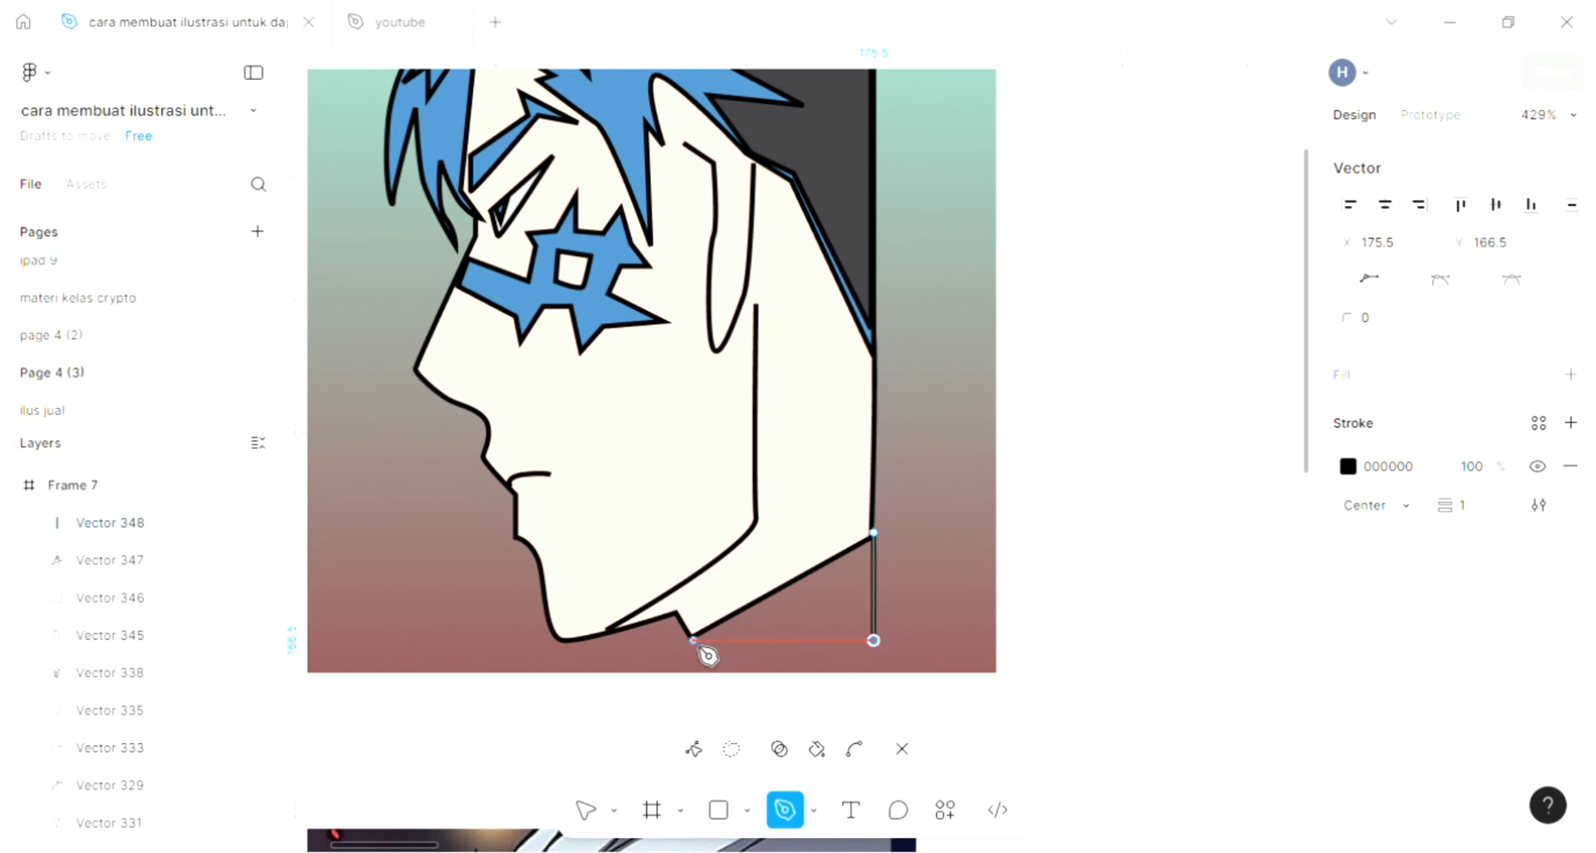
click(695, 641)
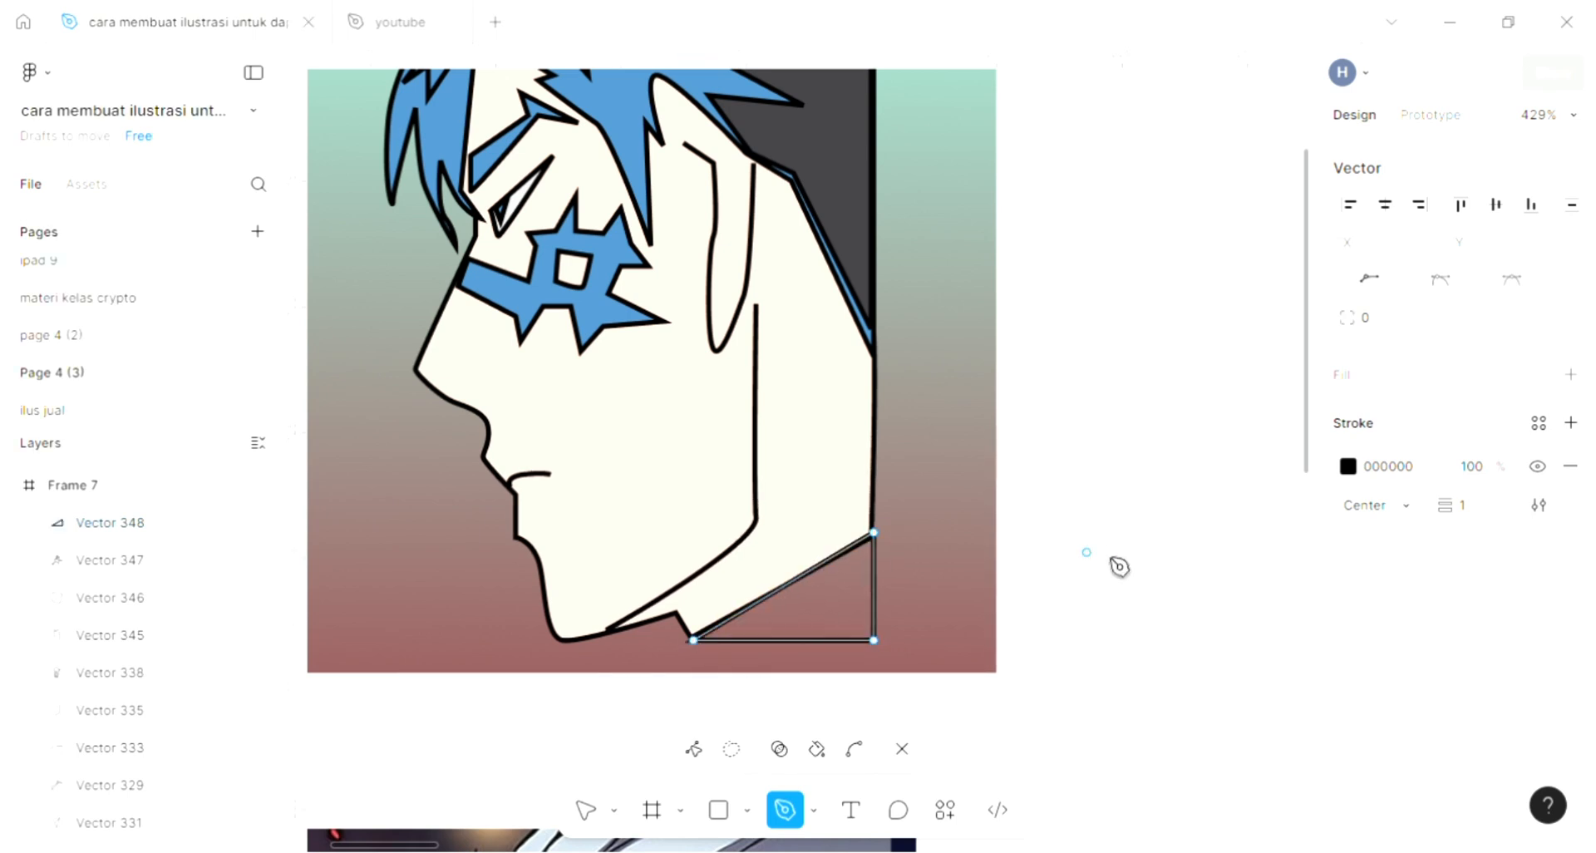
Fill the triangle below the neck with dark grey 3E3D41 sampled from the shape behind the large head's hair.
click(1570, 375)
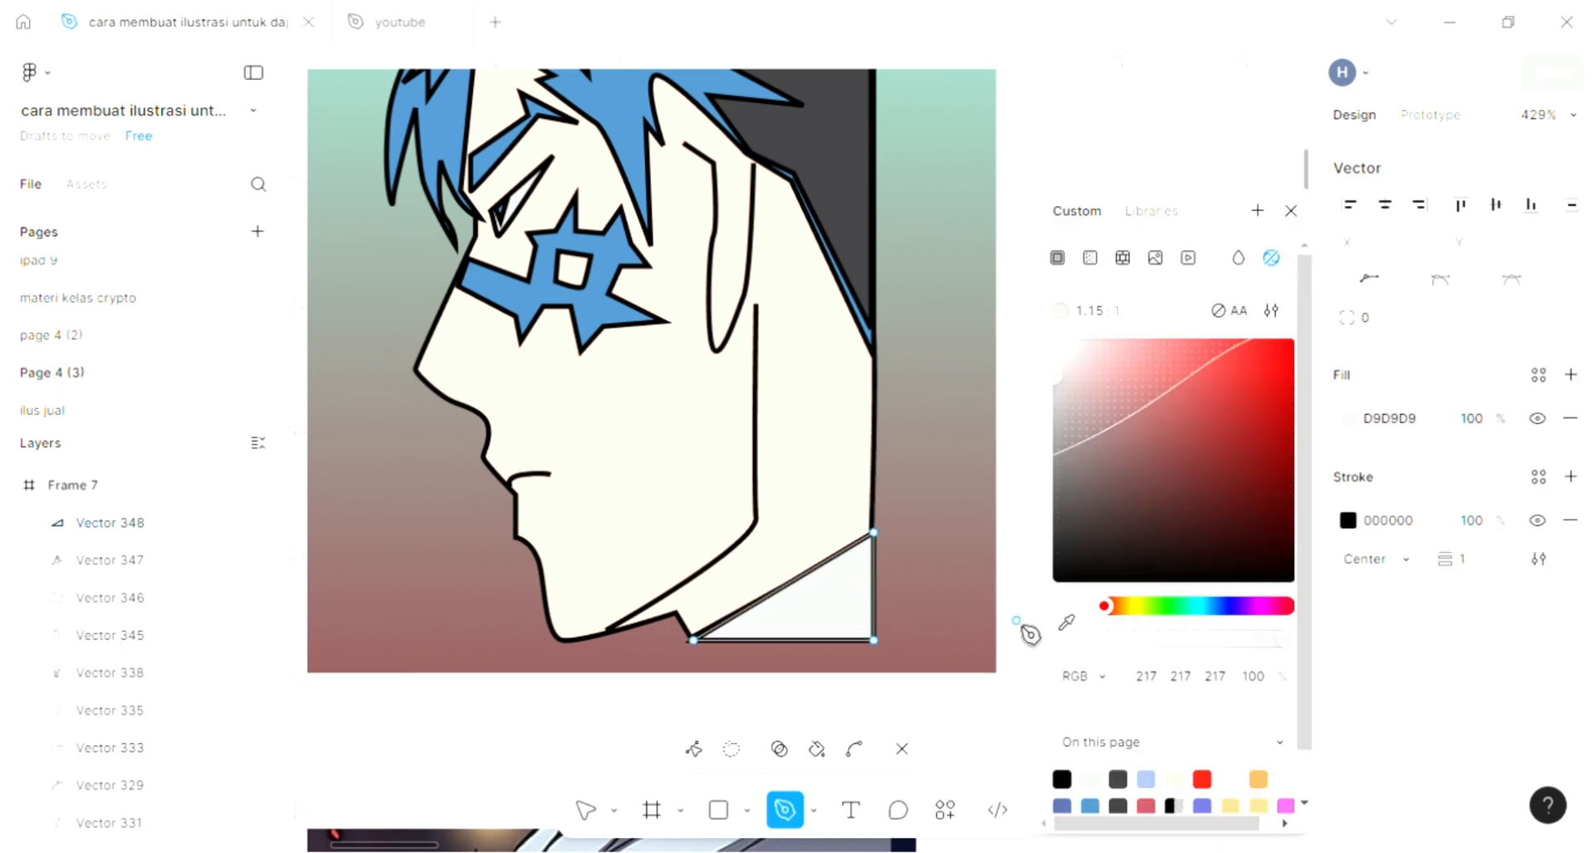
click(1066, 623)
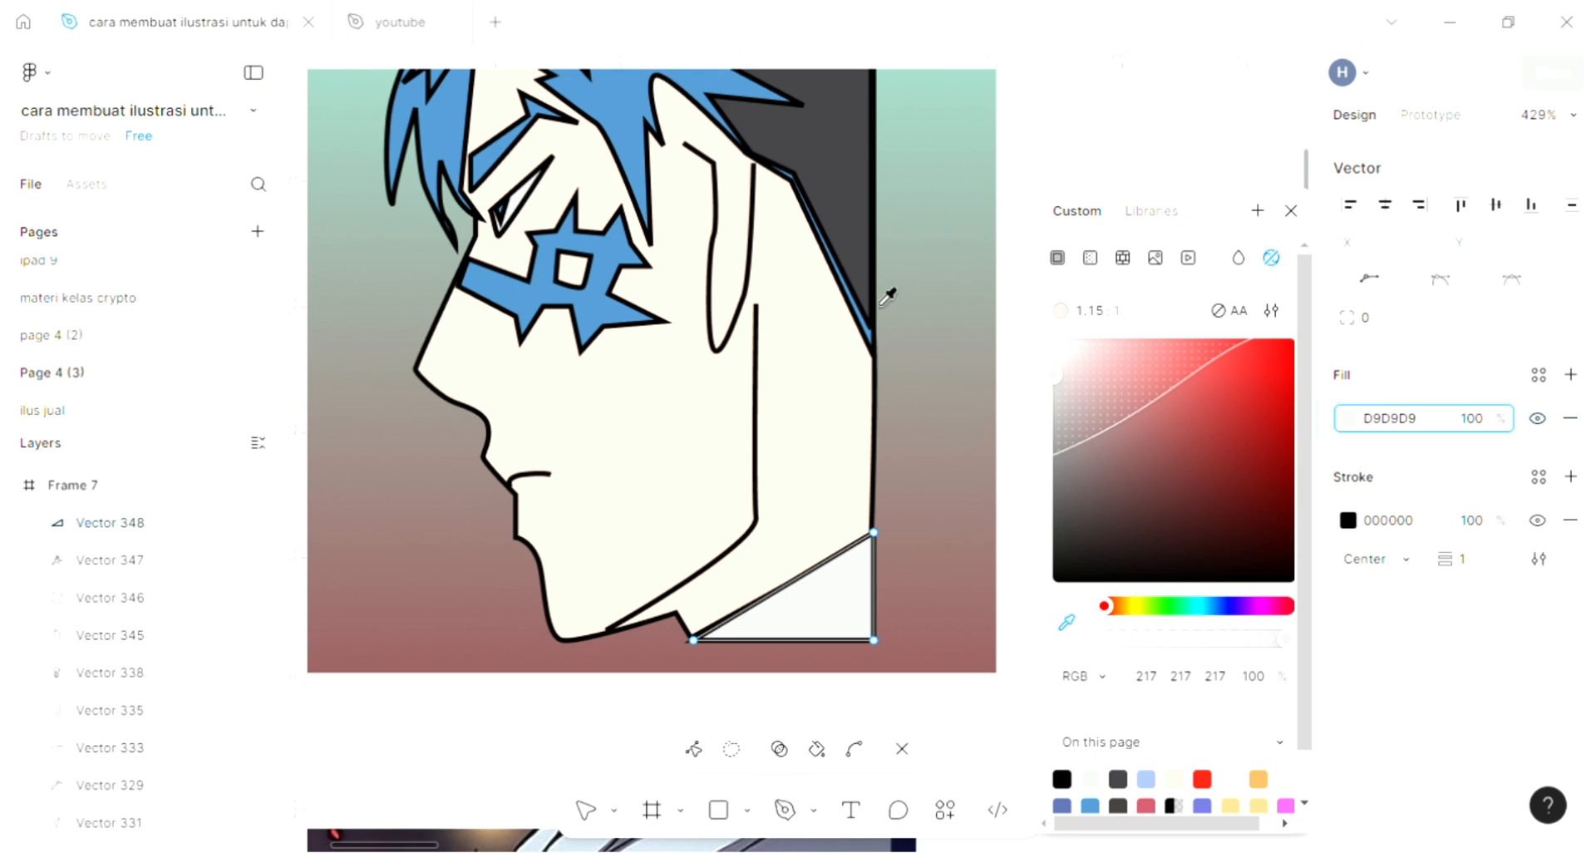
click(863, 224)
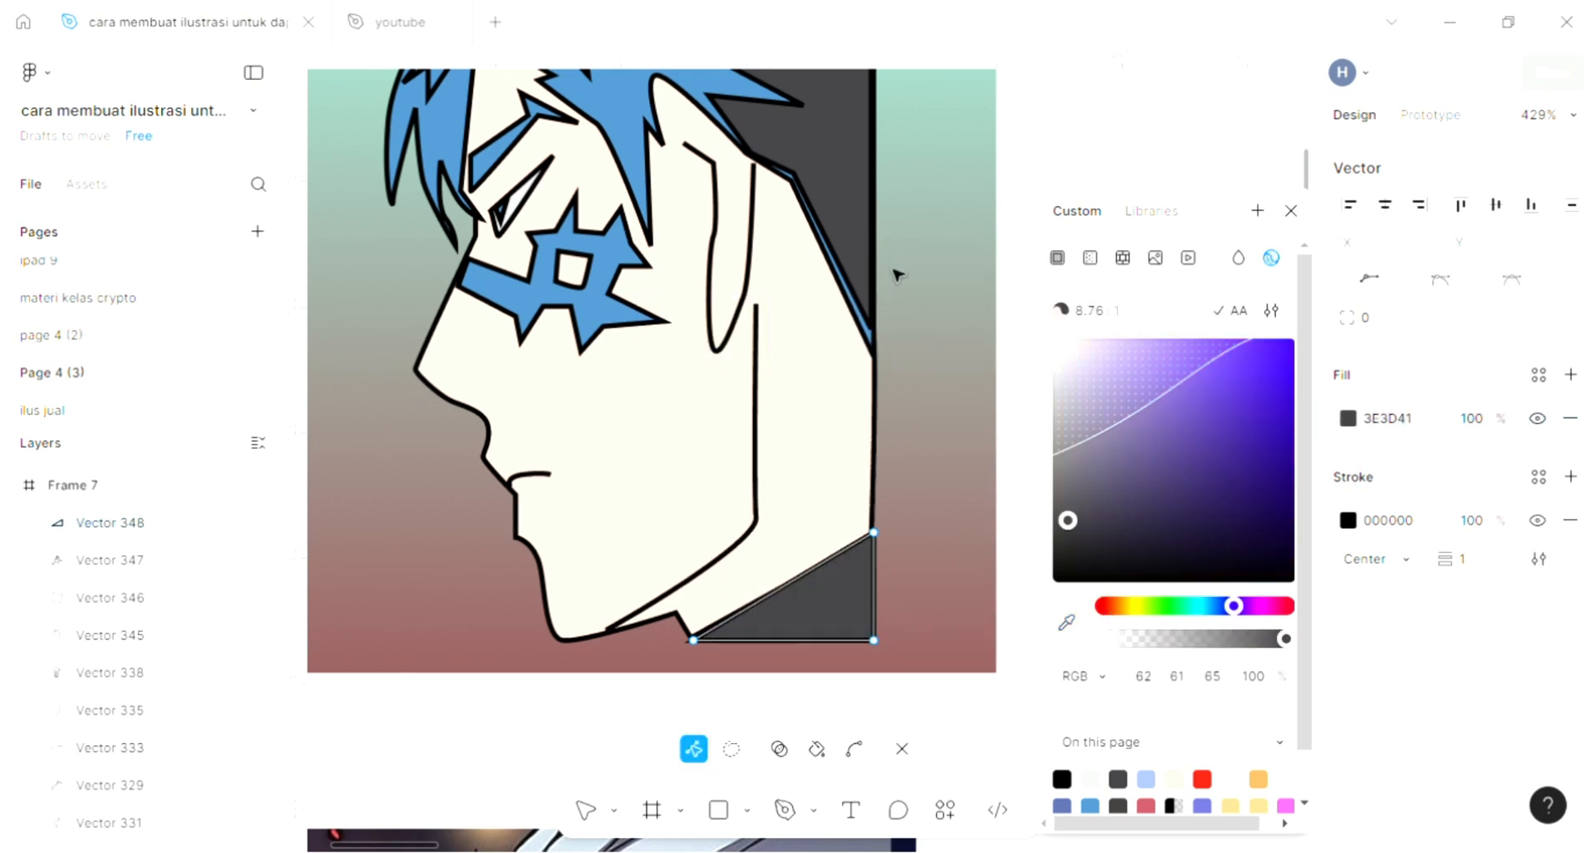
key(Escape)
key(Escape)
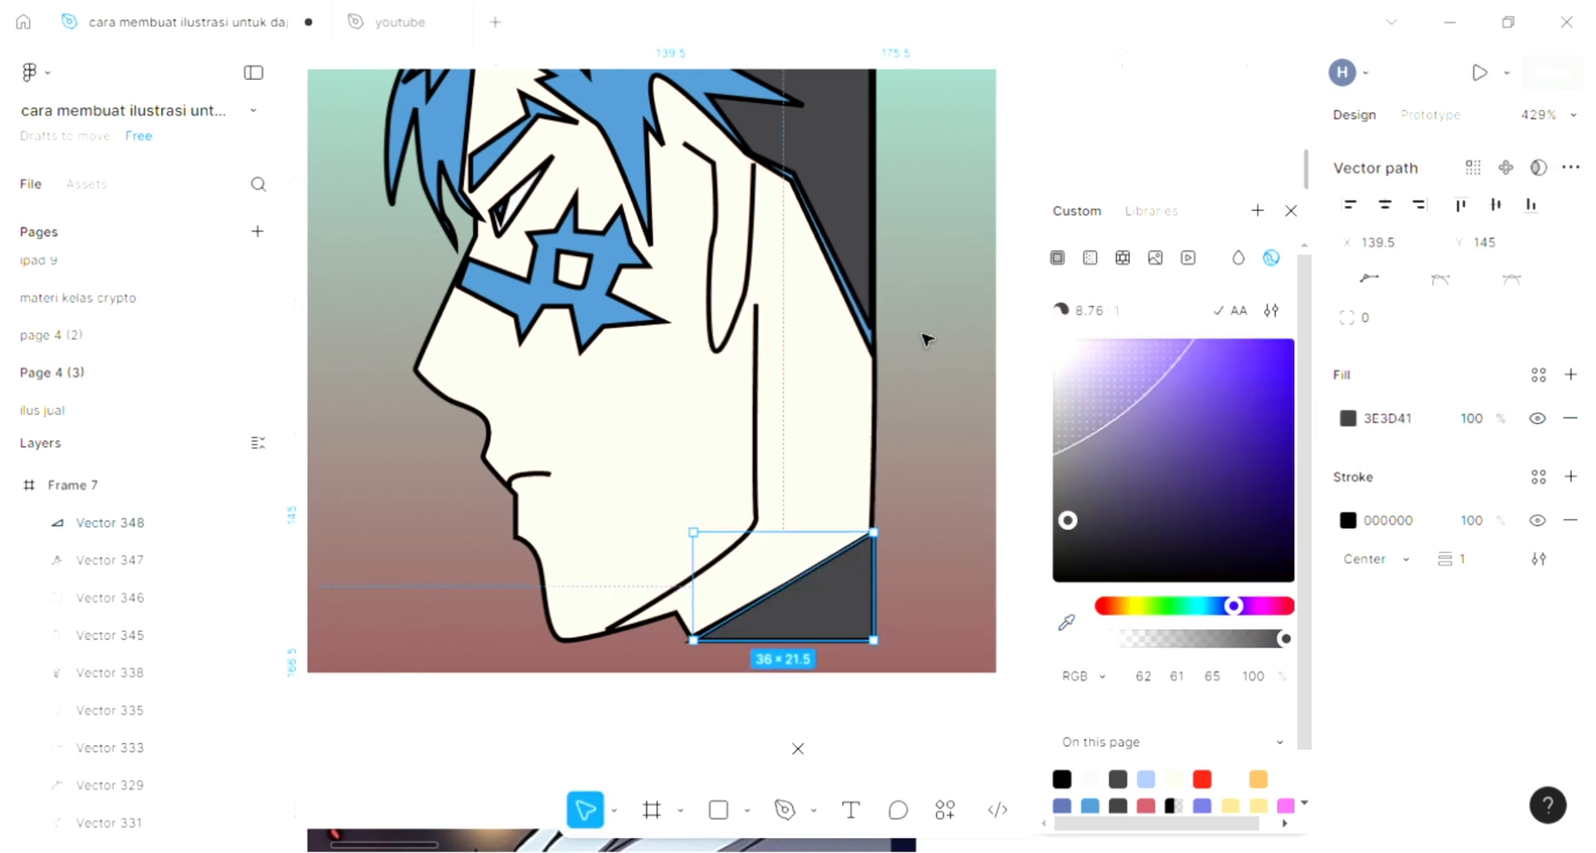
Draw an open crease line on the crouching figure's trousers with the Pen tool, curving along the bent thigh, zigzagging at the knee and running down to the foot.
scroll(927, 339, up, 4)
scroll(927, 339, left, 5)
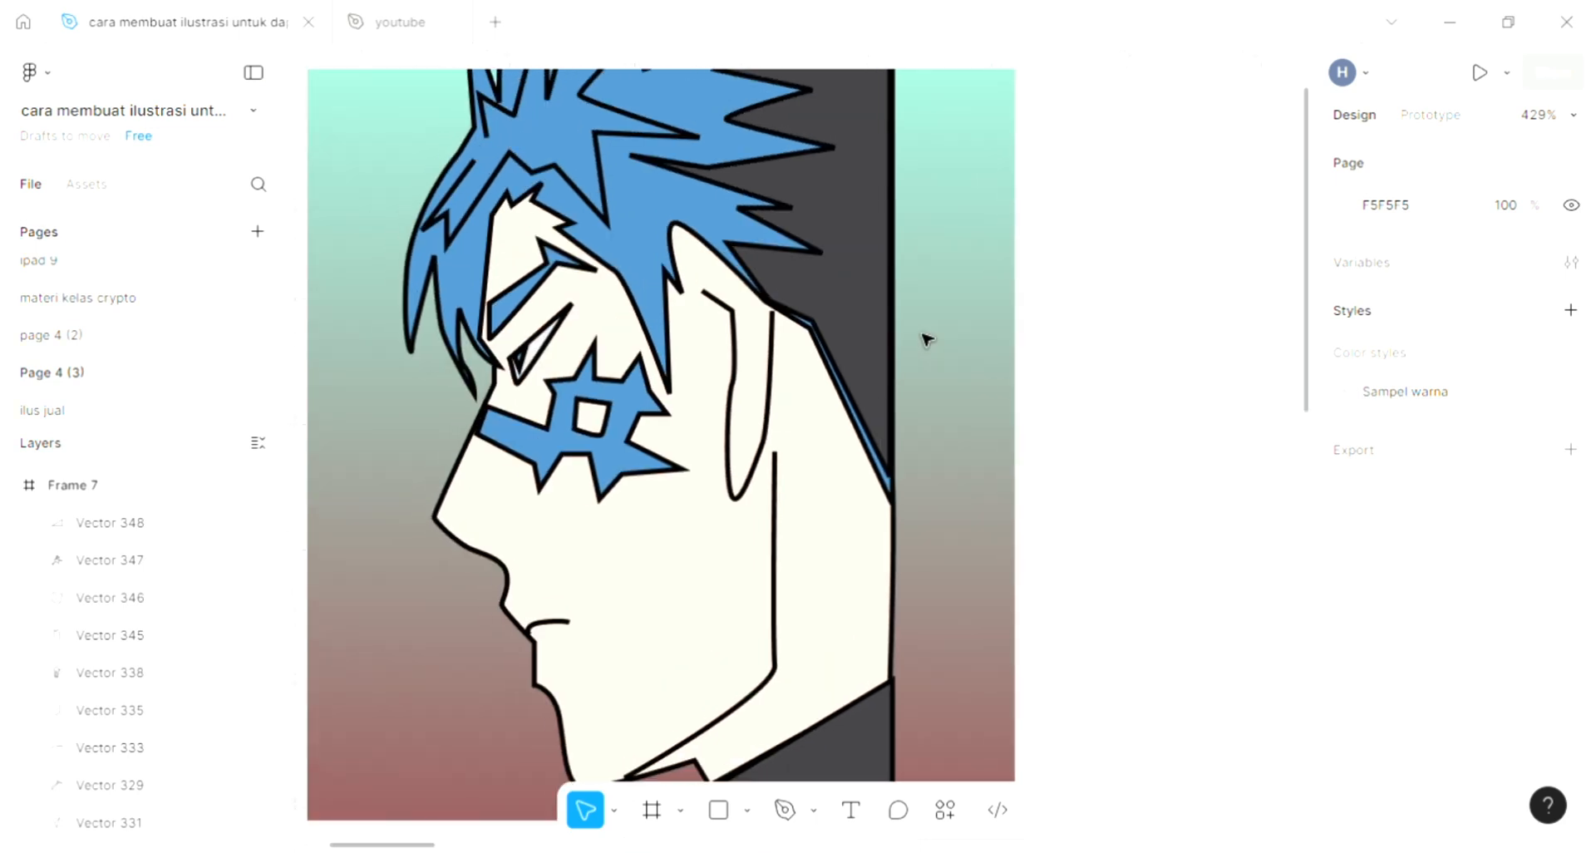
scroll(927, 339, left, 5)
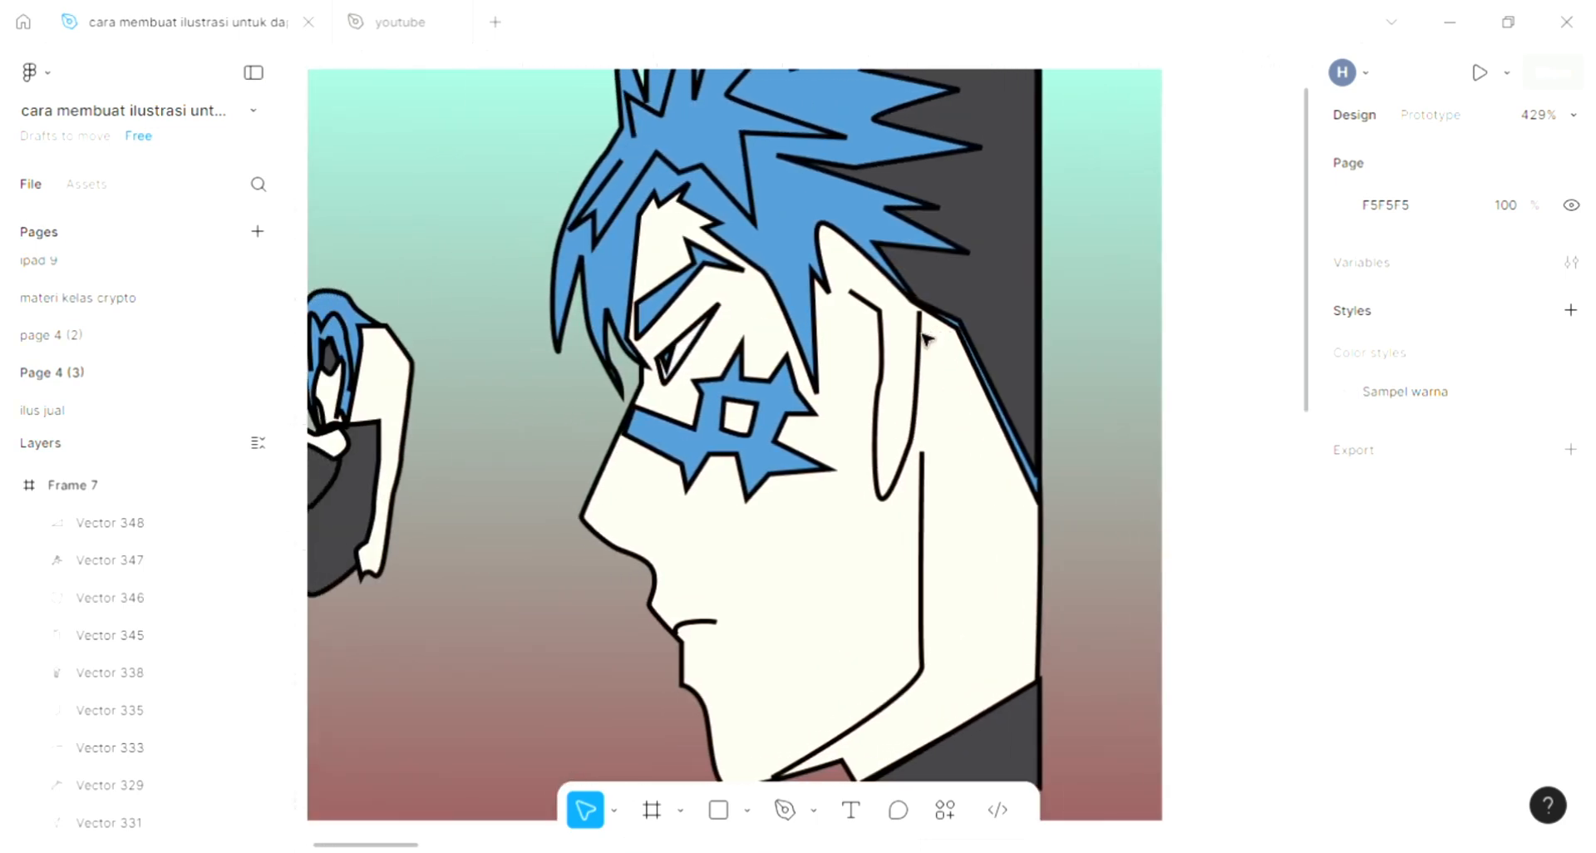
scroll(926, 339, left, 9)
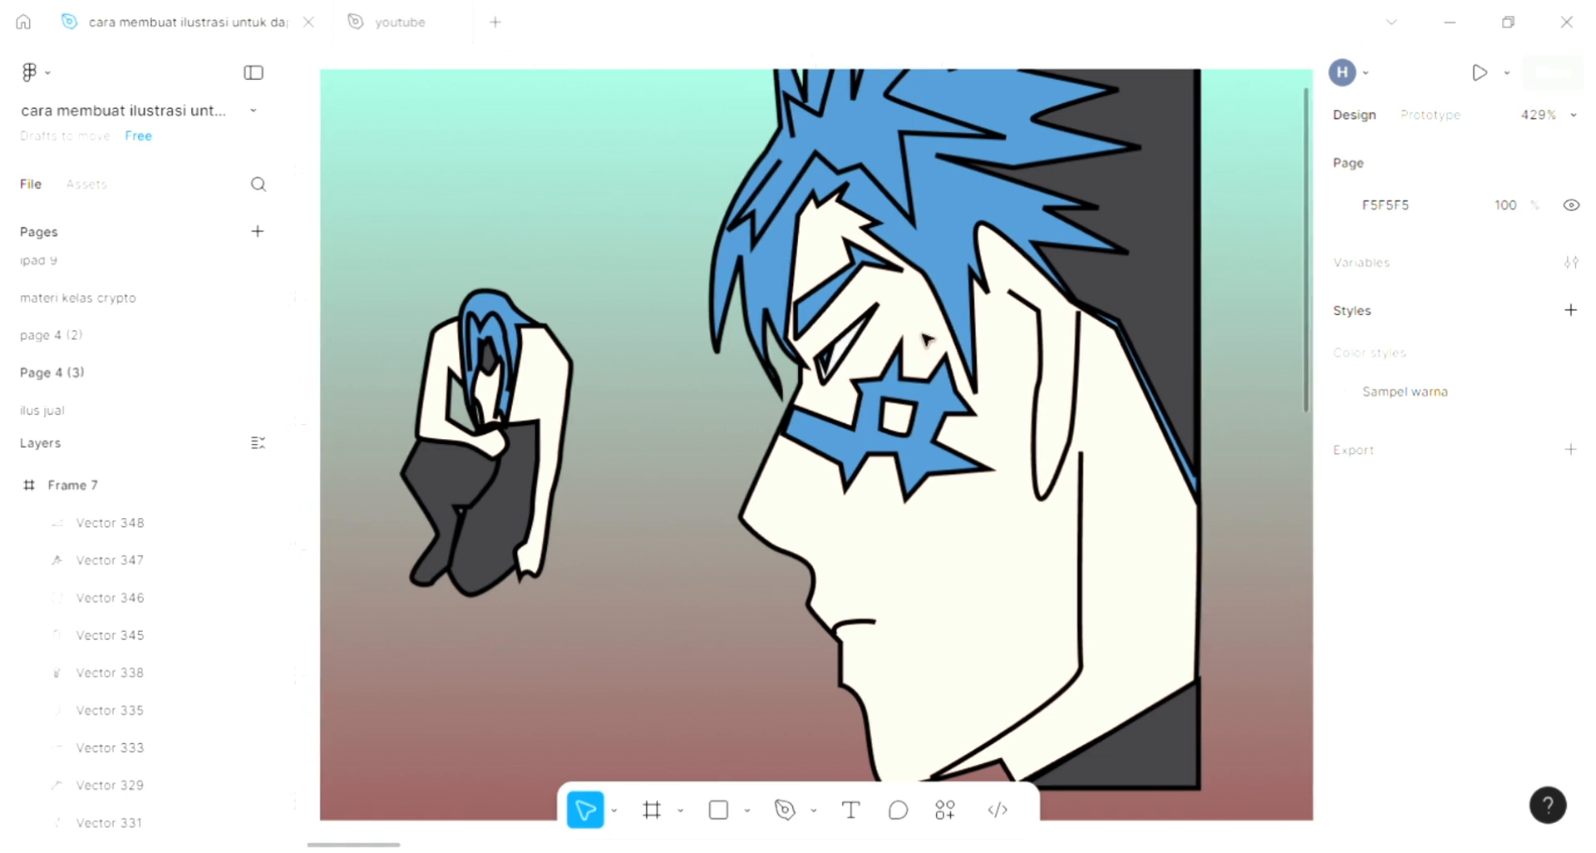
scroll(927, 339, left, 3)
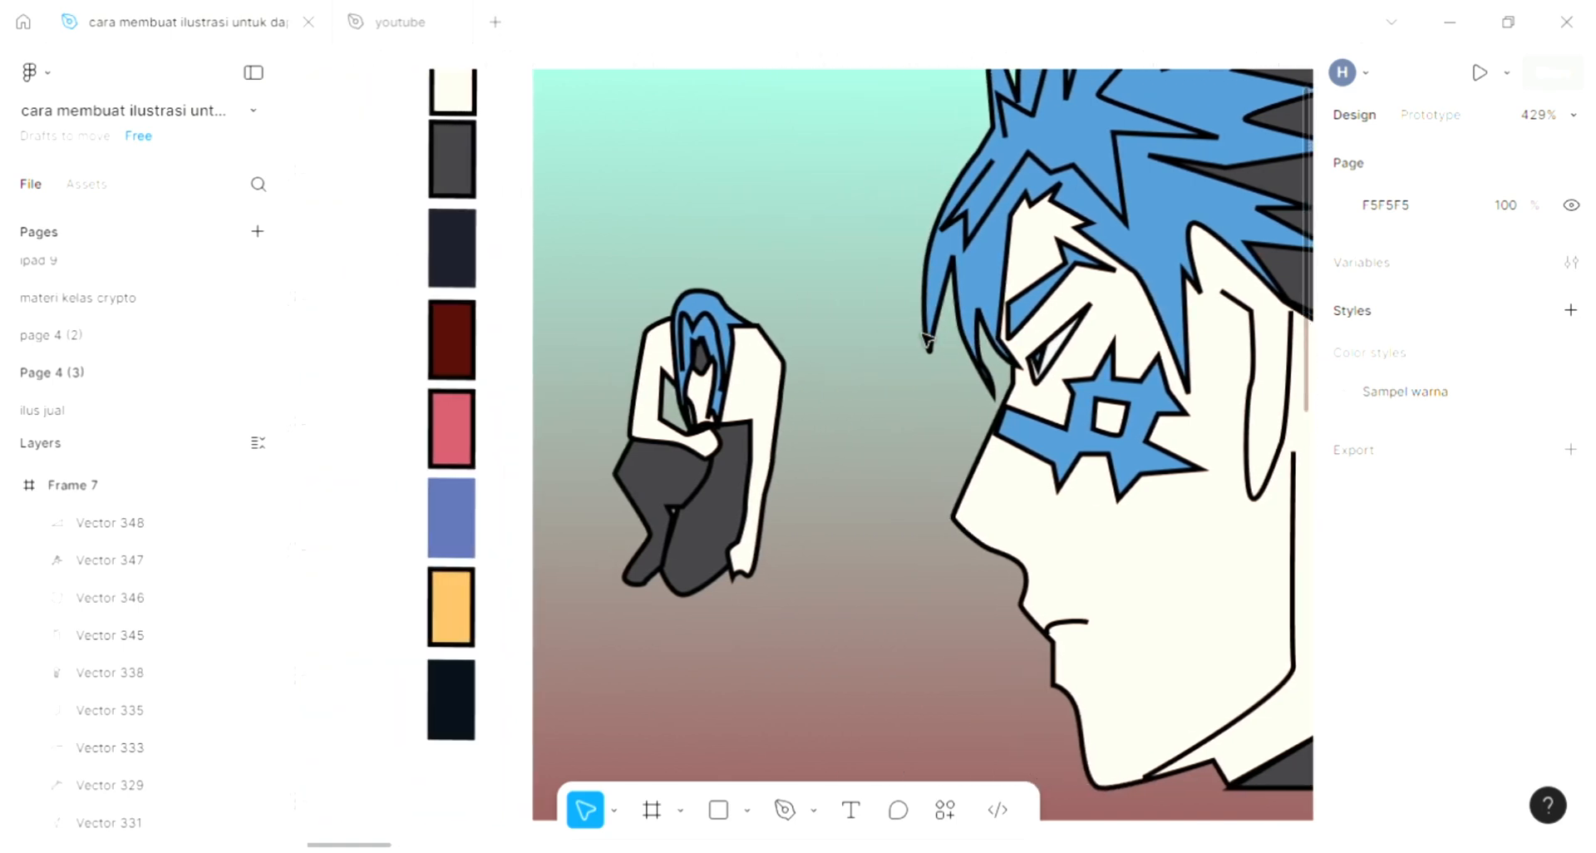
scroll(927, 339, left, 1)
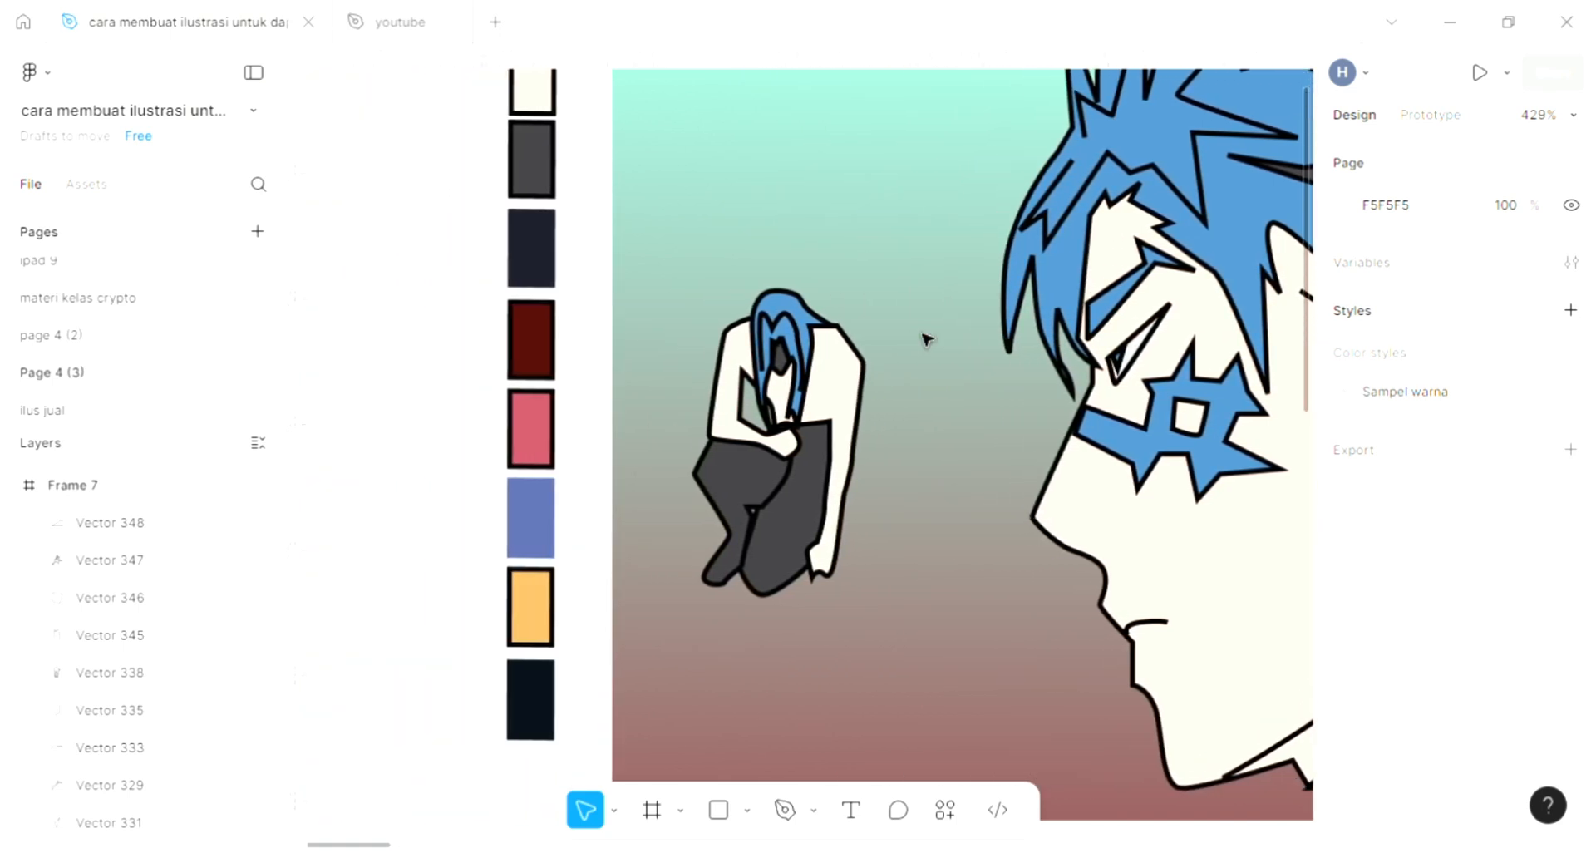
scroll(751, 645, up, 5)
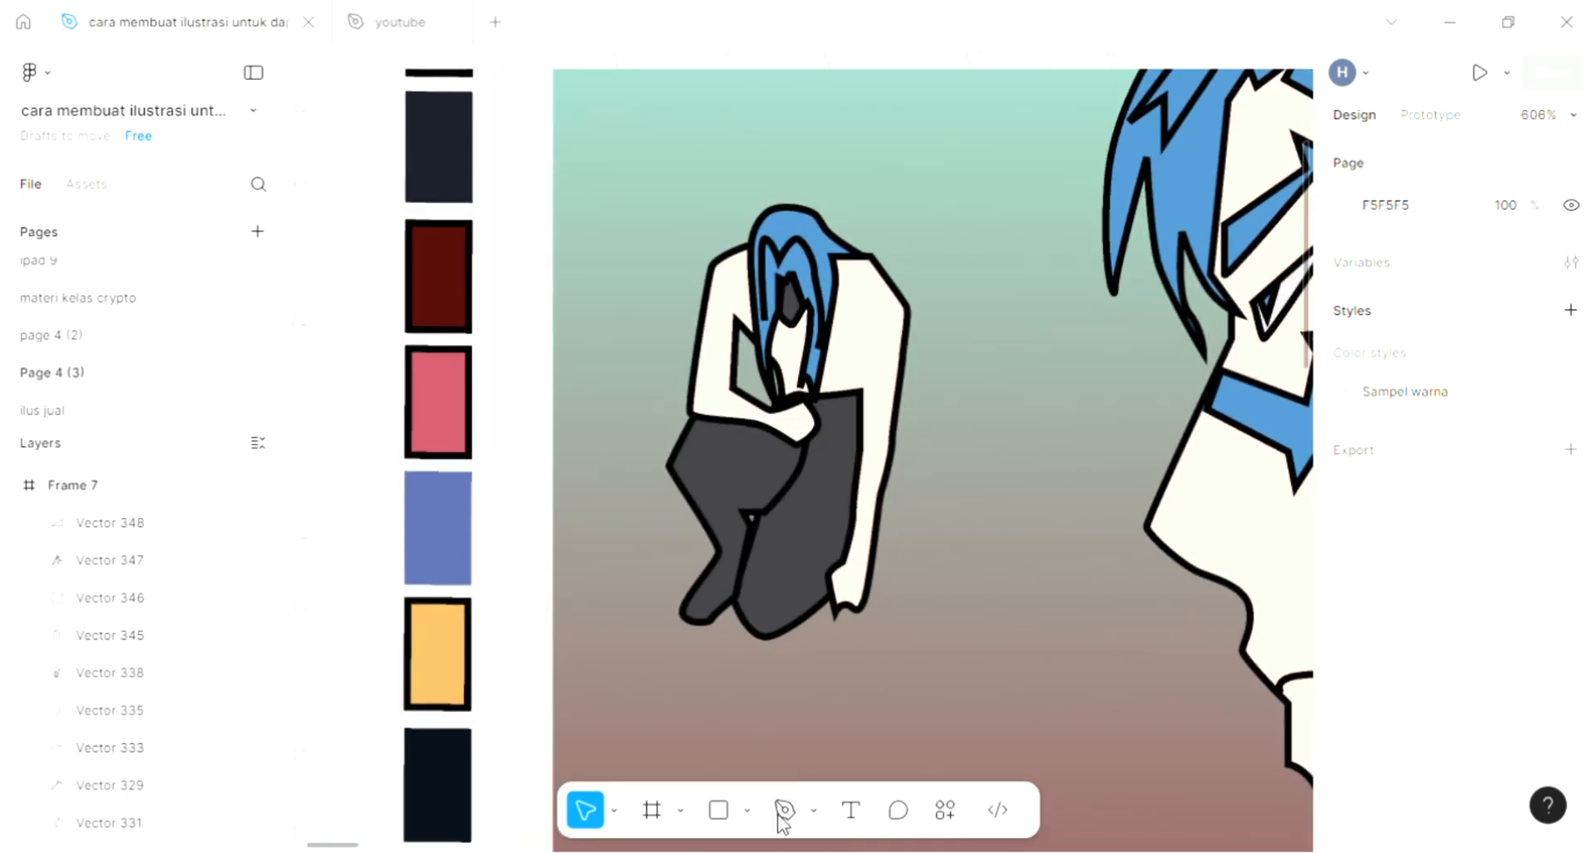
click(785, 809)
scroll(778, 718, up, 4)
scroll(798, 531, up, 3)
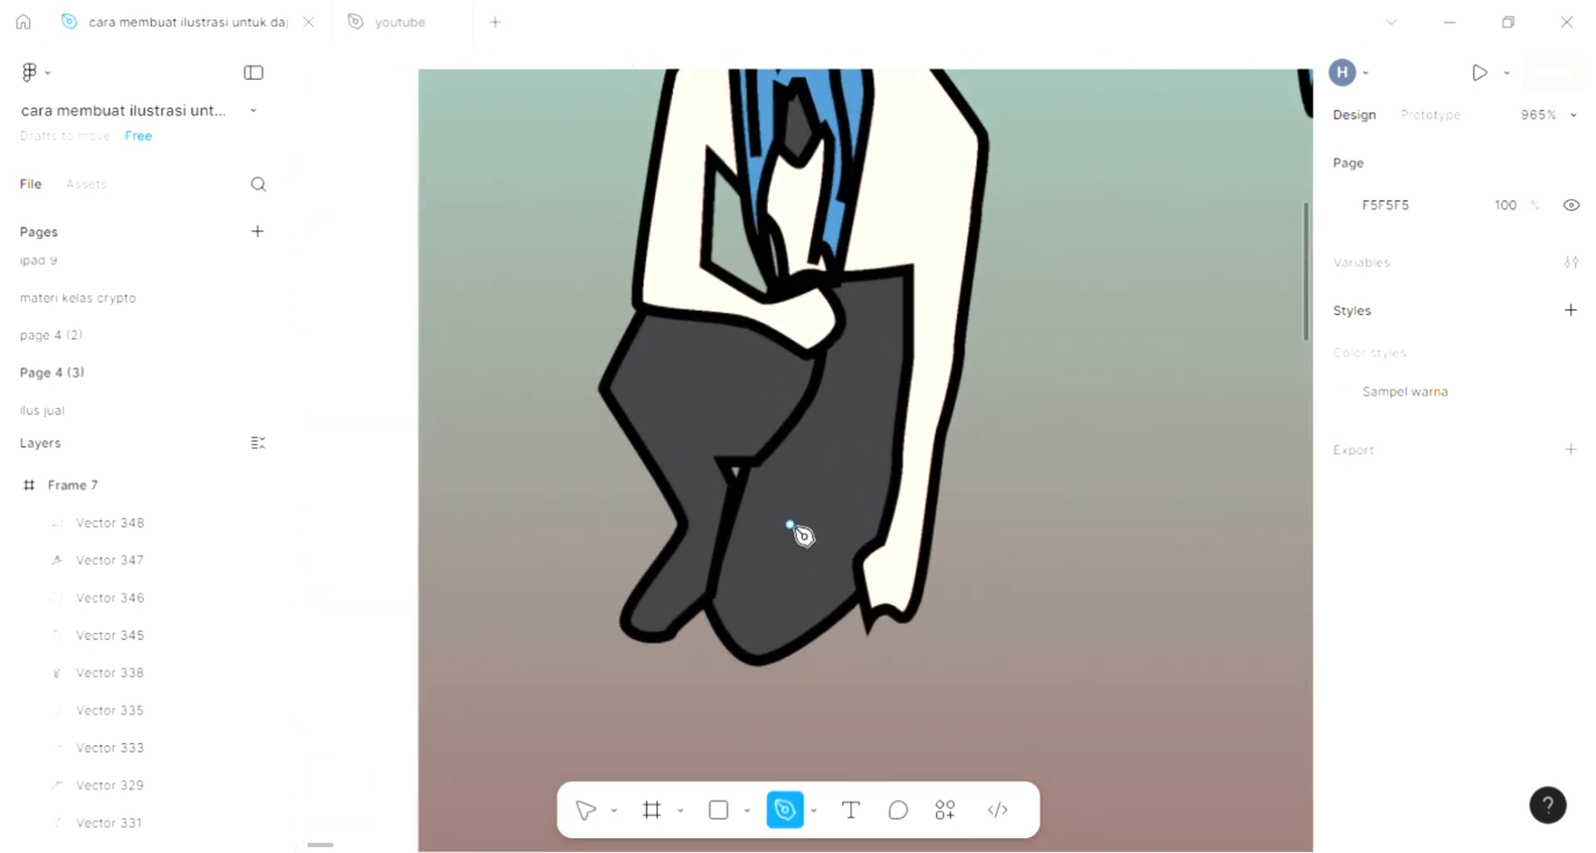
scroll(781, 432, up, 2)
scroll(775, 420, up, 2)
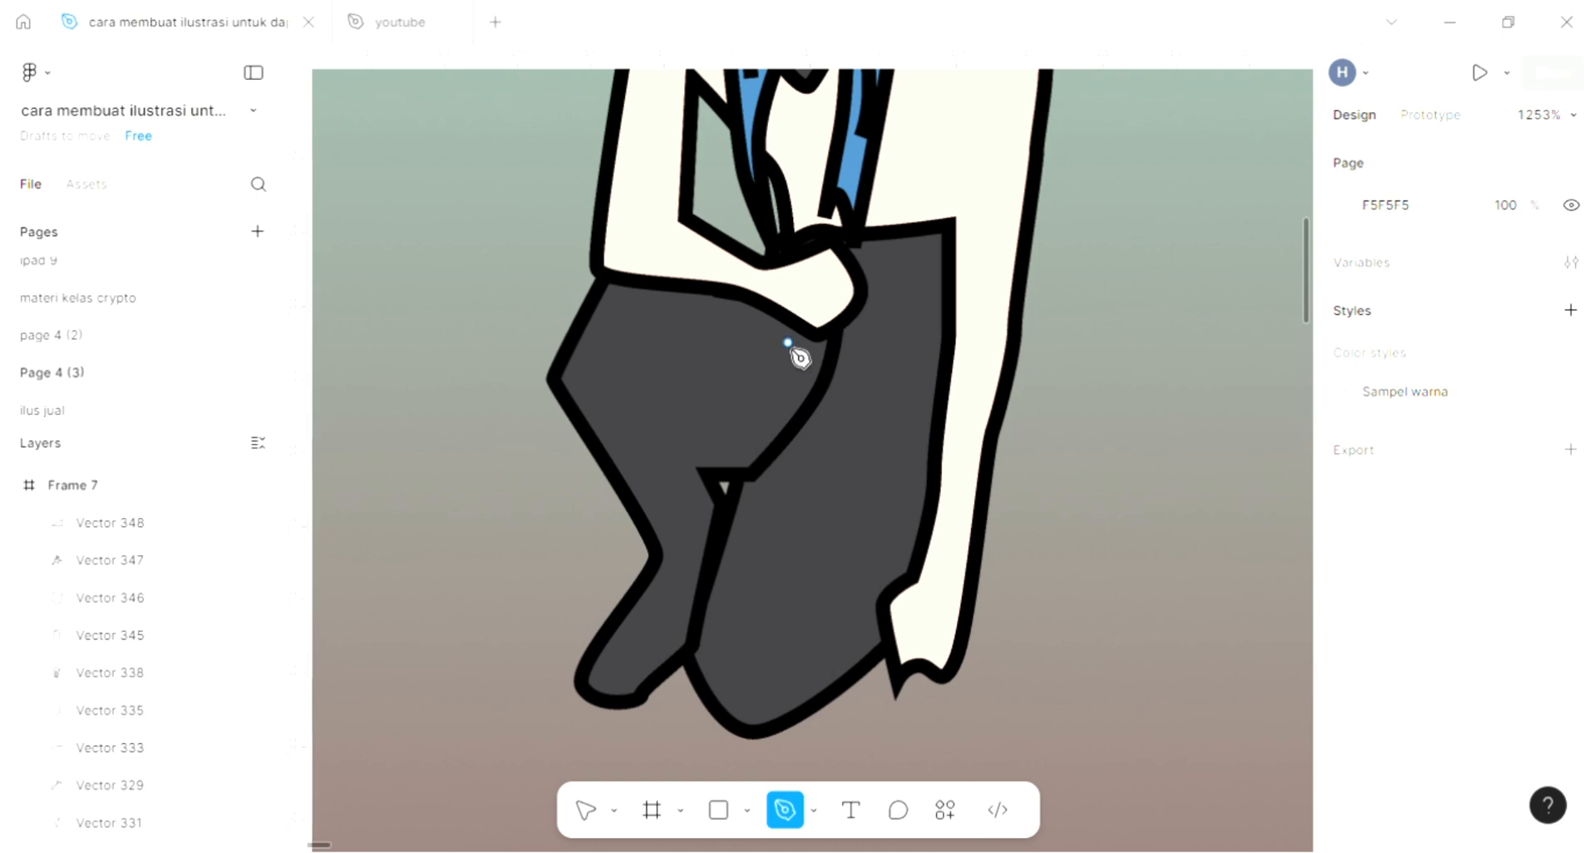
drag(788, 350, 751, 338)
drag(656, 312, 633, 313)
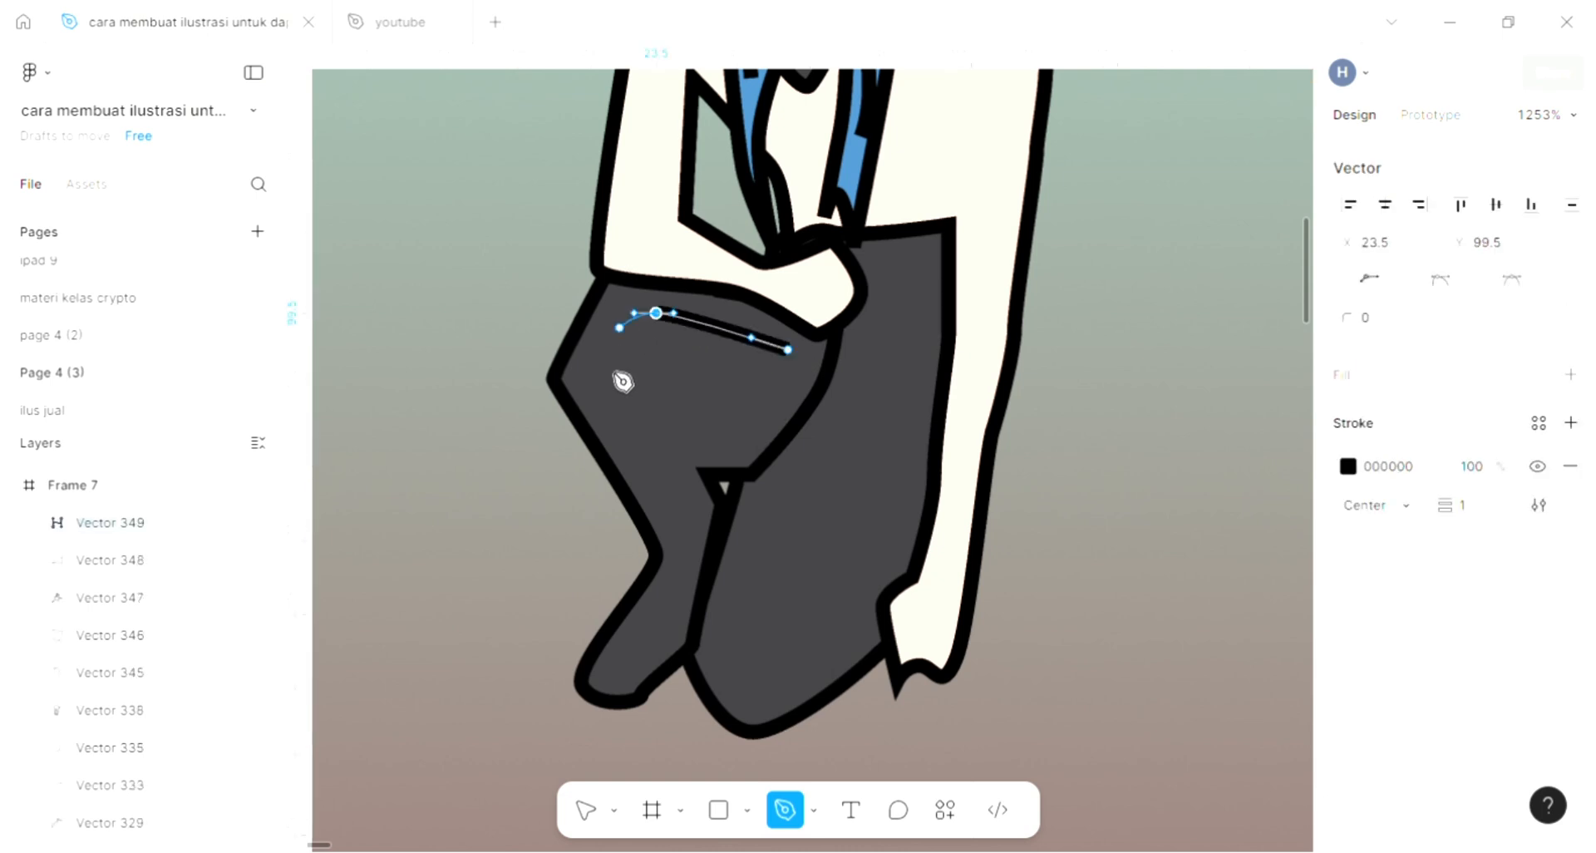
click(605, 349)
click(619, 393)
click(626, 356)
click(648, 393)
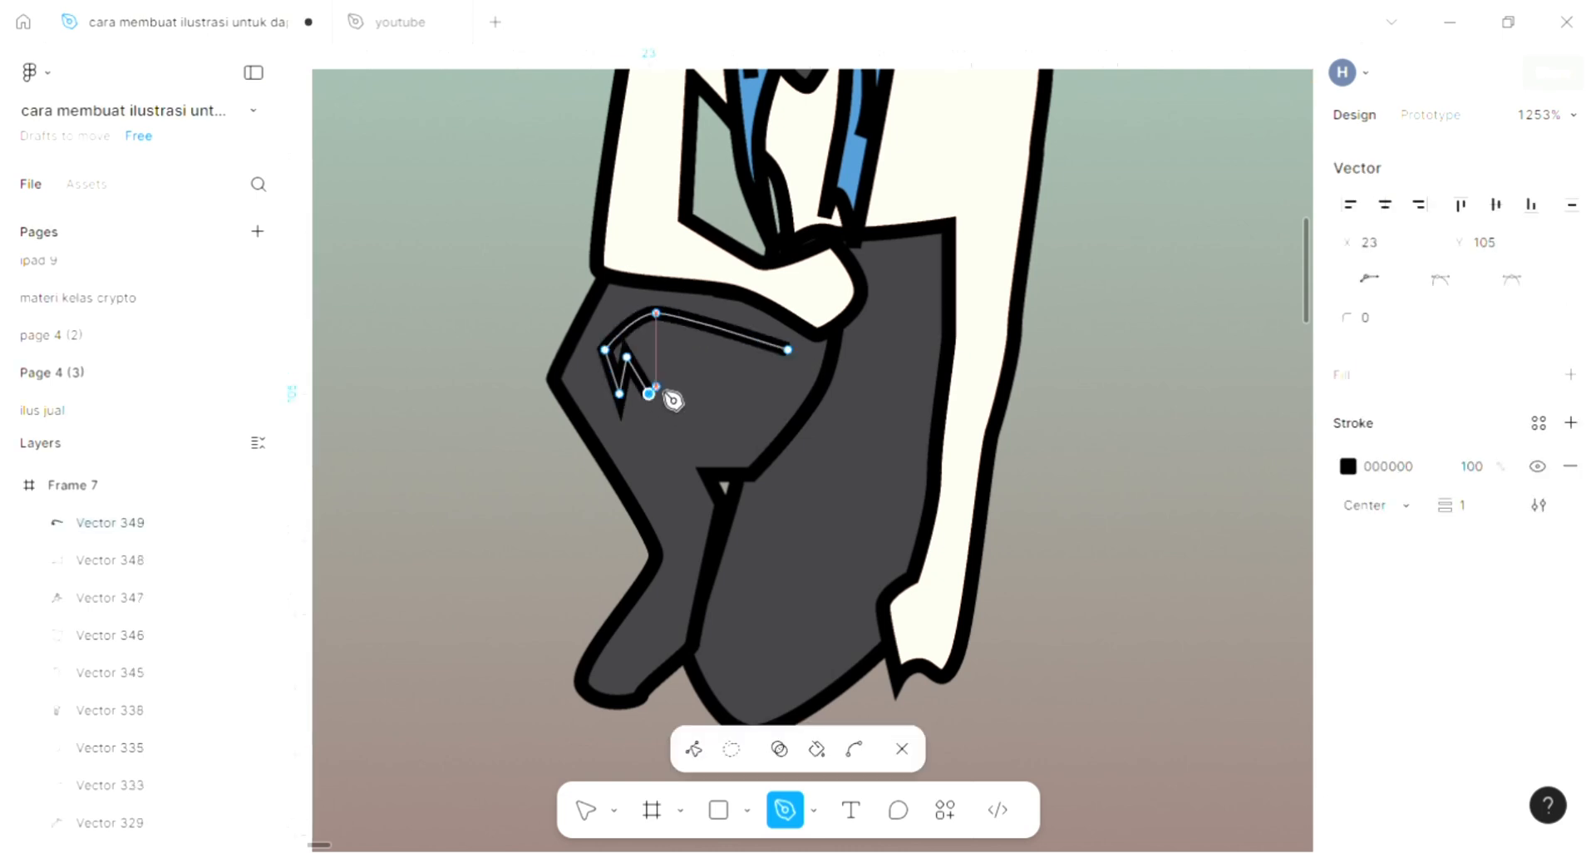
click(656, 387)
click(642, 497)
click(669, 474)
click(685, 563)
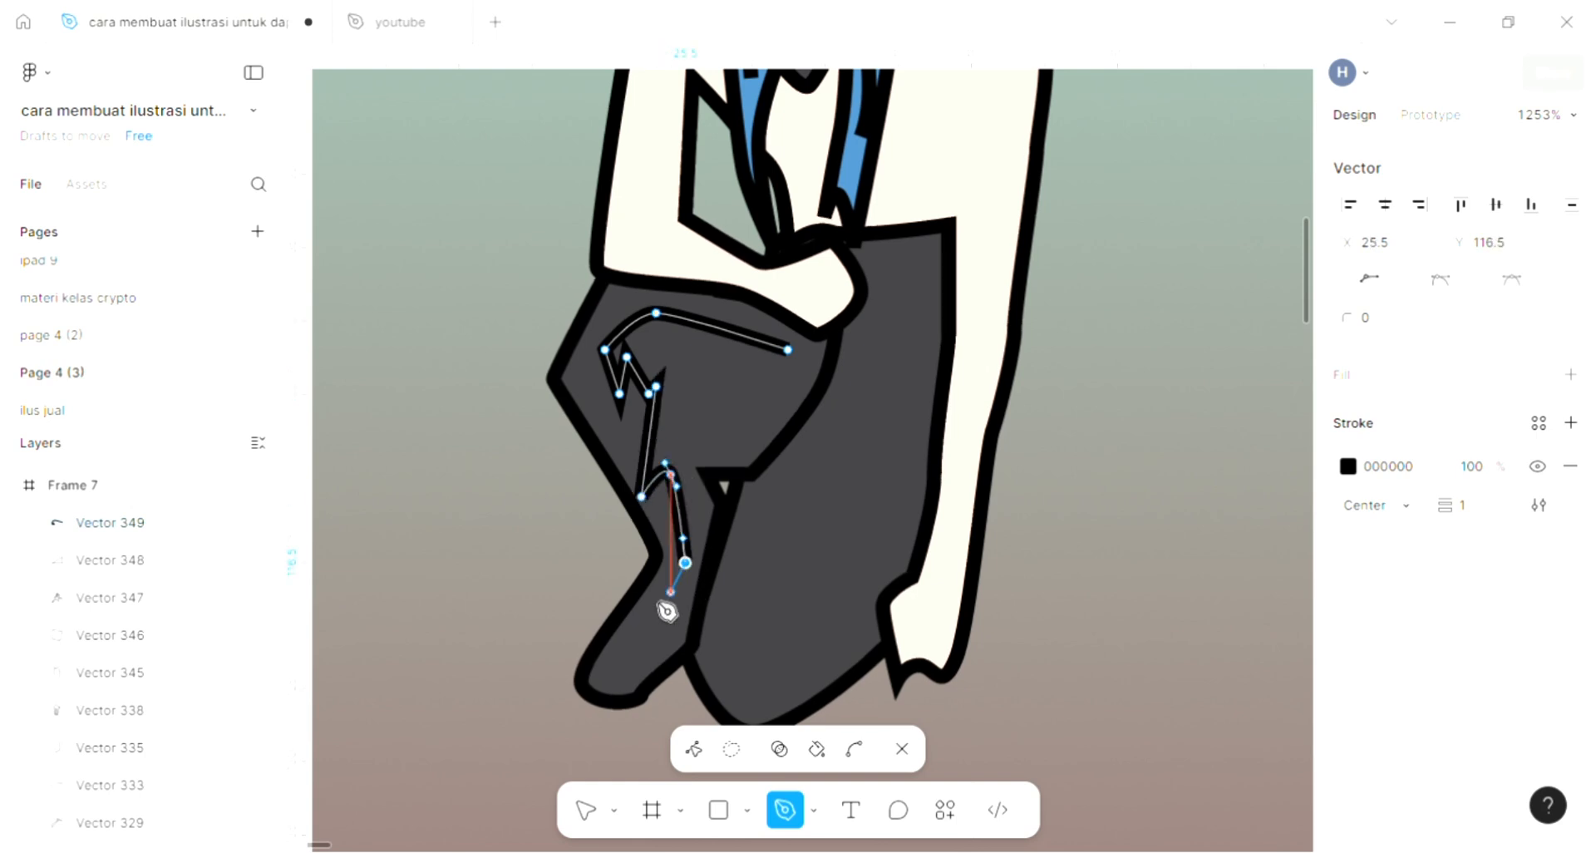
click(648, 599)
click(619, 651)
click(619, 665)
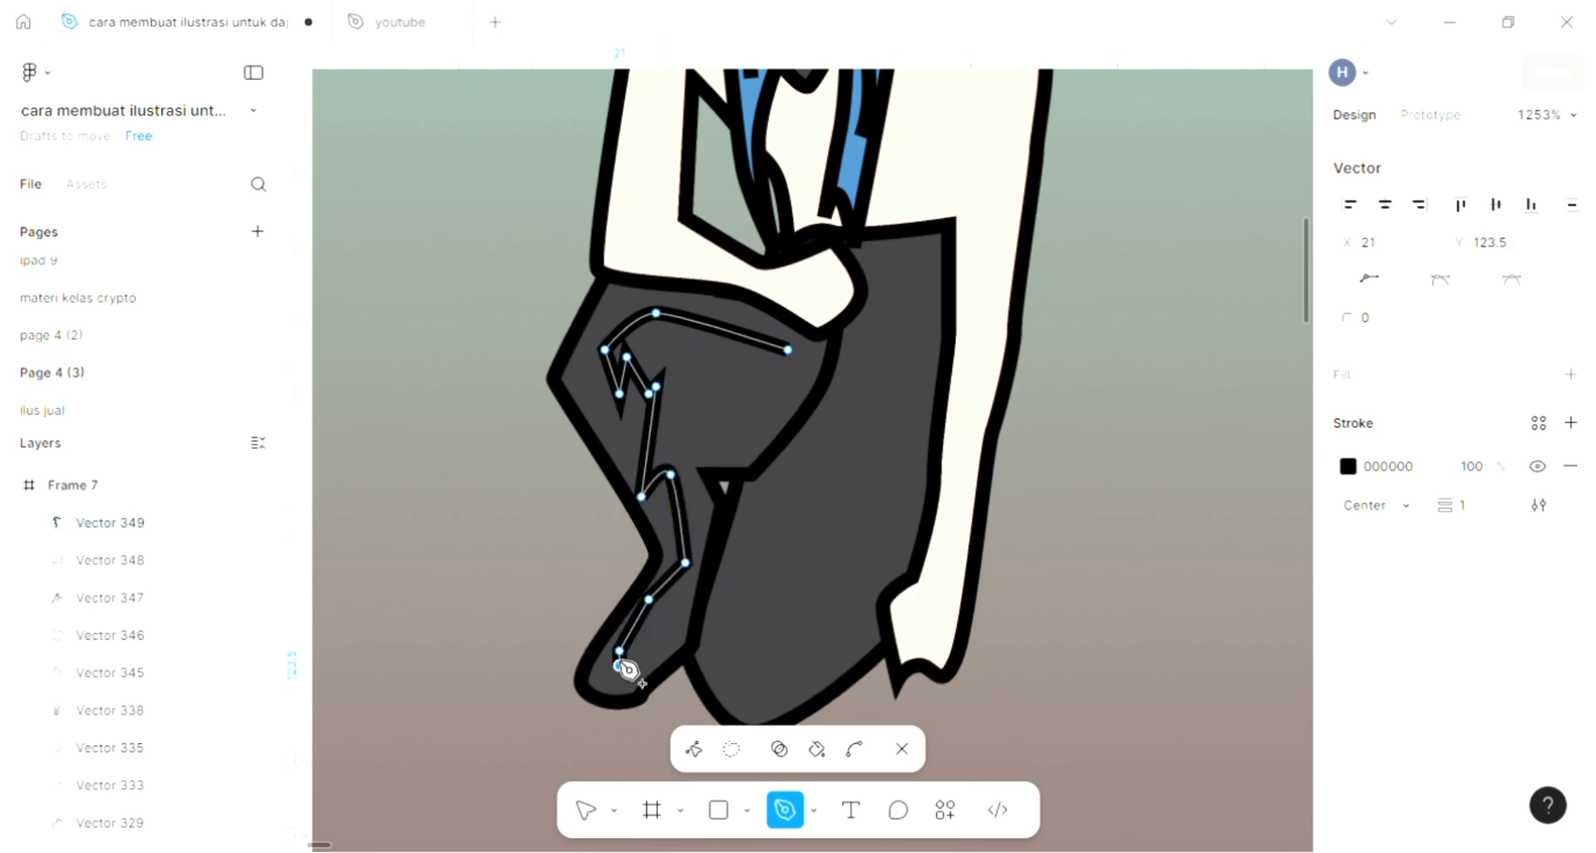
click(1128, 355)
Draw an open zigzag crease line about 11.5 × 29 down the larger trouser leg beside the hanging arm.
key(p)
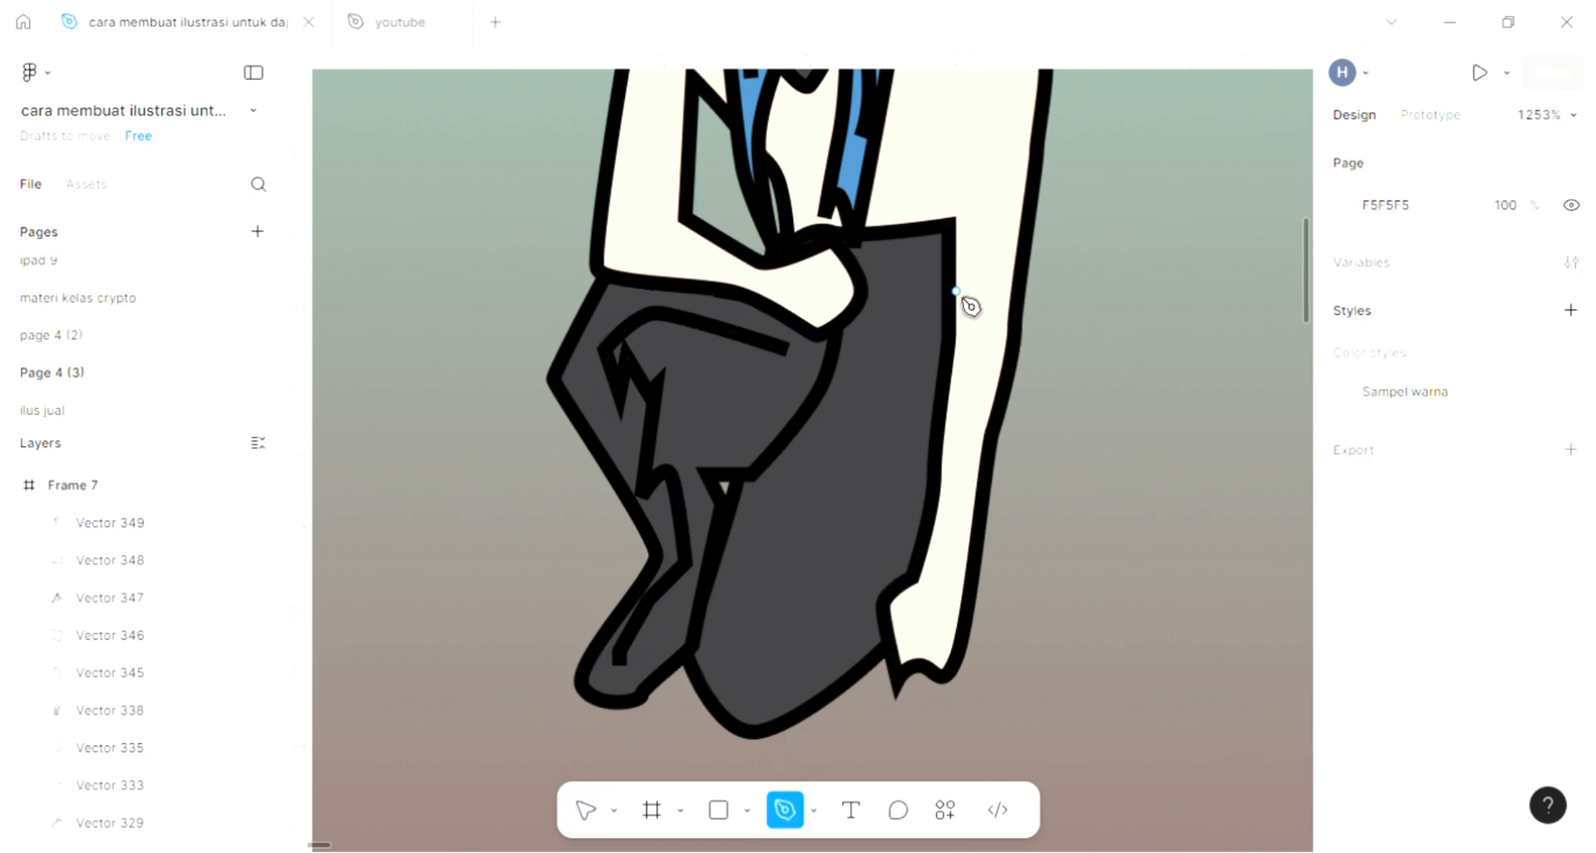
click(890, 262)
click(911, 320)
drag(890, 335, 892, 359)
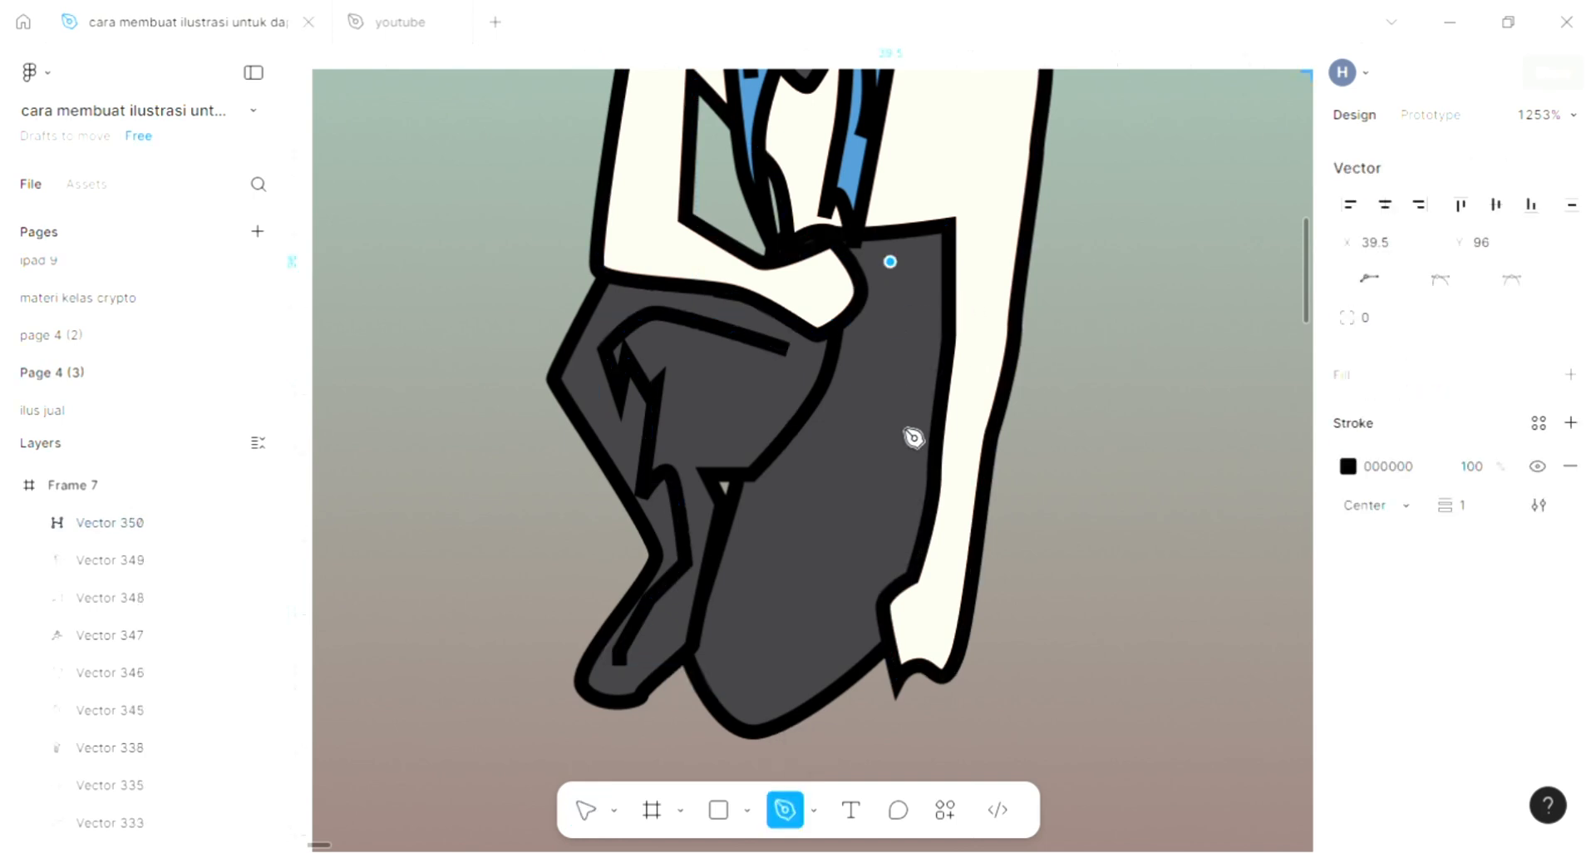
drag(898, 423, 898, 429)
click(861, 423)
click(861, 504)
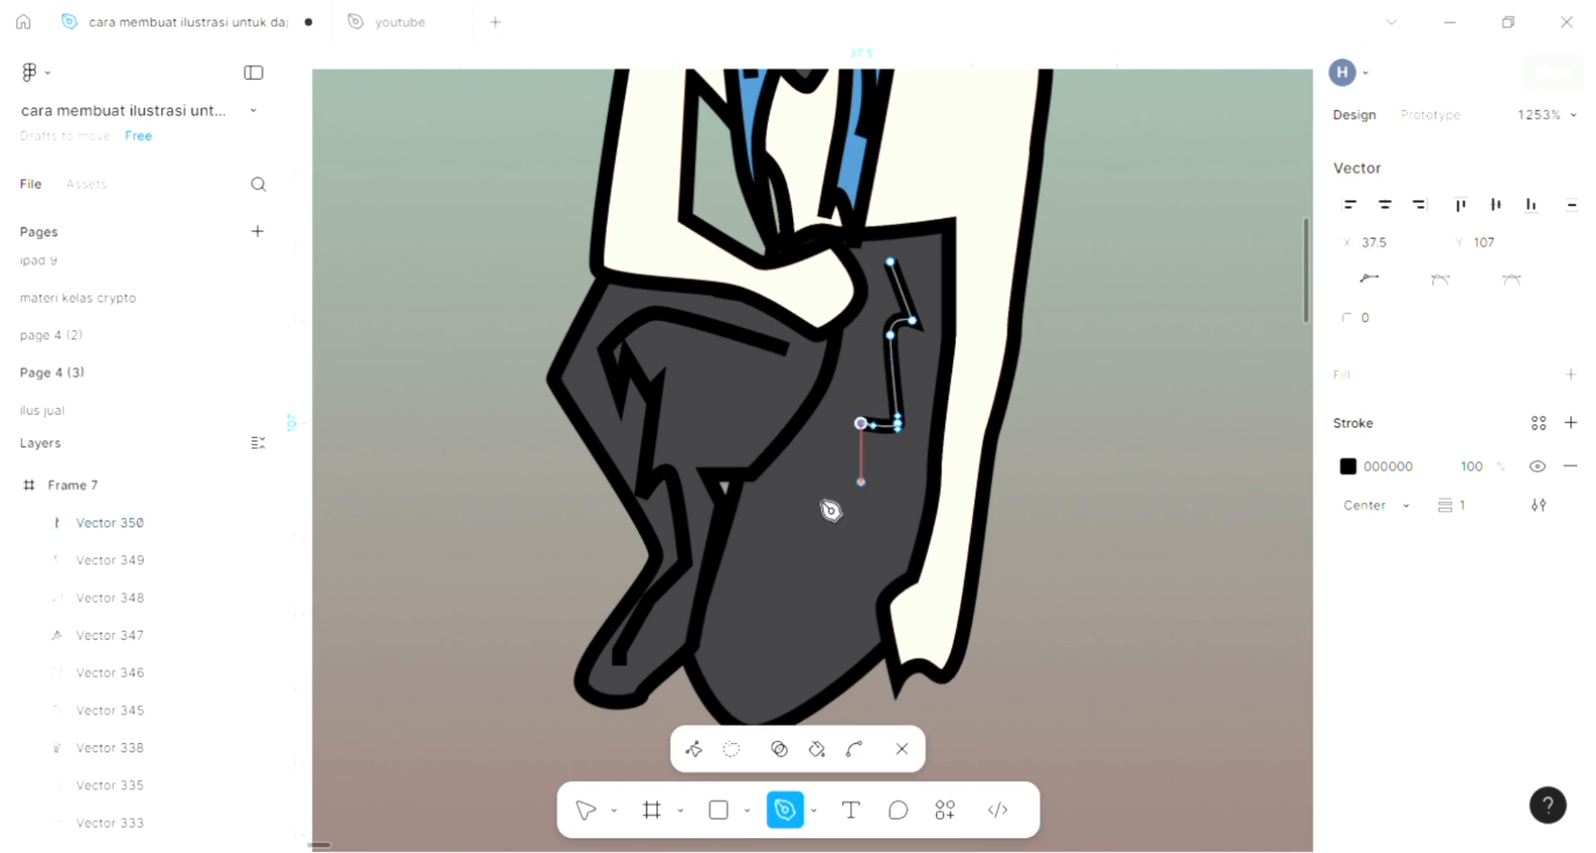
click(817, 496)
drag(831, 606, 773, 564)
click(773, 564)
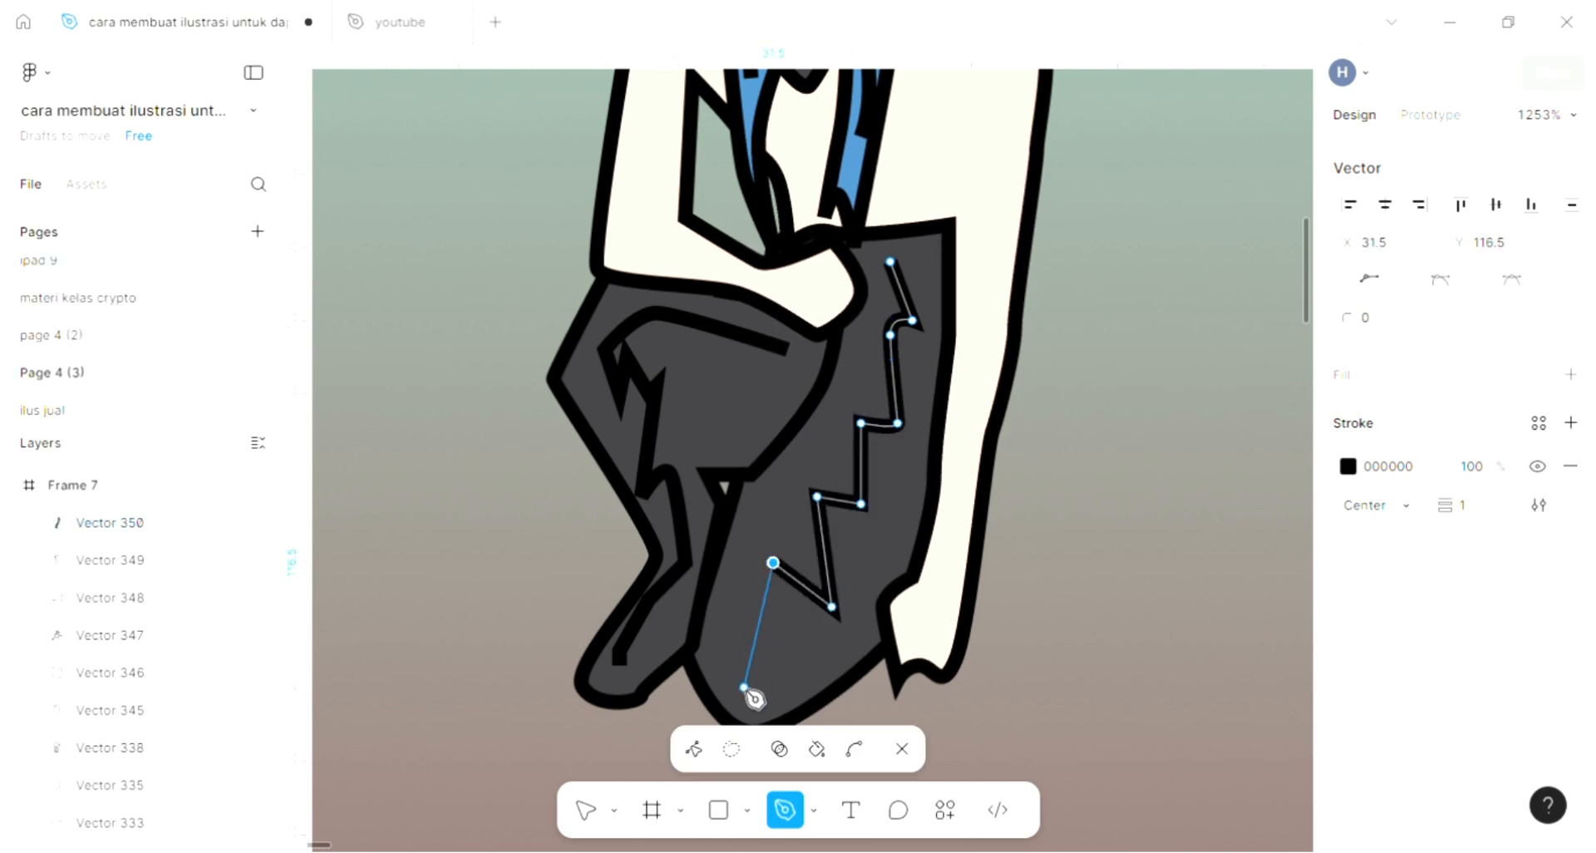
click(744, 687)
key(Escape)
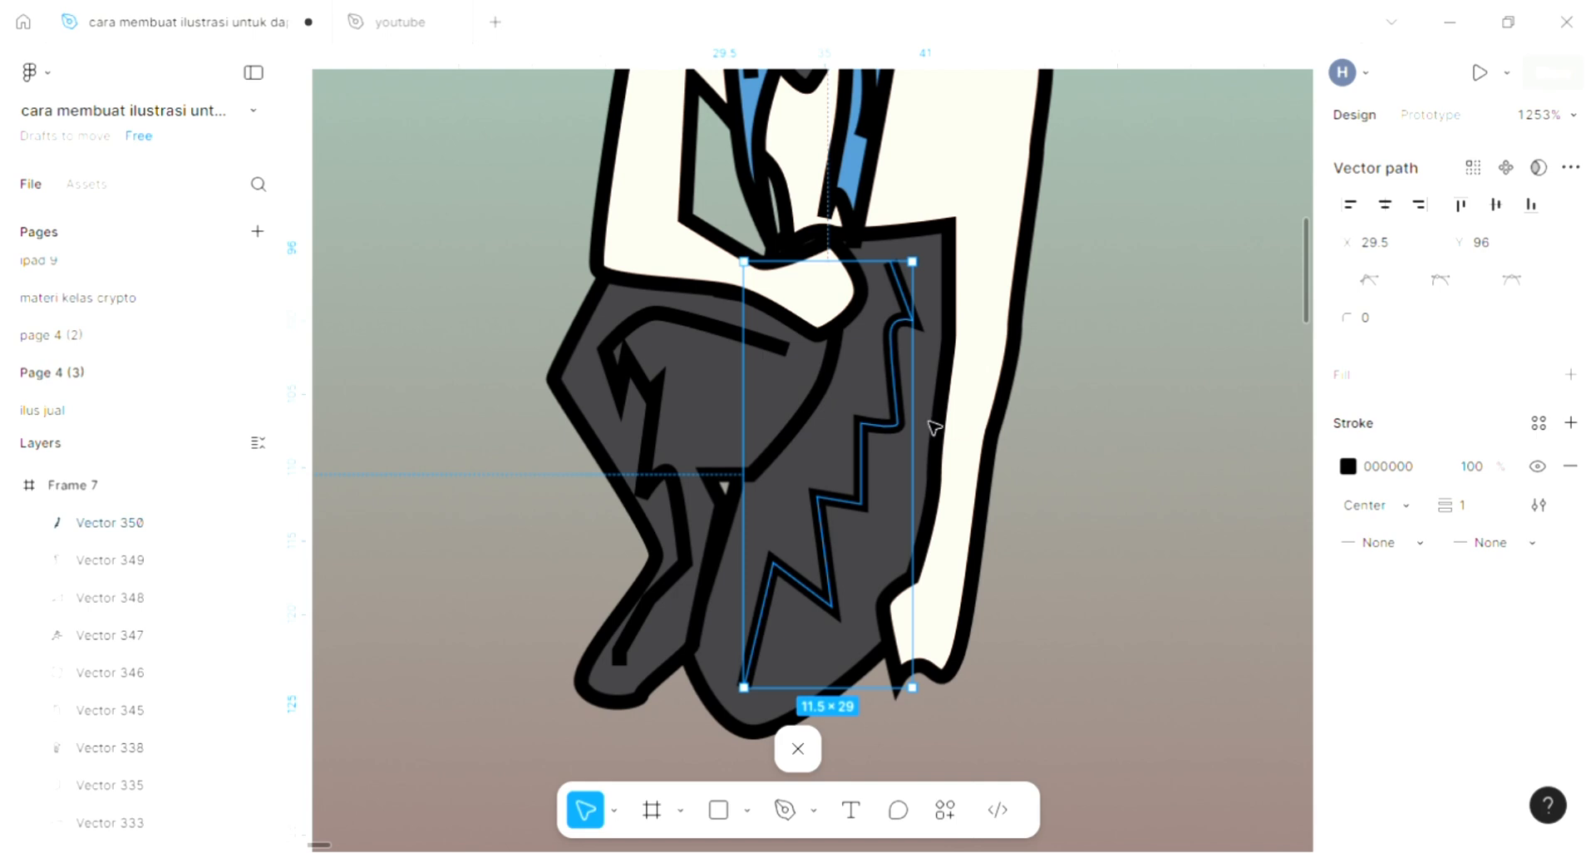
key(Escape)
Send the crouching figure's cream torso-and-arms shape to the back of Frame 7.
scroll(935, 428, up, 2)
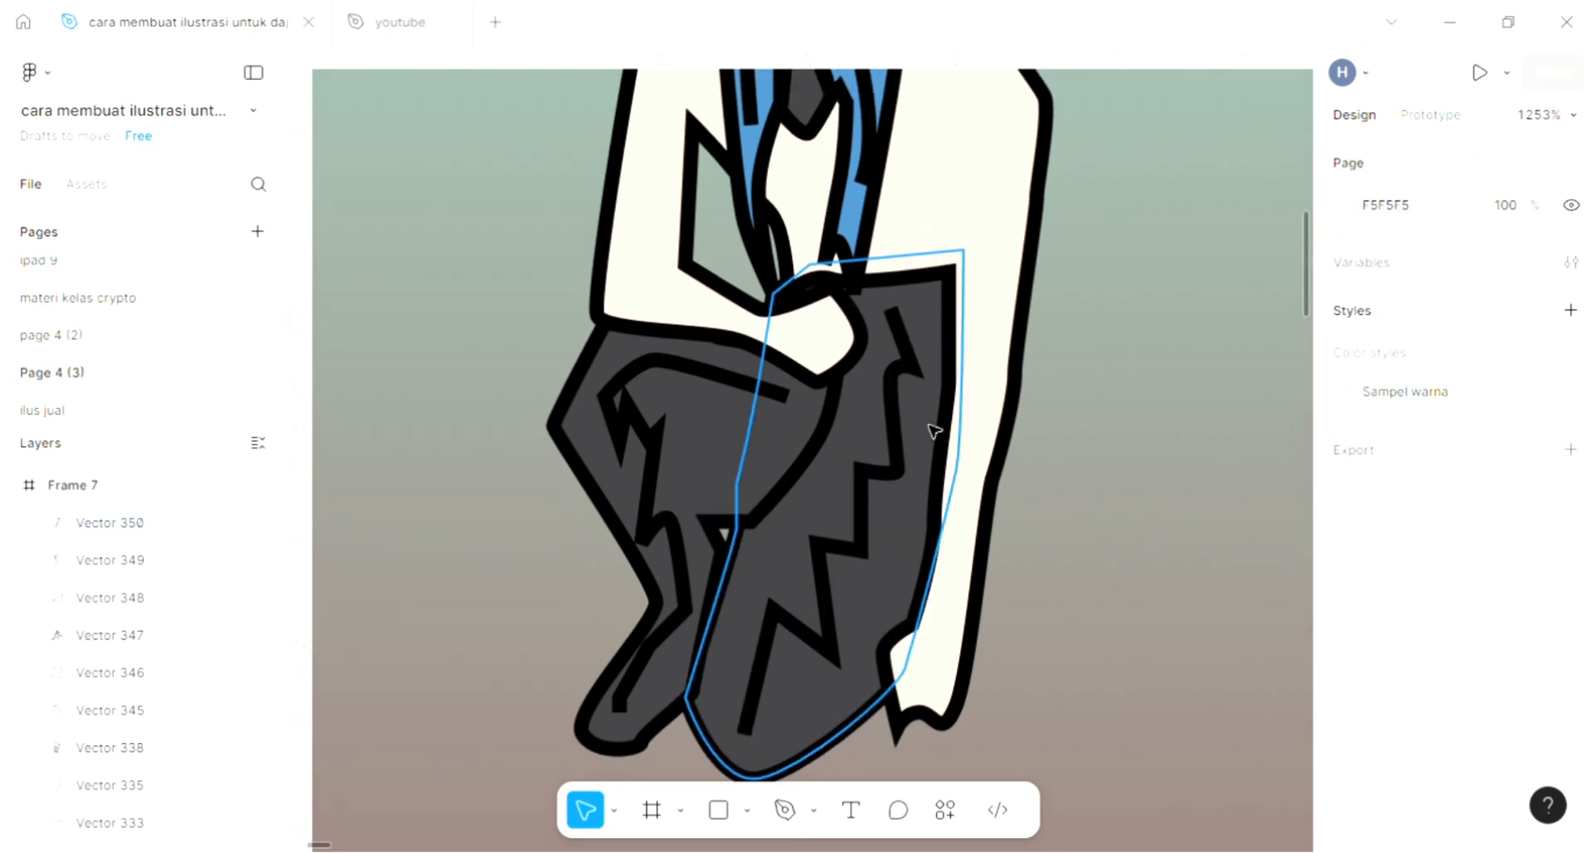
click(983, 433)
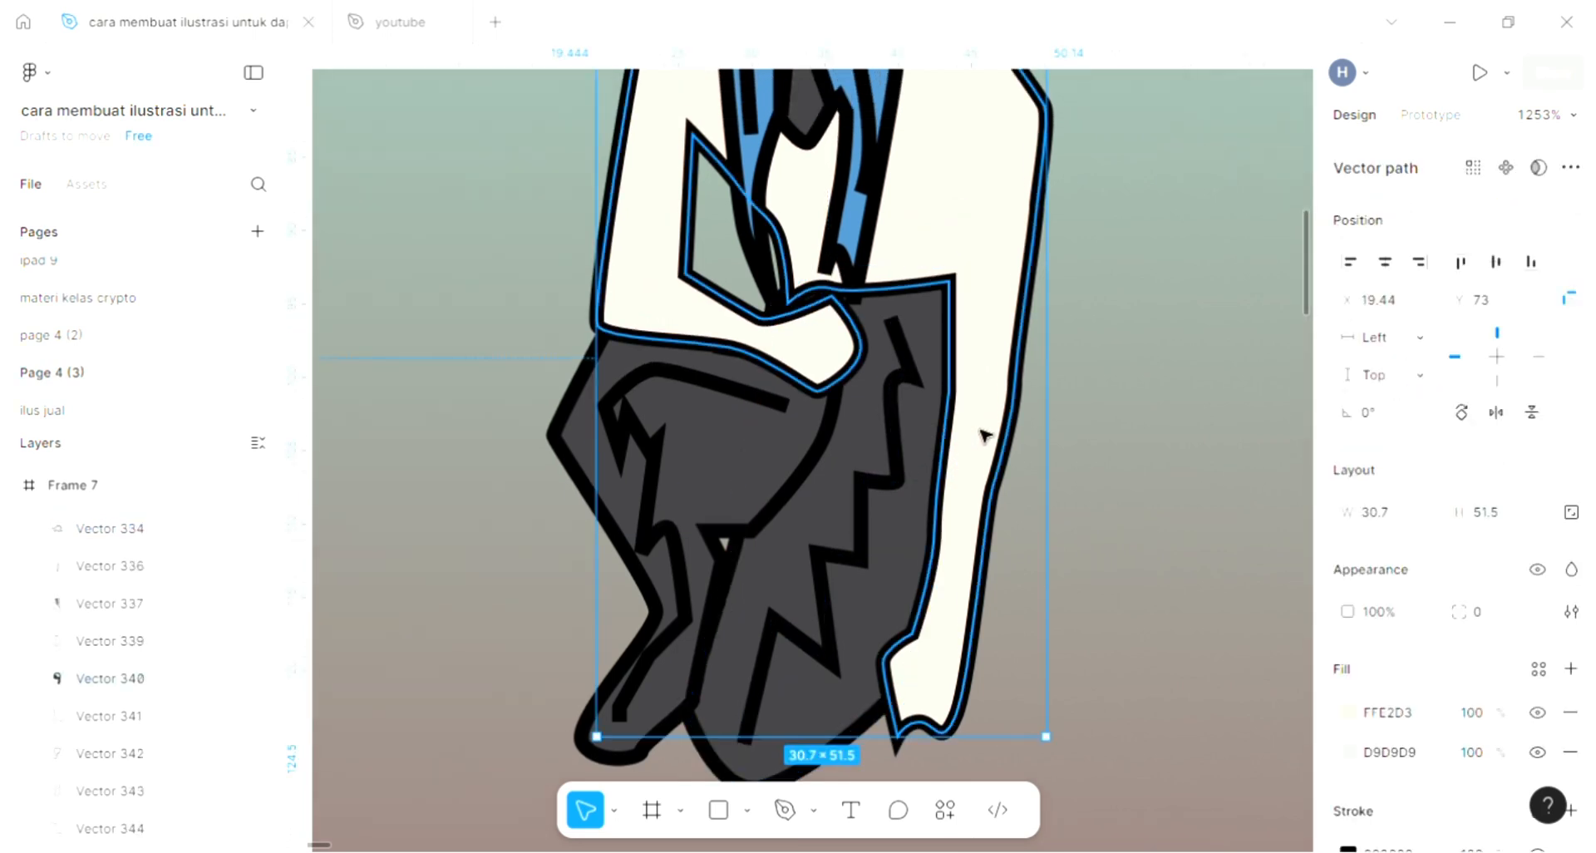
key(ctrl+shift+bracketleft)
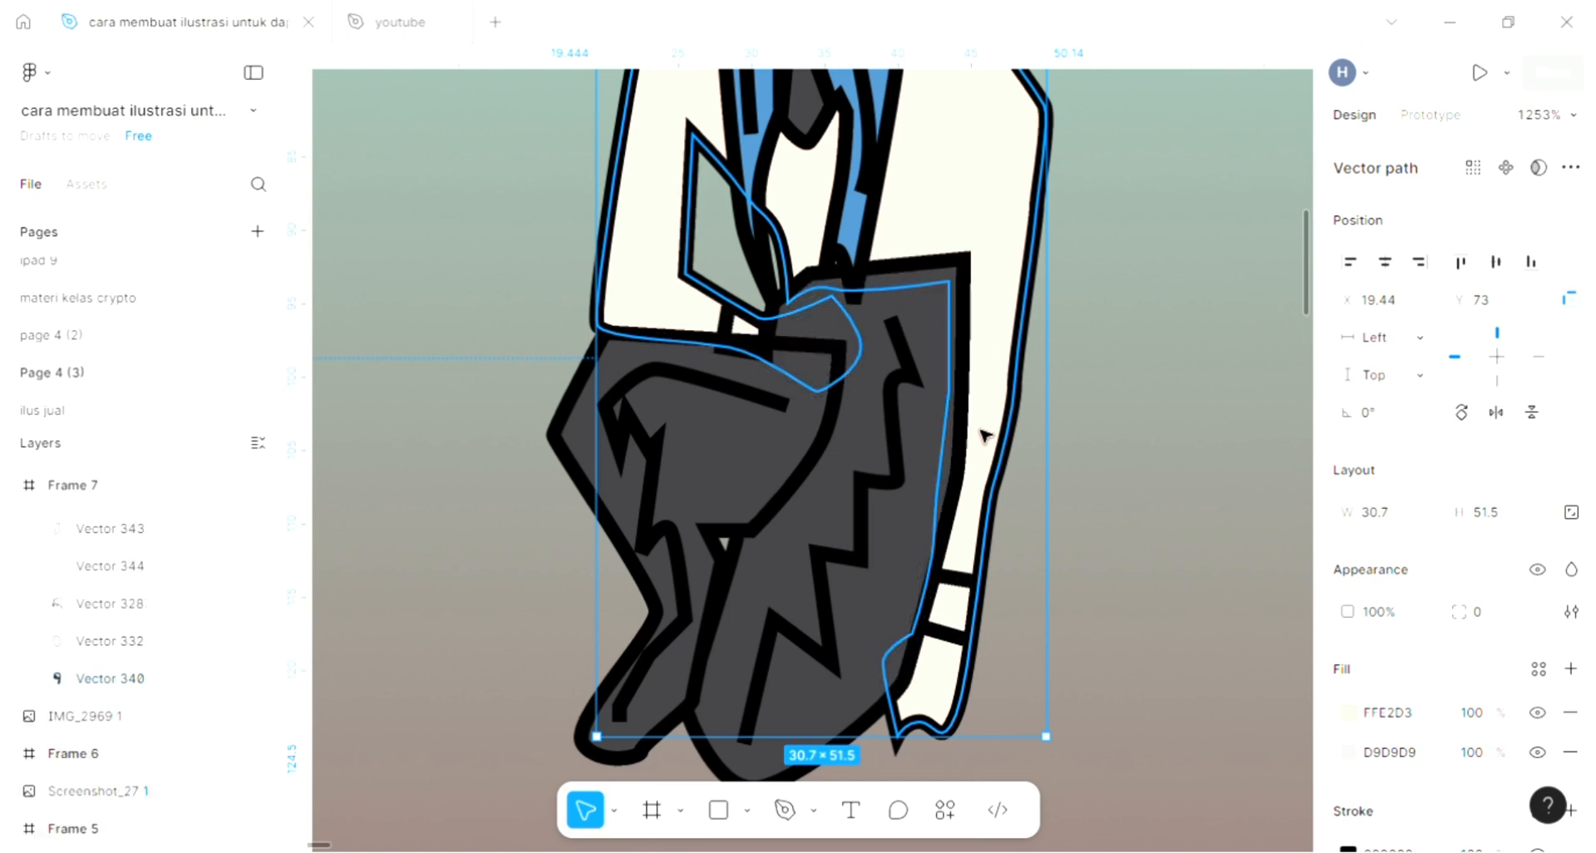
Send the larger dark grey trouser leg shape beside the hanging arm to the back of Frame 7.
click(896, 586)
key(ctrl+shift+bracketleft)
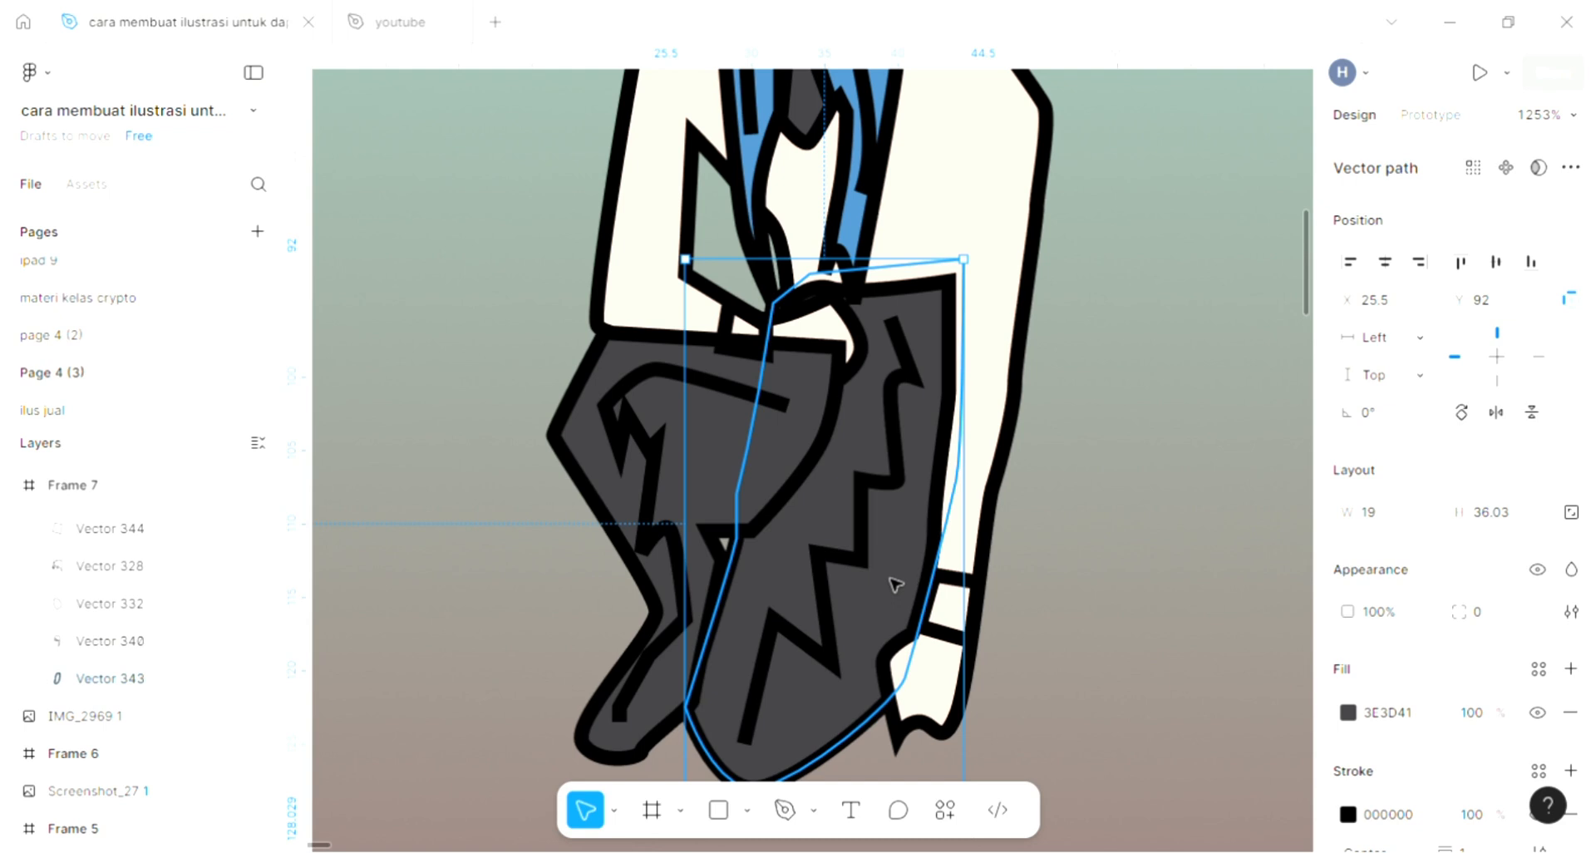
click(1218, 227)
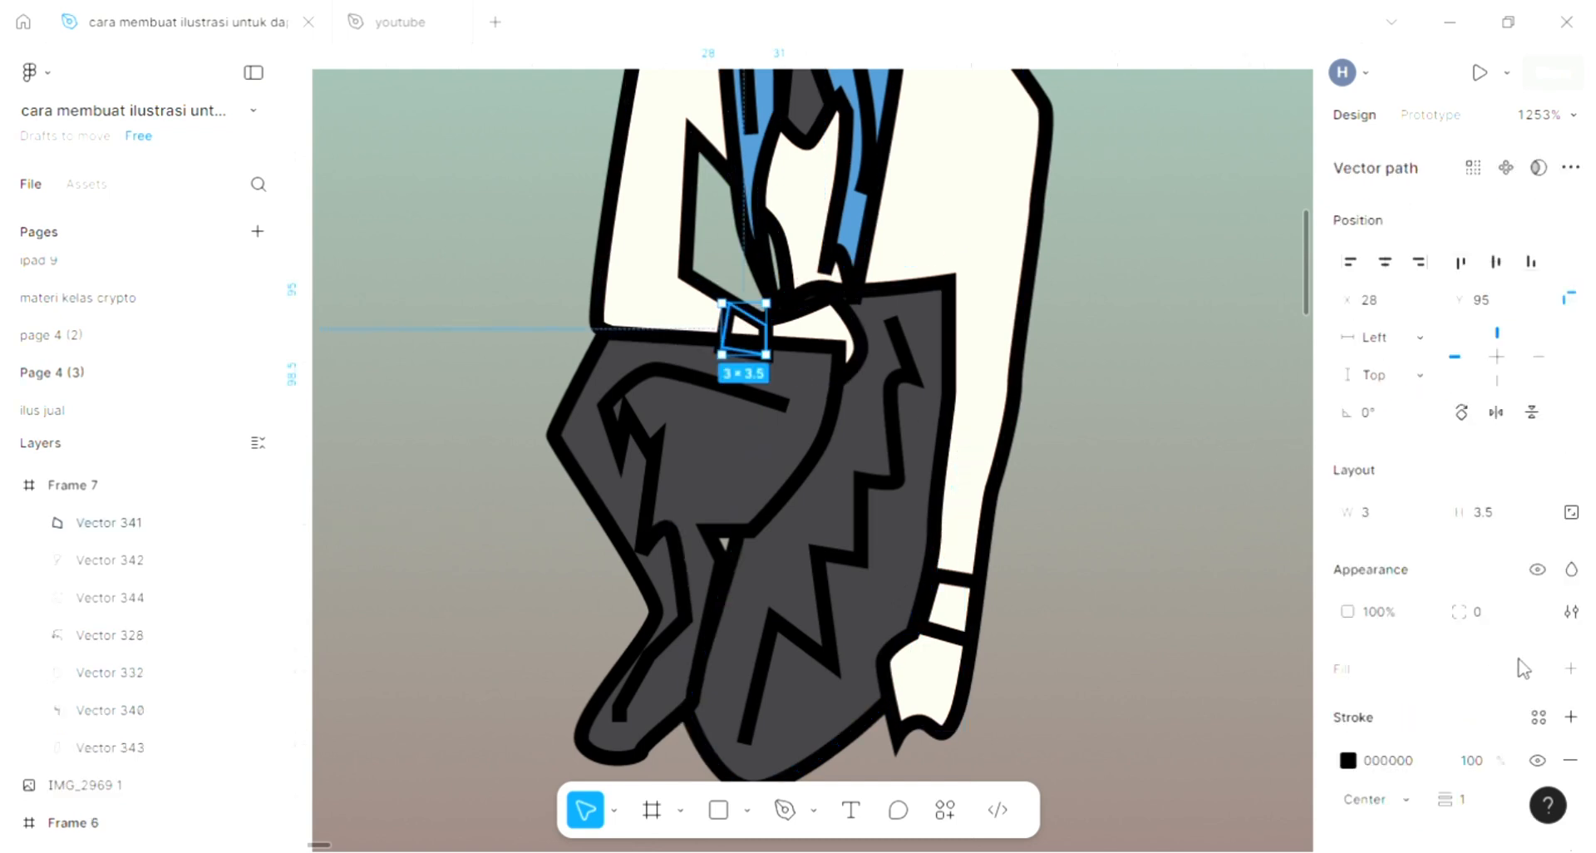
Fill the small wristband on the crouching figure's bent arm with dark grey 3E3D41 sampled from the trousers.
click(1571, 669)
scroll(815, 485, left, 1)
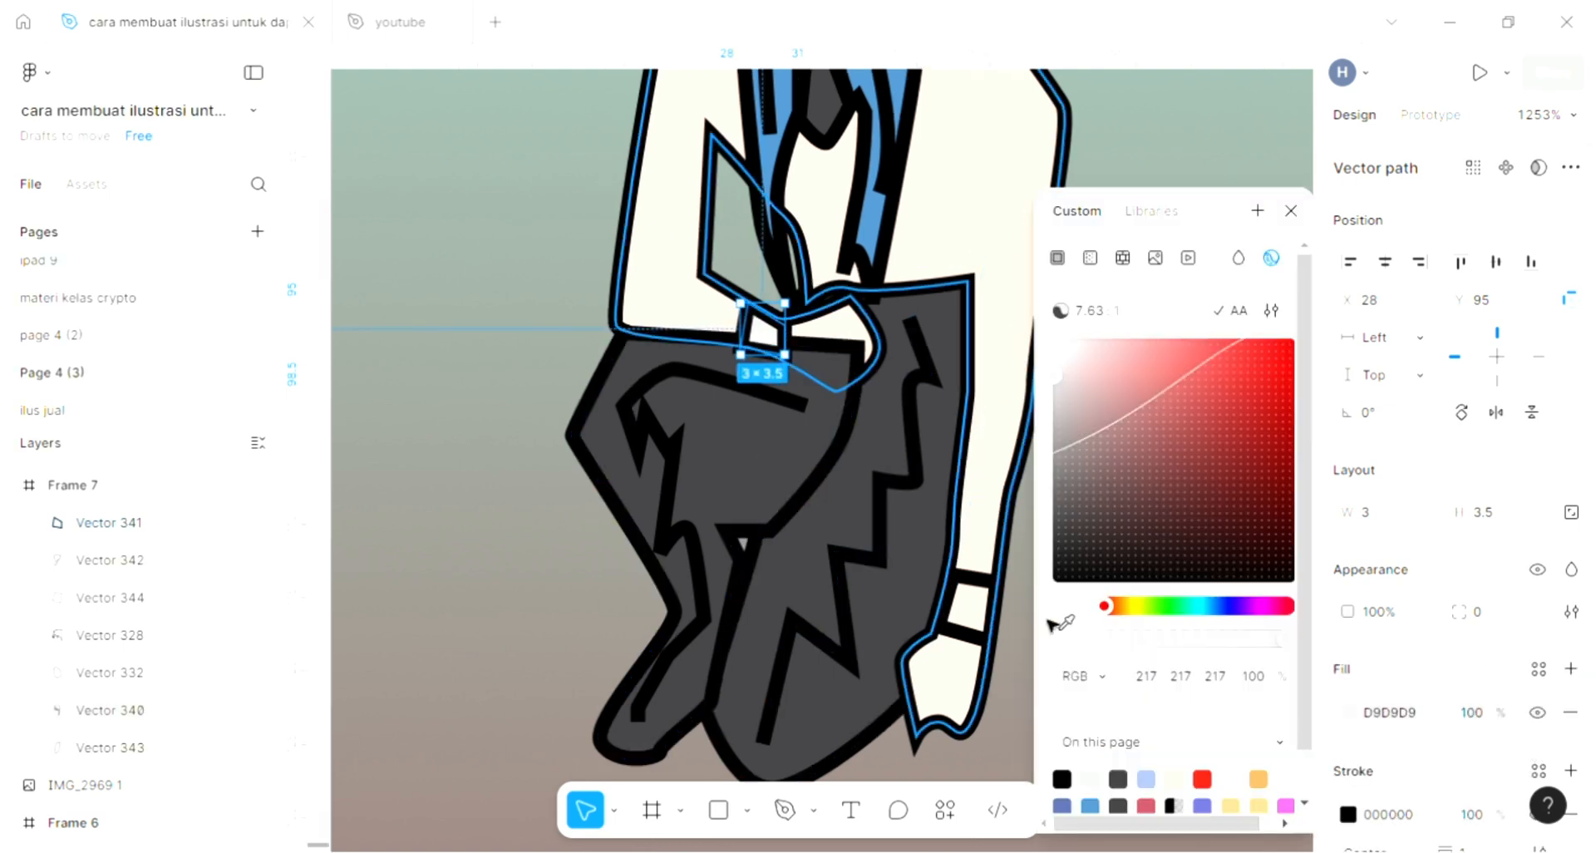
key(i)
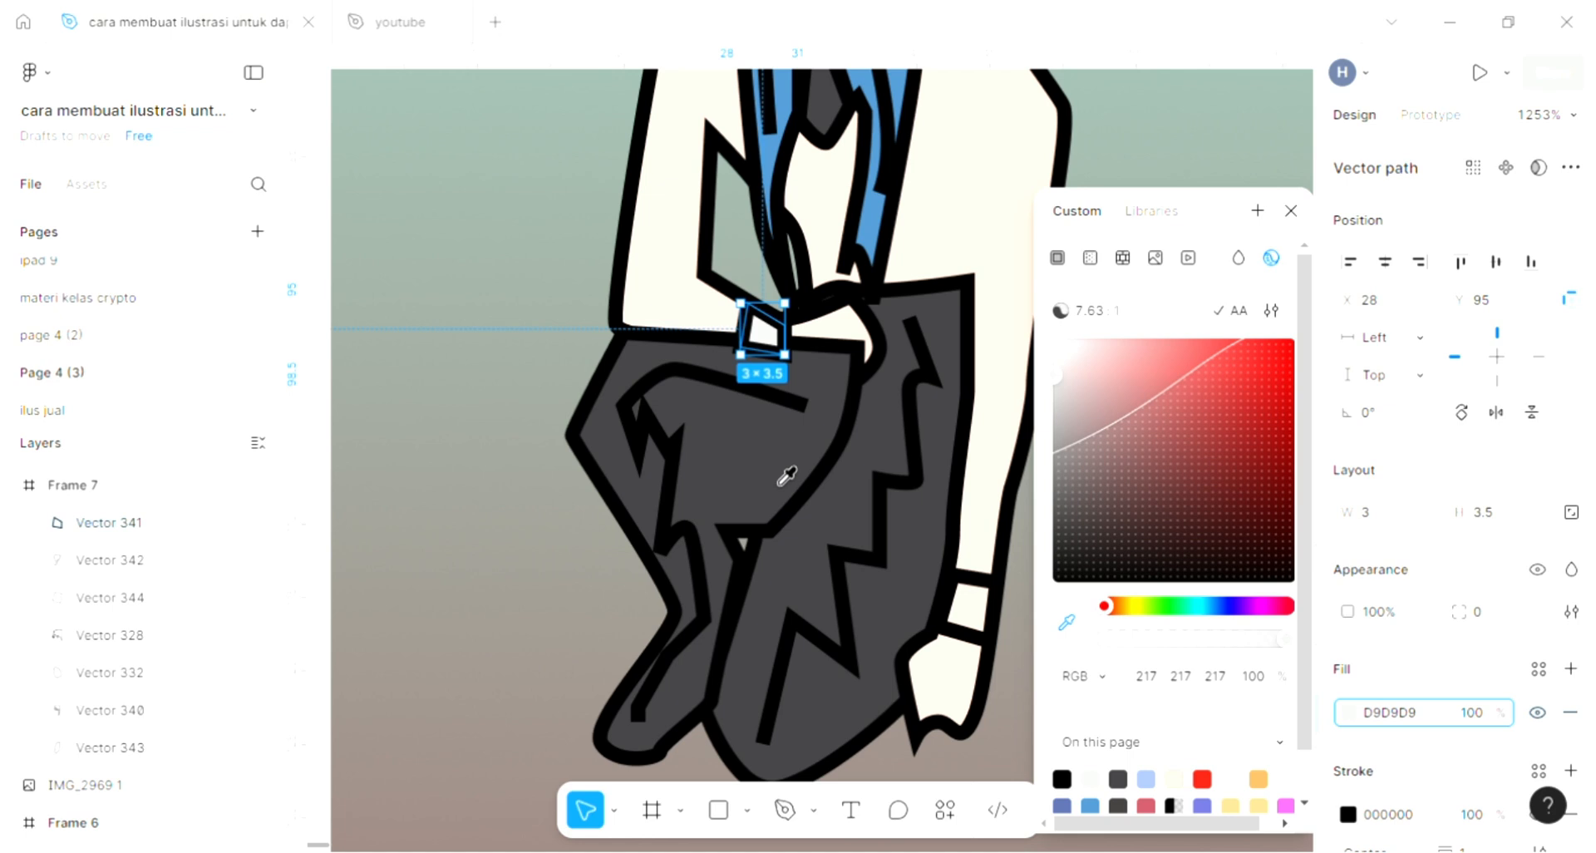
click(815, 503)
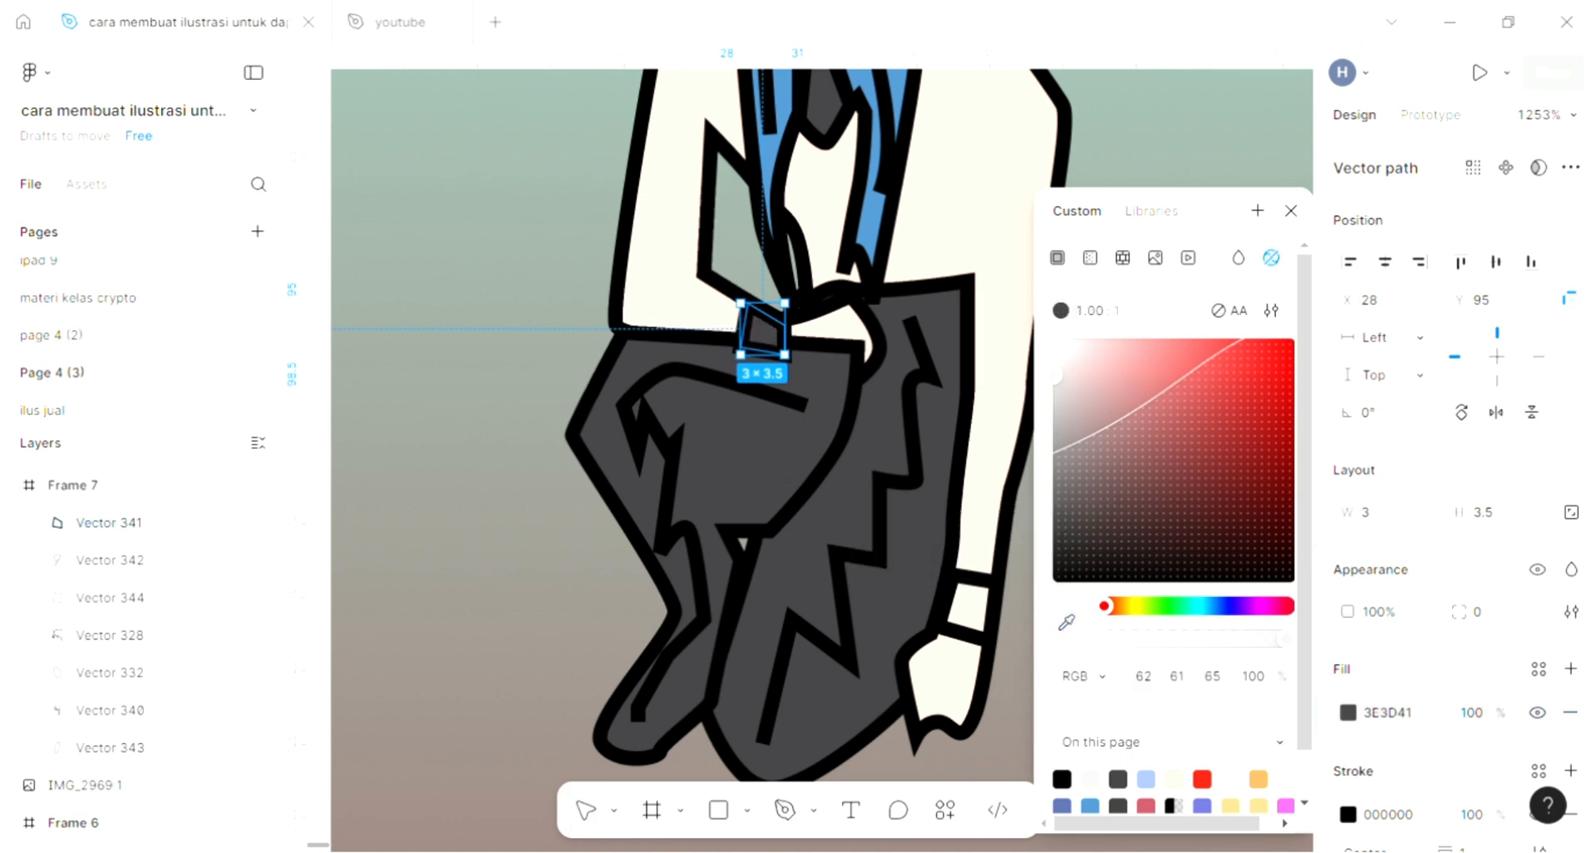
click(574, 360)
Fill the wristband on the crouching figure's hanging arm with the dark grey sampled from the trousers.
scroll(572, 360, down, 2)
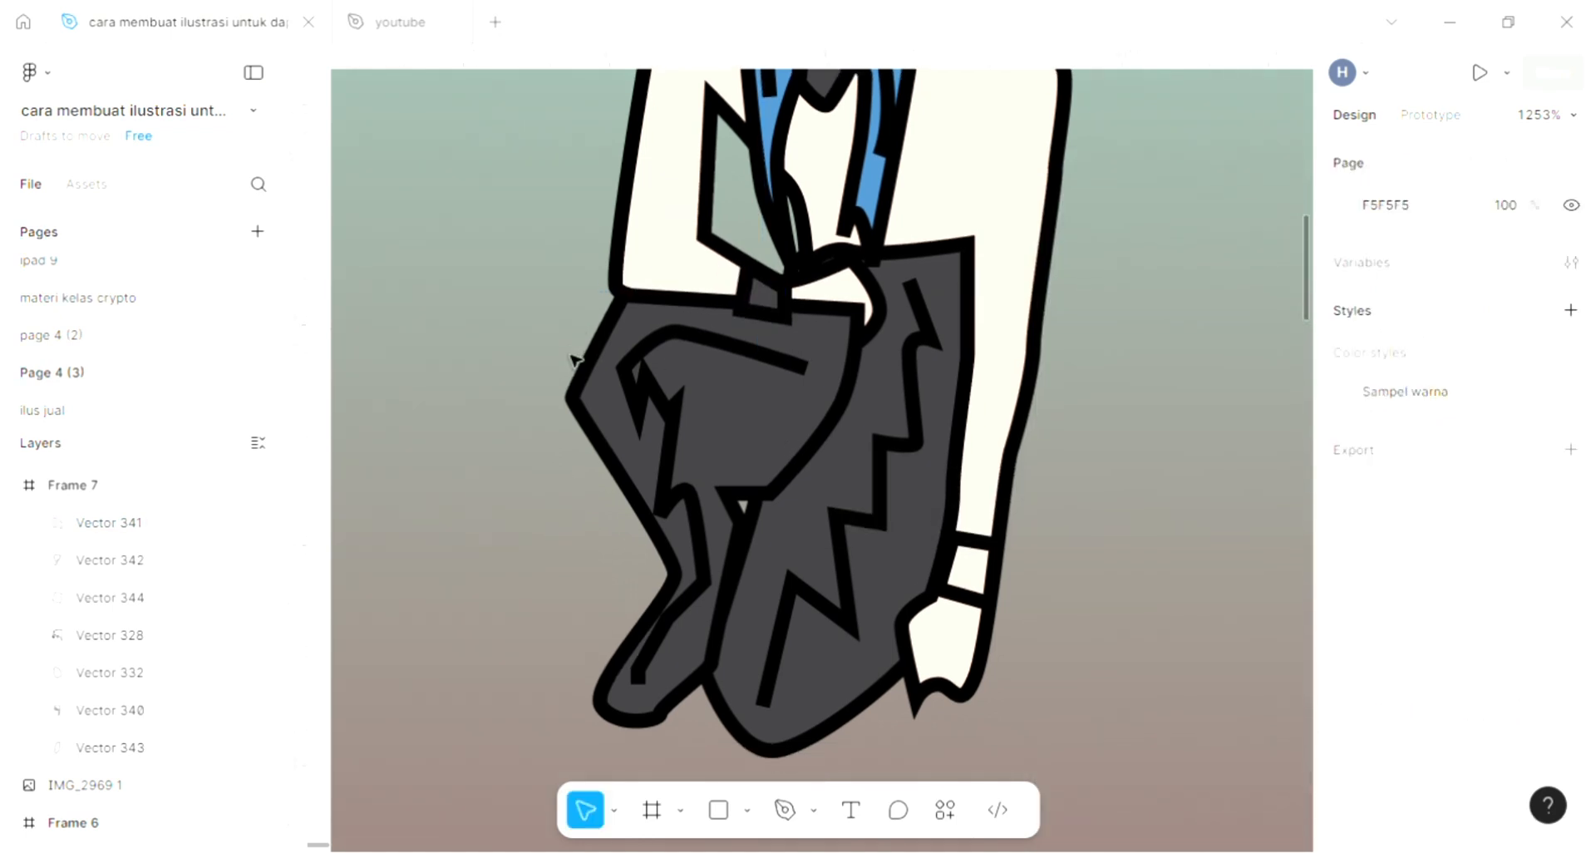
scroll(598, 404, right, 3)
scroll(599, 406, down, 1)
scroll(598, 405, right, 1)
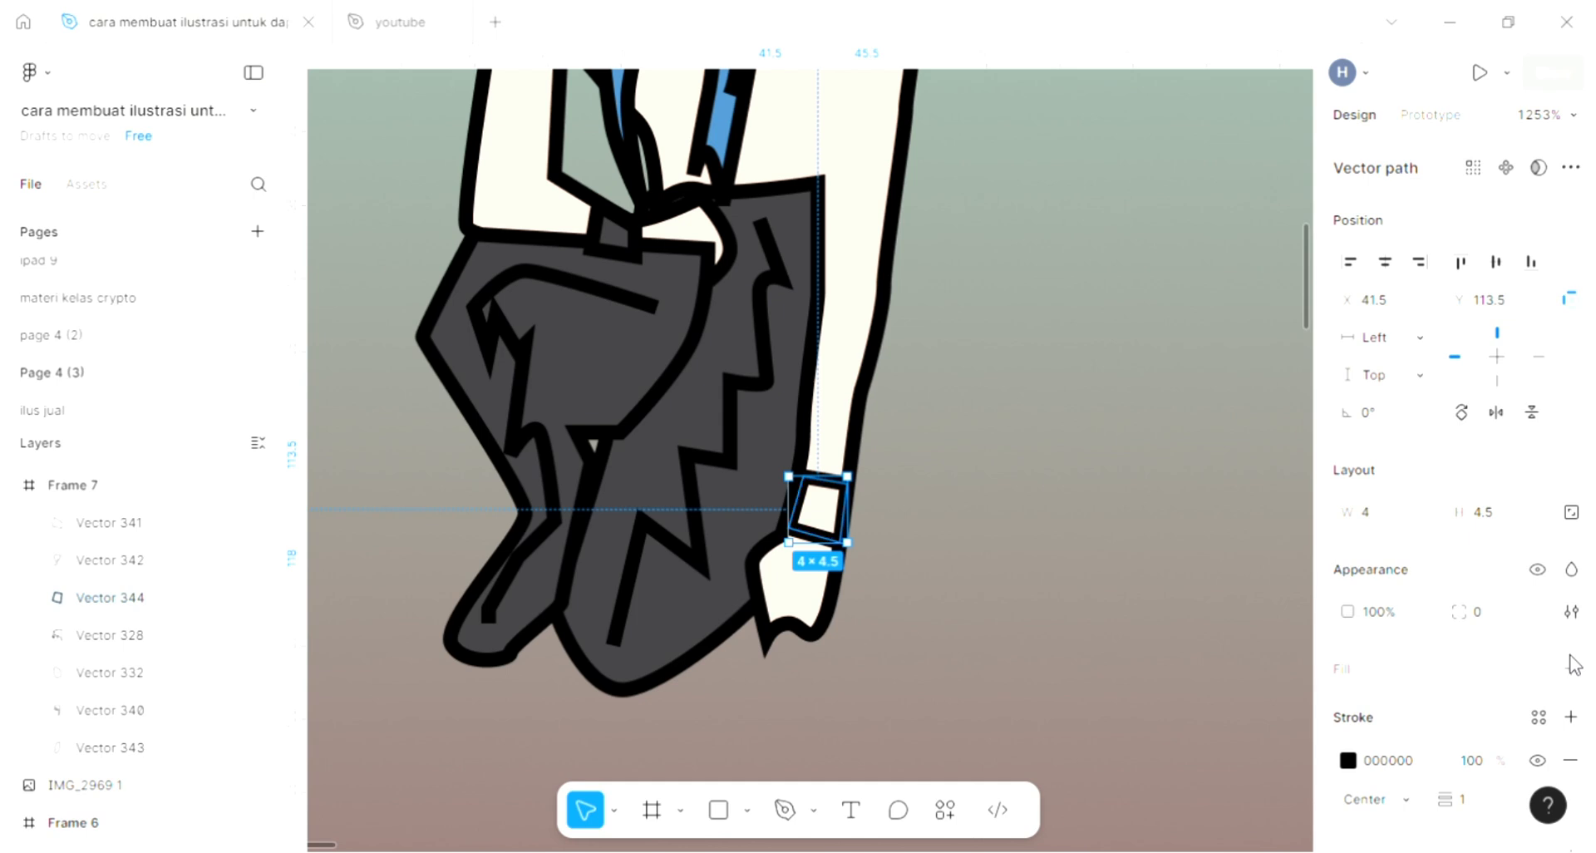
click(1571, 668)
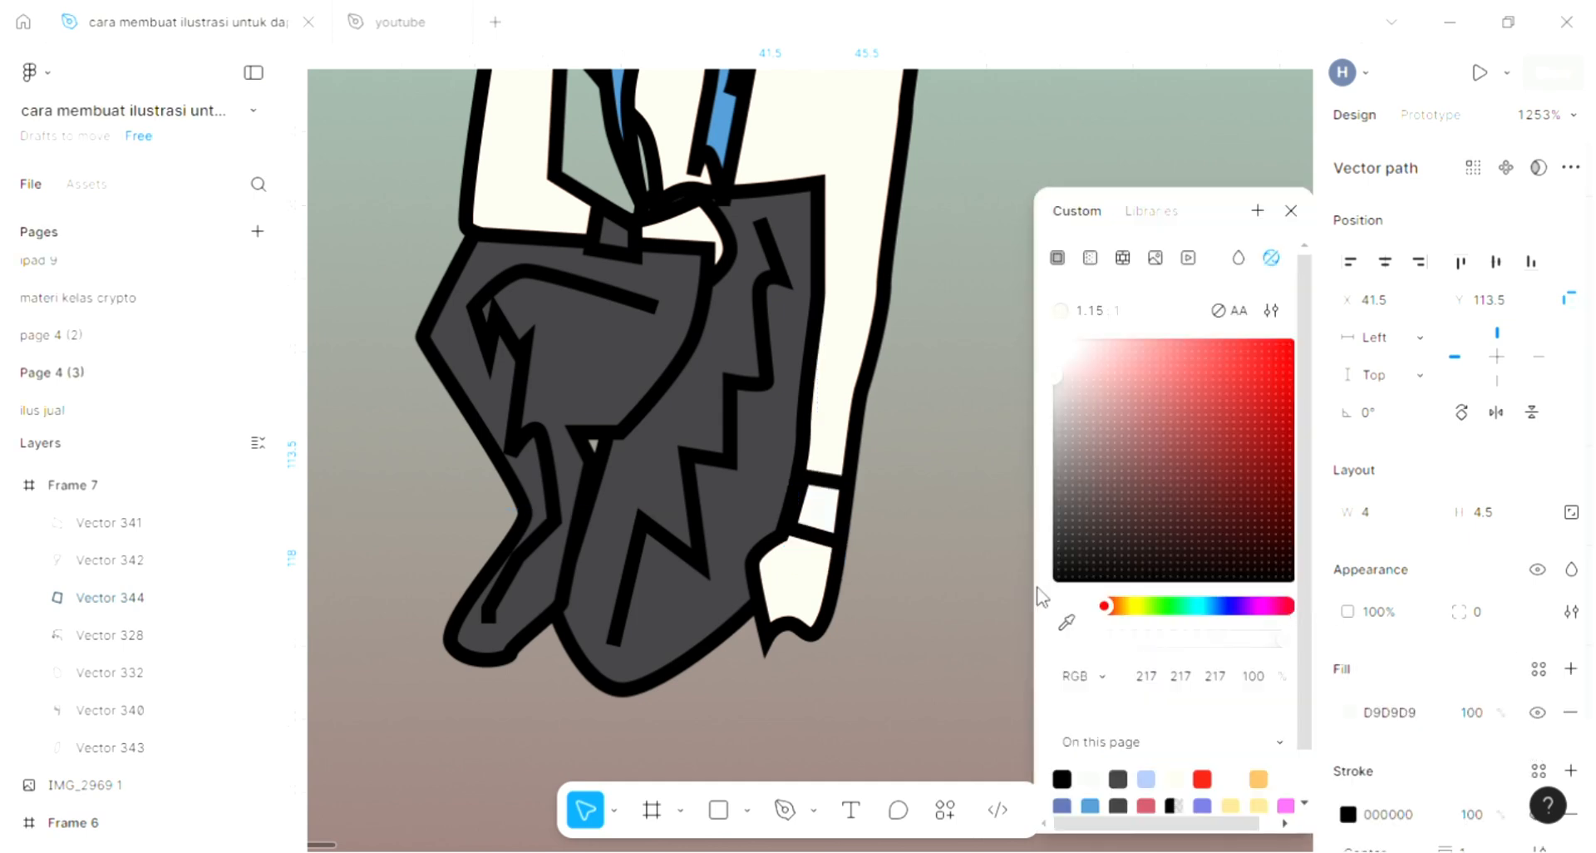
click(1066, 622)
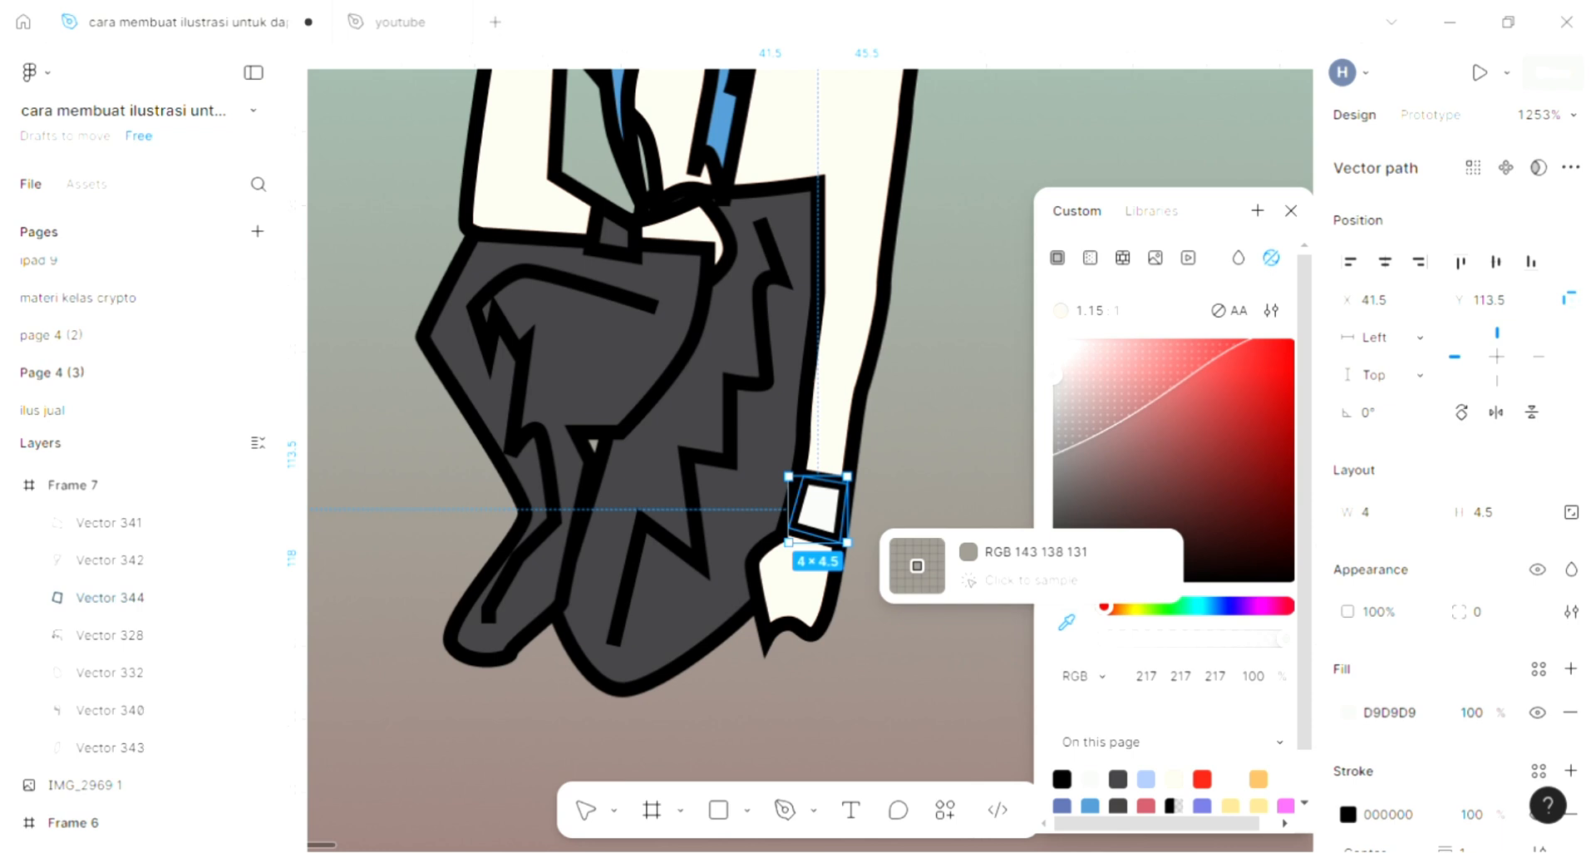
click(766, 434)
click(1009, 412)
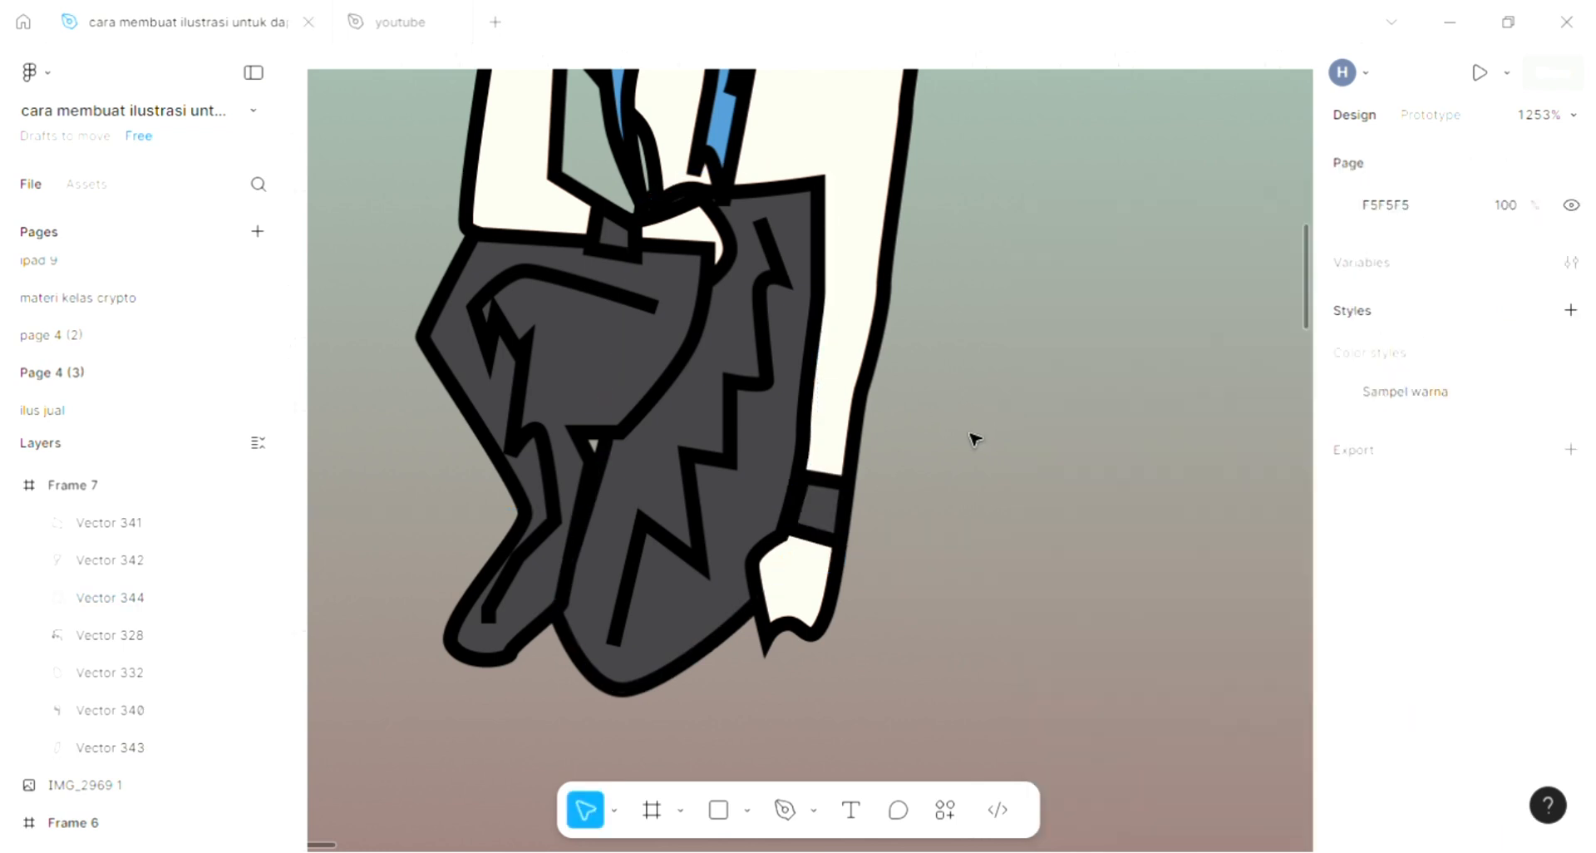
Draw a short curved crease line about 3 × 1.6 on the shoulder of the hanging arm with the Pen tool.
scroll(974, 439, up, 6)
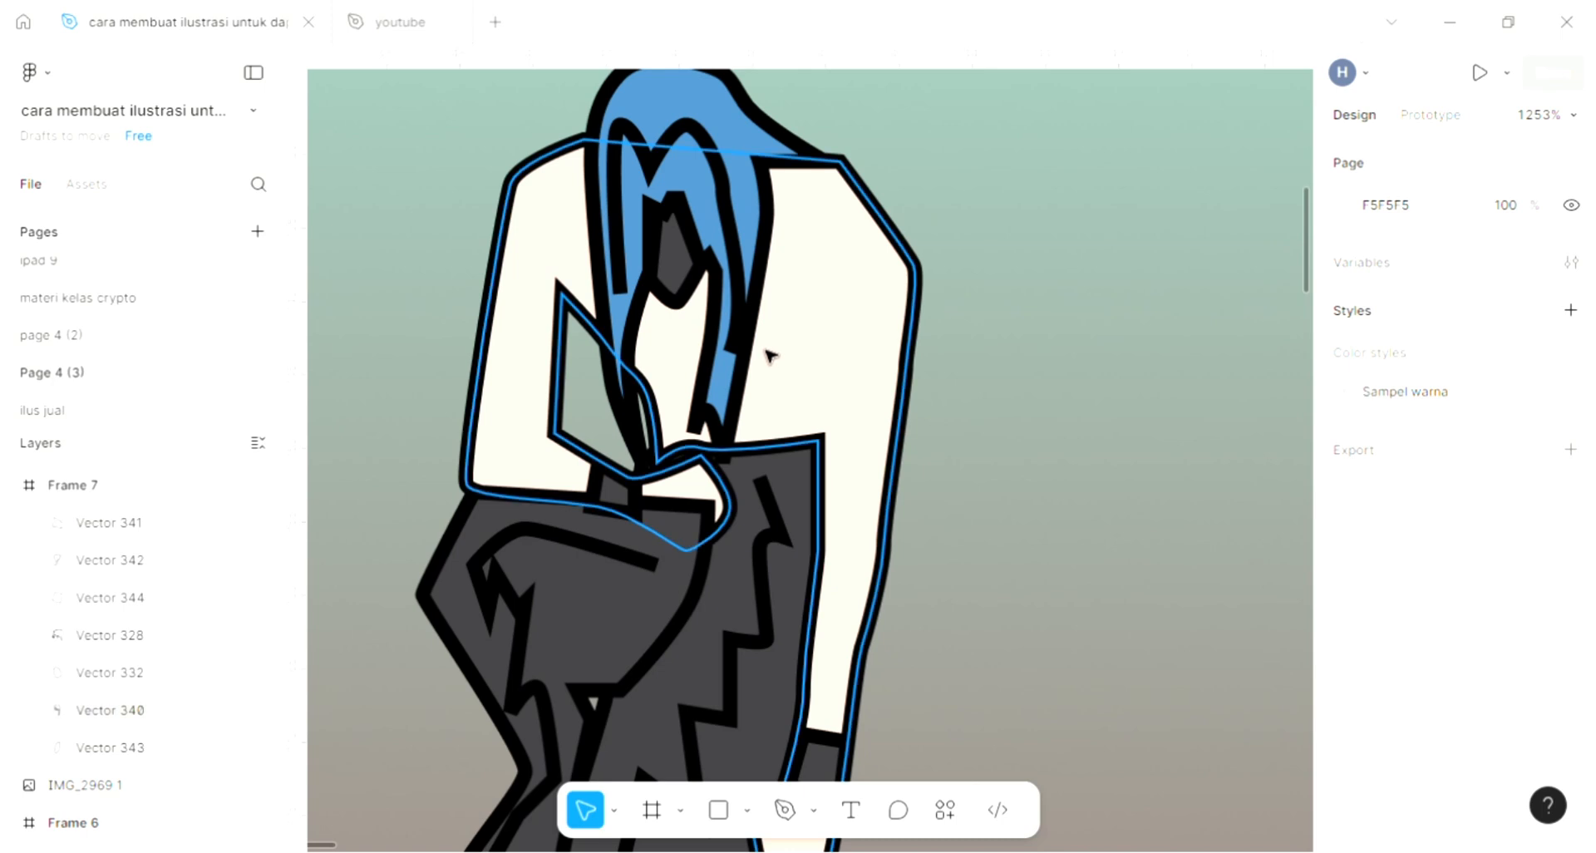
scroll(772, 356, up, 3)
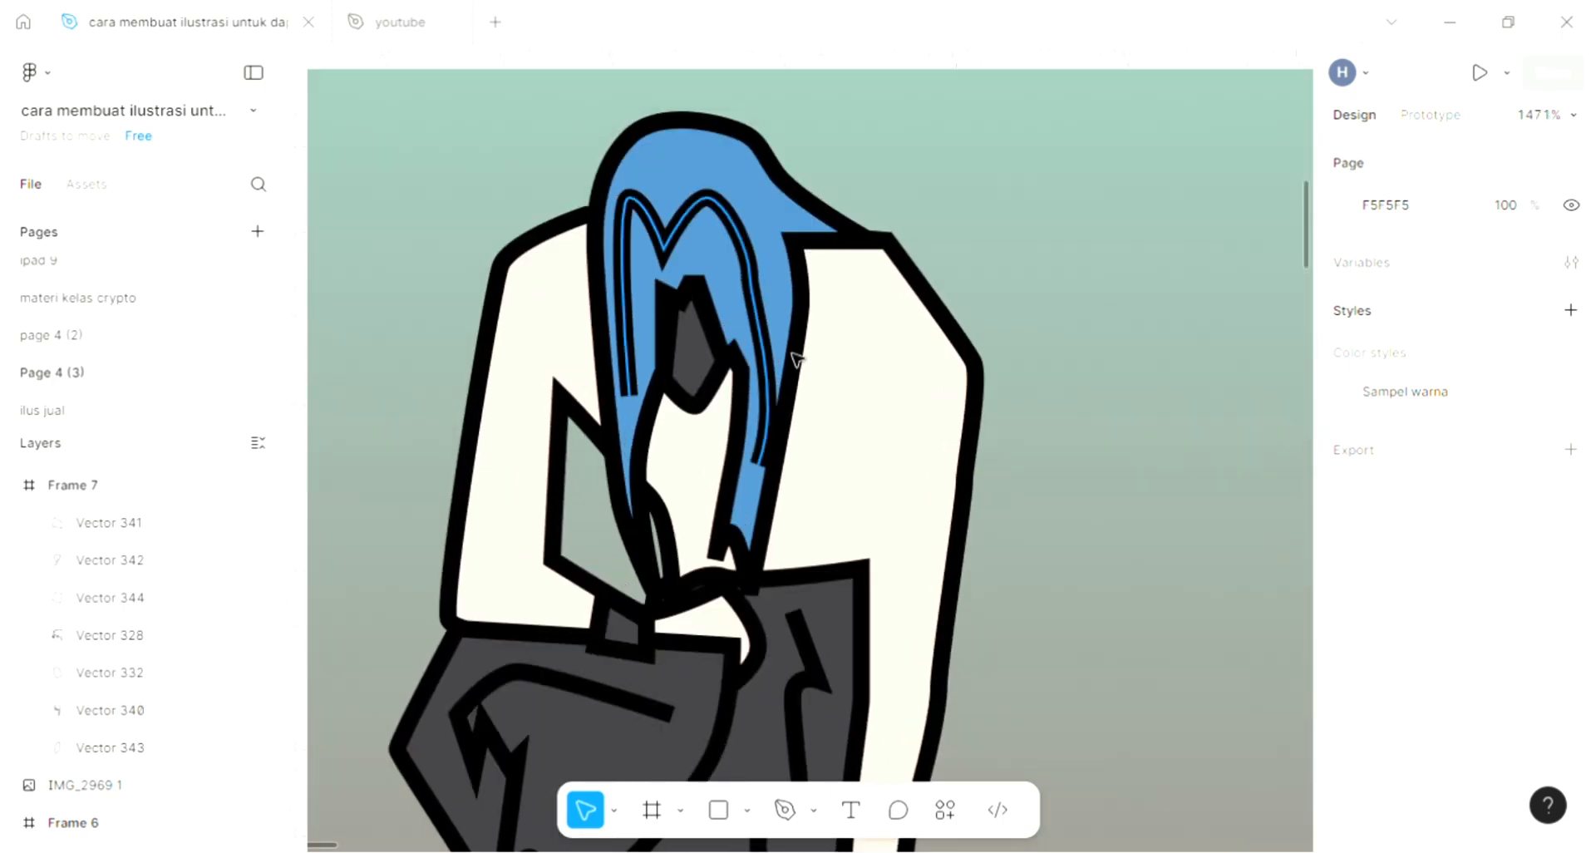
key(p)
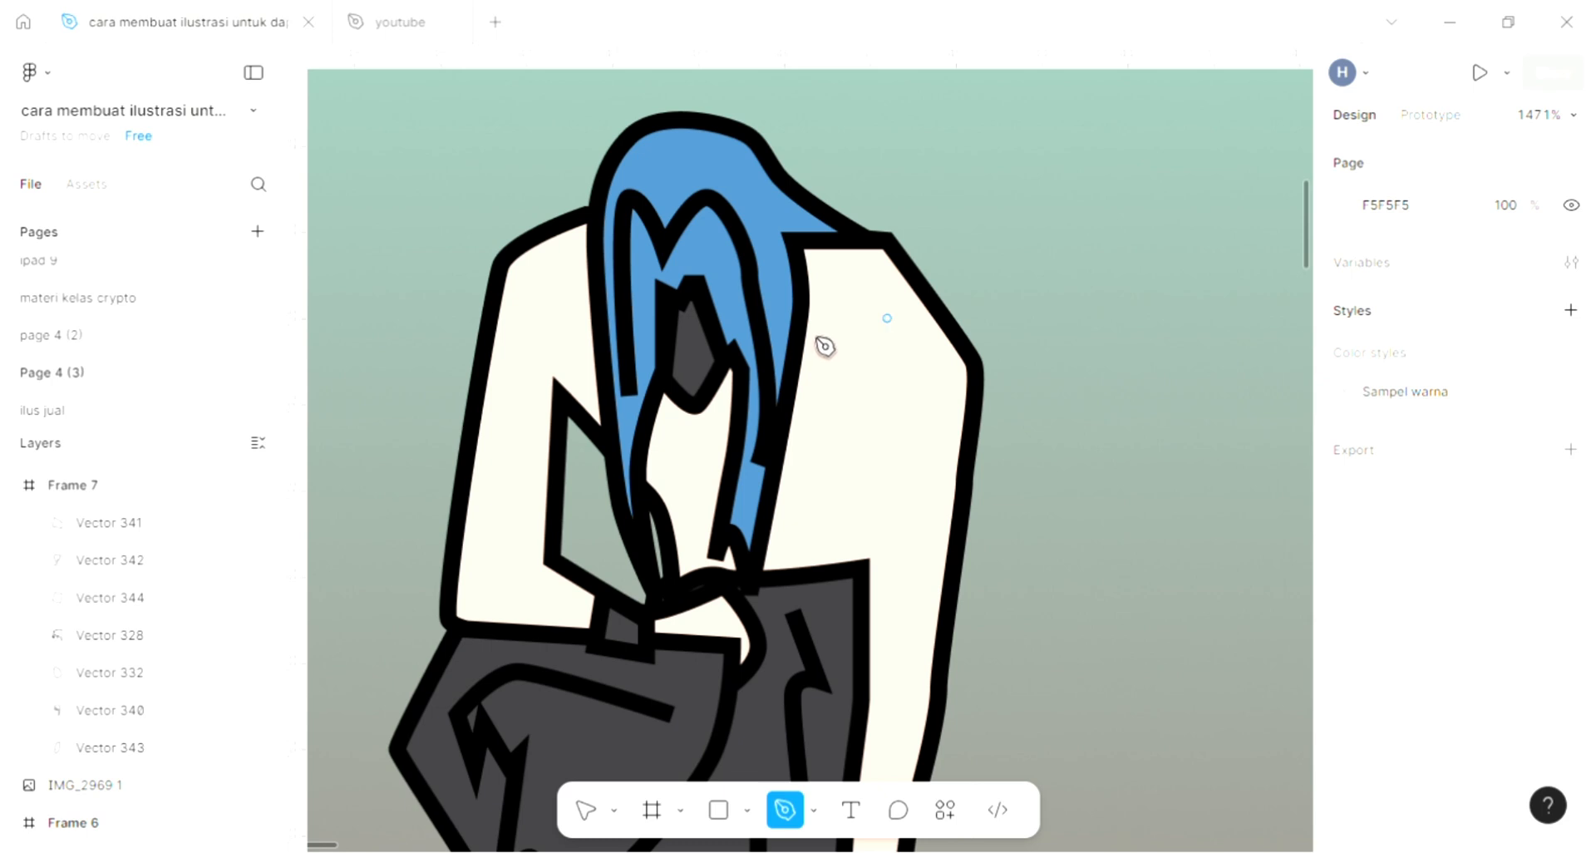
click(887, 318)
key(Escape)
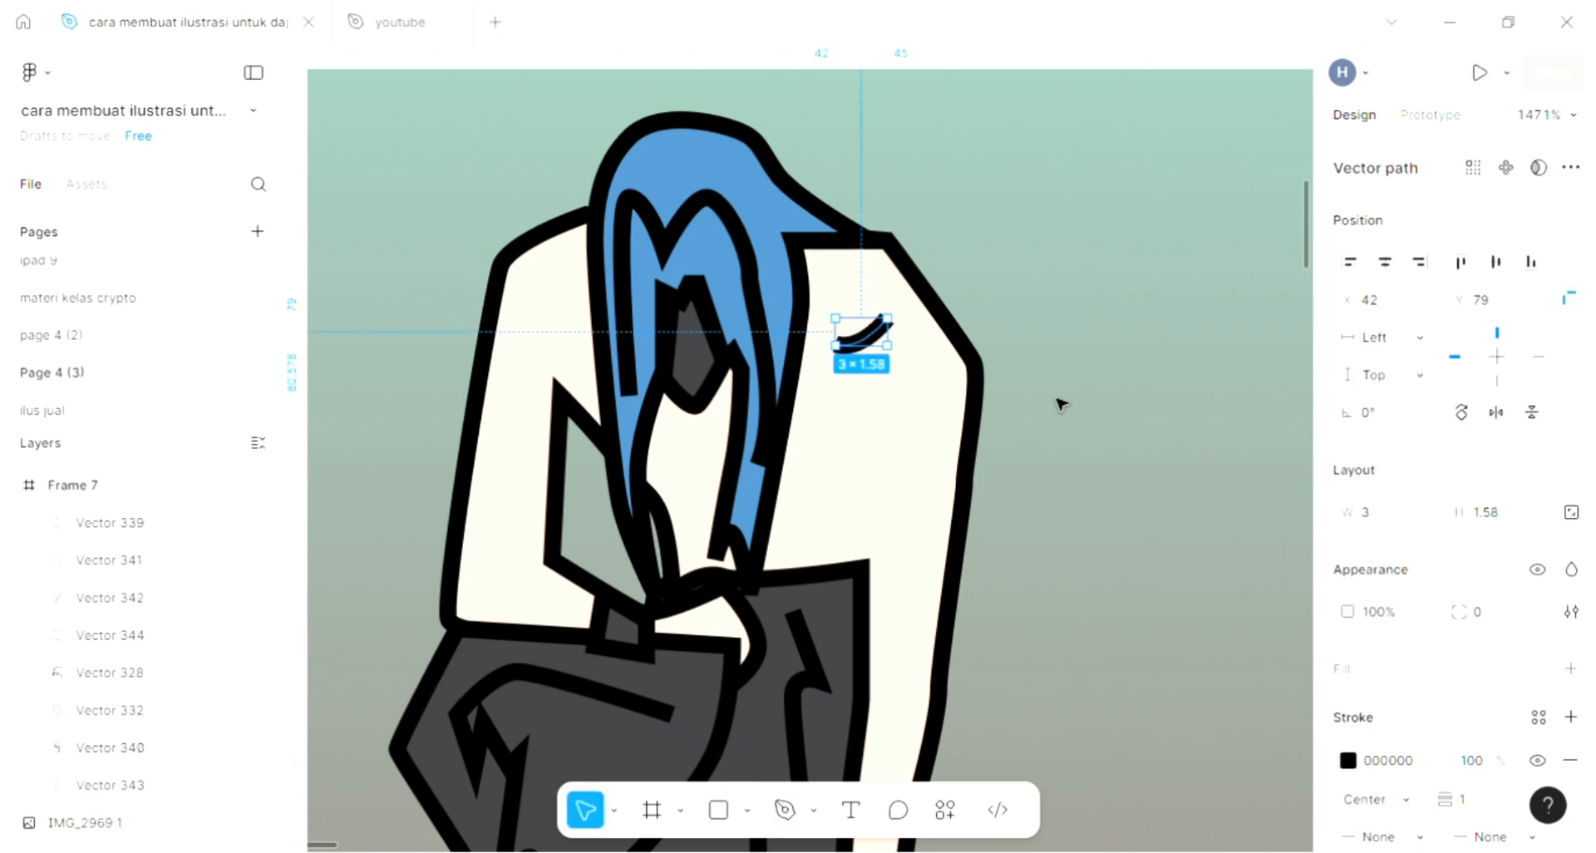
key(Escape)
Draw an open angled crease line about 5 × 6.5 on the cream torso below the shoulder crease, running down and bending towards the hair.
key(p)
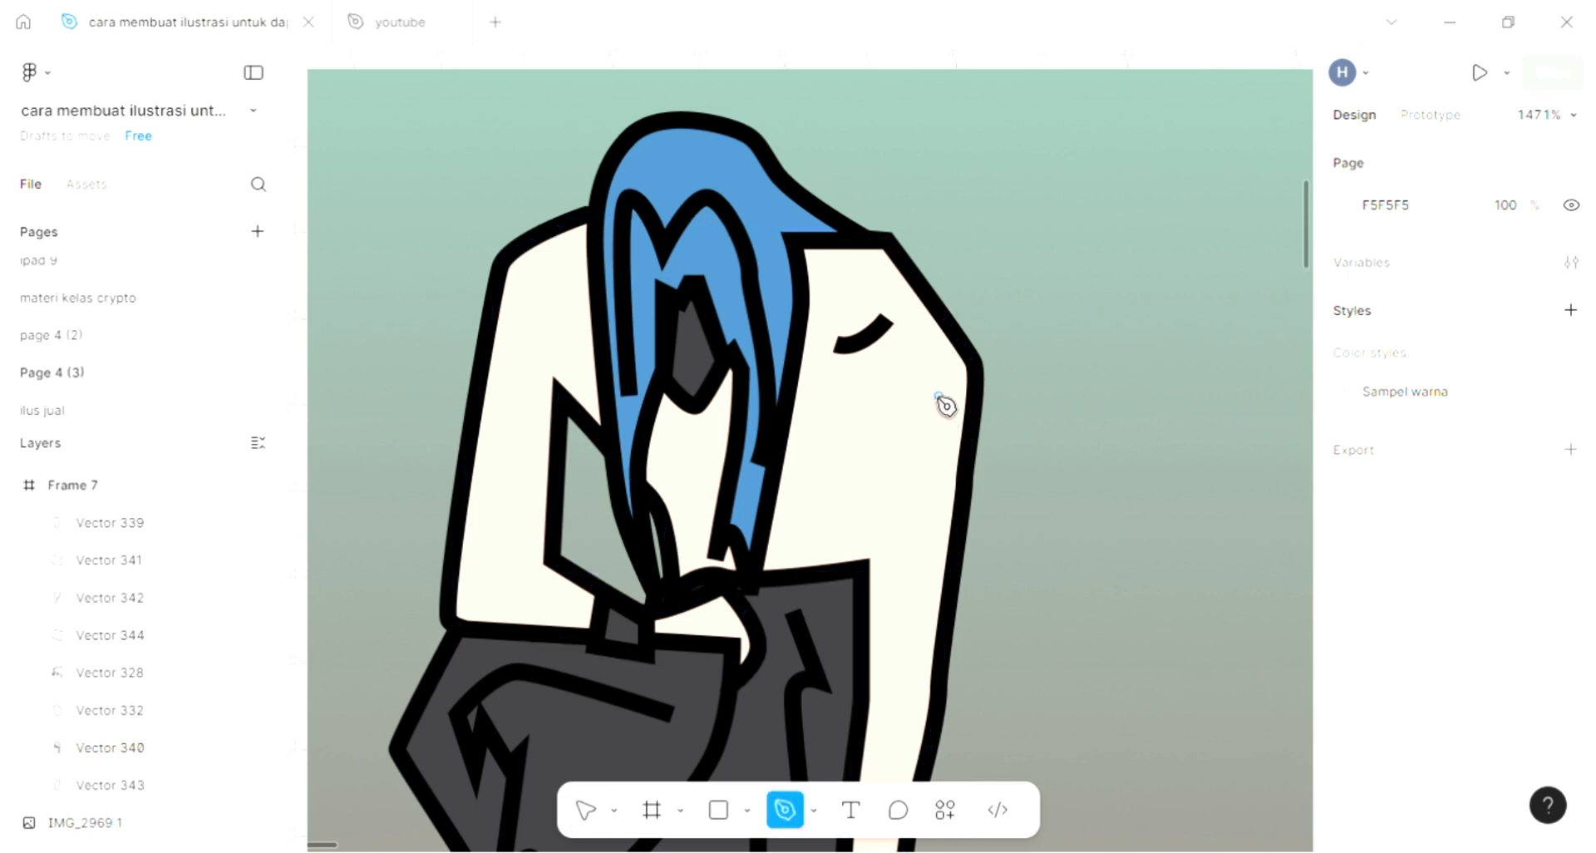
click(887, 422)
click(870, 516)
click(802, 532)
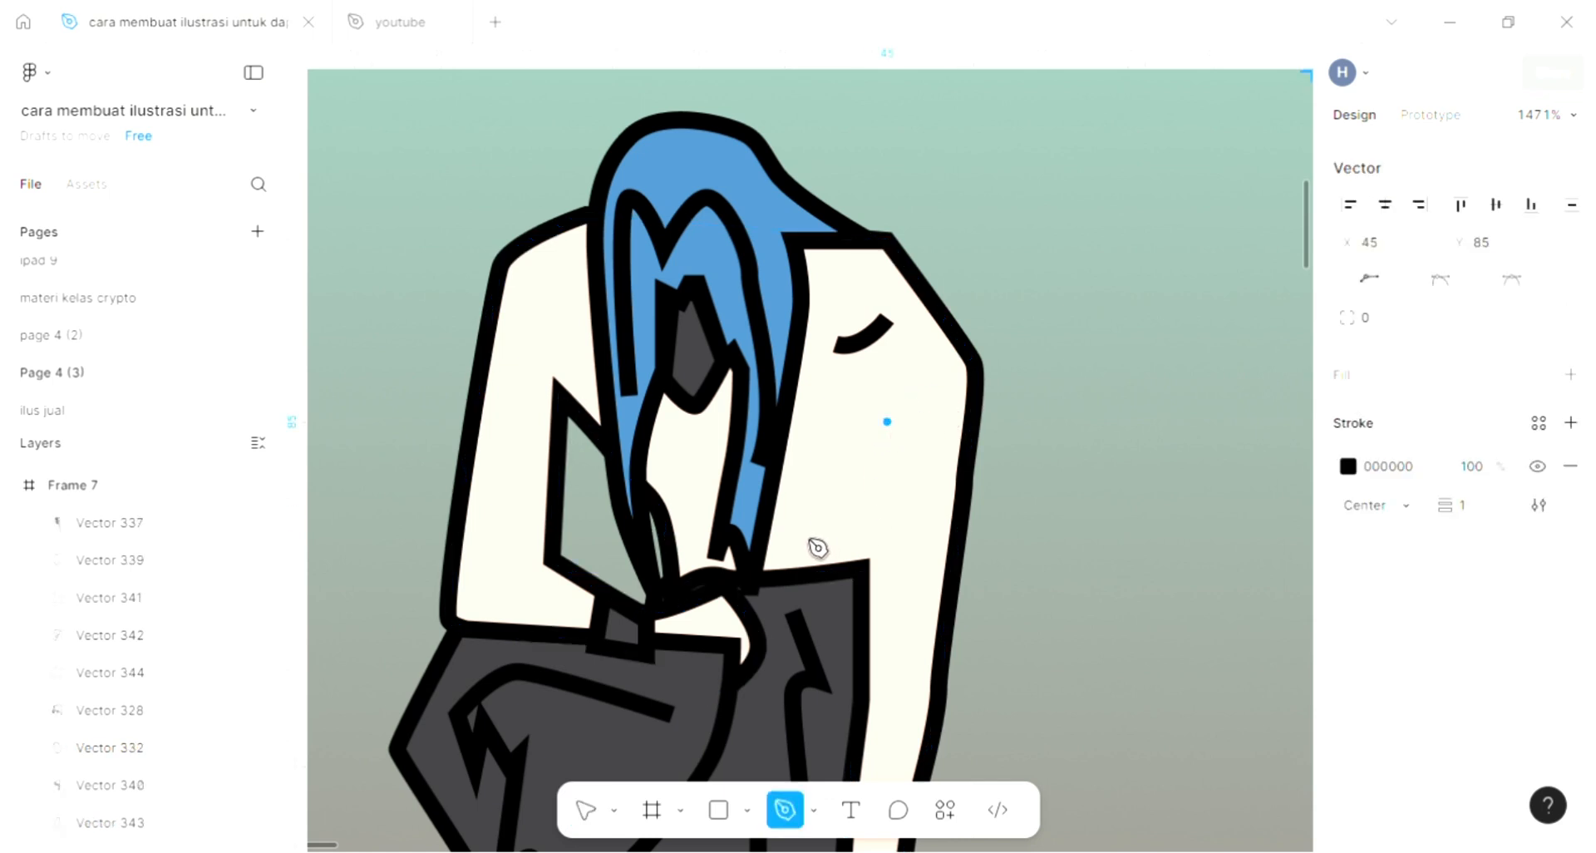
key(Escape)
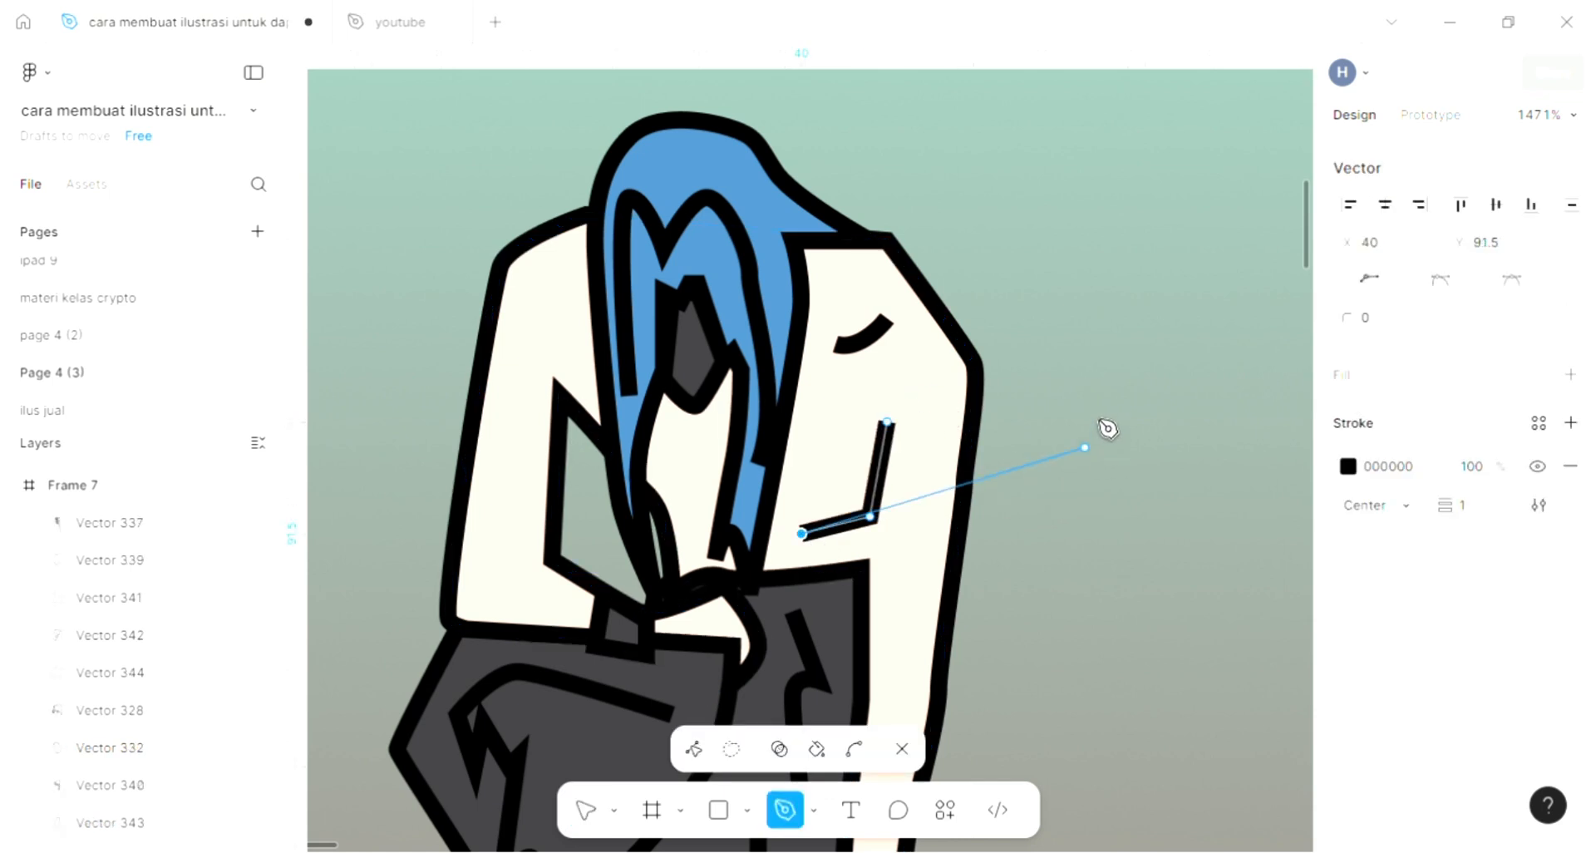
drag(1085, 447, 1104, 399)
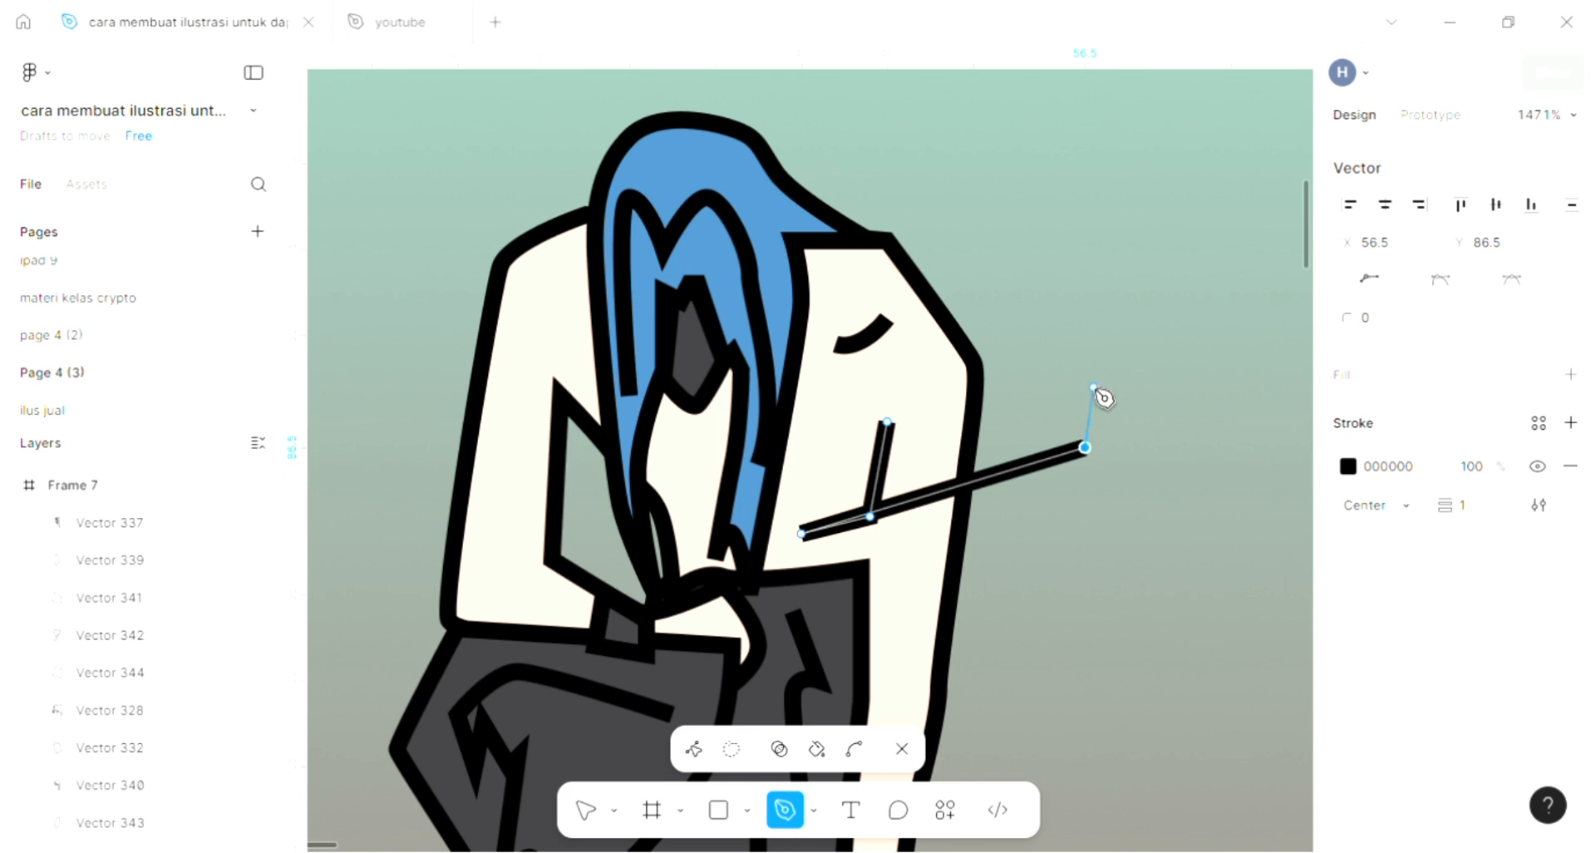
key(ctrl+z)
key(p)
key(Escape)
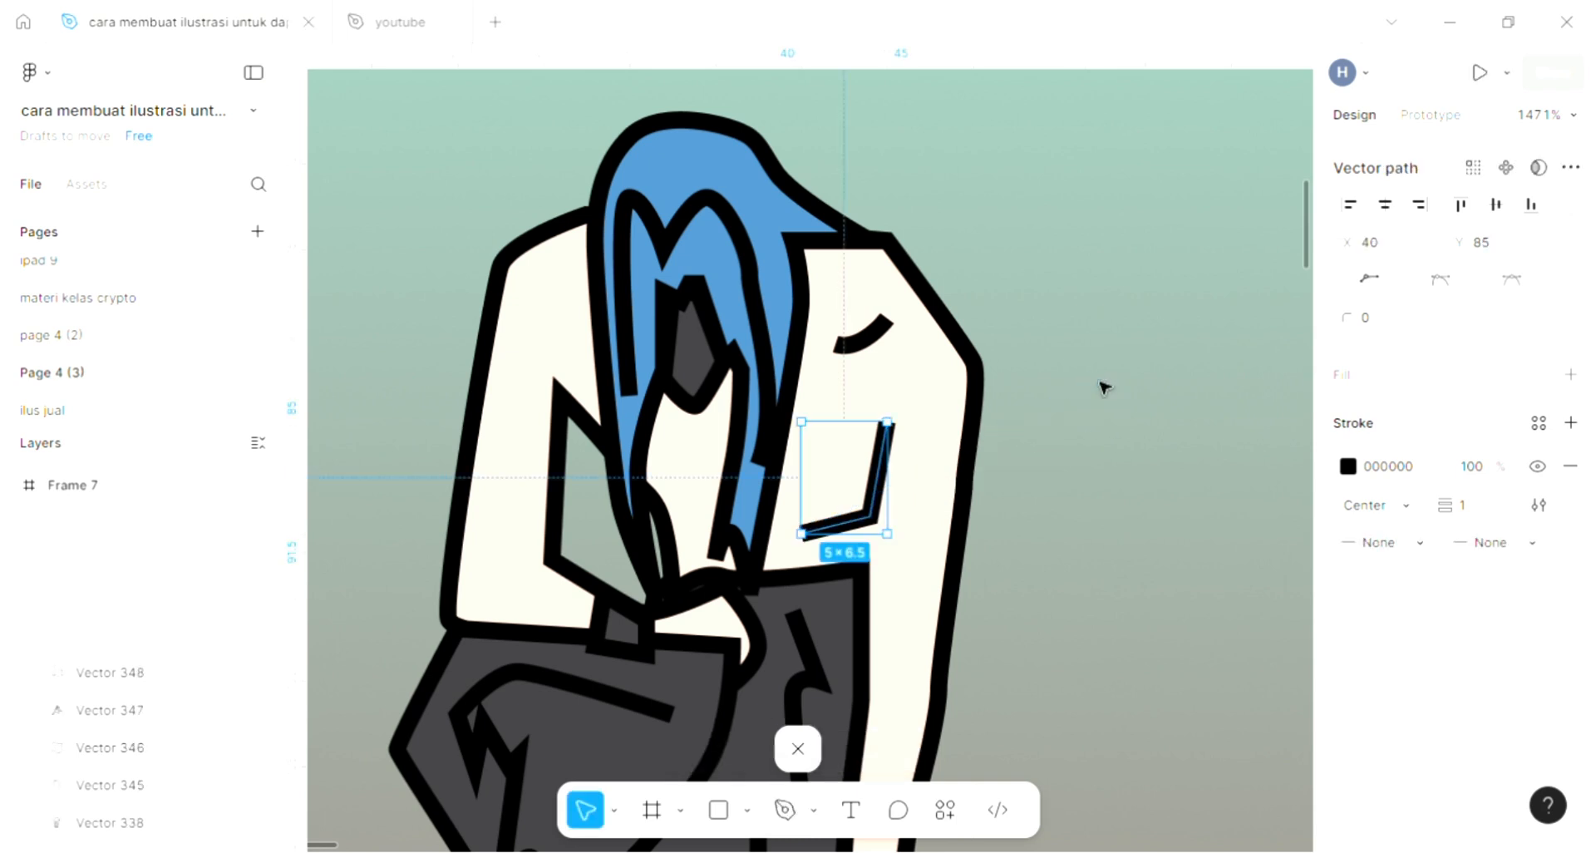
key(Escape)
scroll(1104, 387, down, 2)
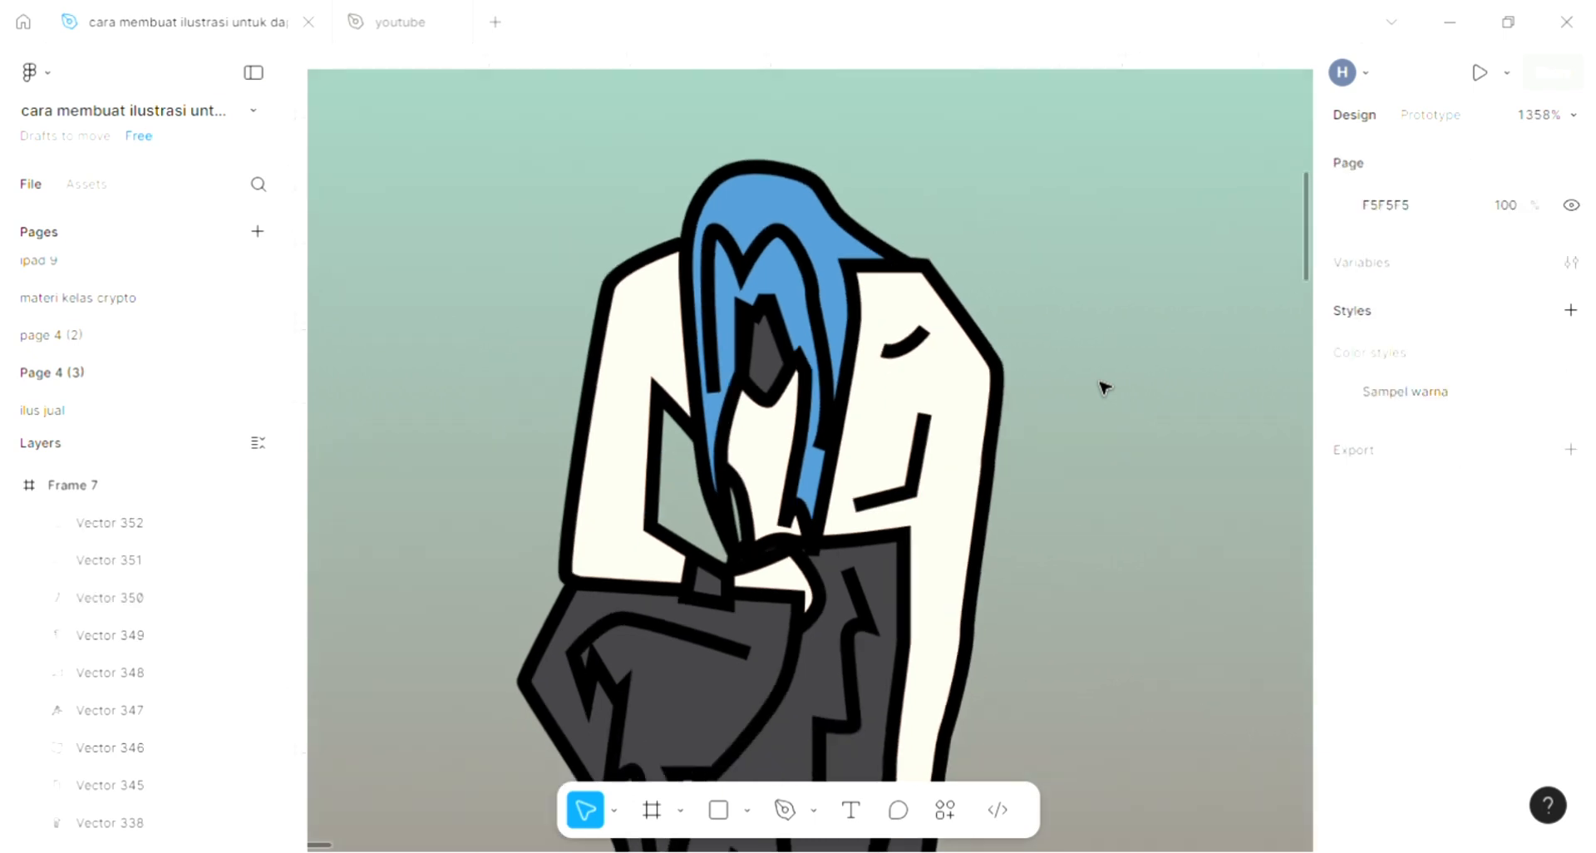
scroll(1104, 389, down, 5)
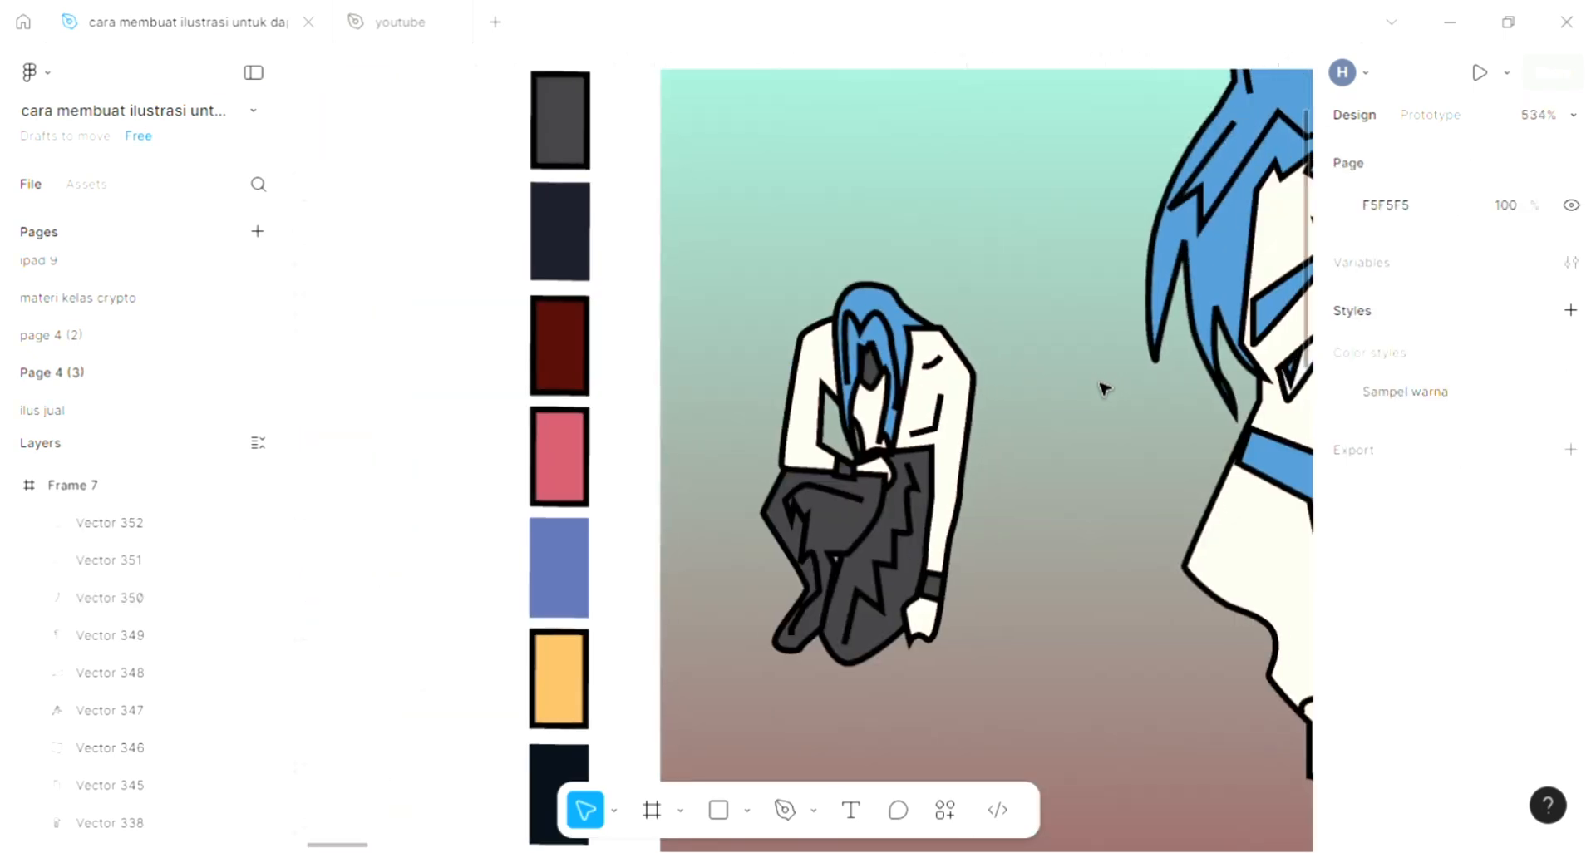
scroll(1103, 389, right, 3)
scroll(1104, 387, down, 3)
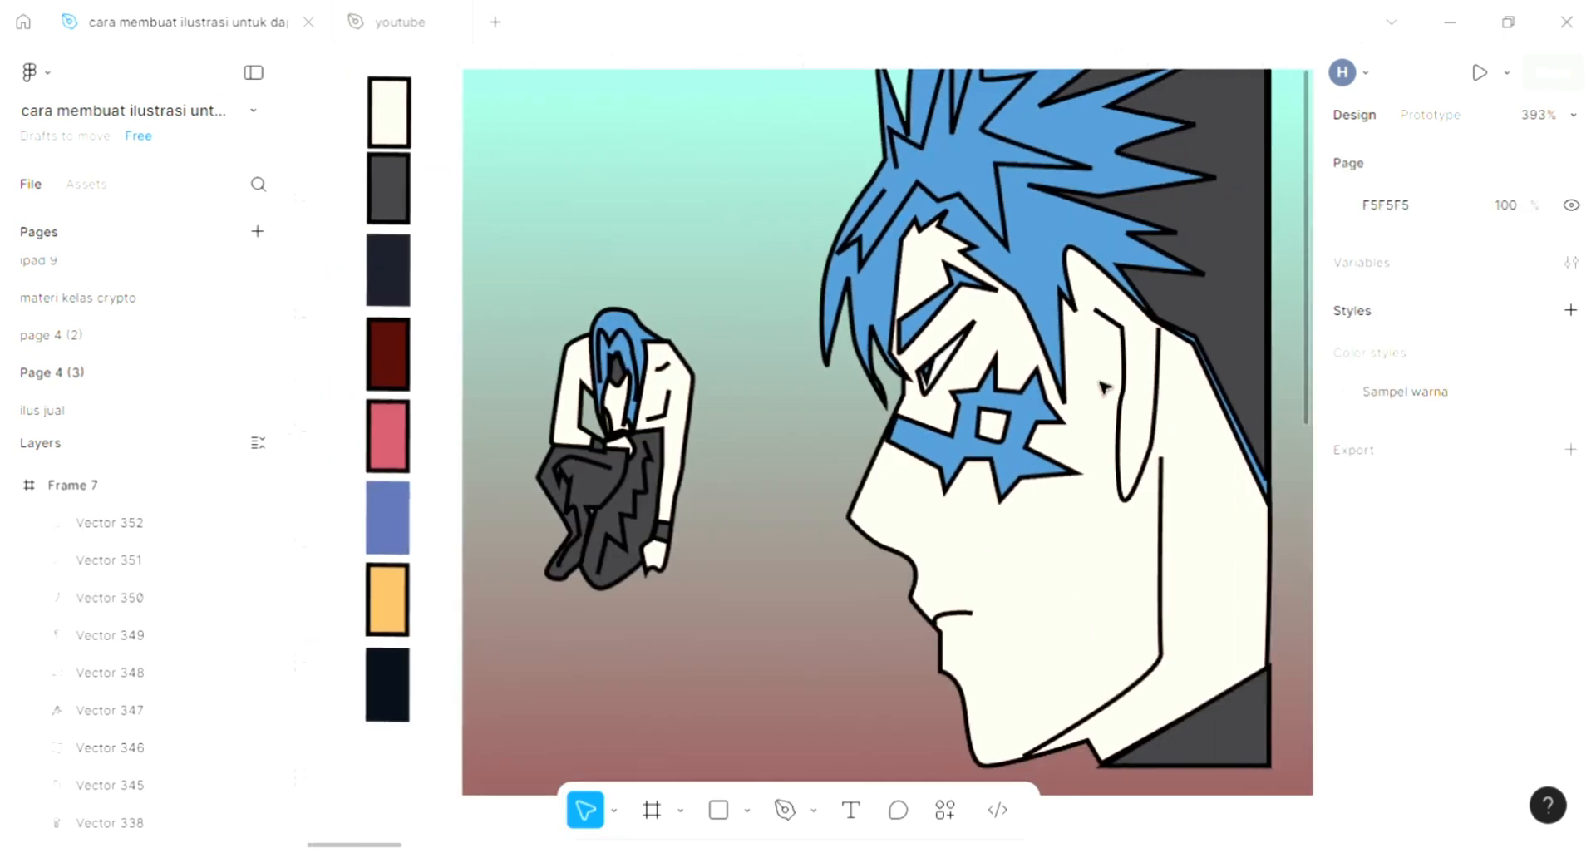
scroll(1104, 387, down, 2)
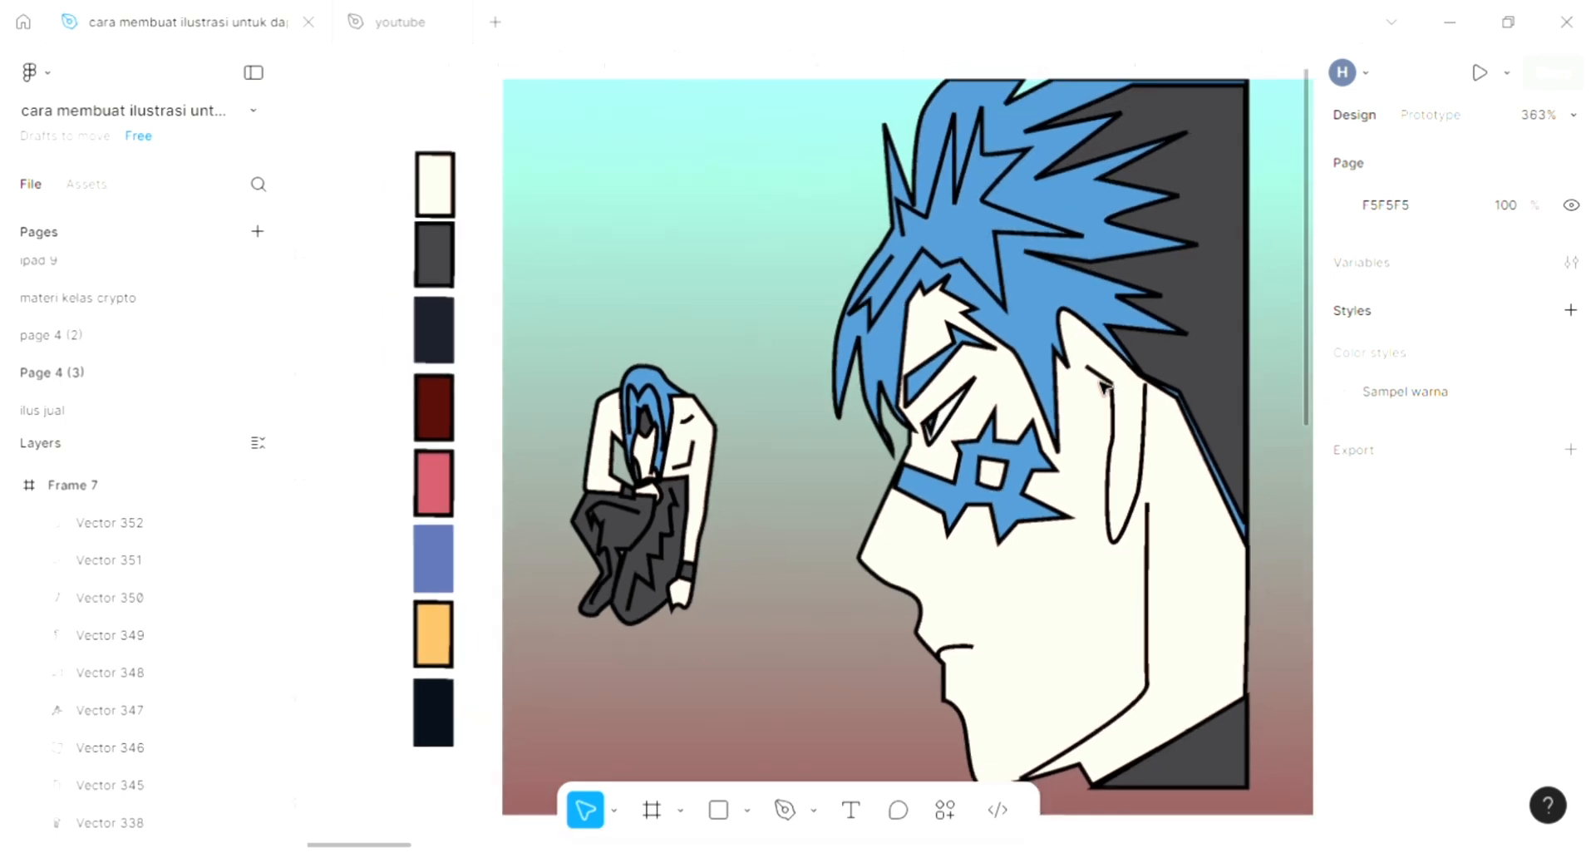
scroll(1103, 388, up, 1)
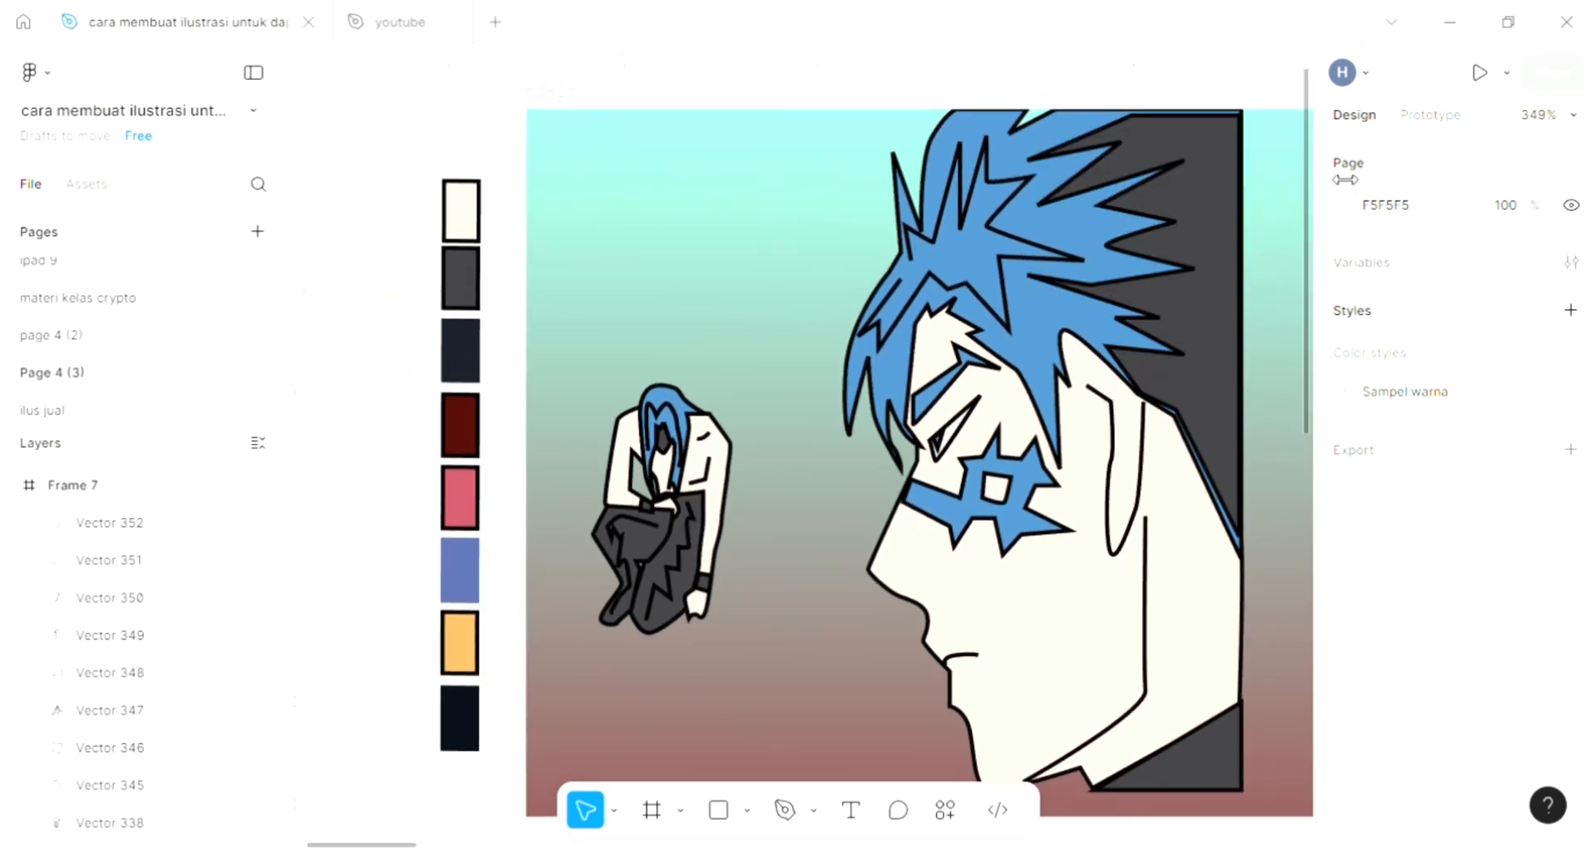